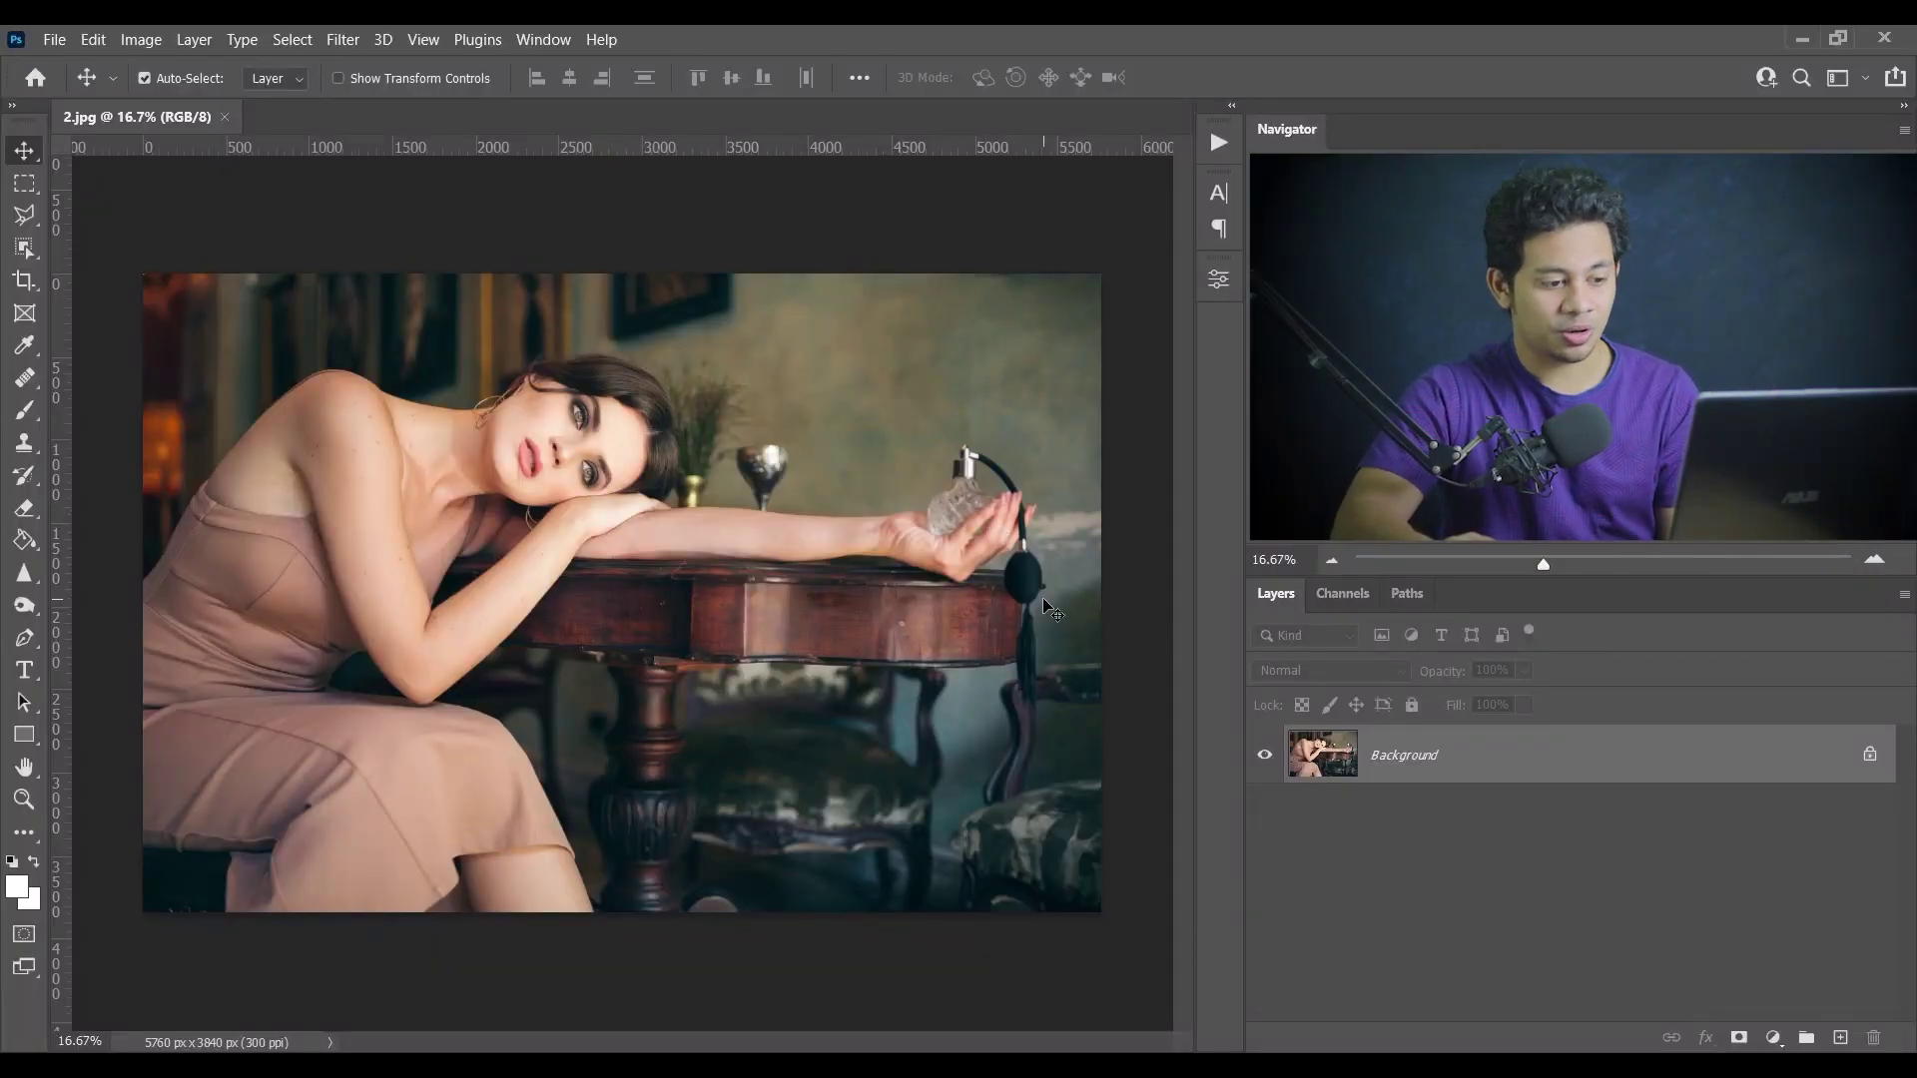
- Duplicate the Background layer and convert the copy to a smart object
key(ctrl)
key(ctrl+j)
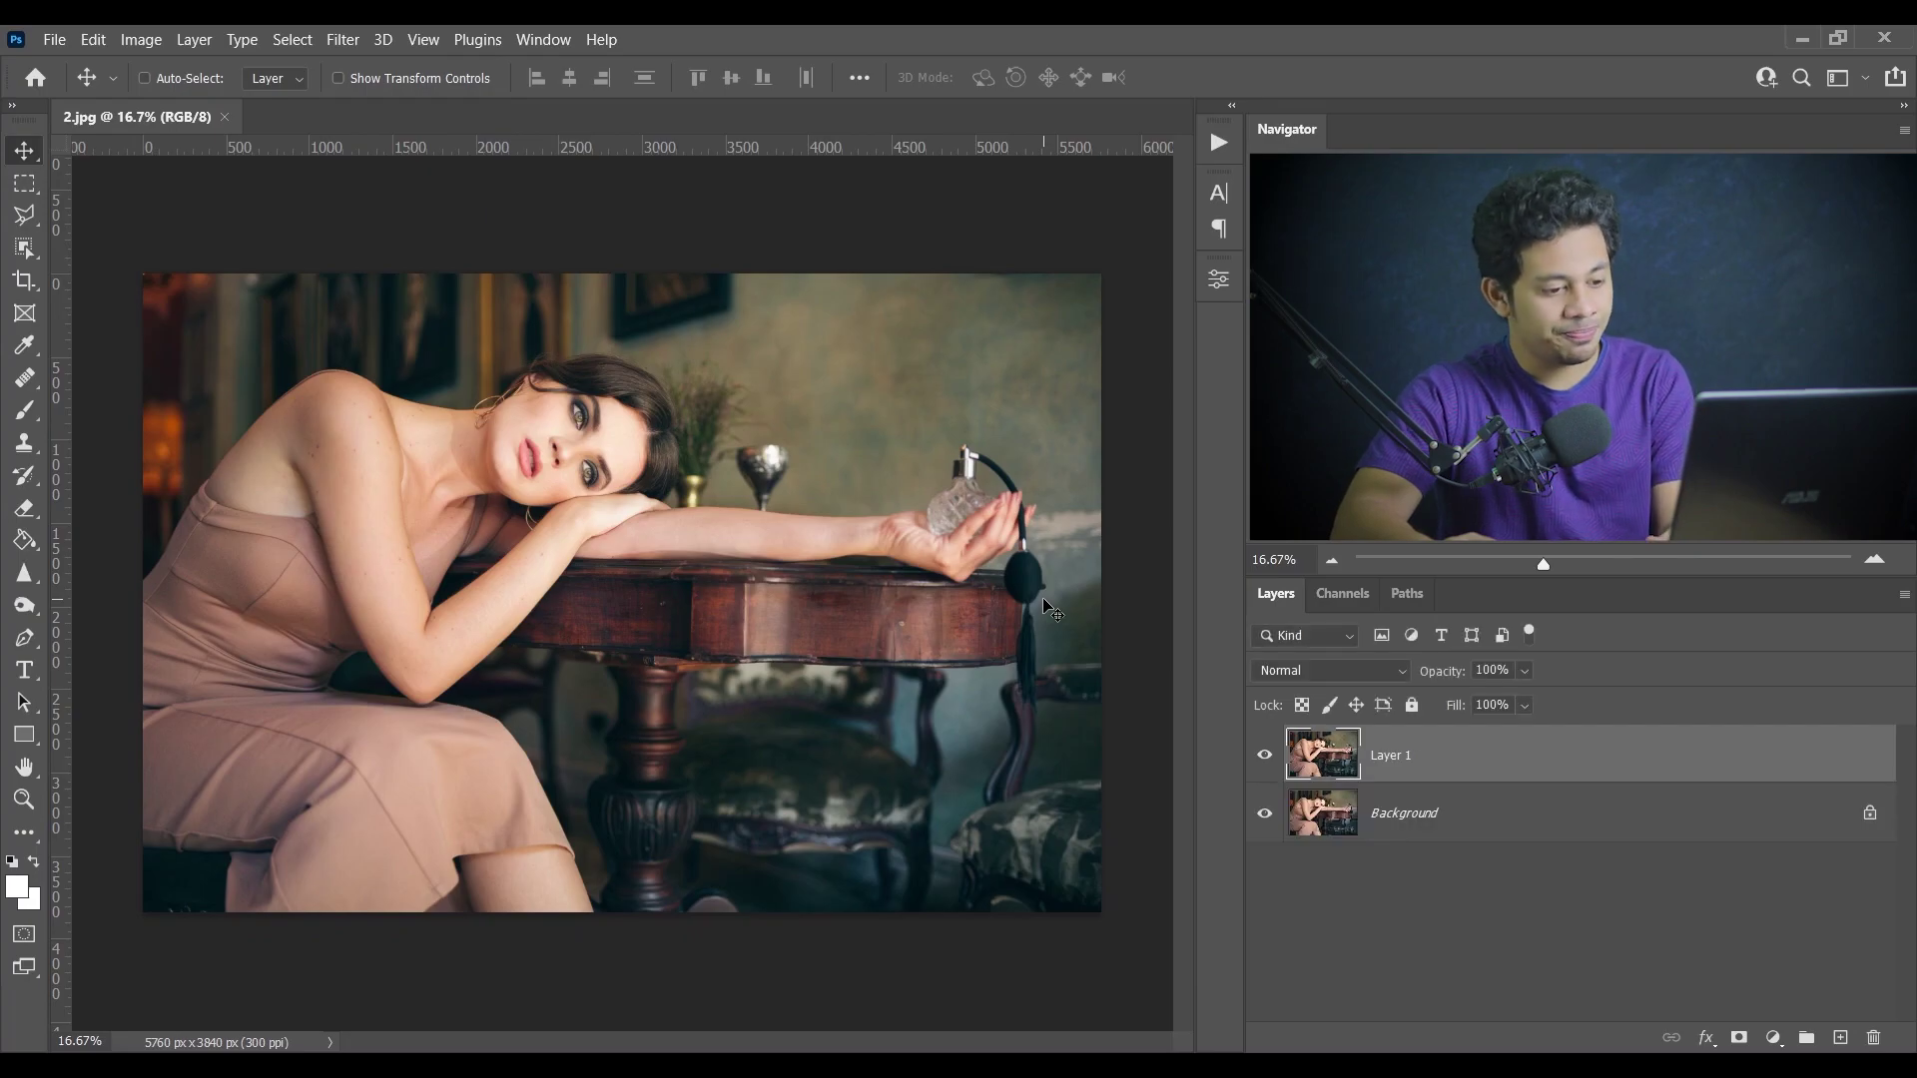
right_click(1441, 757)
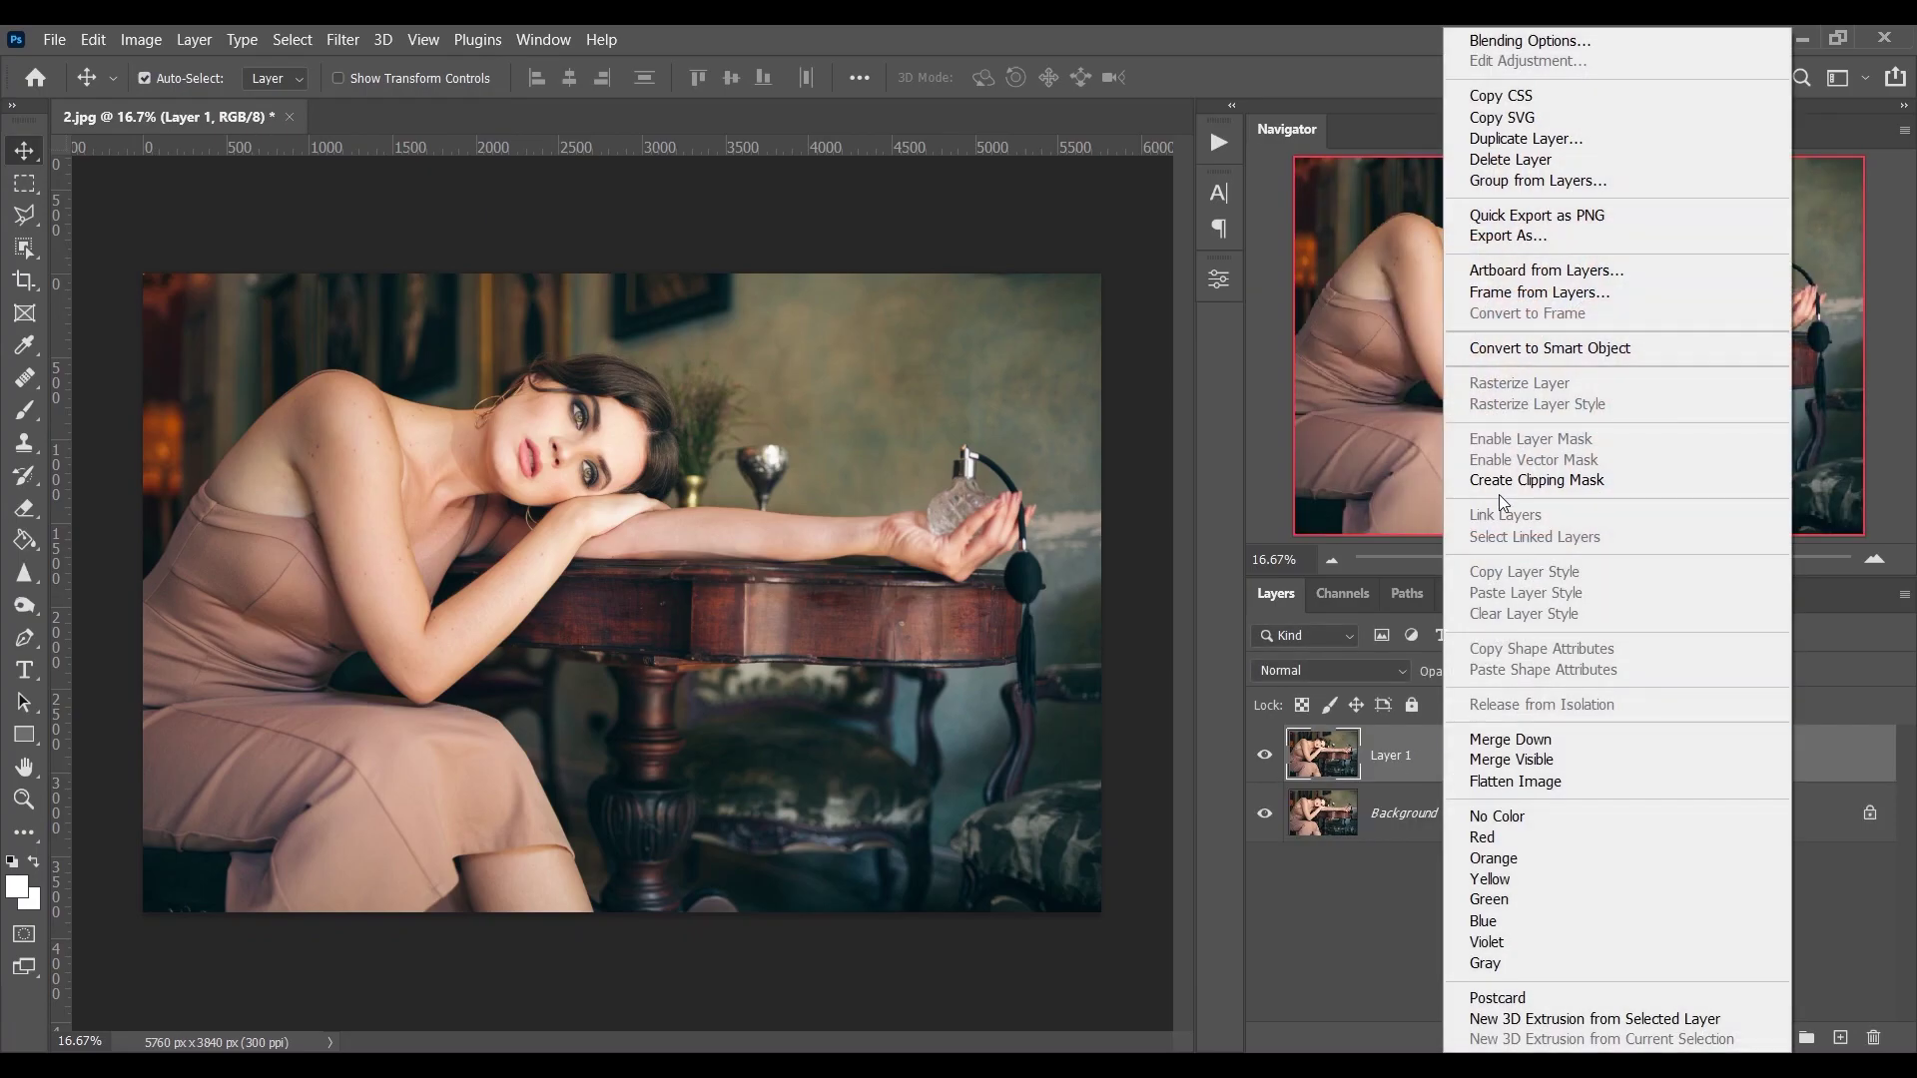
click(1542, 349)
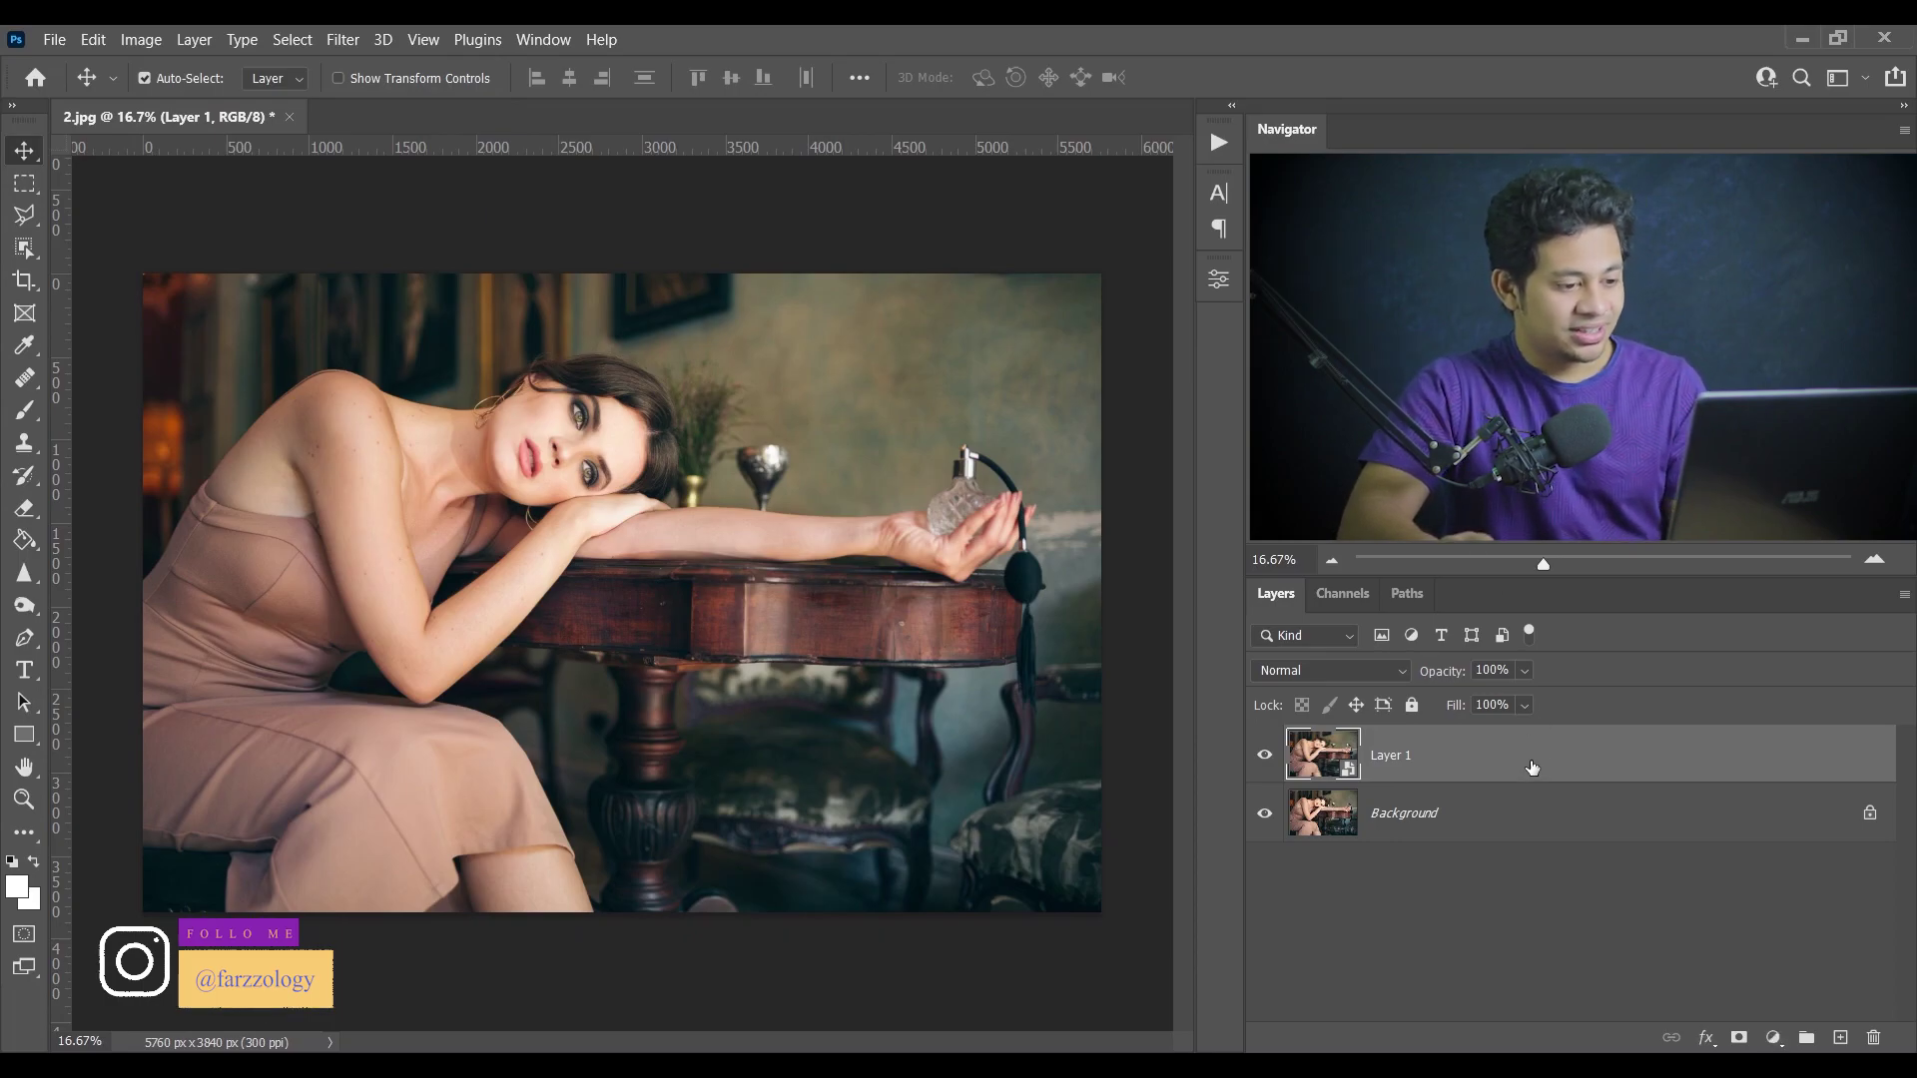
- Start a Shadows/Highlights adjustment on Layer 1, show its additional options and set the shadows amount to 50%
click(140, 39)
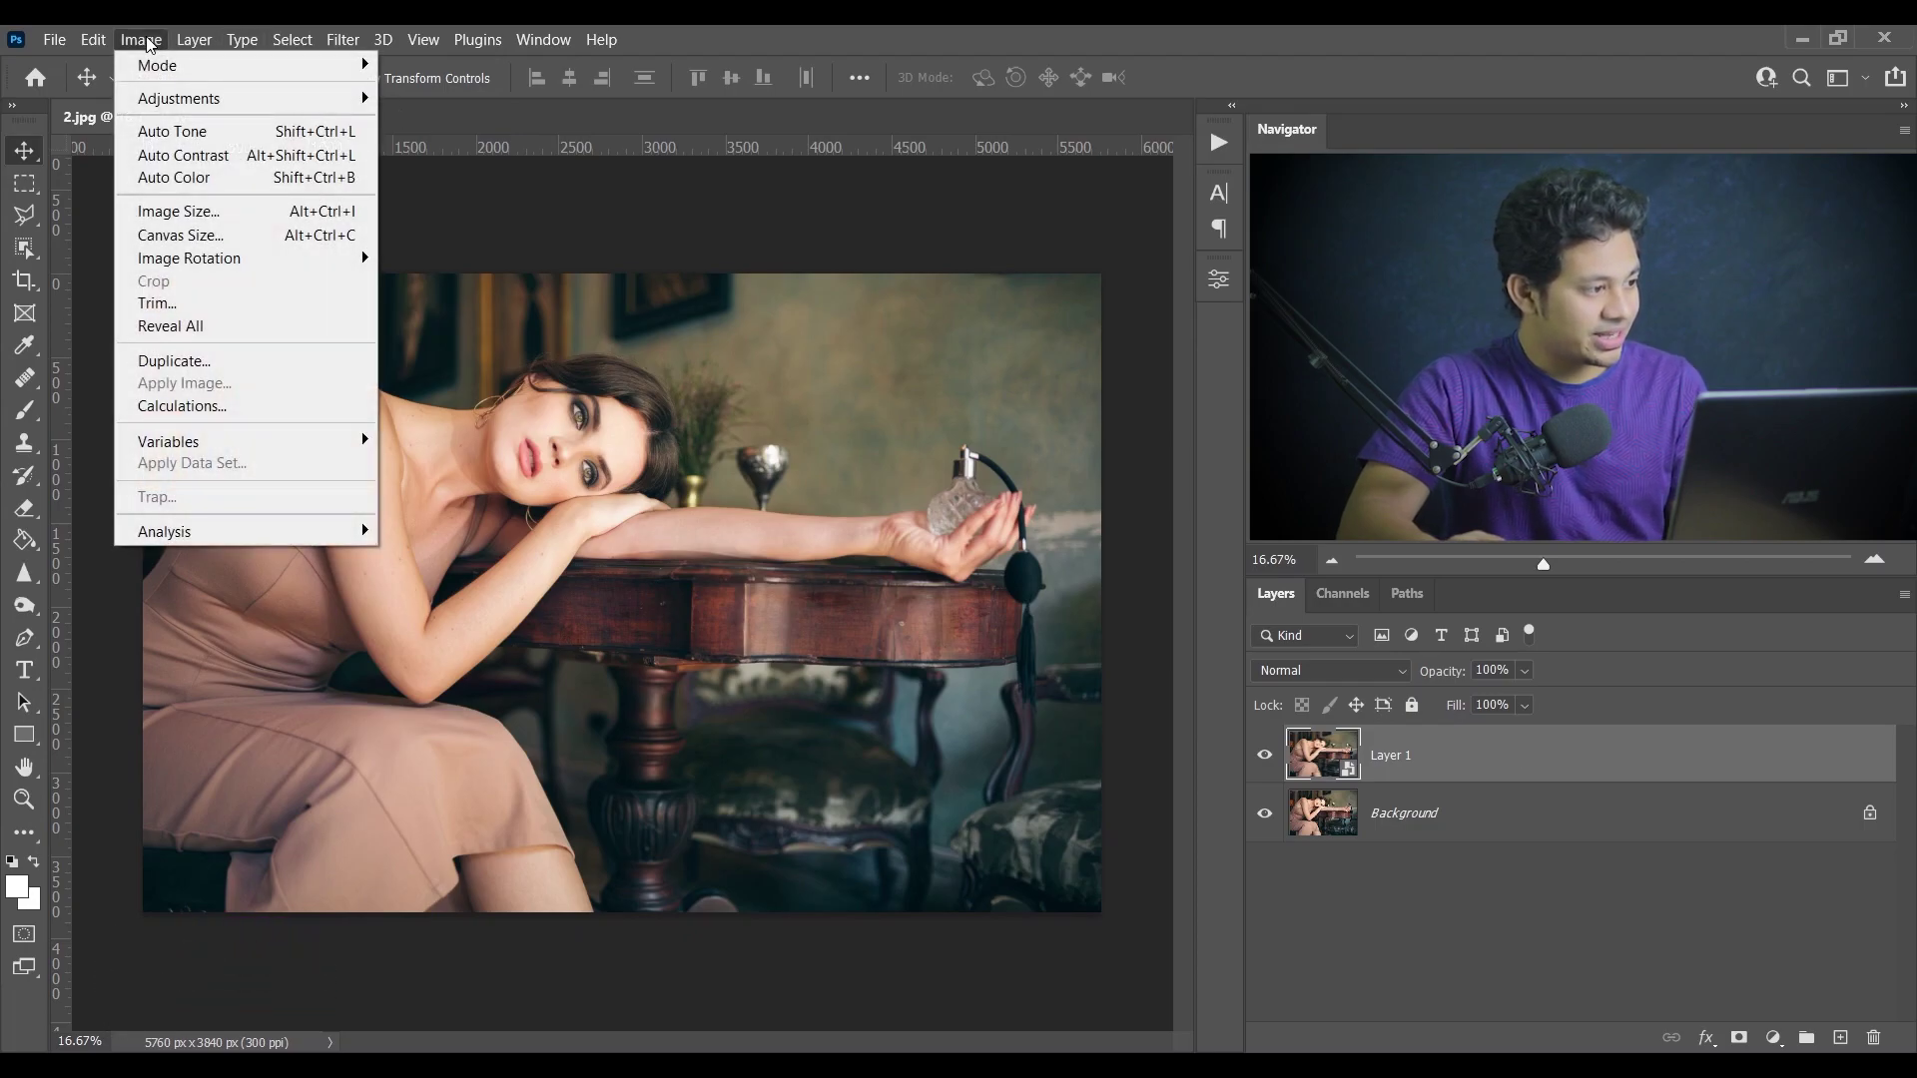
mouse_move(250, 98)
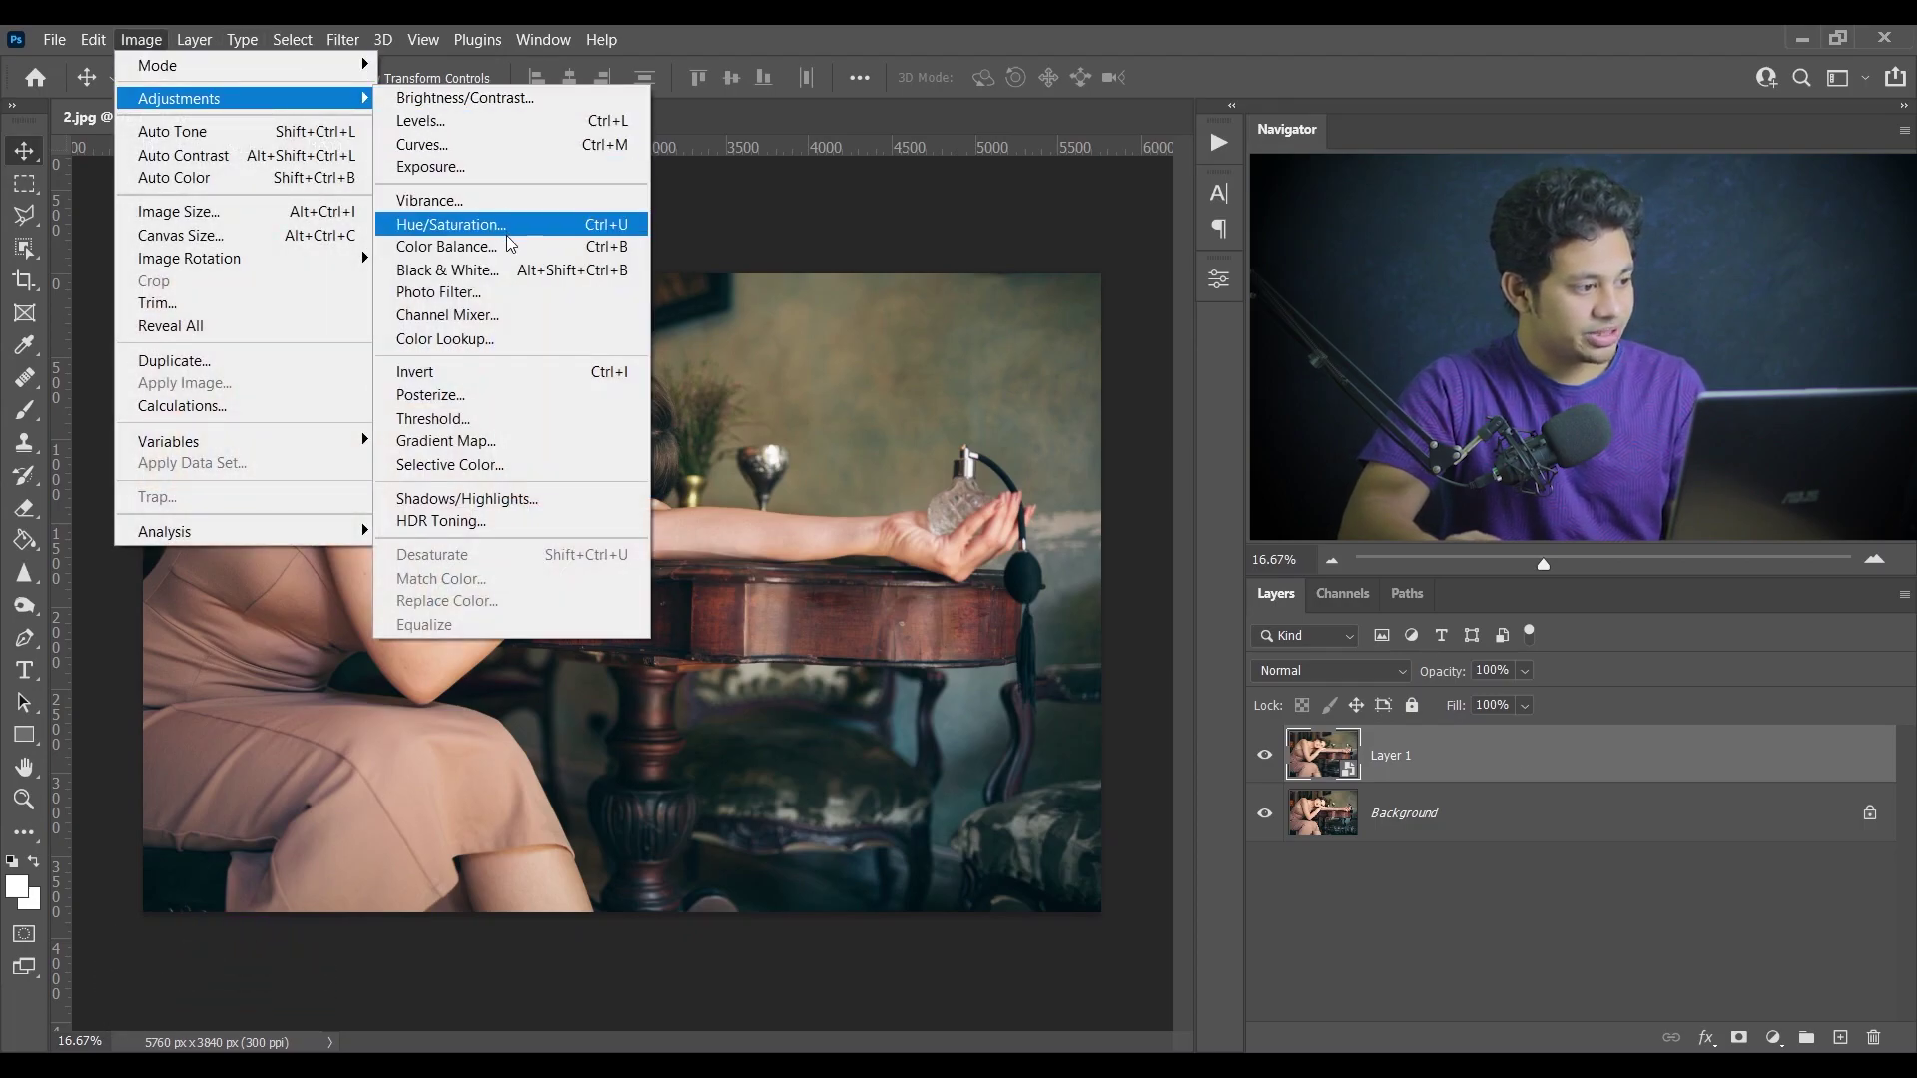
click(517, 500)
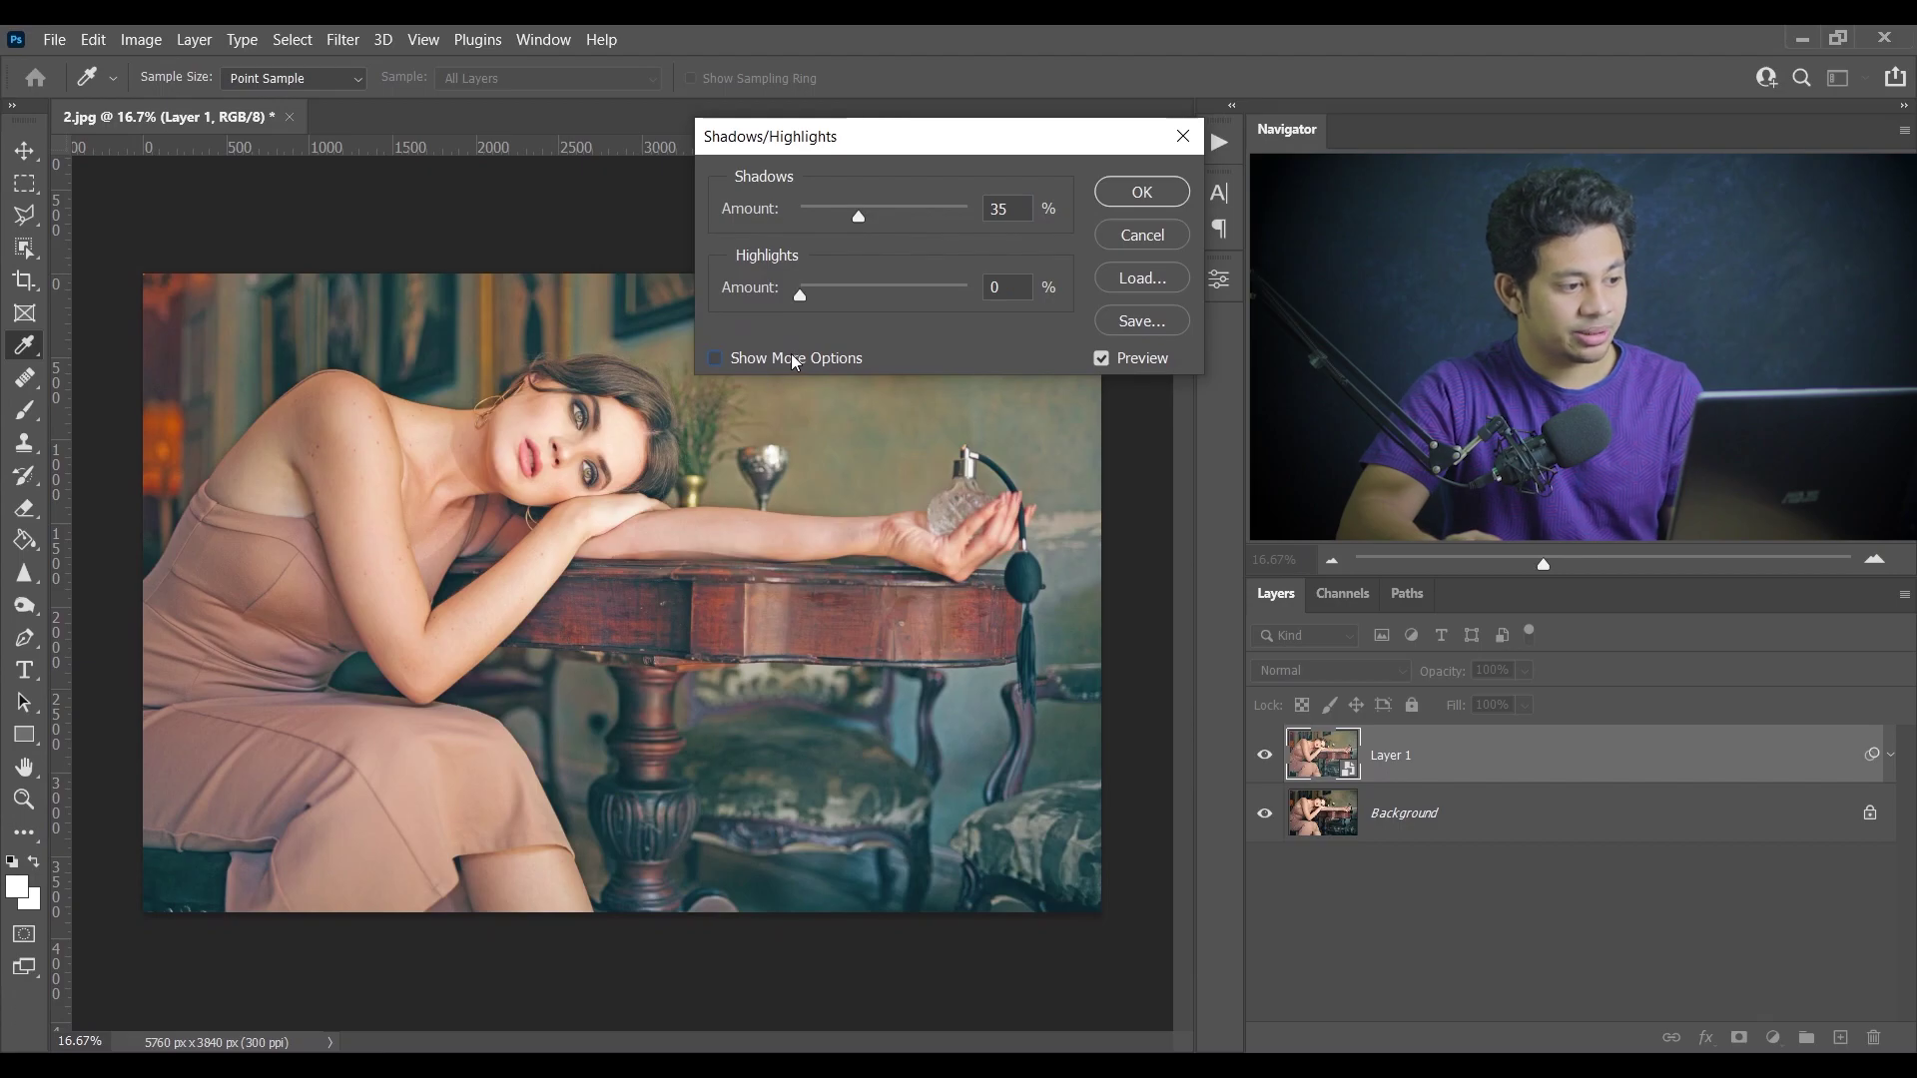
click(797, 359)
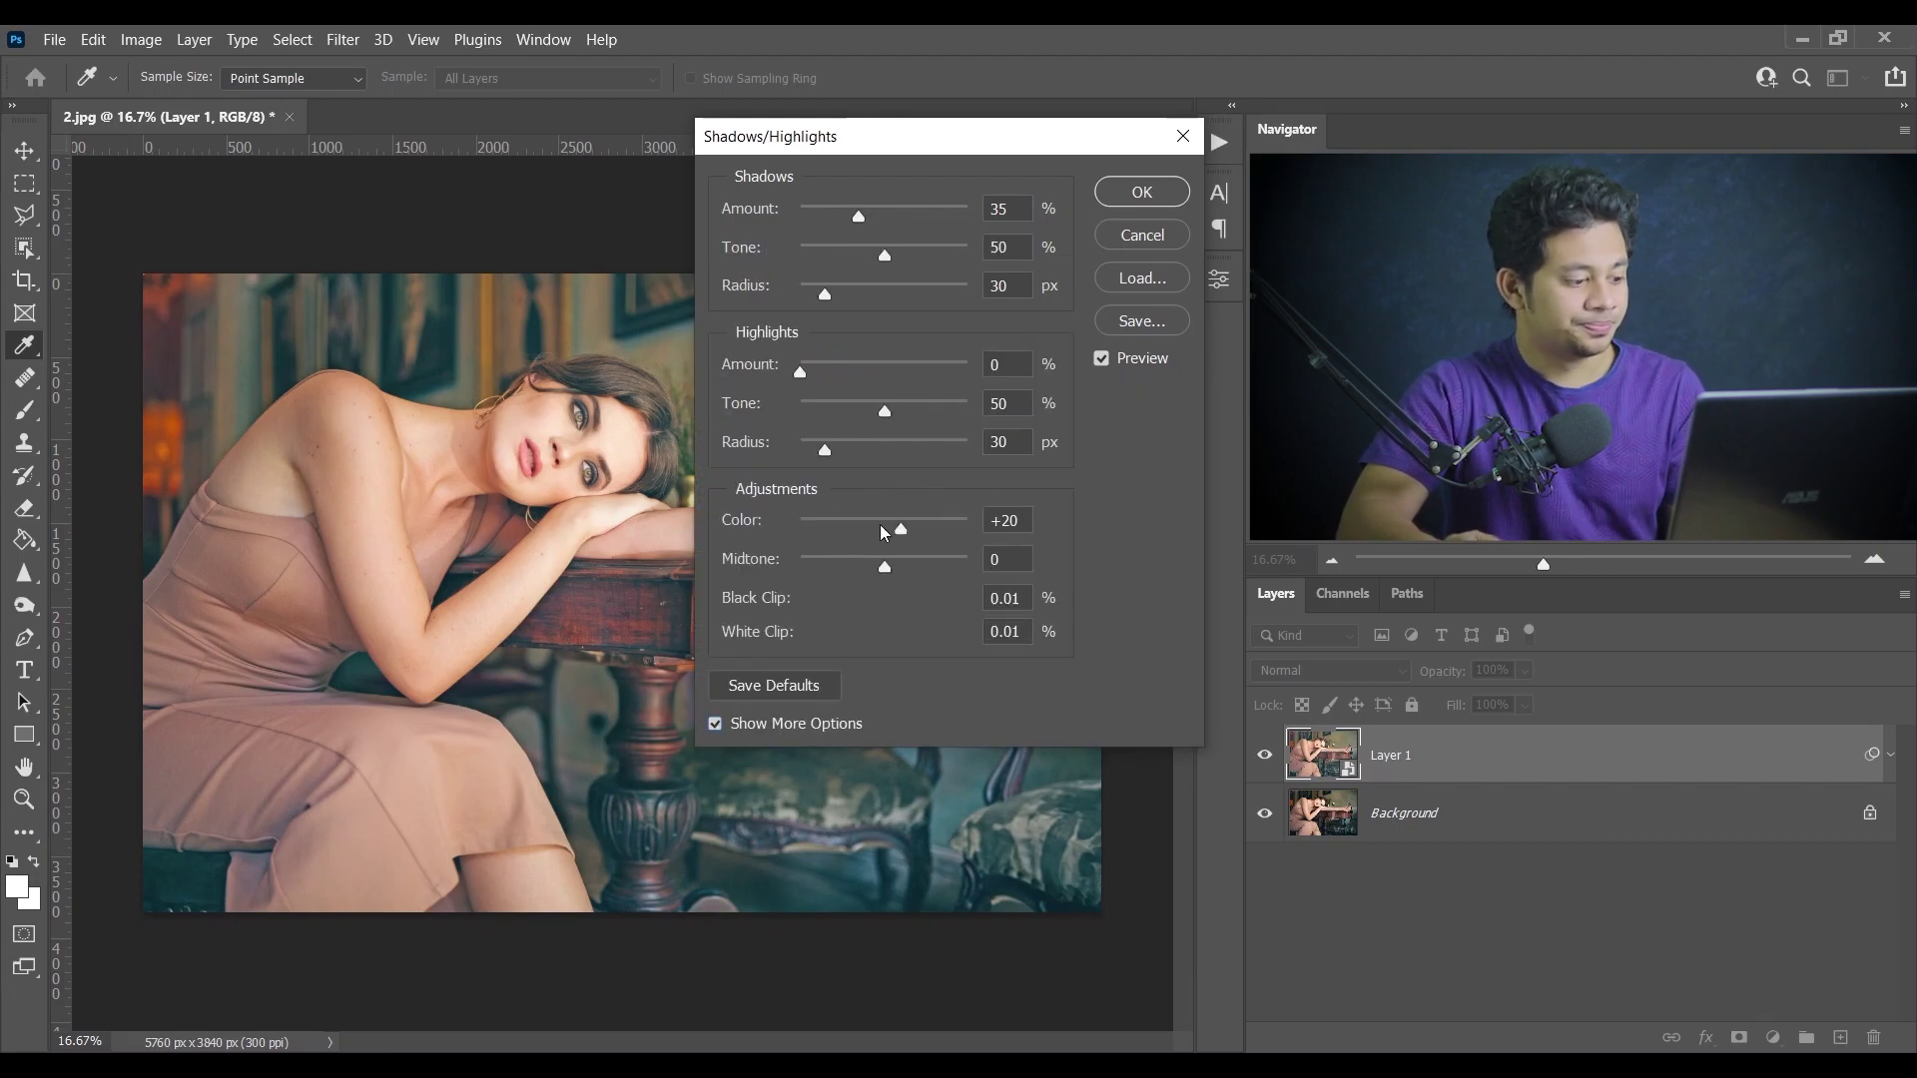
click(1103, 358)
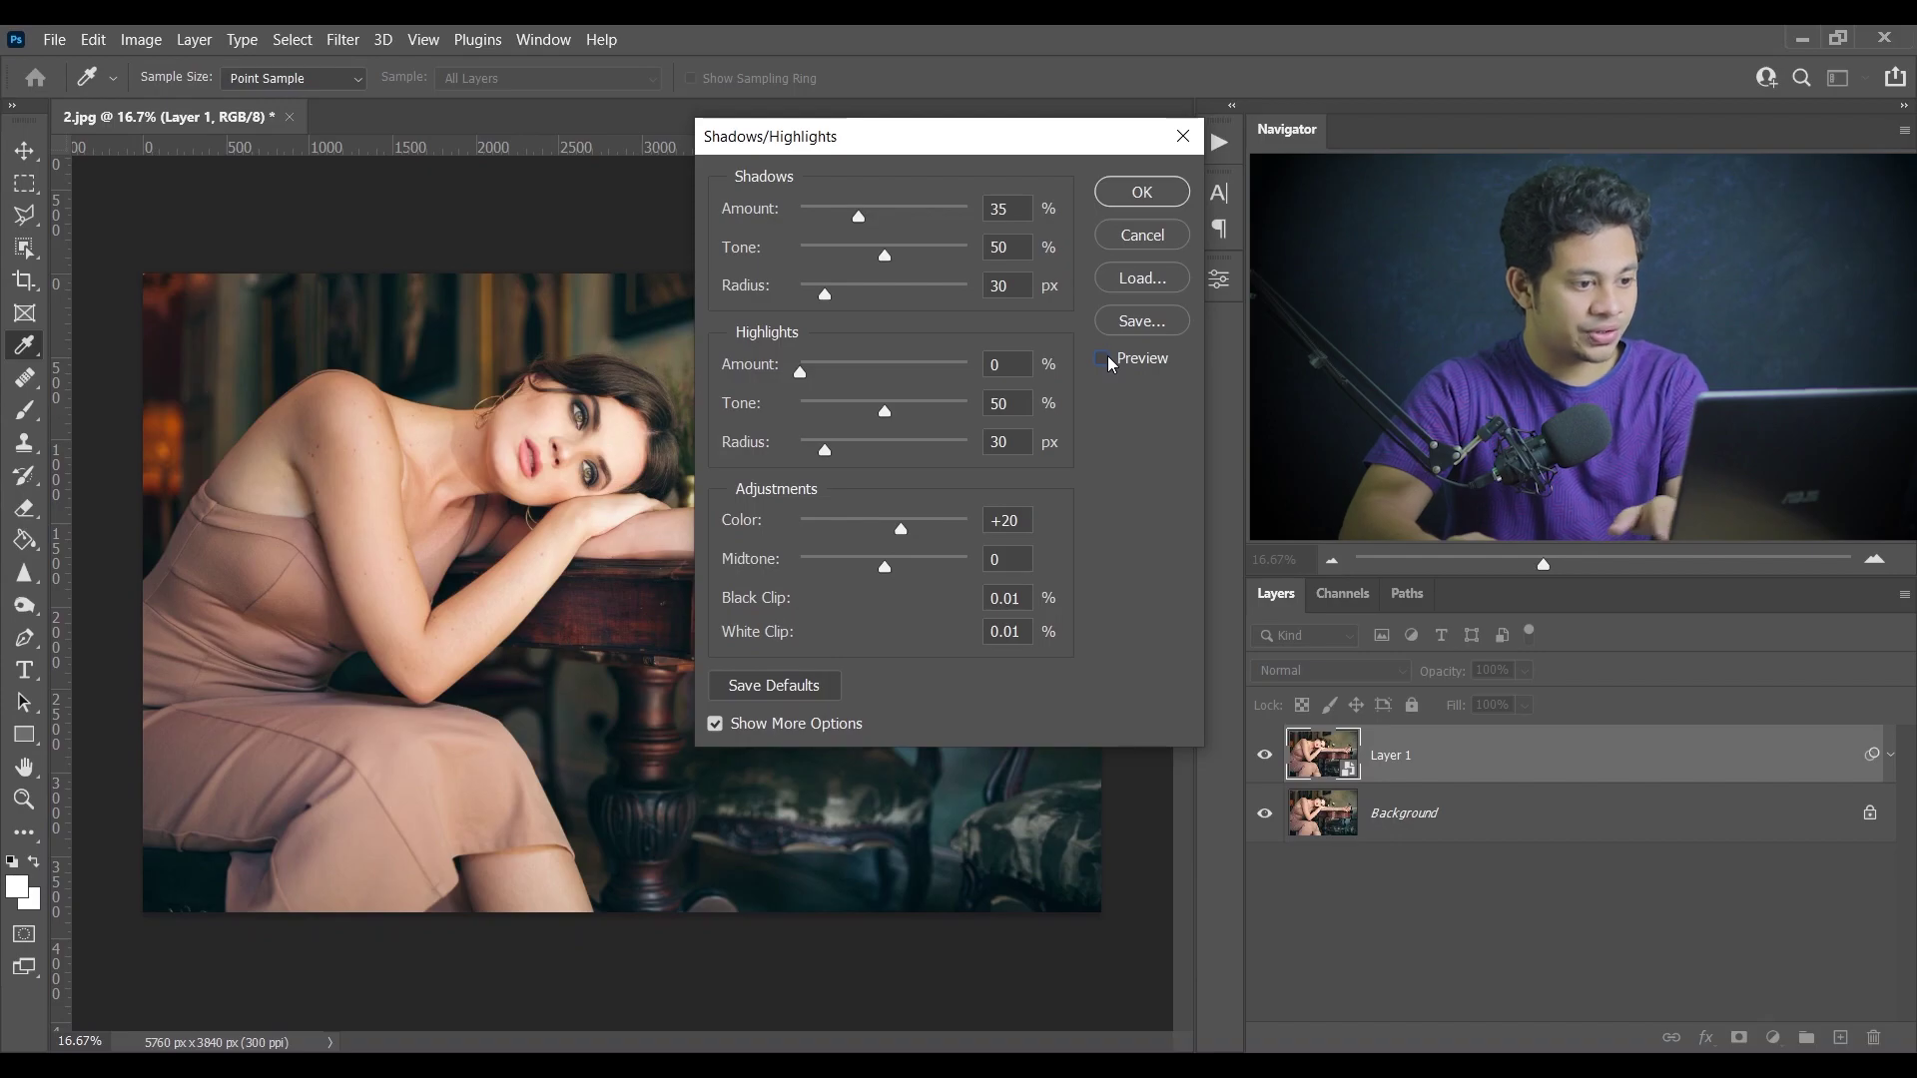
click(1103, 359)
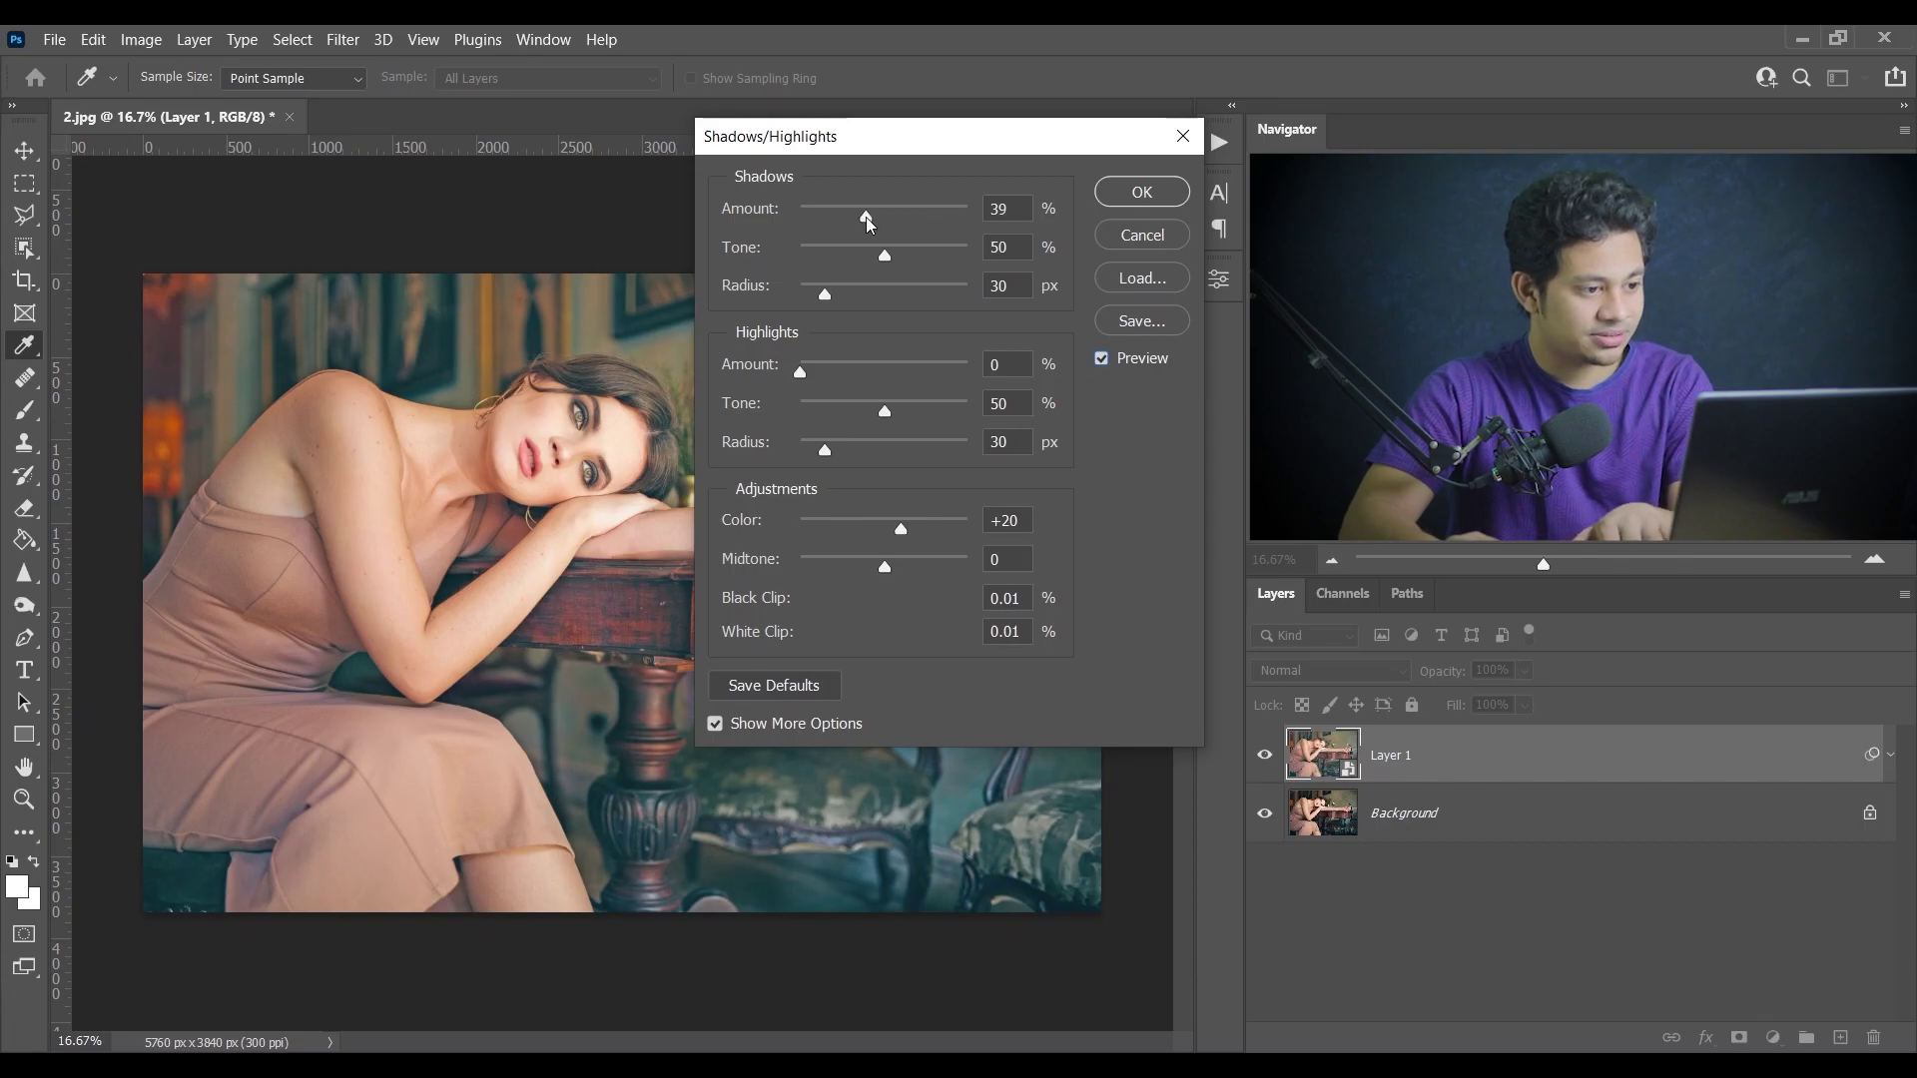
mouse_move(868, 223)
mouse_down()
mouse_move(958, 222)
mouse_move(870, 222)
mouse_move(891, 222)
mouse_up()
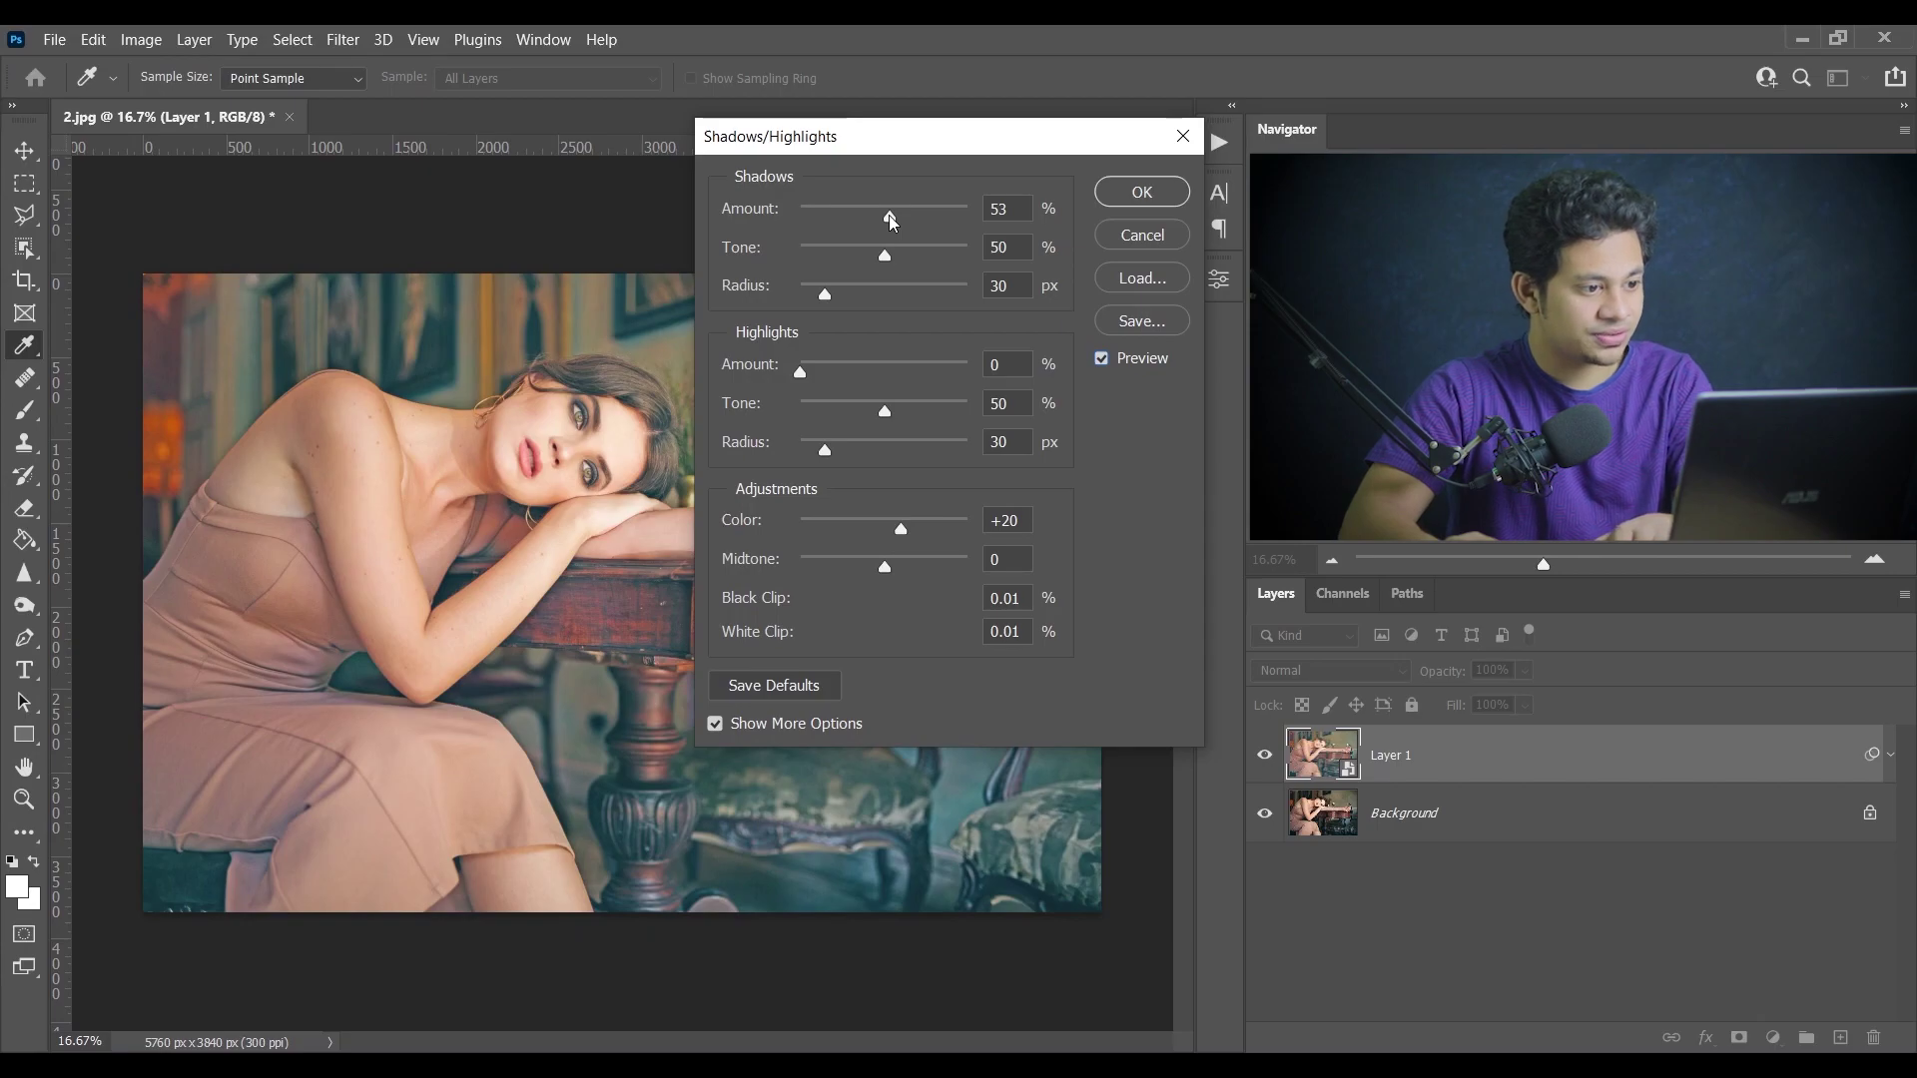
double_click(986, 213)
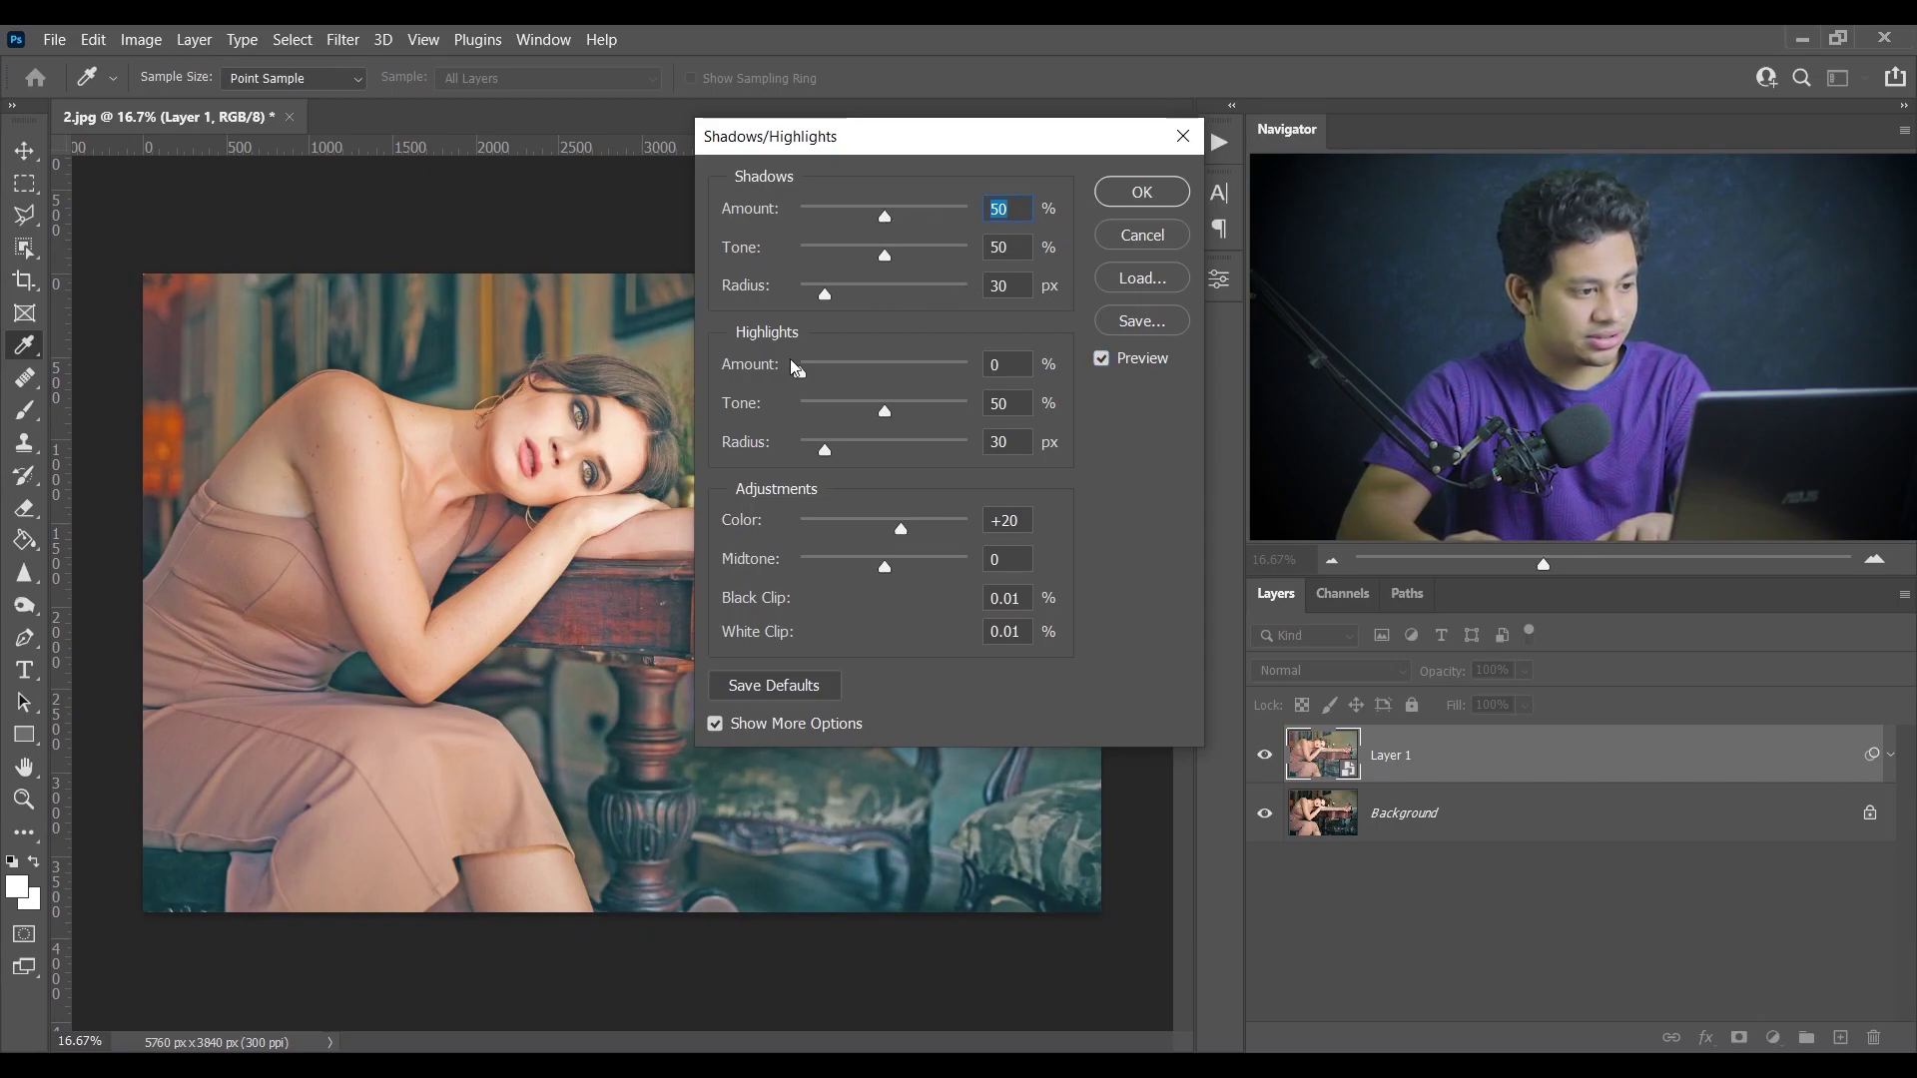
- Set the highlights to an amount of 61%, a tone of 42% and a radius of 97 px
drag(810, 374, 911, 372)
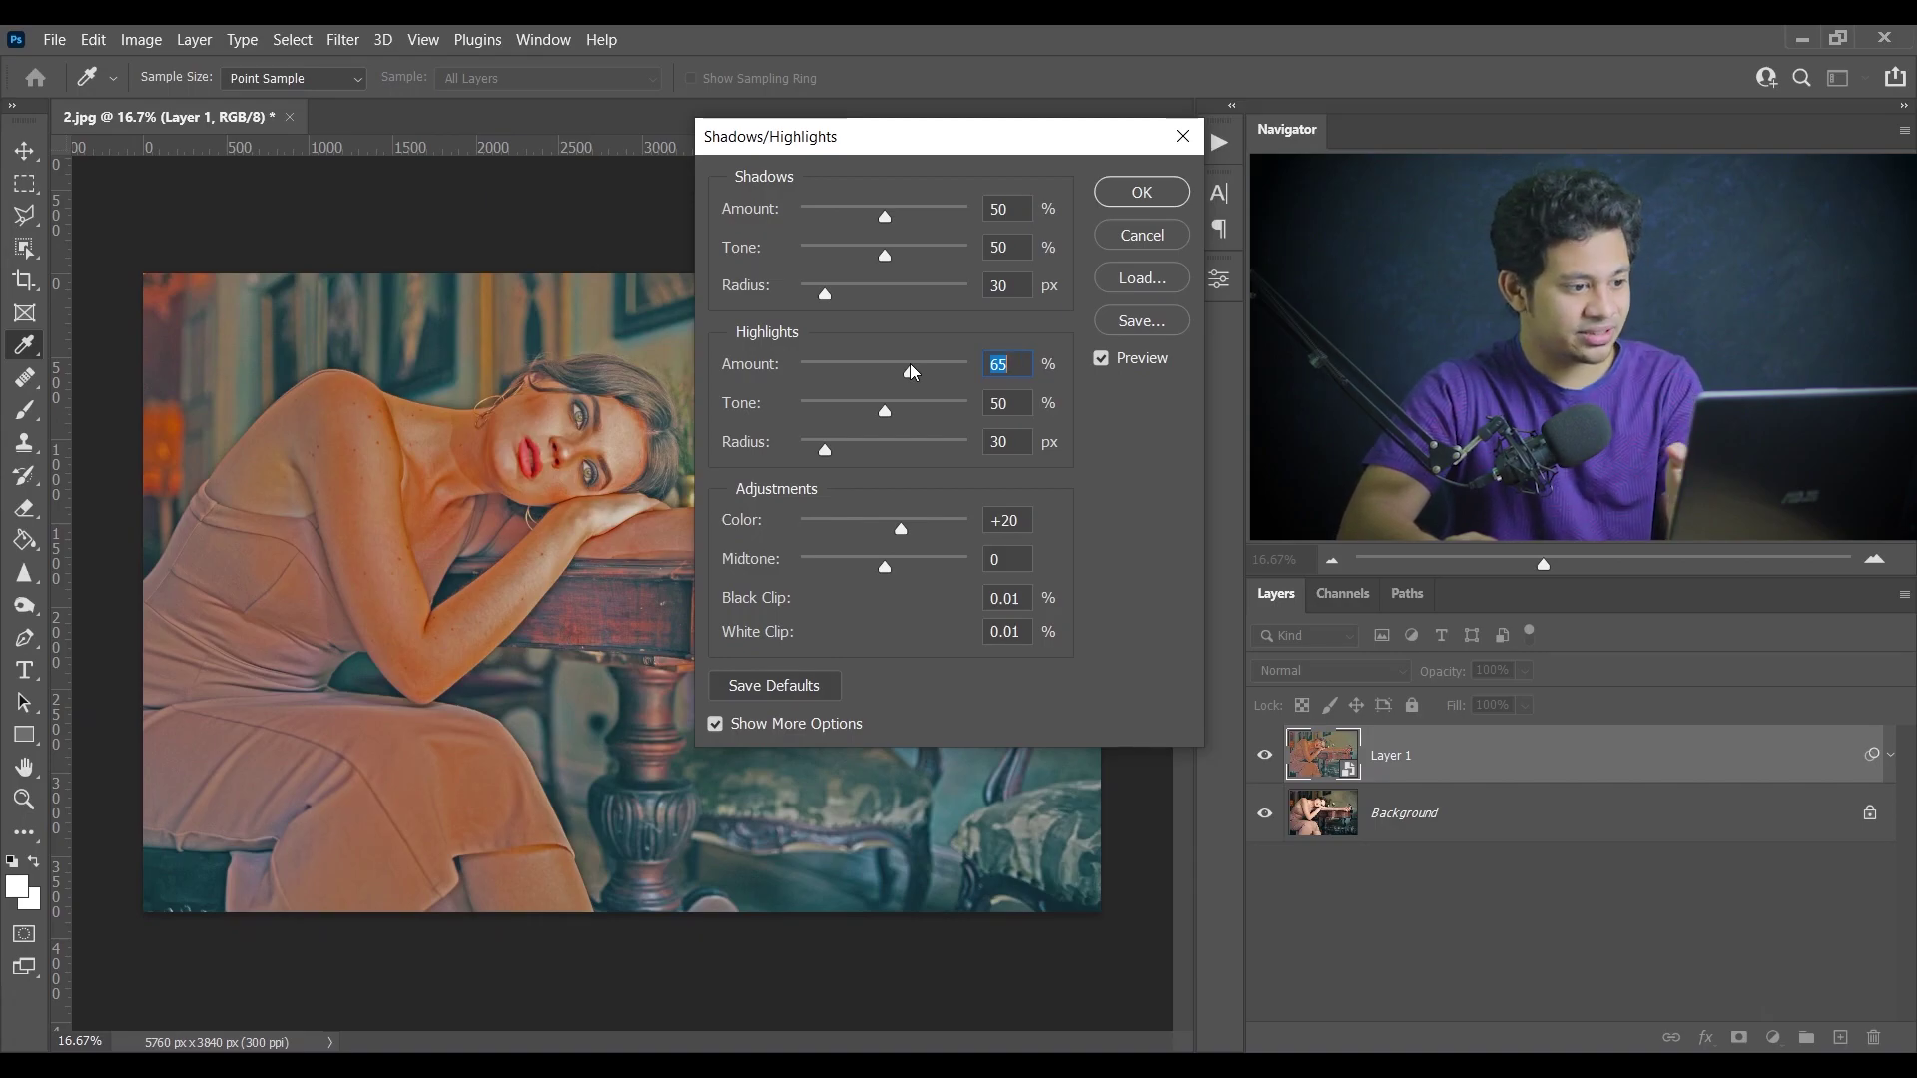
drag(912, 372, 913, 374)
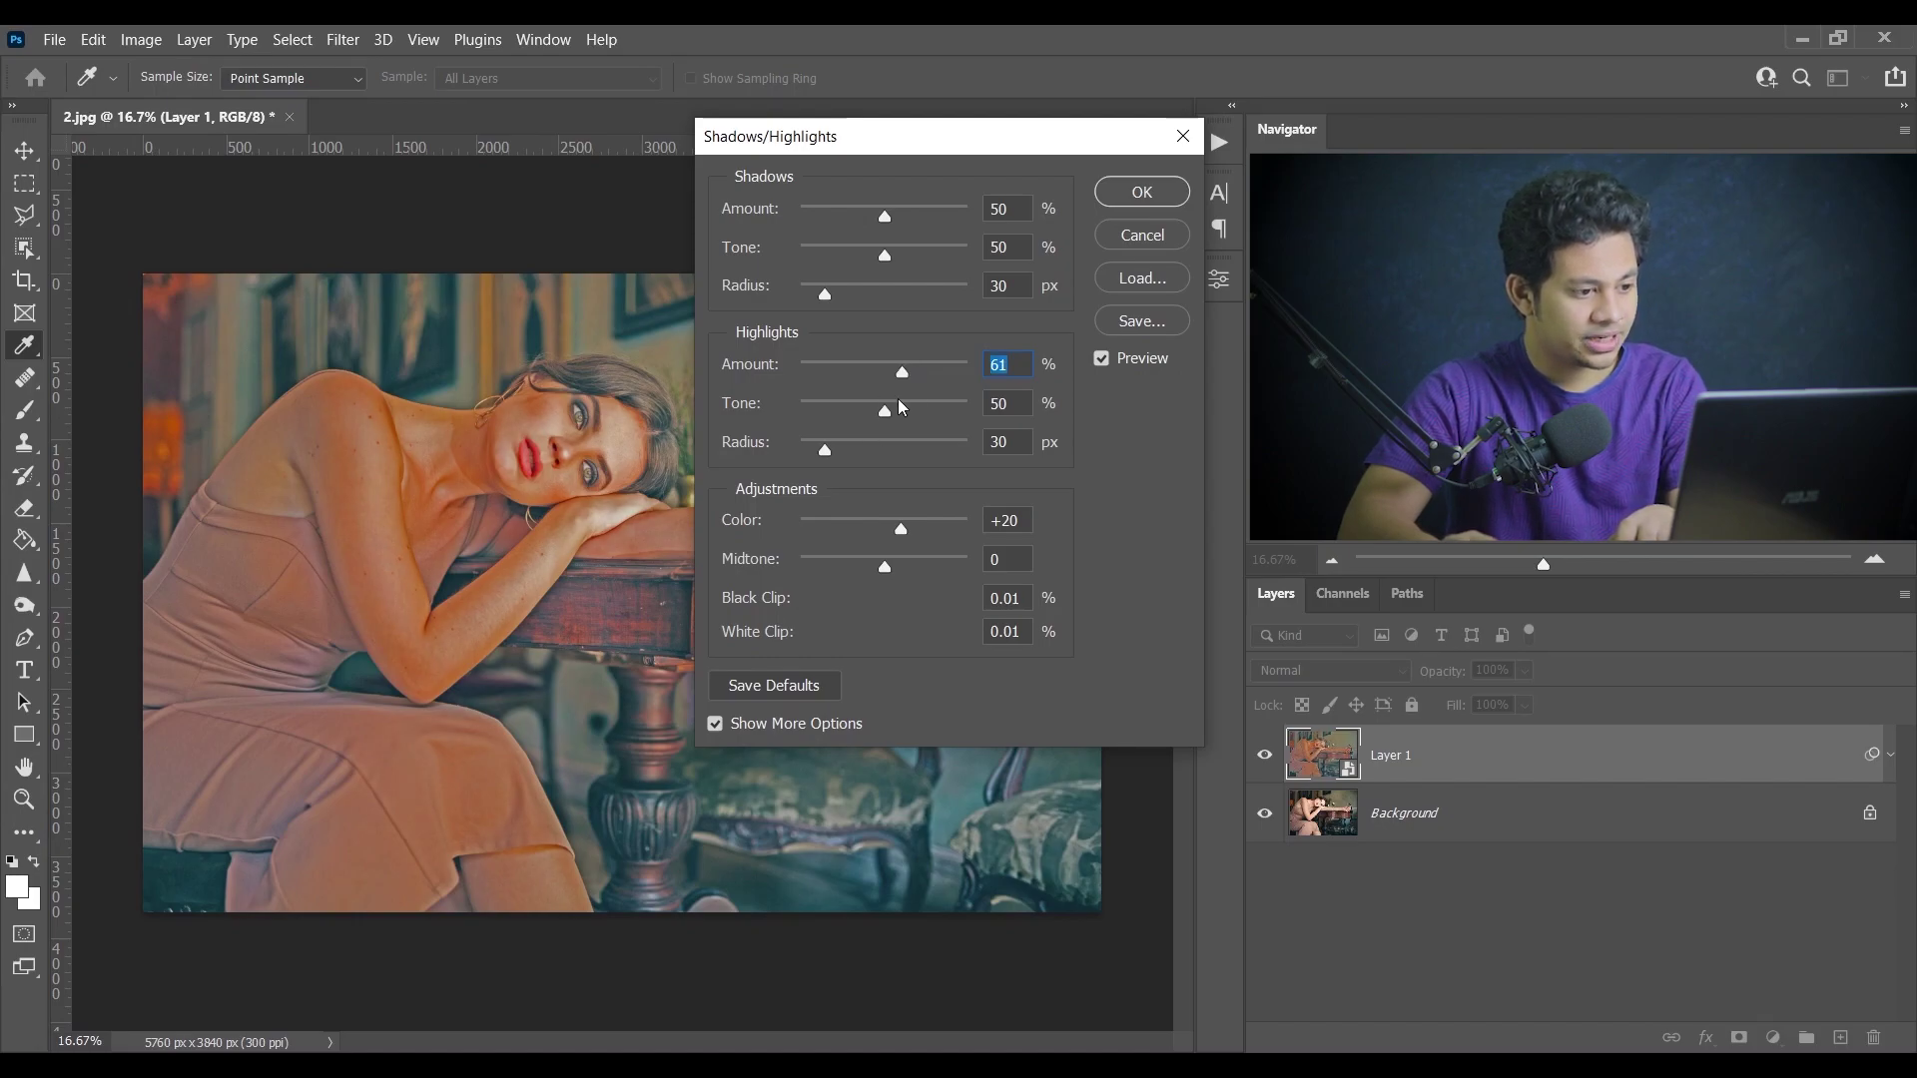
click(857, 411)
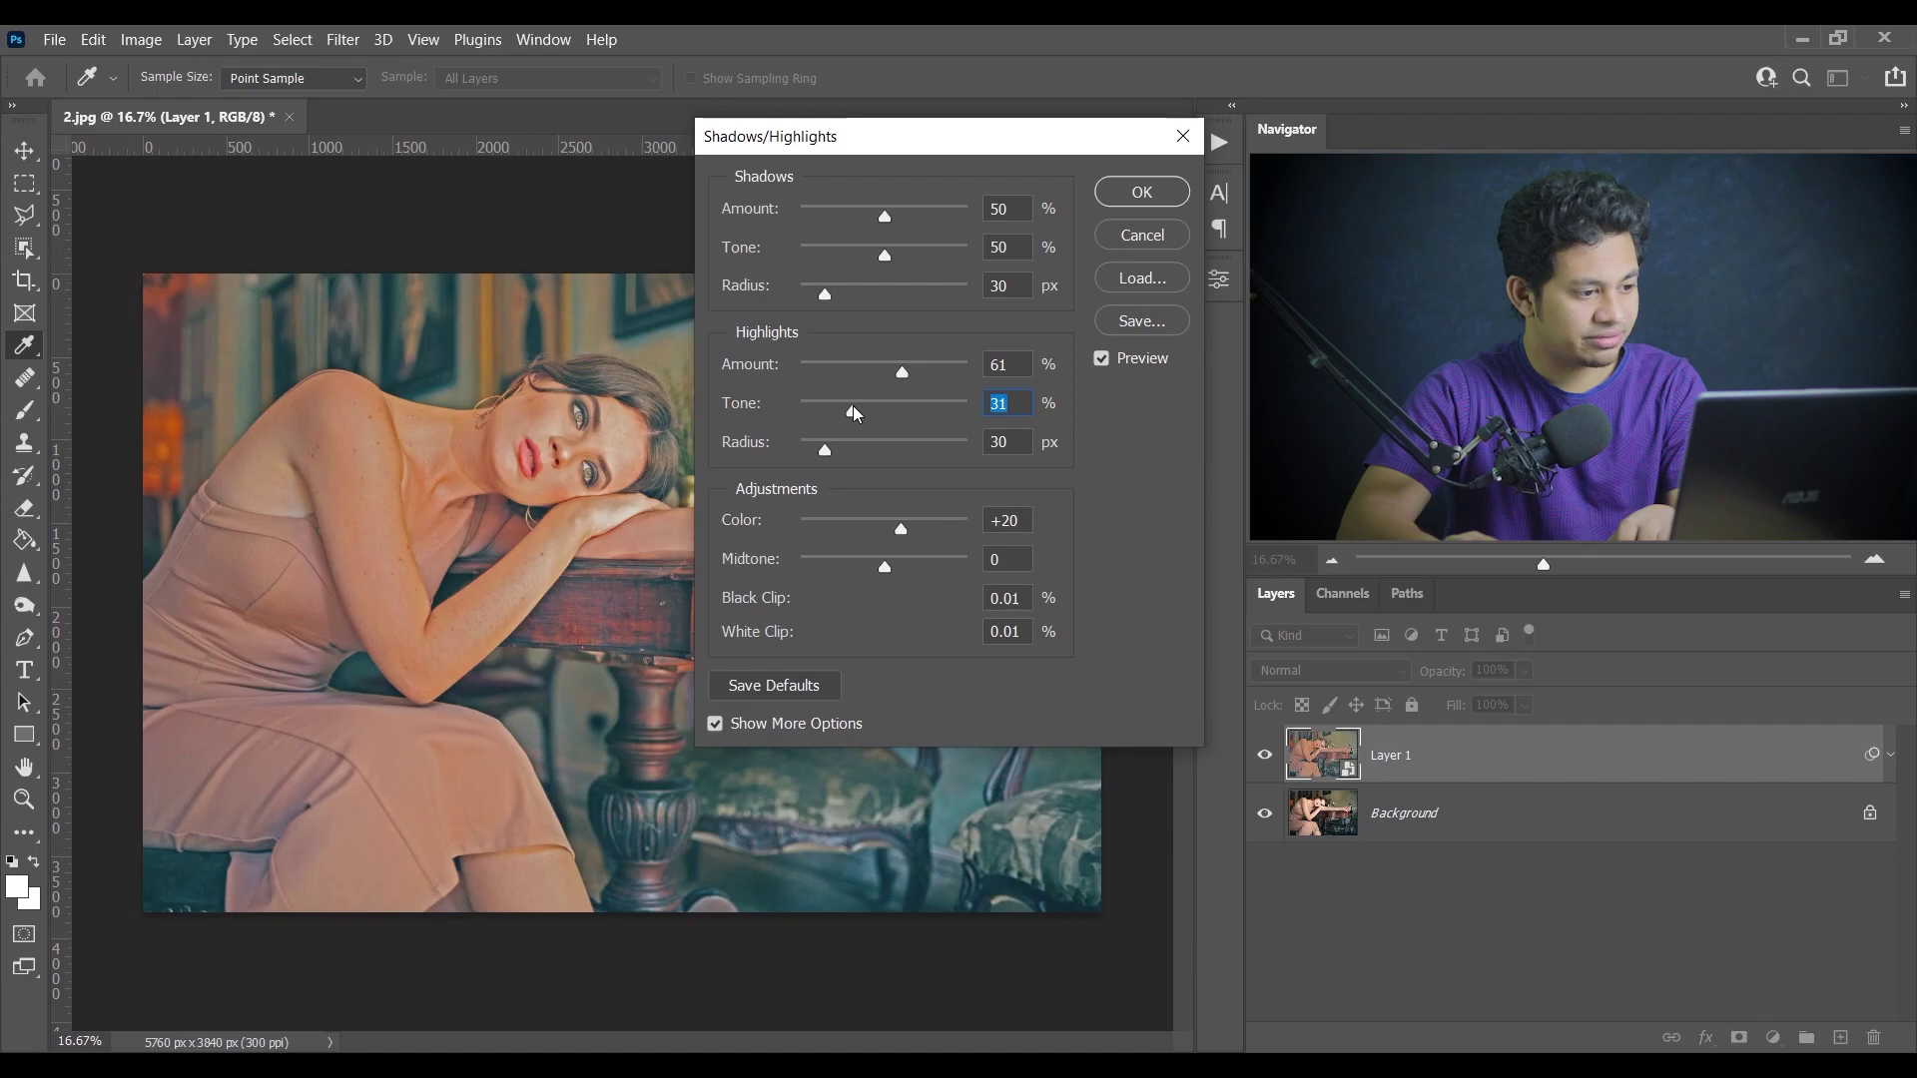
drag(856, 413, 870, 414)
key(Up)
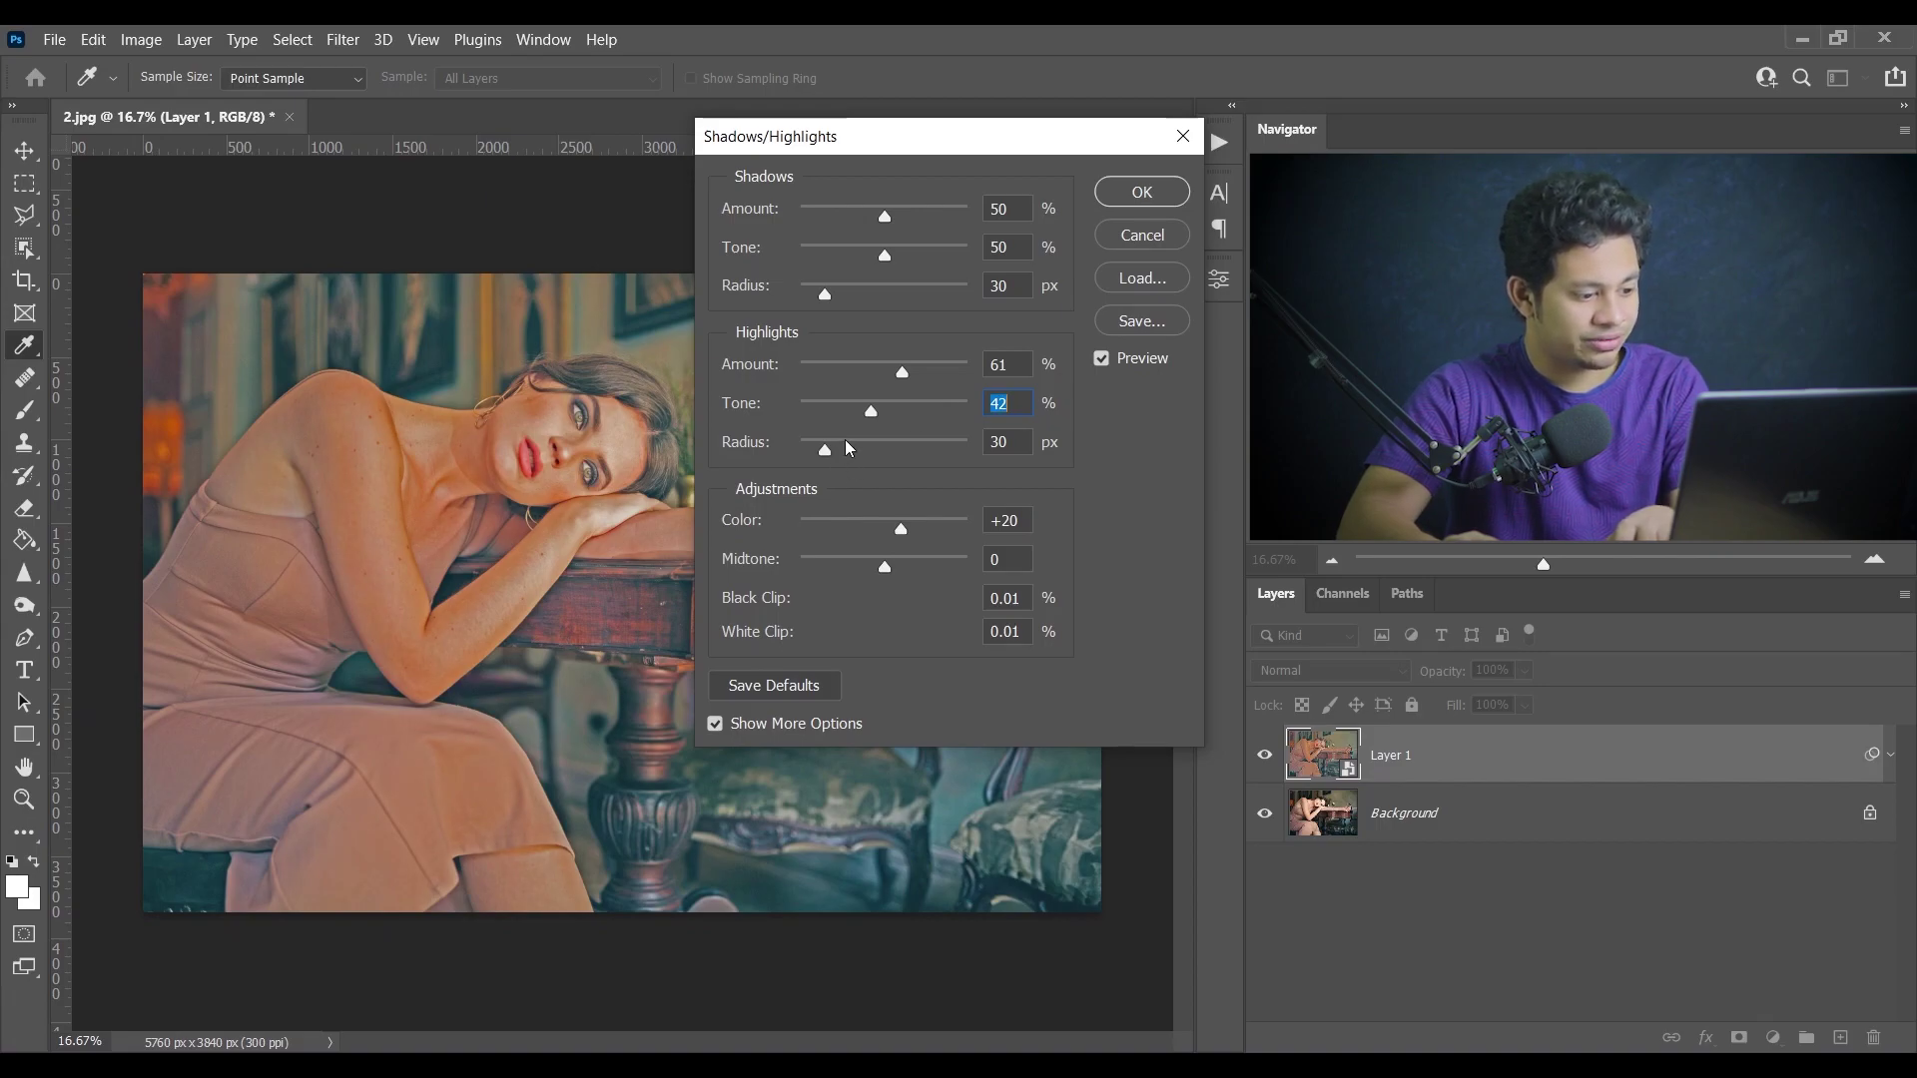
click(902, 449)
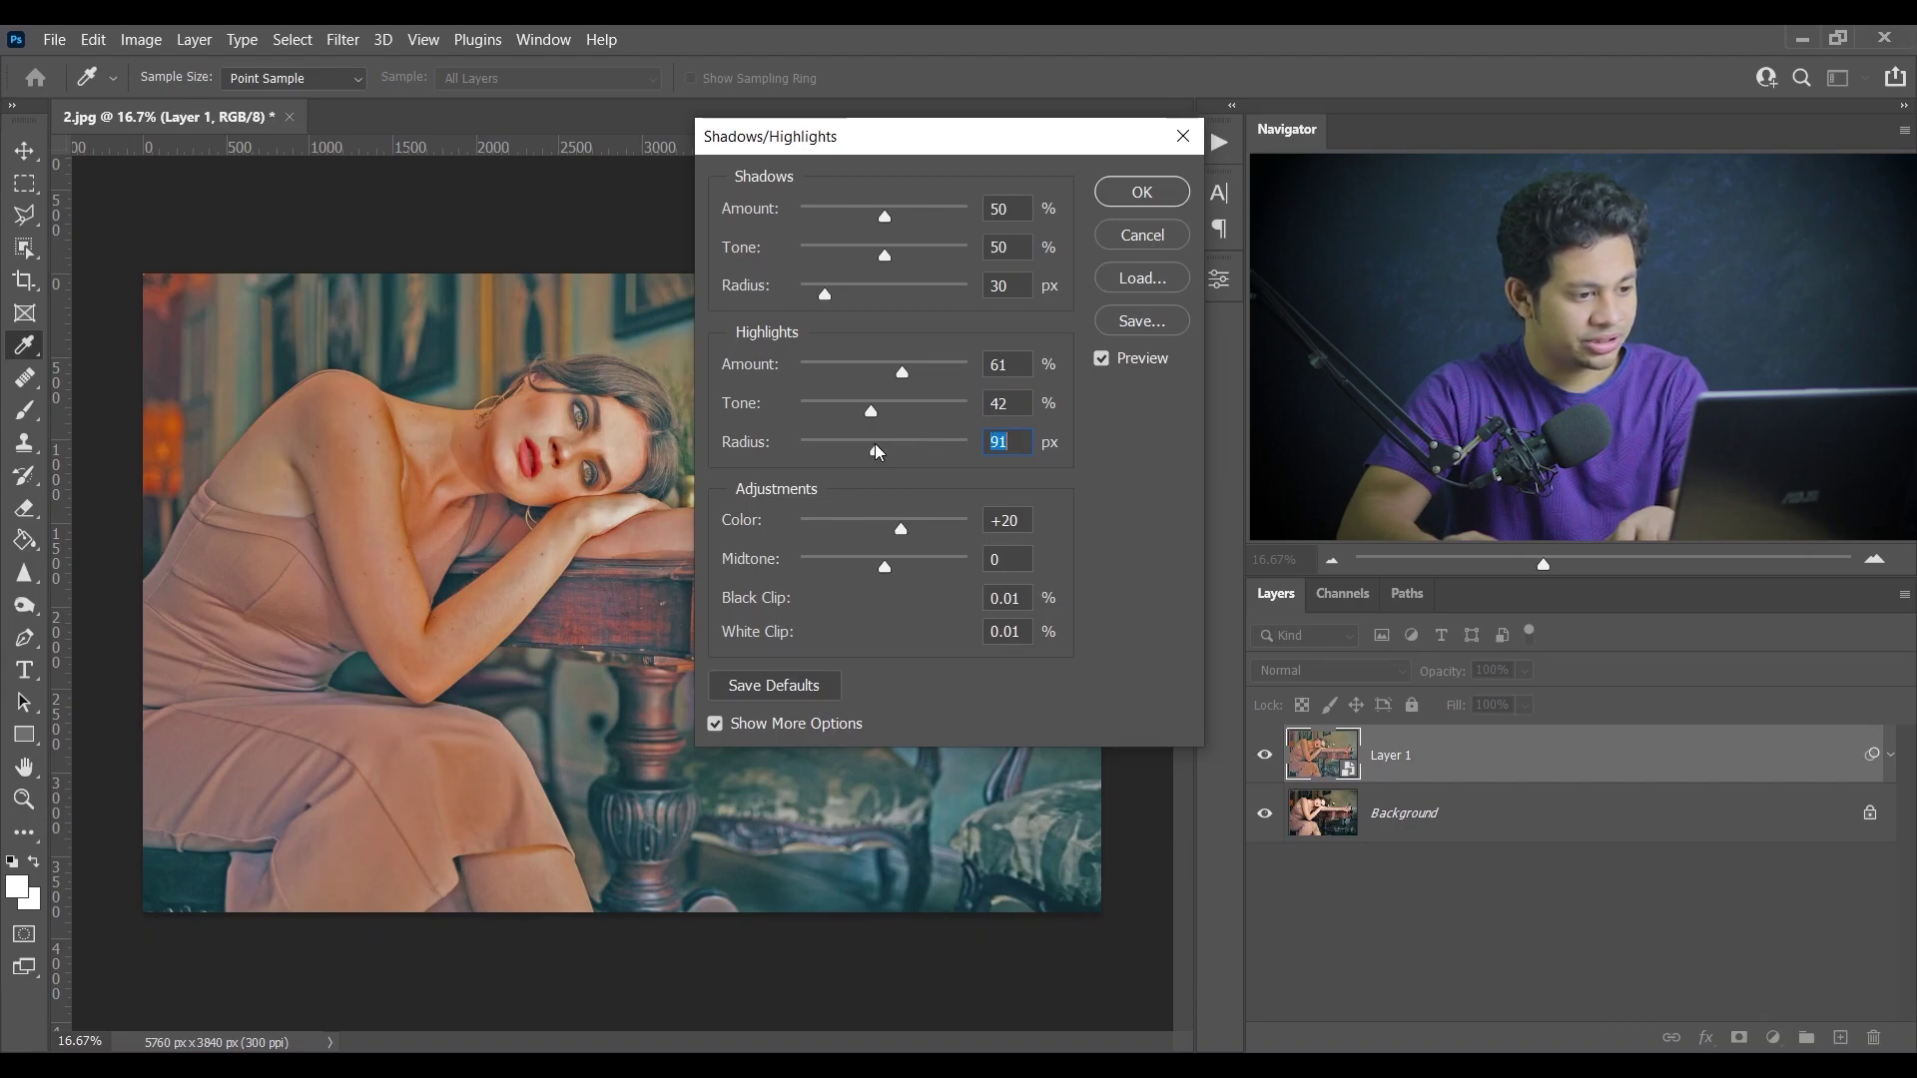
key(Up)
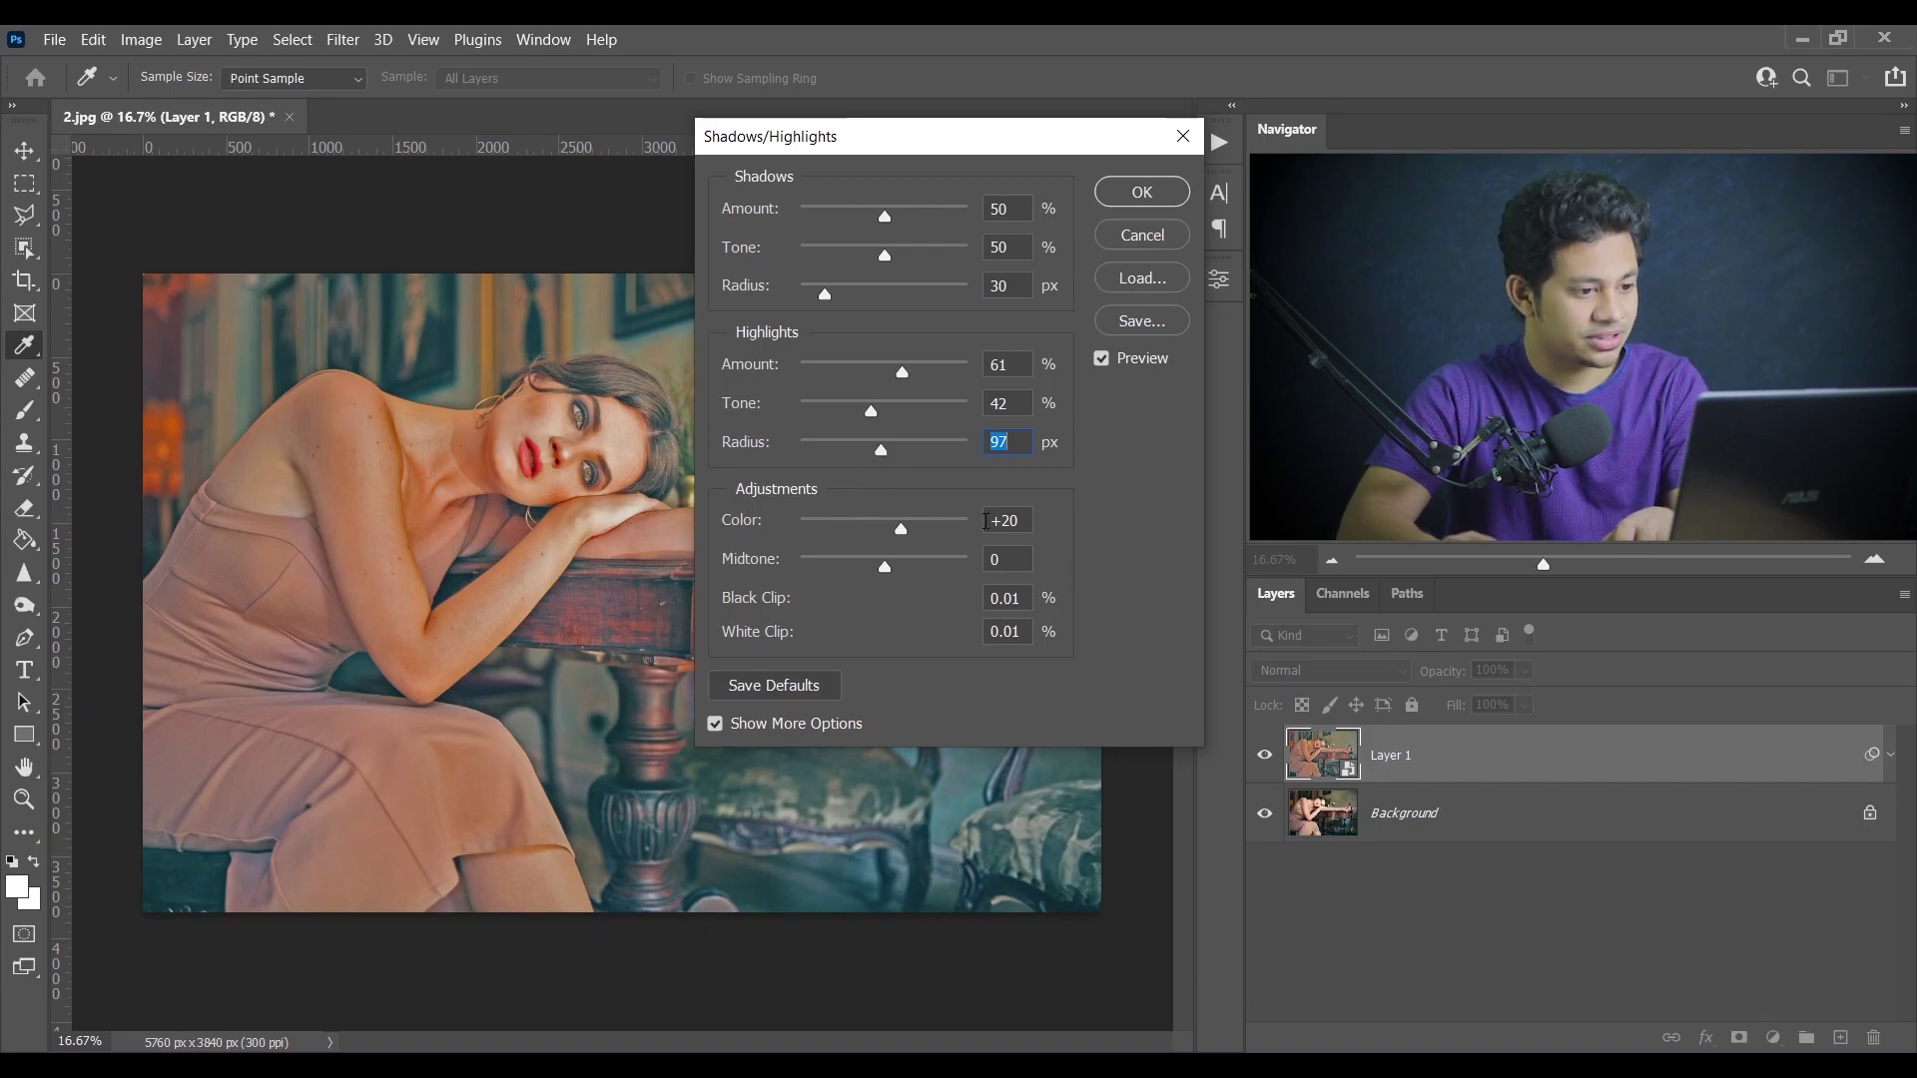
- Apply the Shadows/Highlights adjustment to Layer 1 and compare the adjusted photo with the original
click(1103, 364)
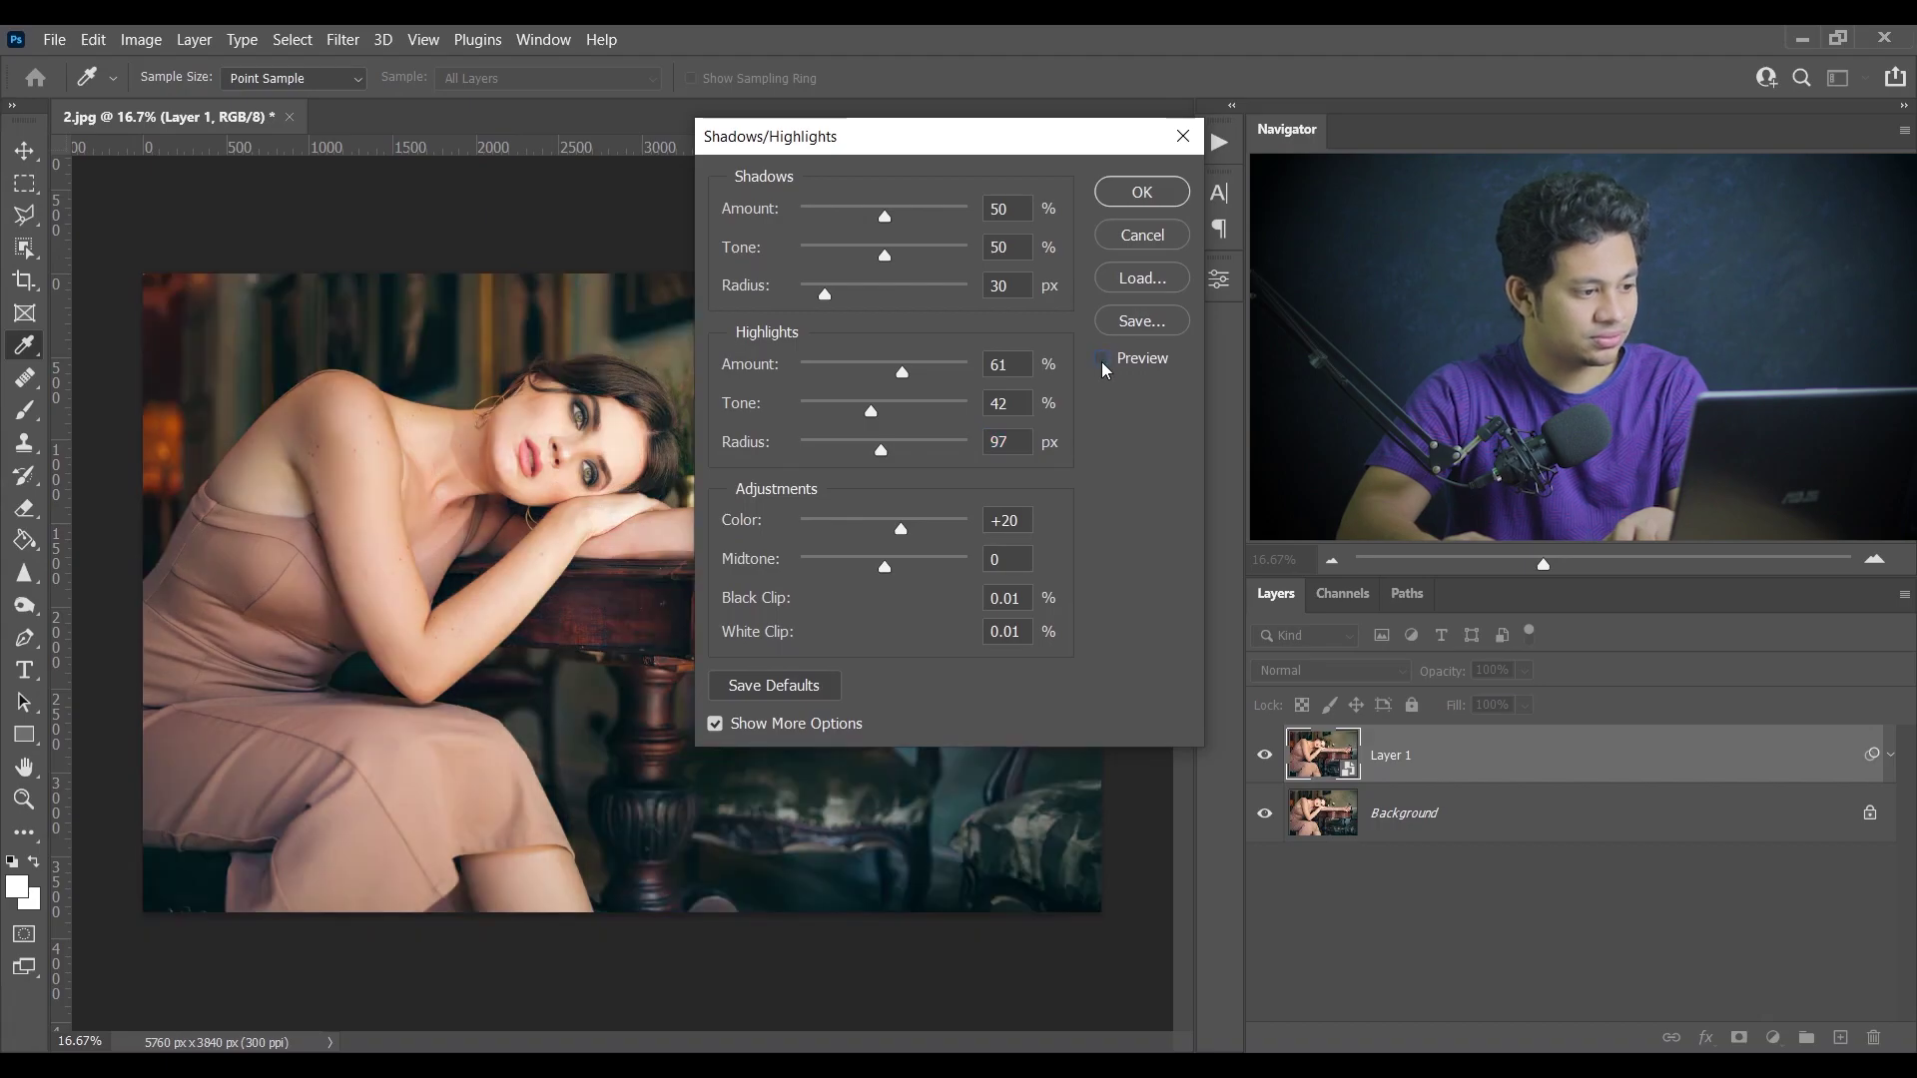
click(1103, 365)
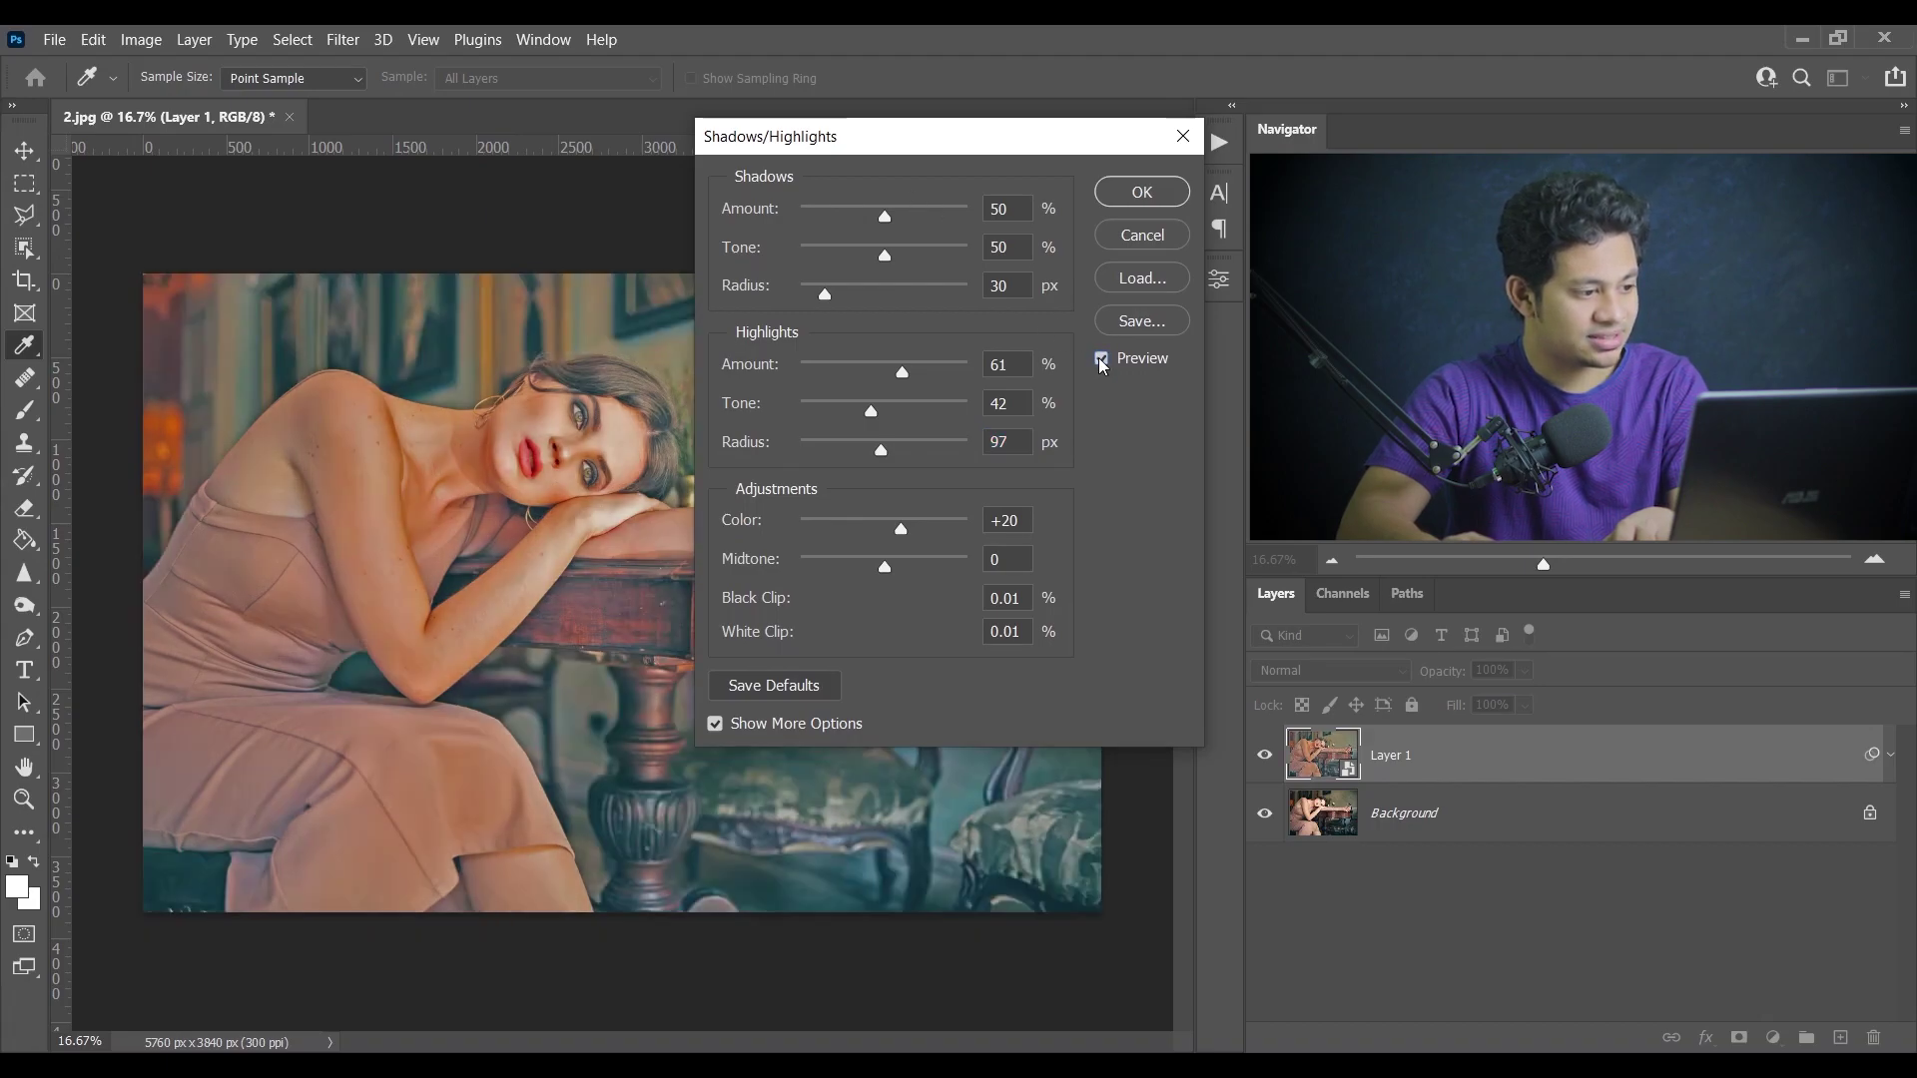
click(1138, 191)
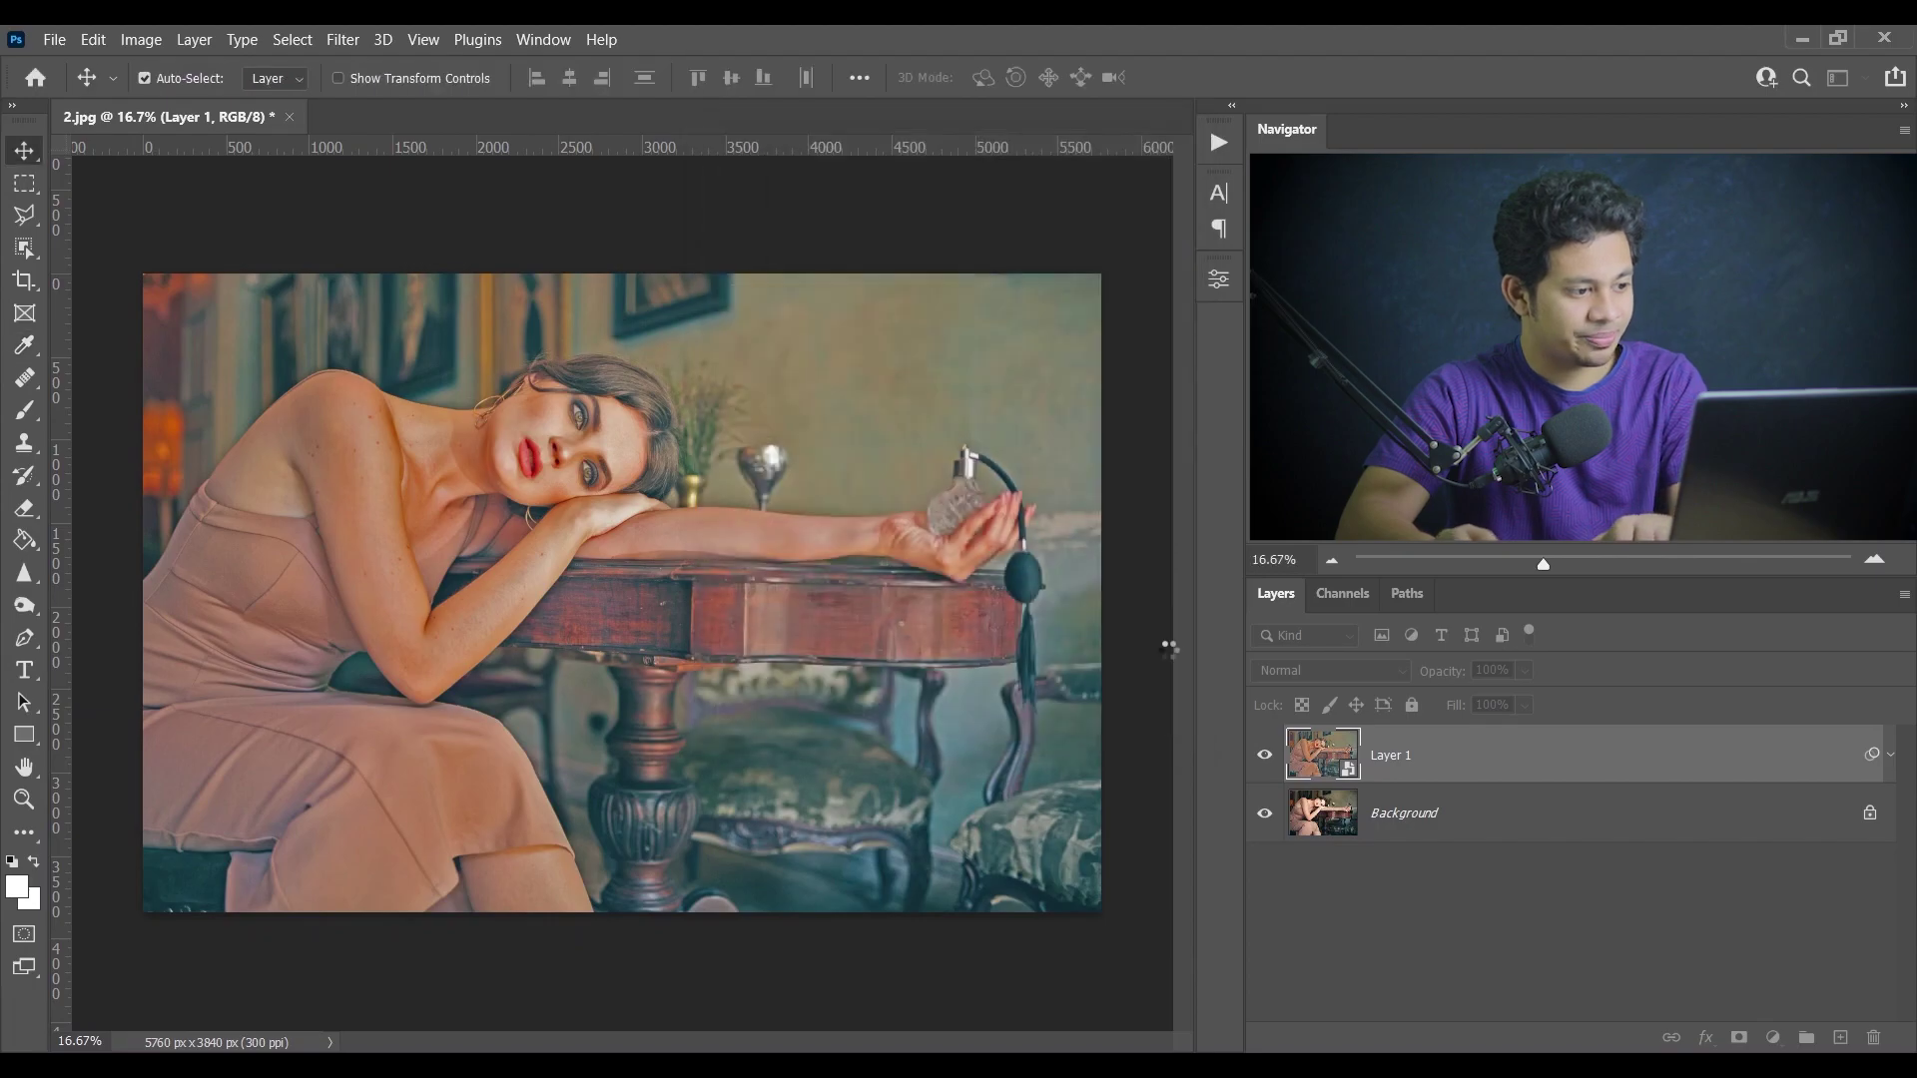
click(1265, 765)
click(1265, 757)
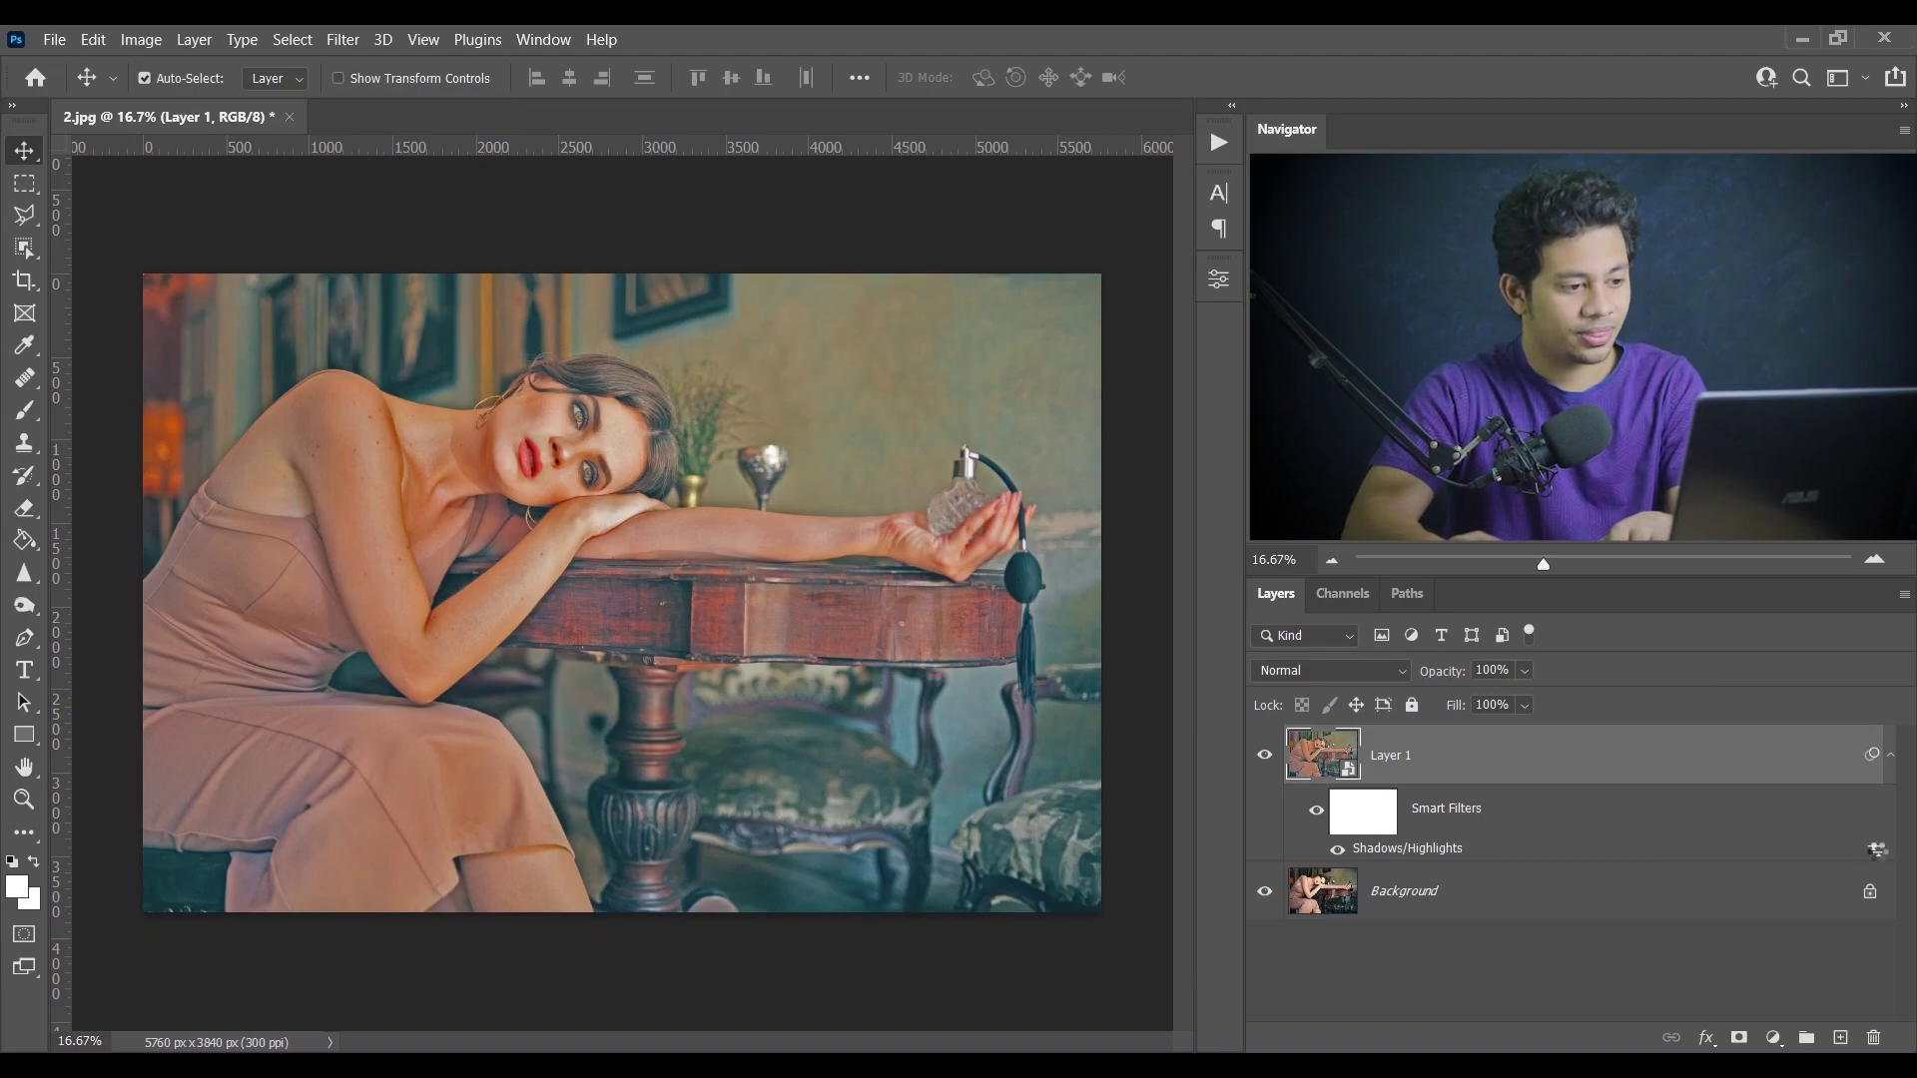
- Reduce the blending opacity of the Shadows/Highlights smart filter to 38%, checking the effect in the preview
double_click(1877, 851)
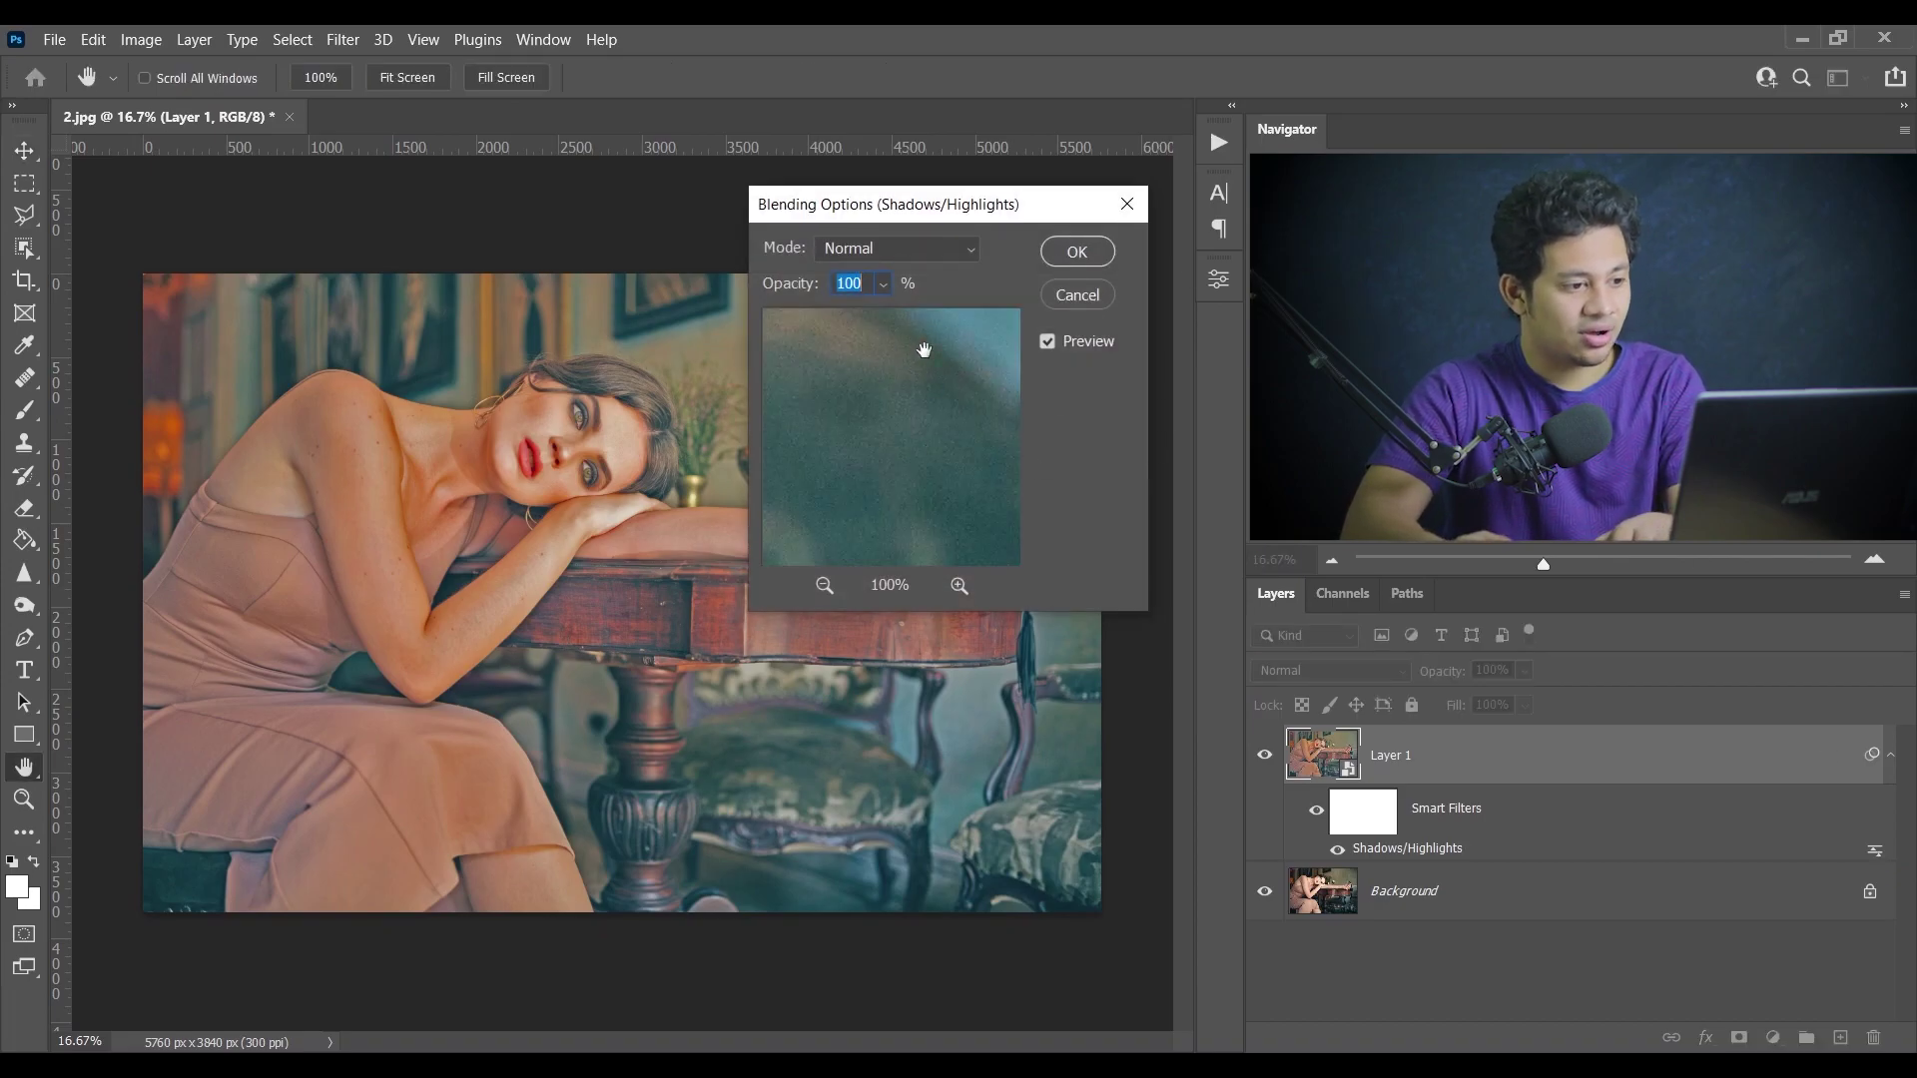
click(884, 287)
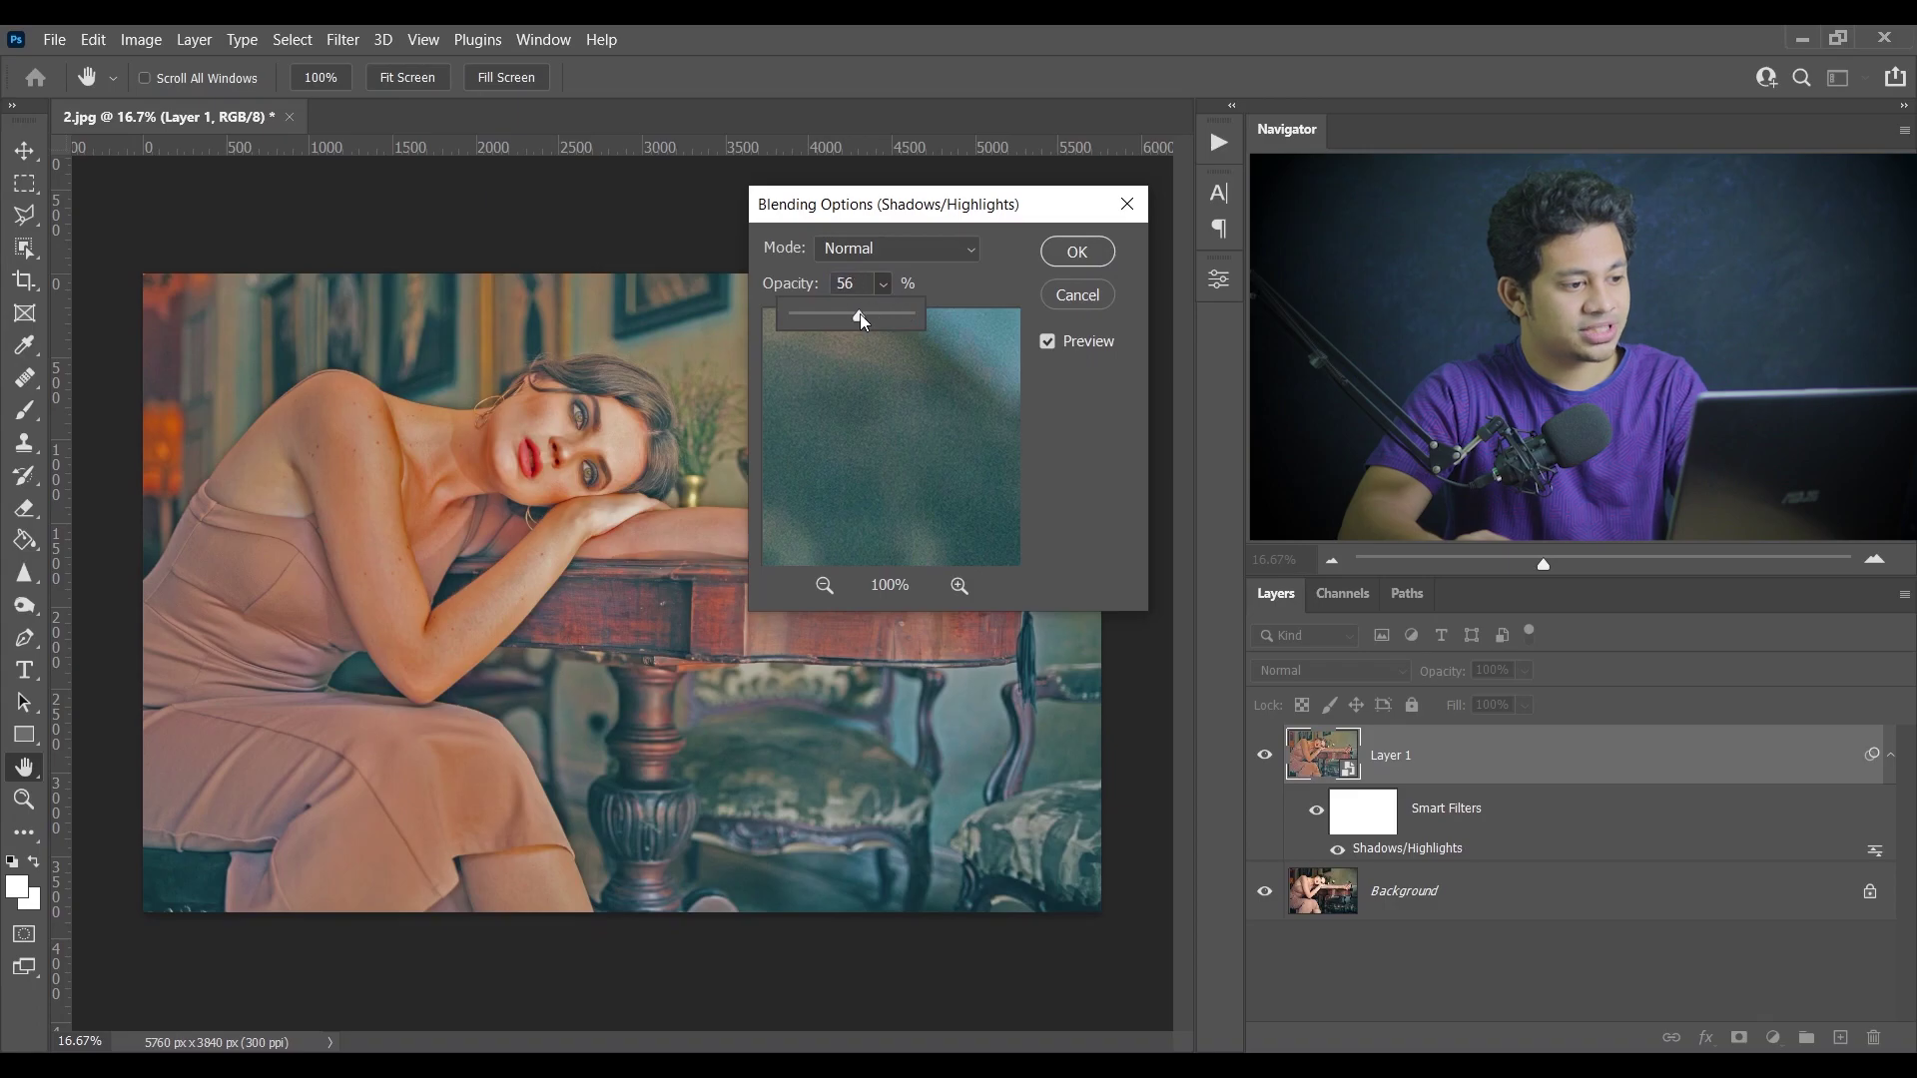
drag(860, 313, 841, 319)
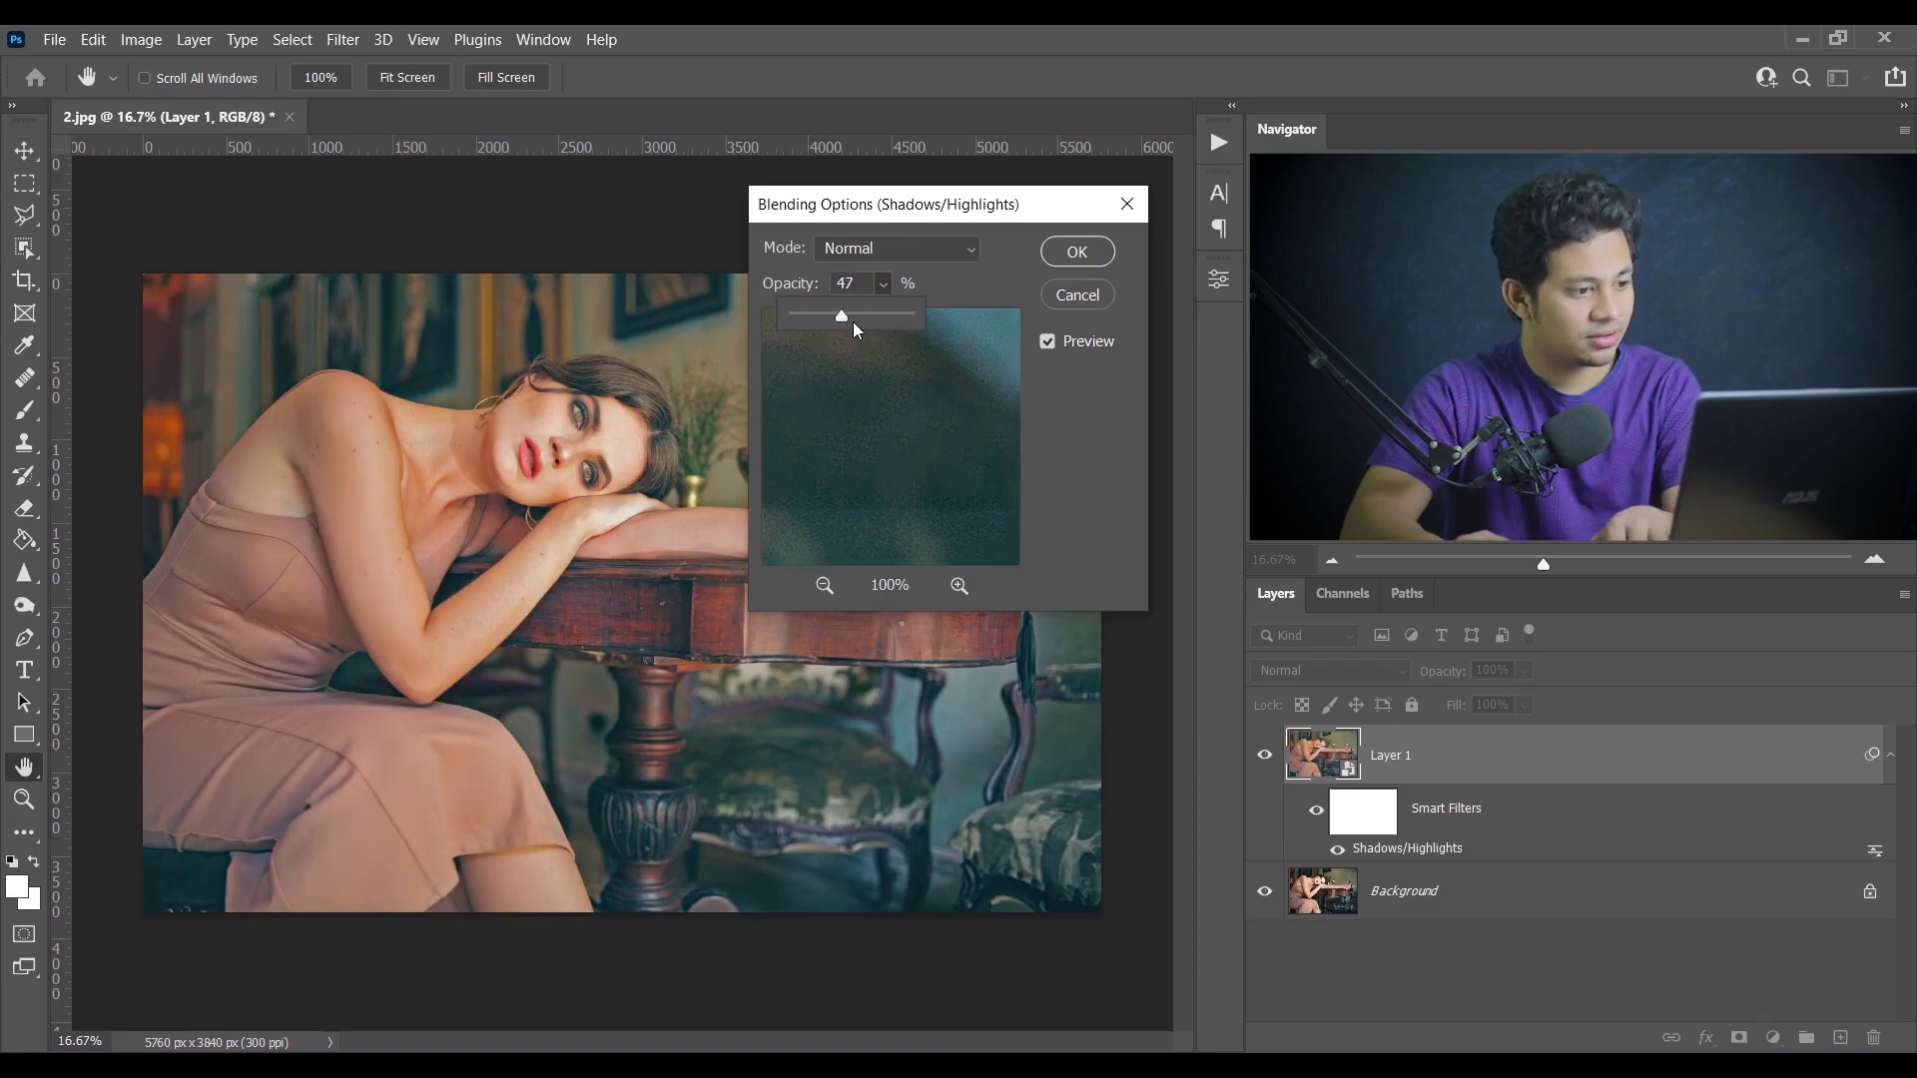
drag(843, 318, 833, 314)
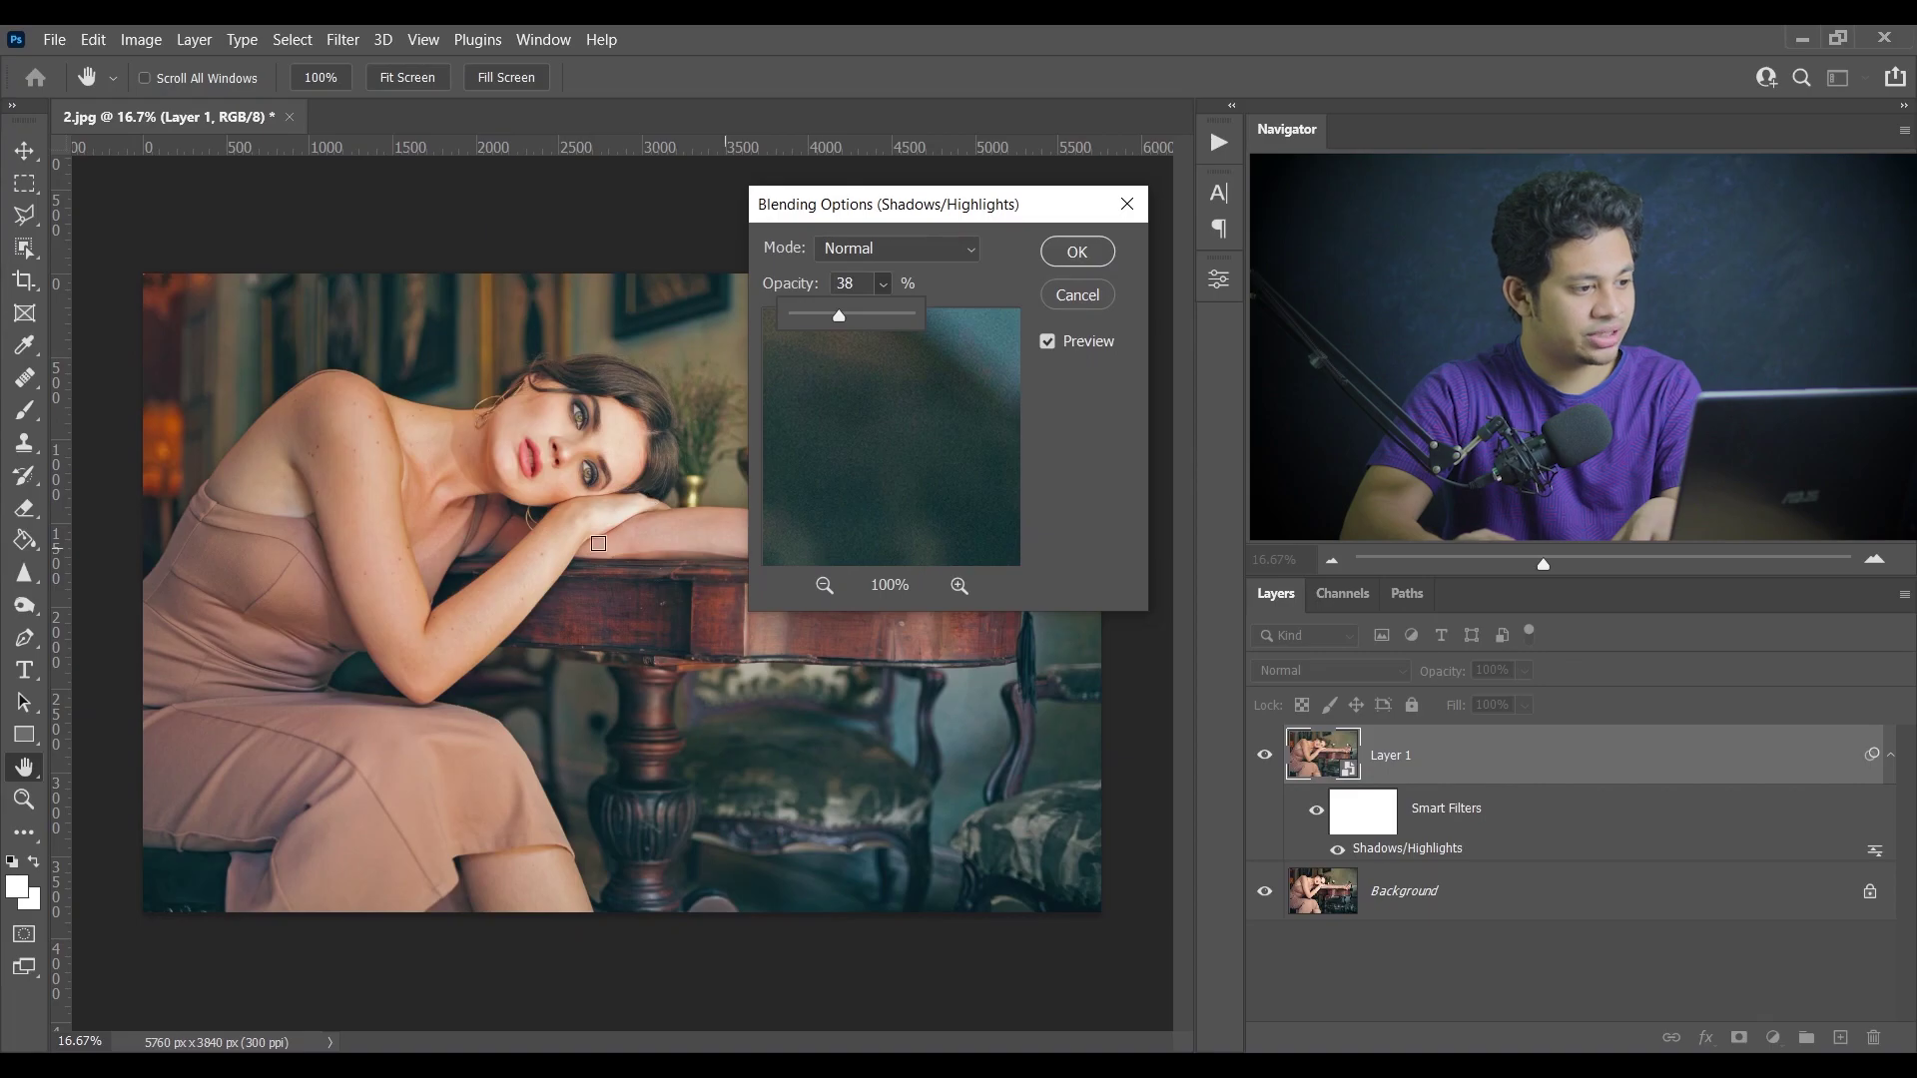
click(1046, 343)
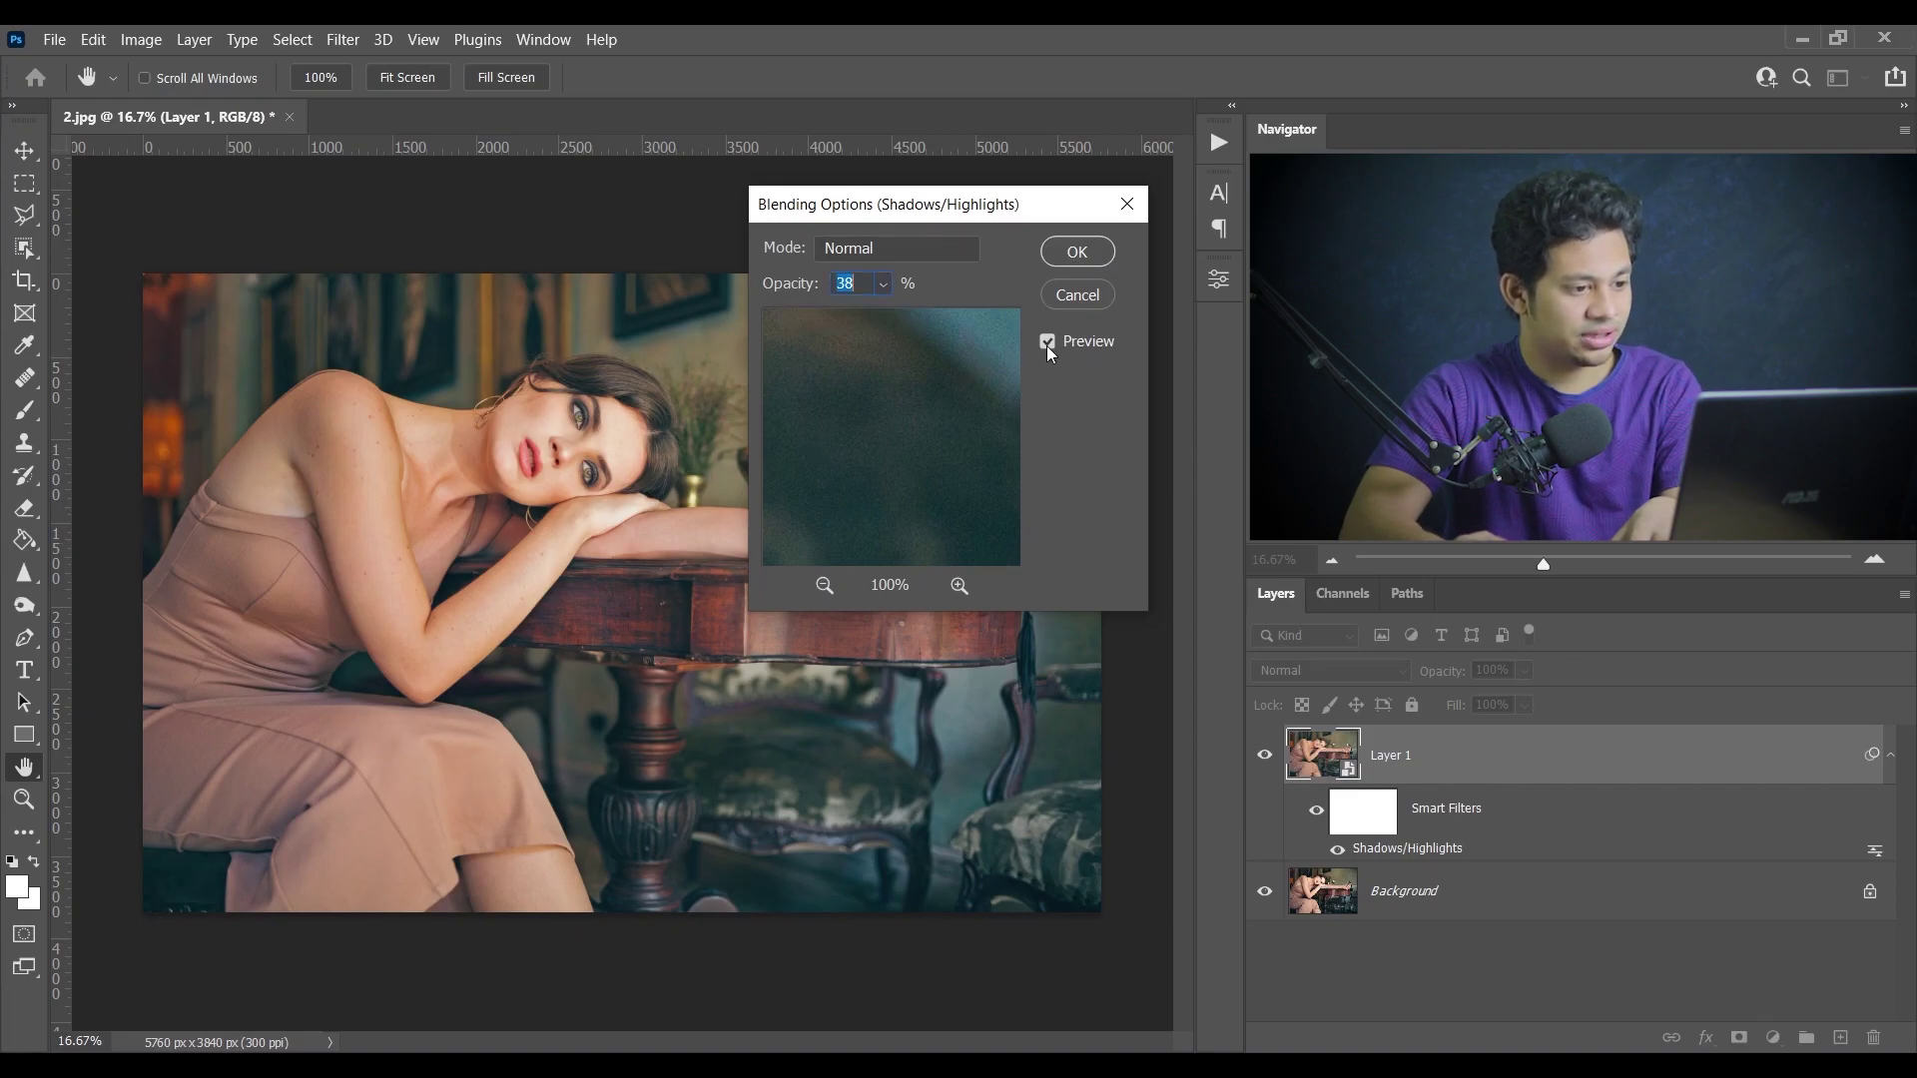
click(1046, 343)
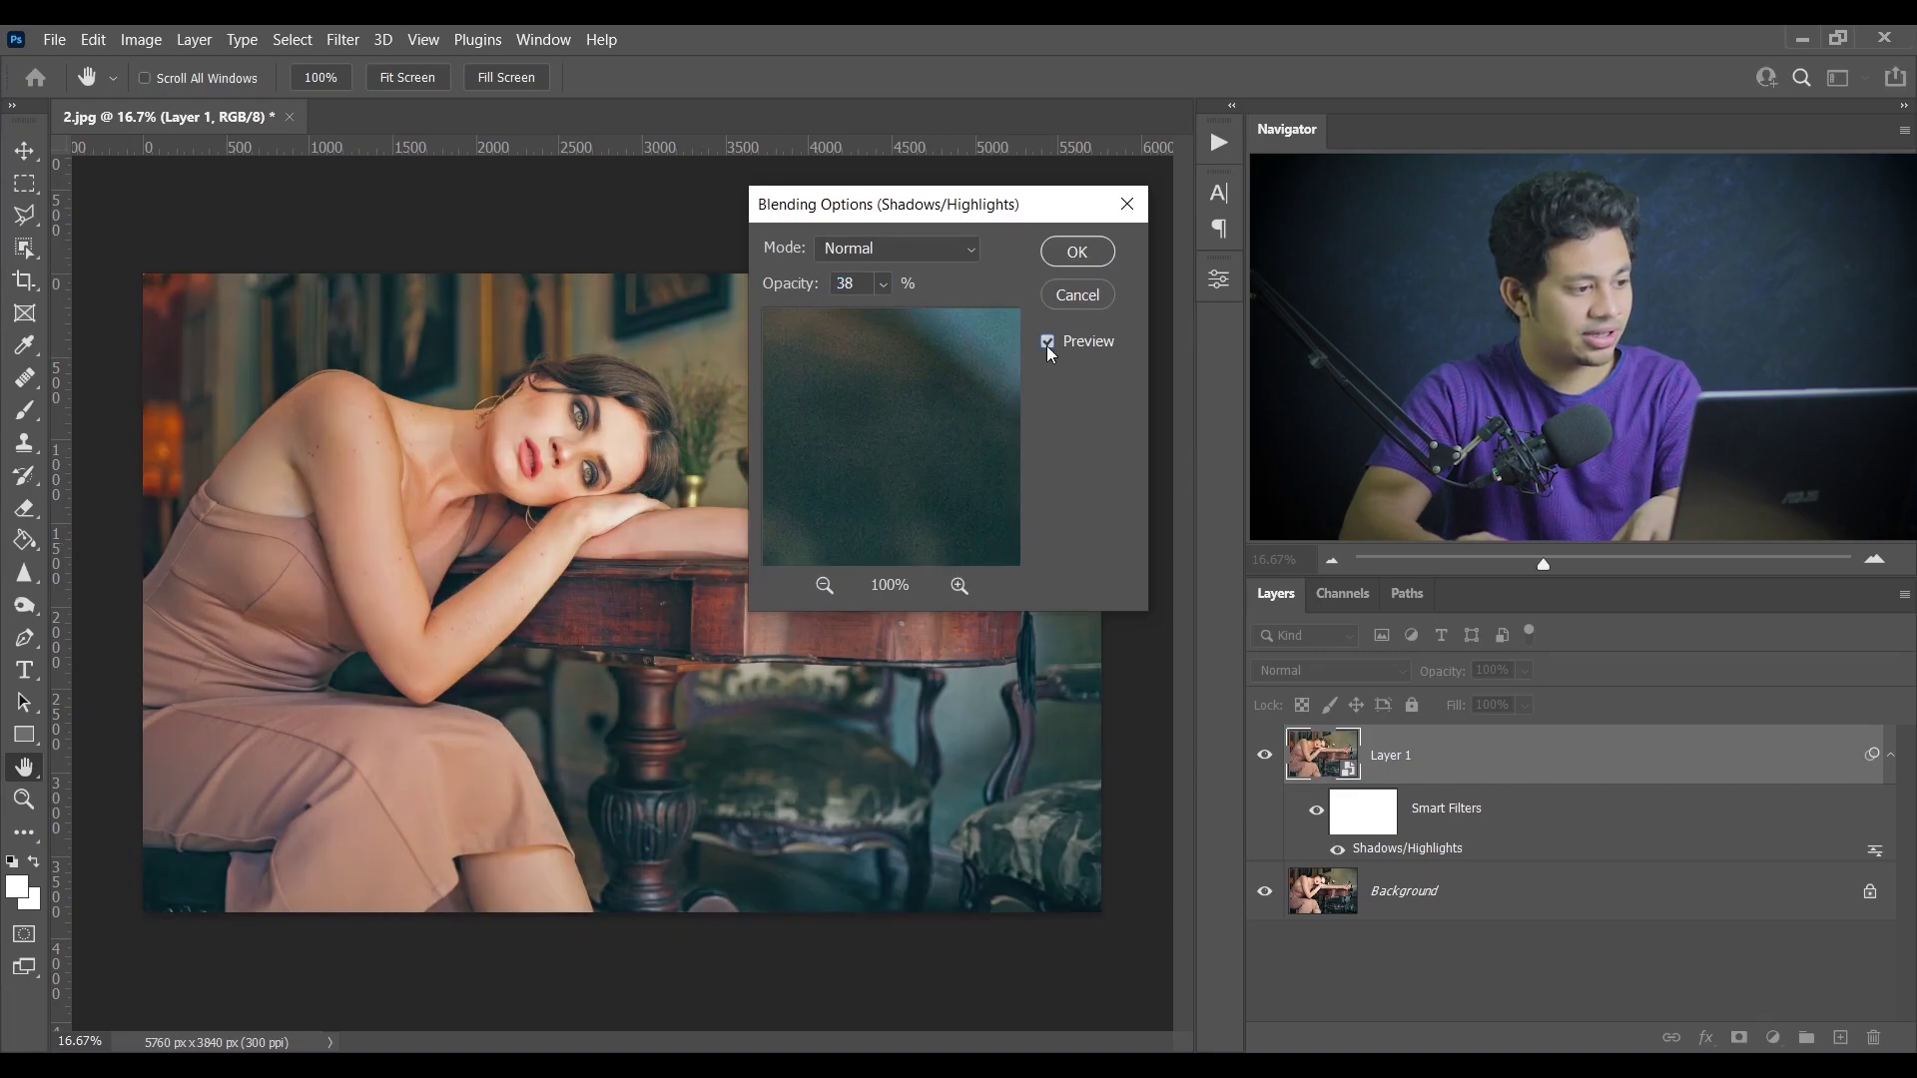
click(1074, 251)
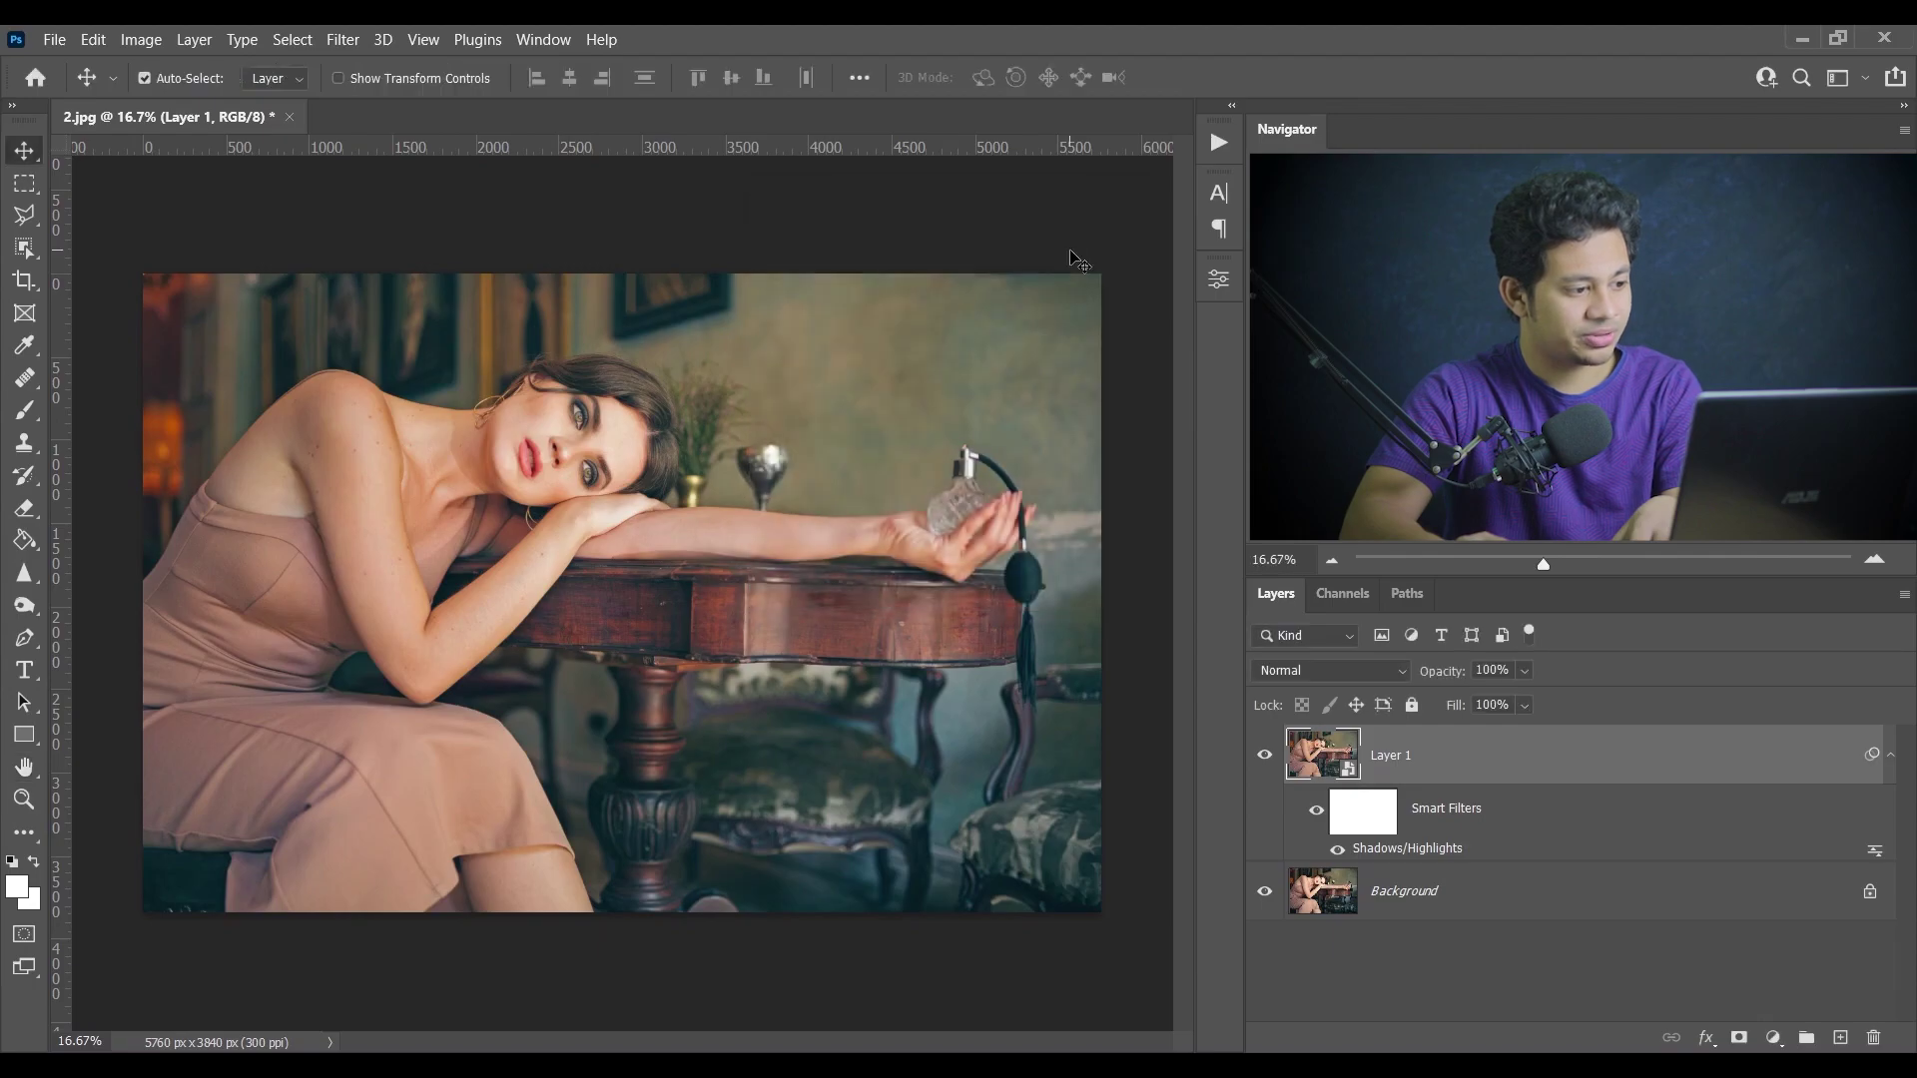
- Toggle the visibility of Layer 1 repeatedly to compare the photo before and after the adjustment
click(1265, 757)
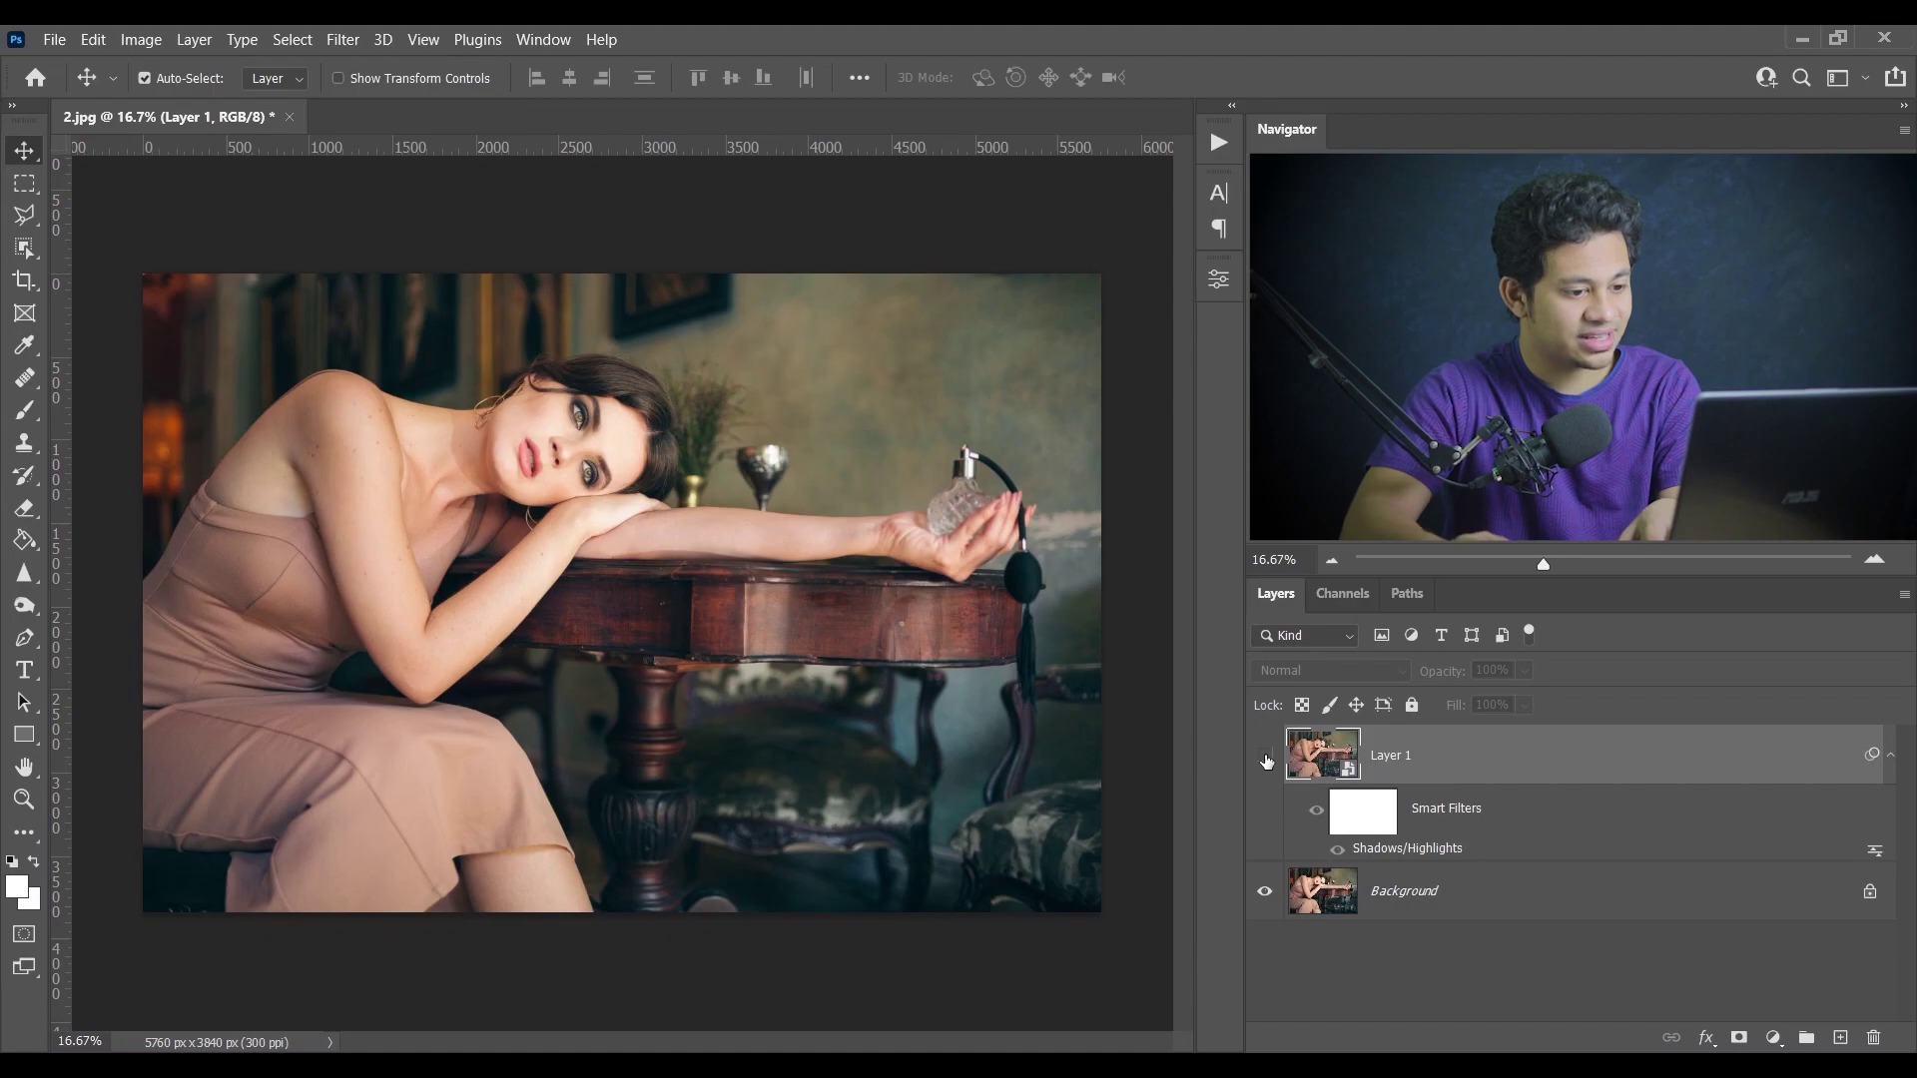
click(1265, 758)
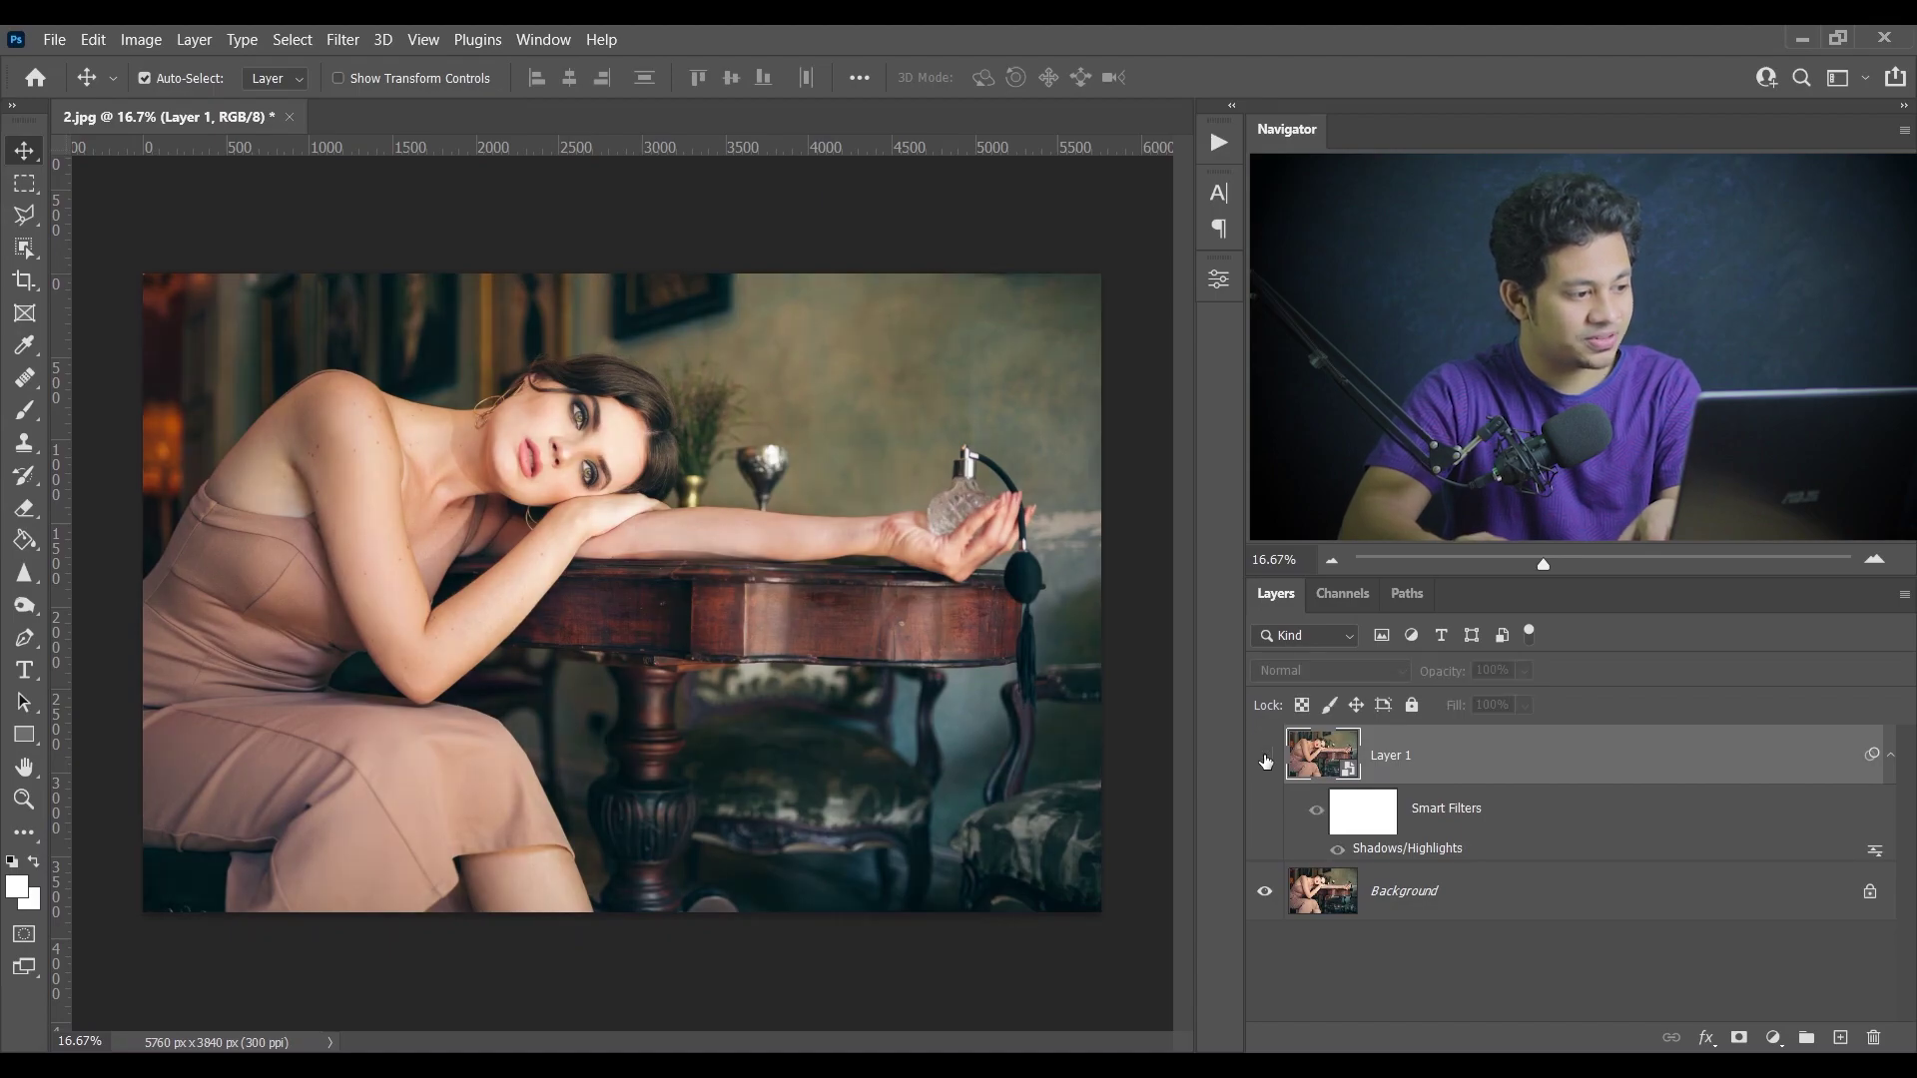
click(1265, 759)
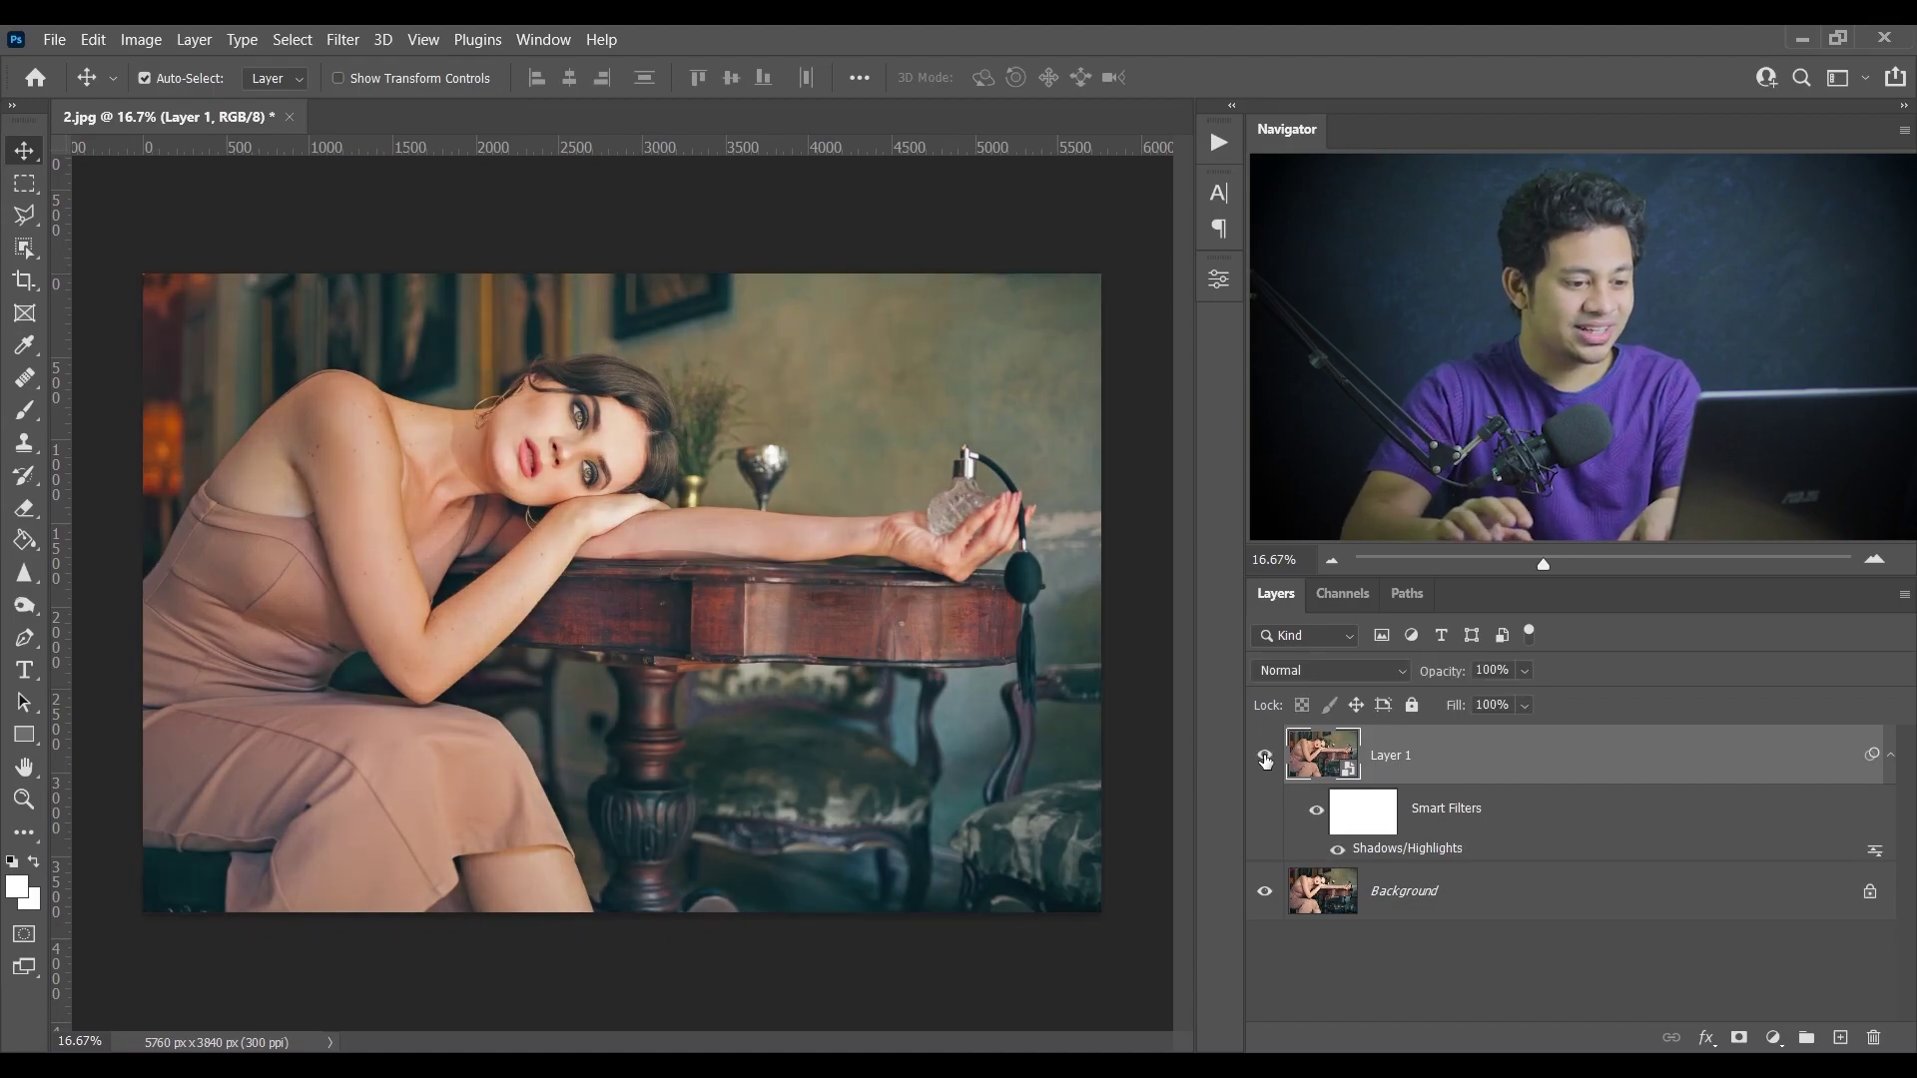
click(1265, 757)
click(1265, 757)
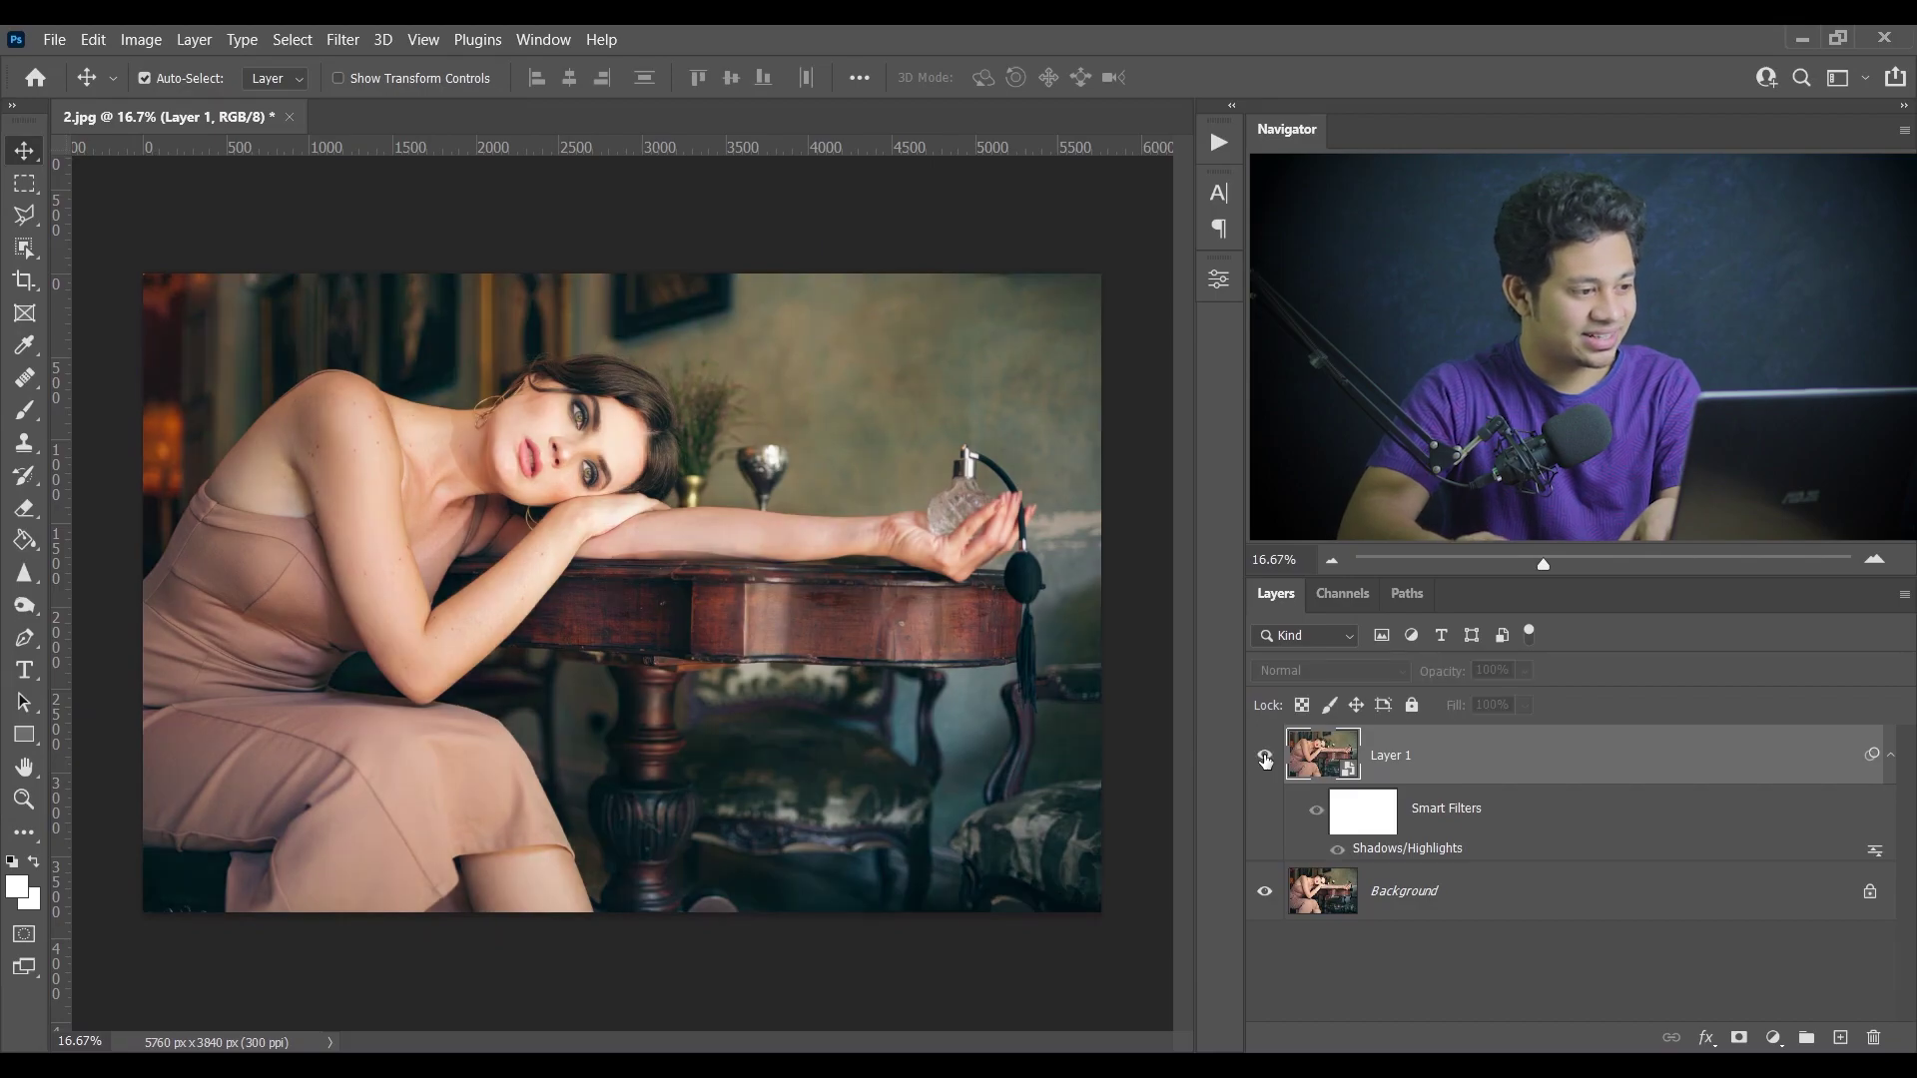
click(1263, 761)
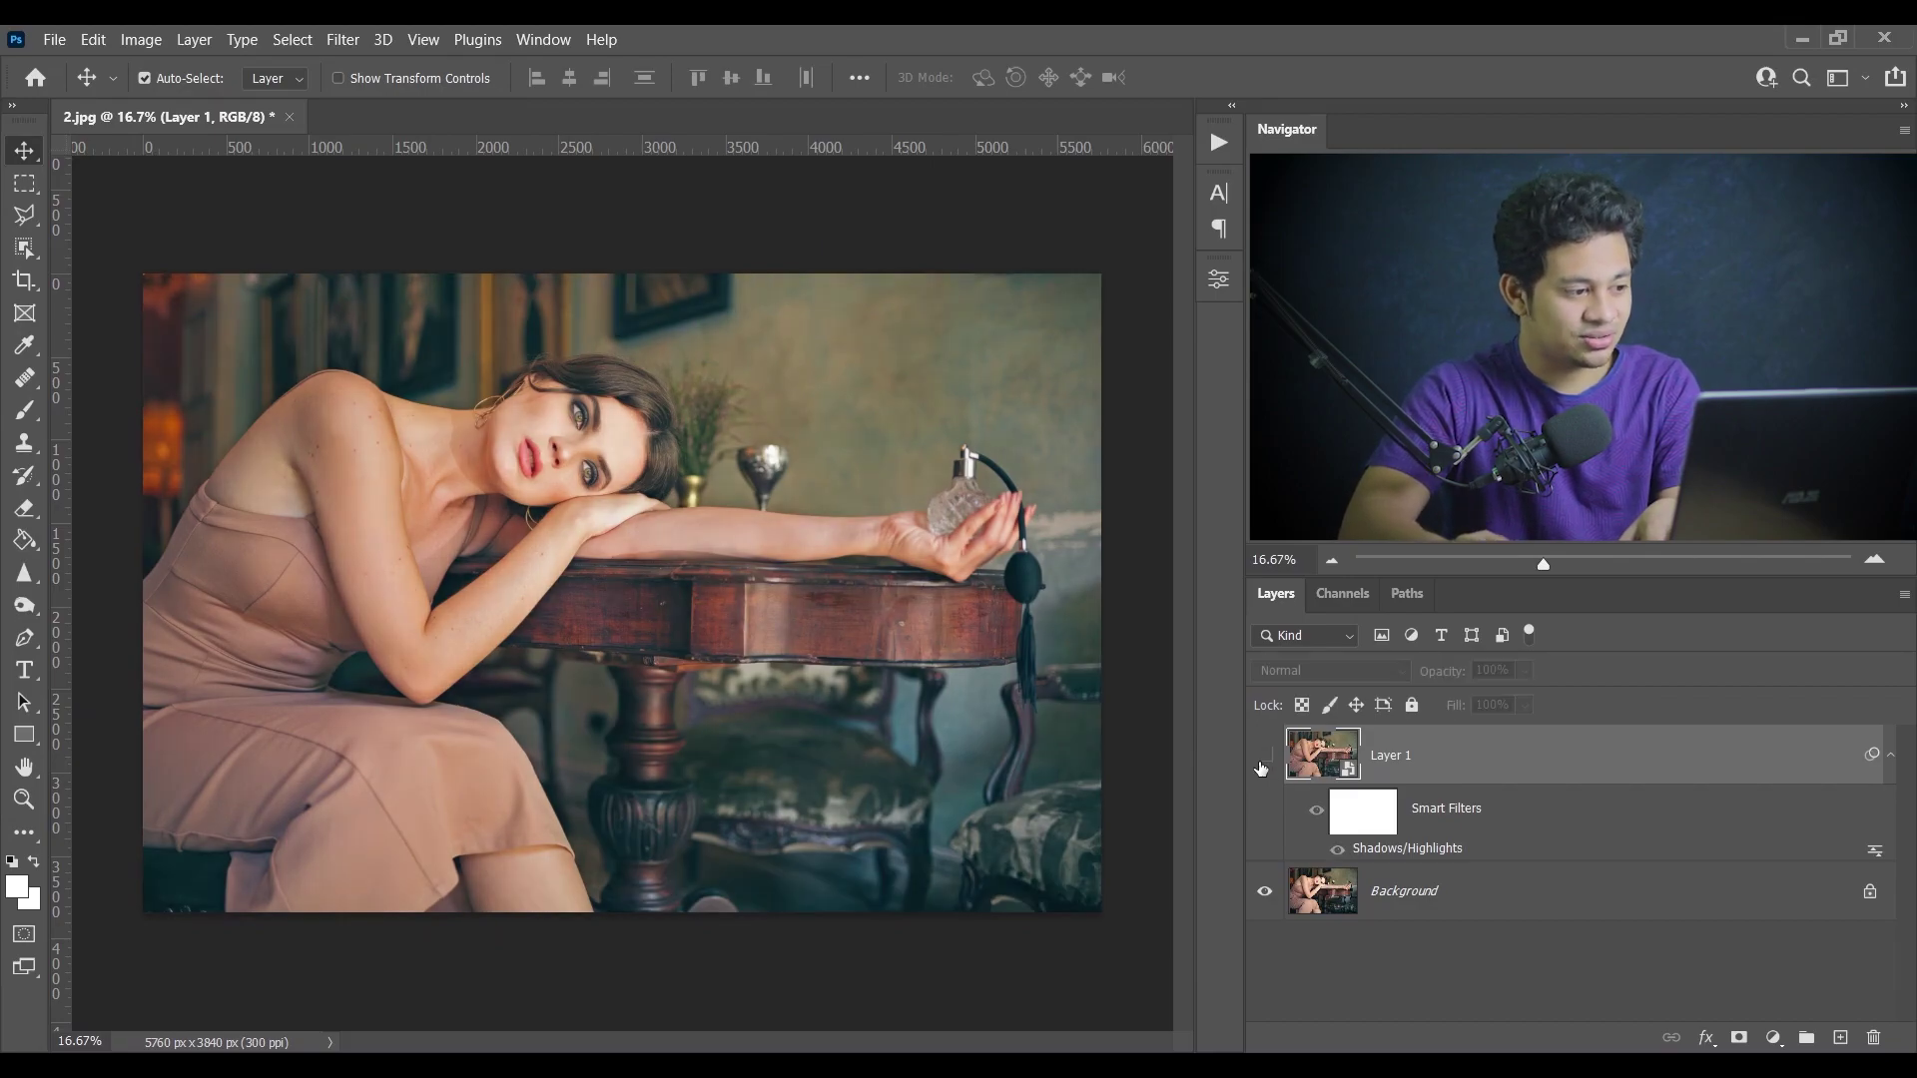
click(1262, 760)
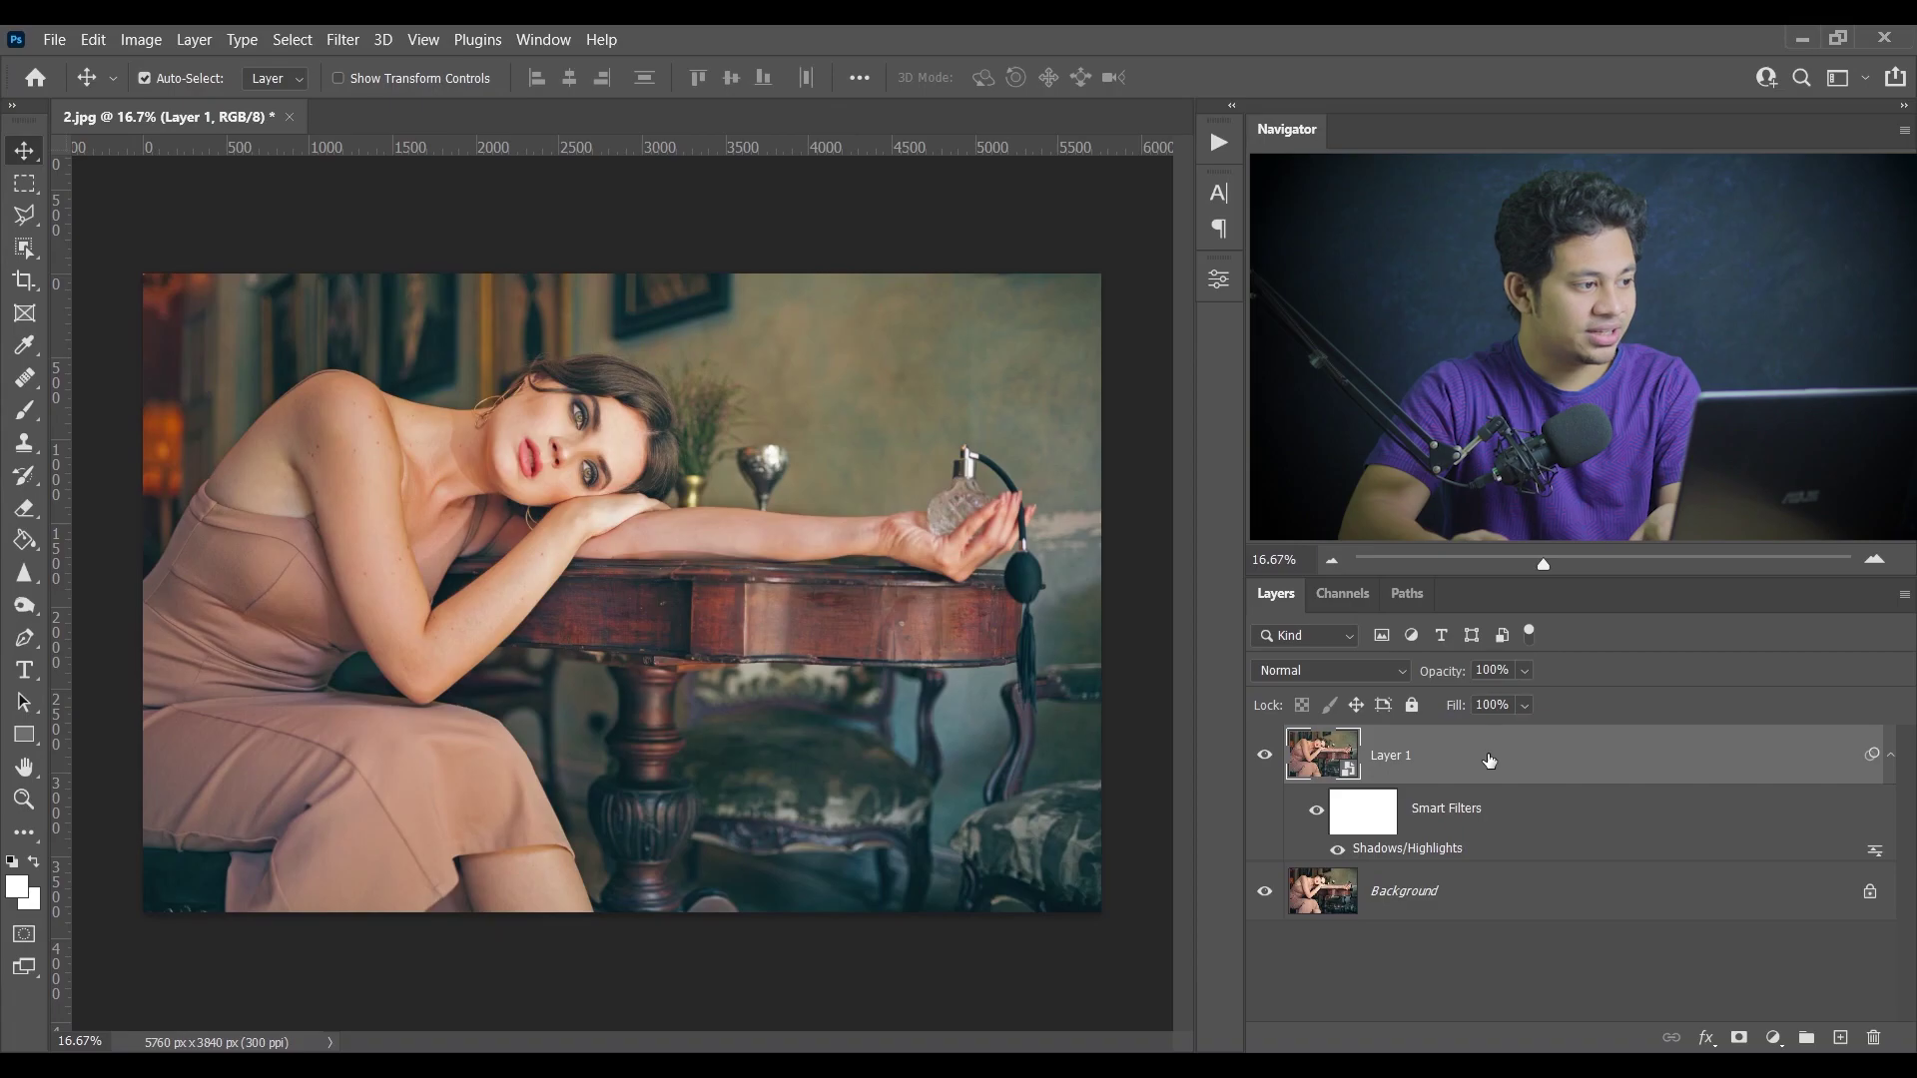
- Apply a High Pass filter with a radius of 20.8 pixels to Layer 1
click(342, 39)
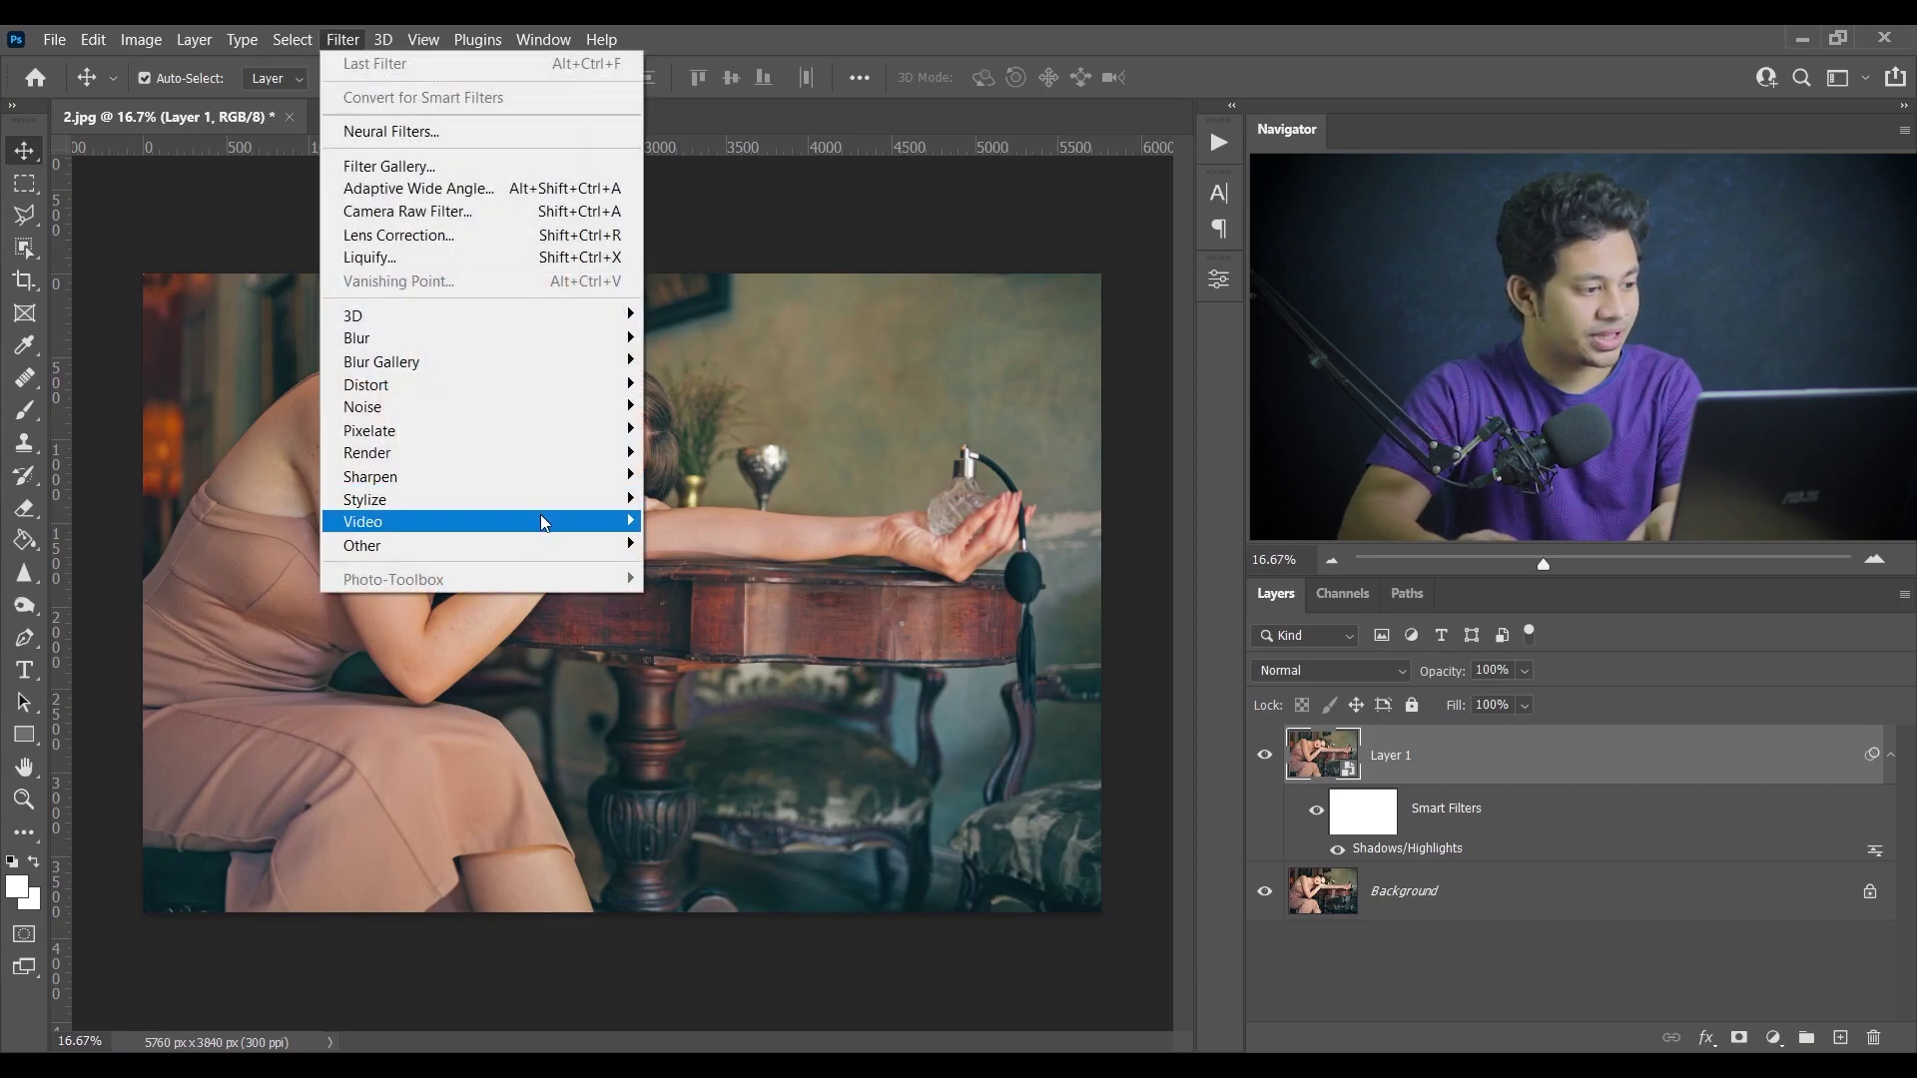
mouse_move(545, 545)
click(699, 566)
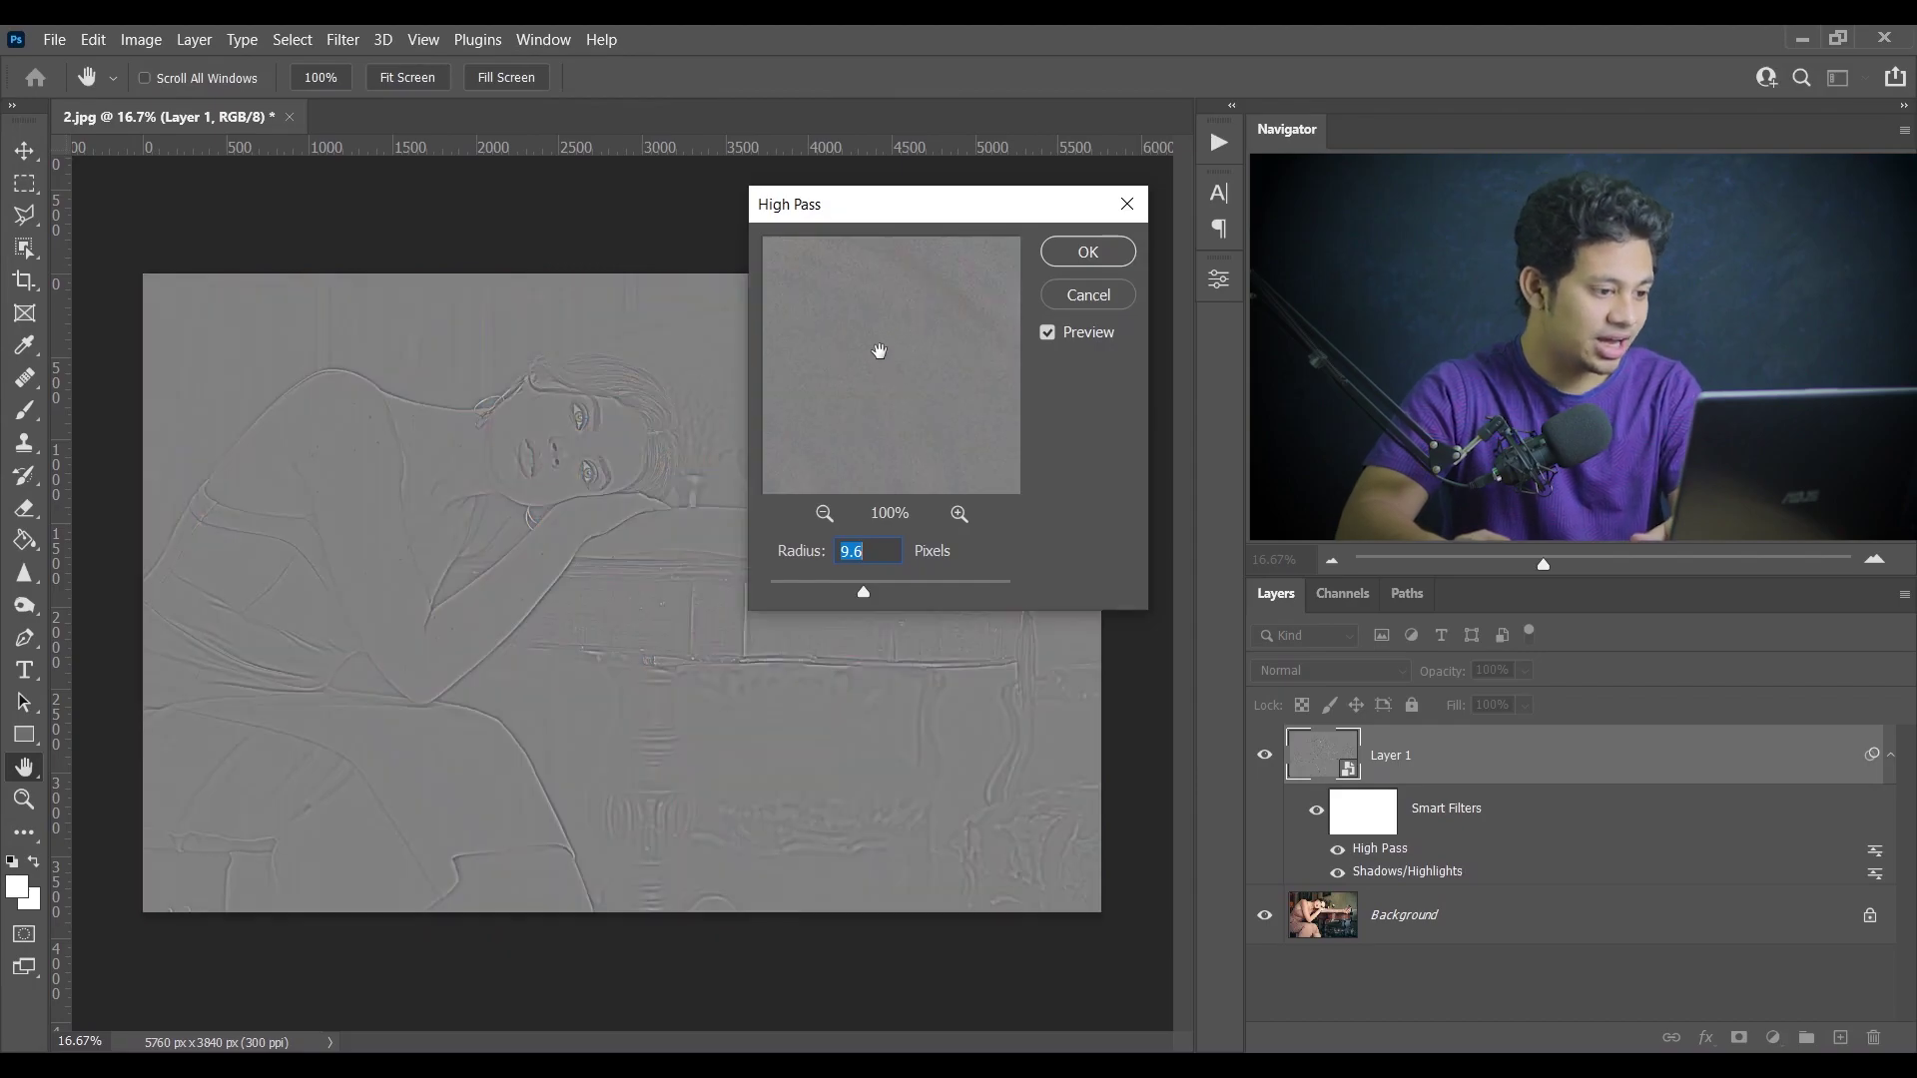
drag(898, 583, 871, 587)
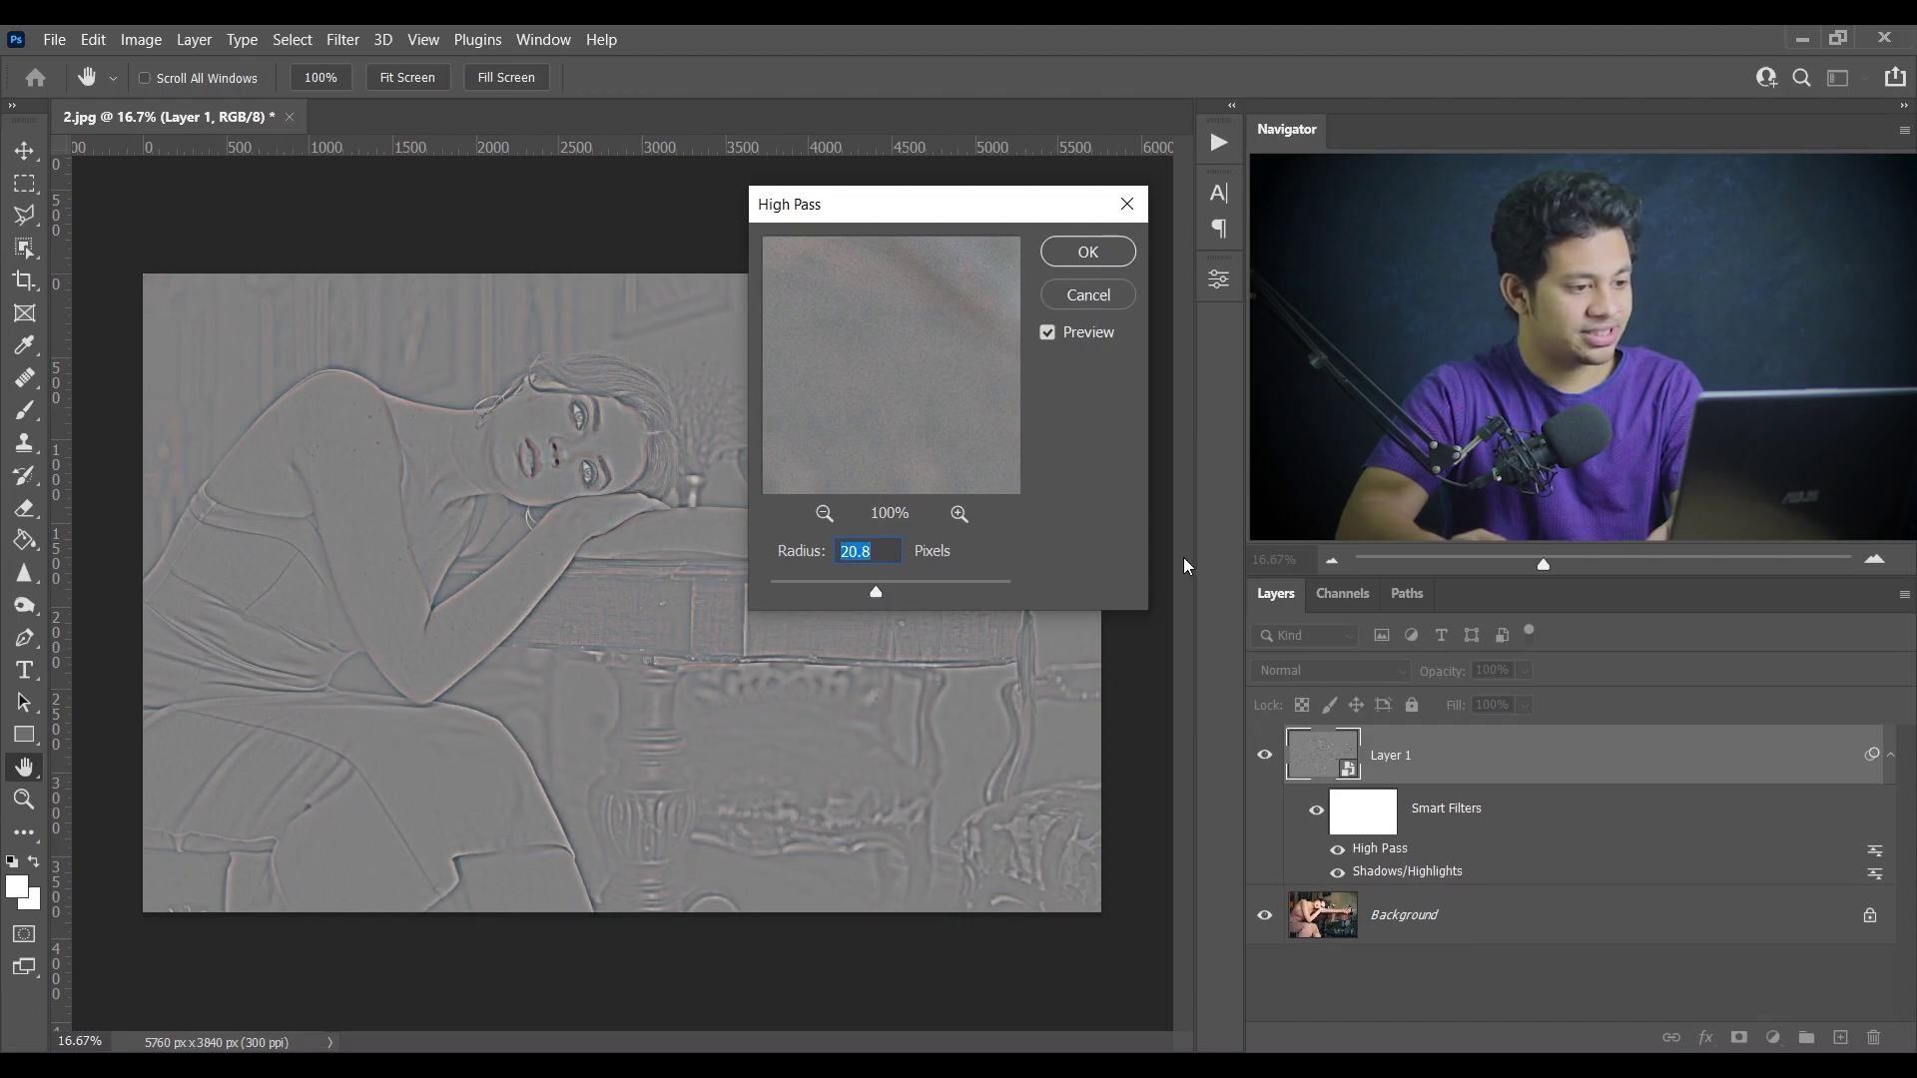
click(1087, 253)
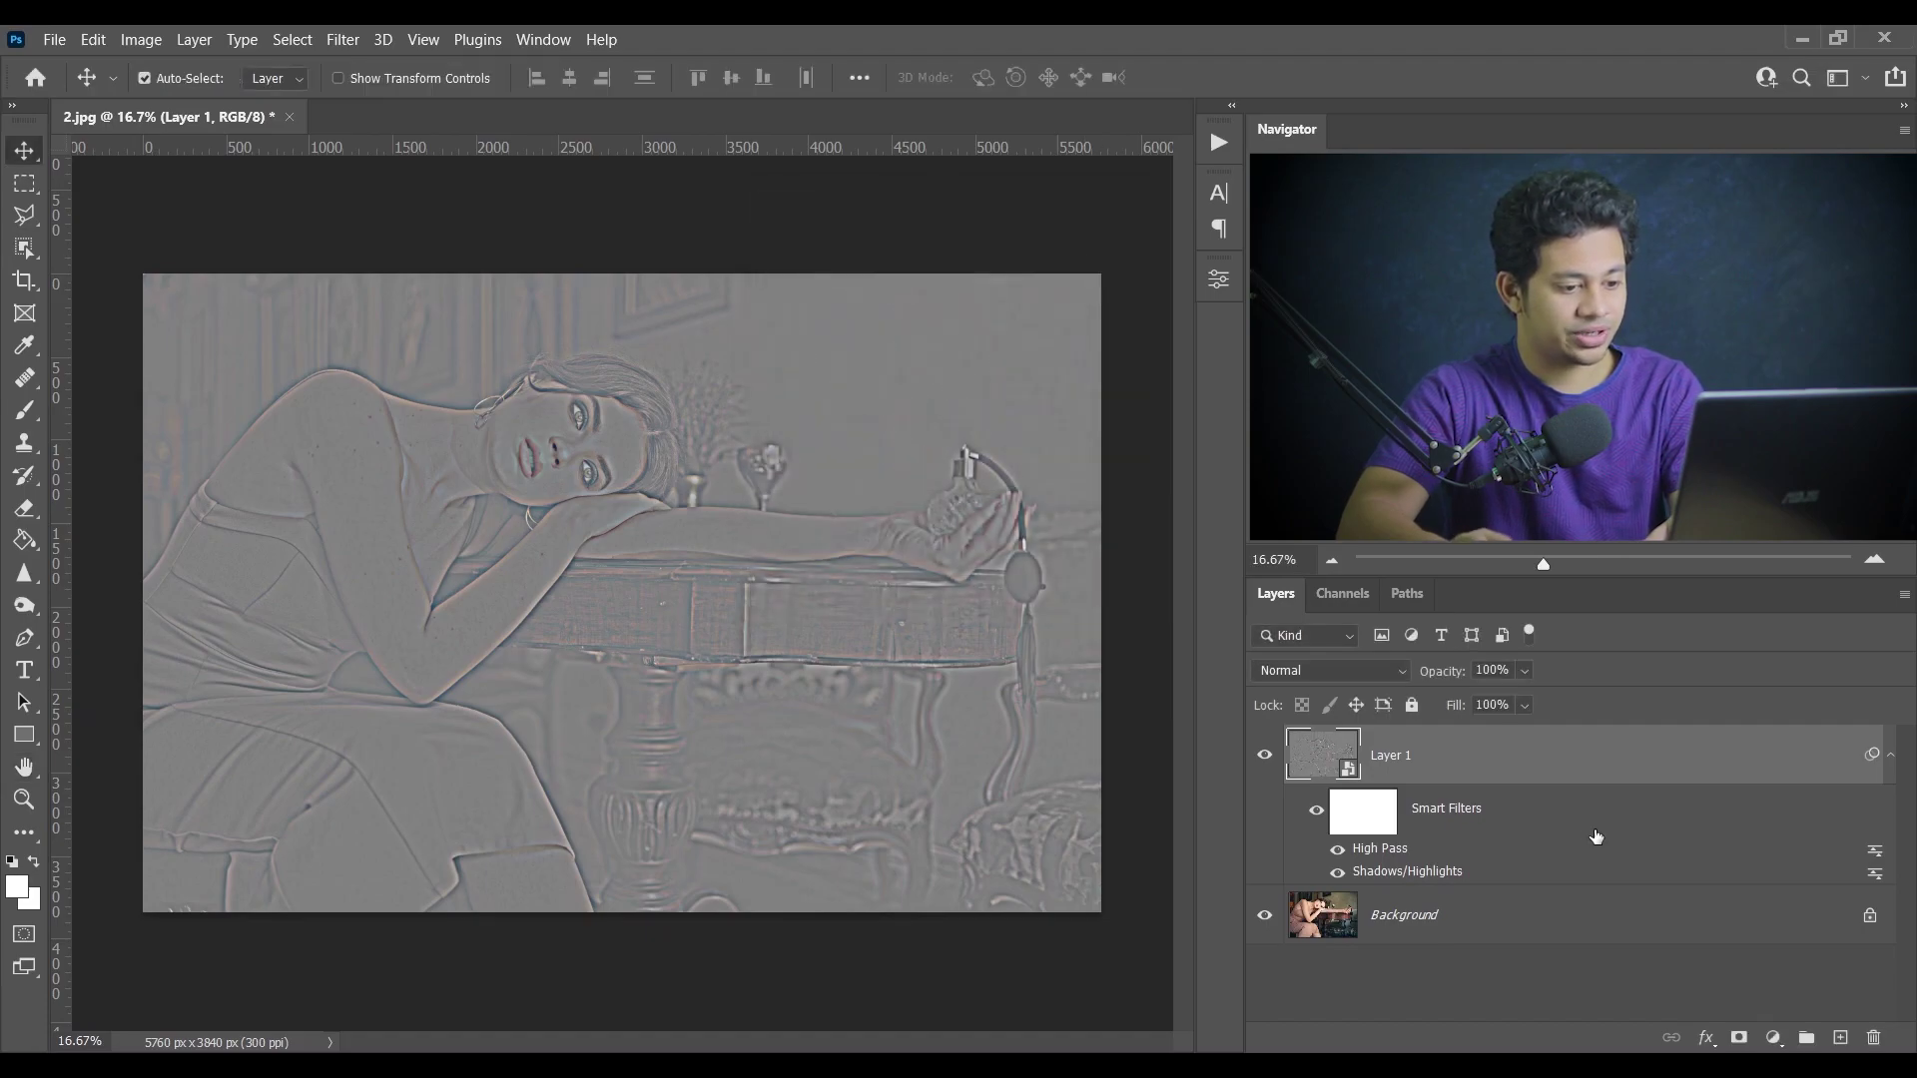
- Reduce the blending opacity of the High Pass smart filter to 25%, keeping its mode at Normal
click(1875, 850)
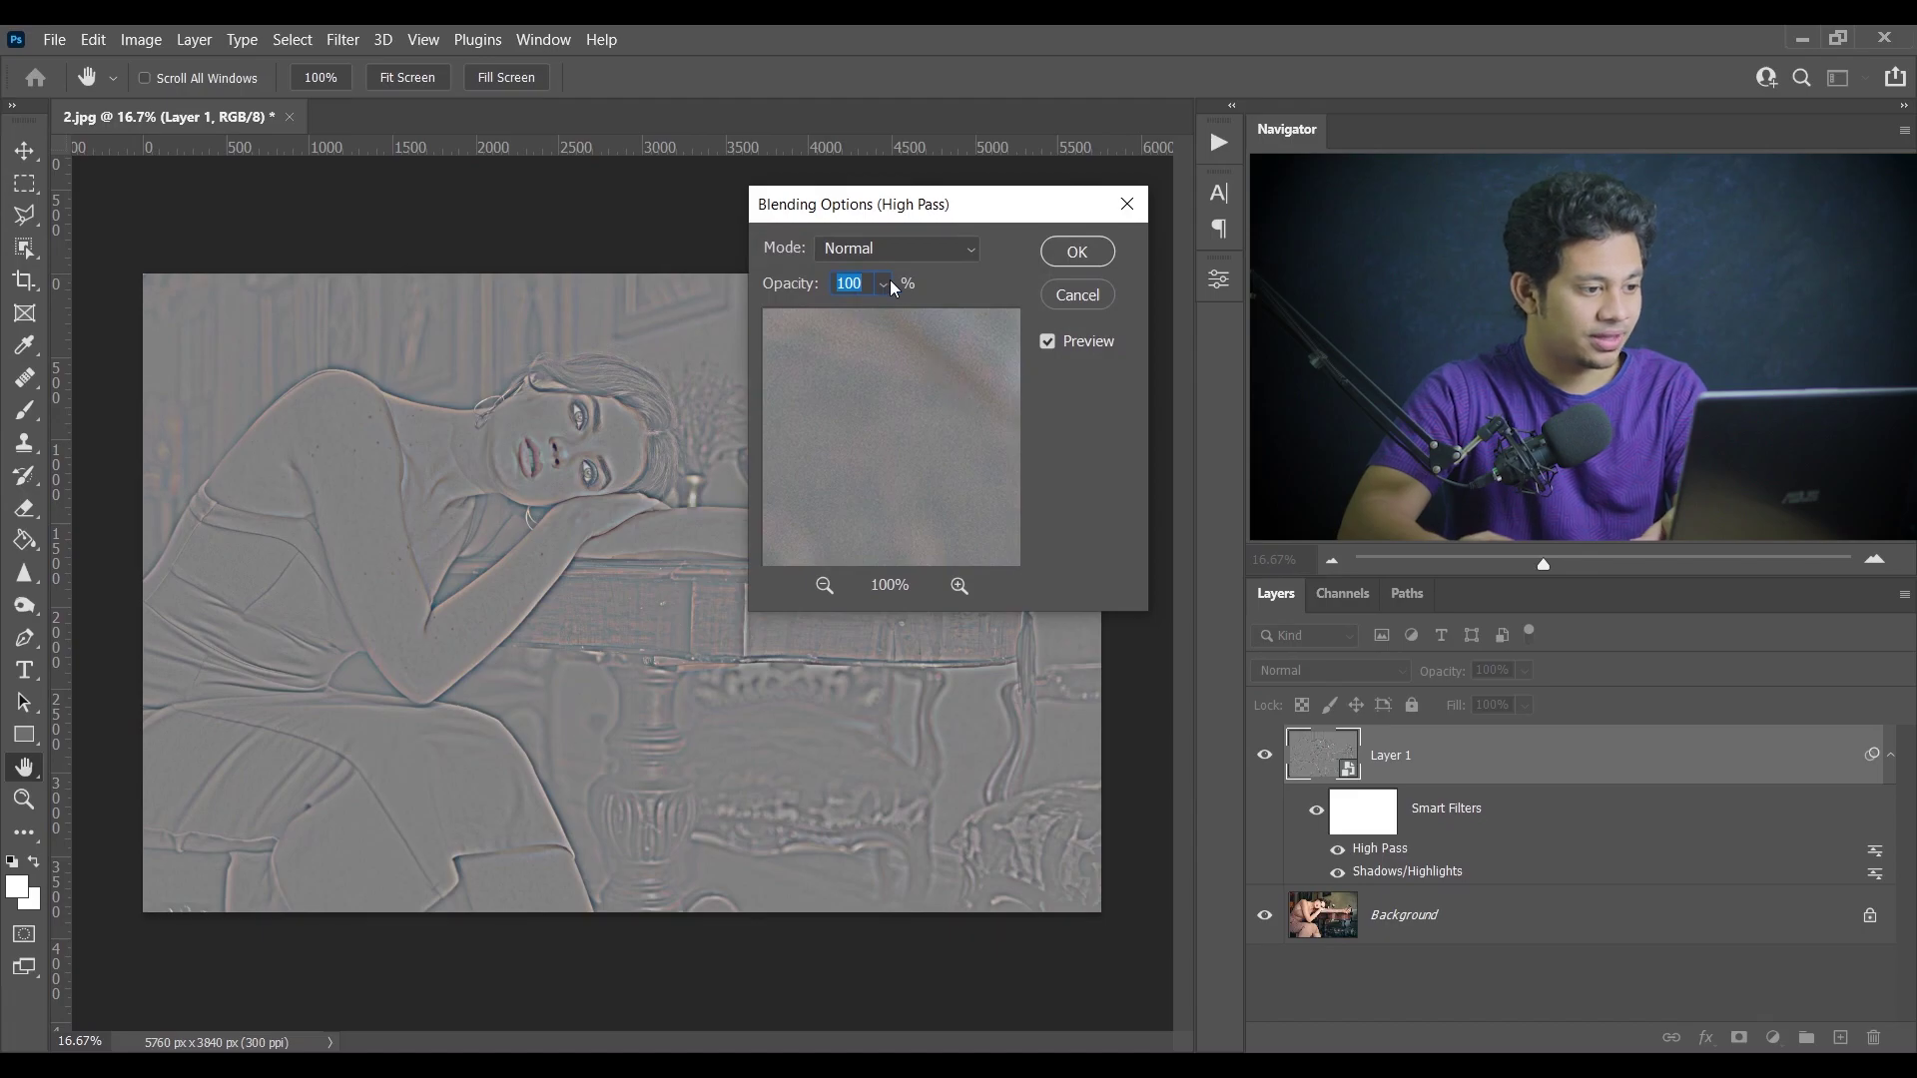
click(887, 283)
click(827, 314)
drag(821, 315, 818, 316)
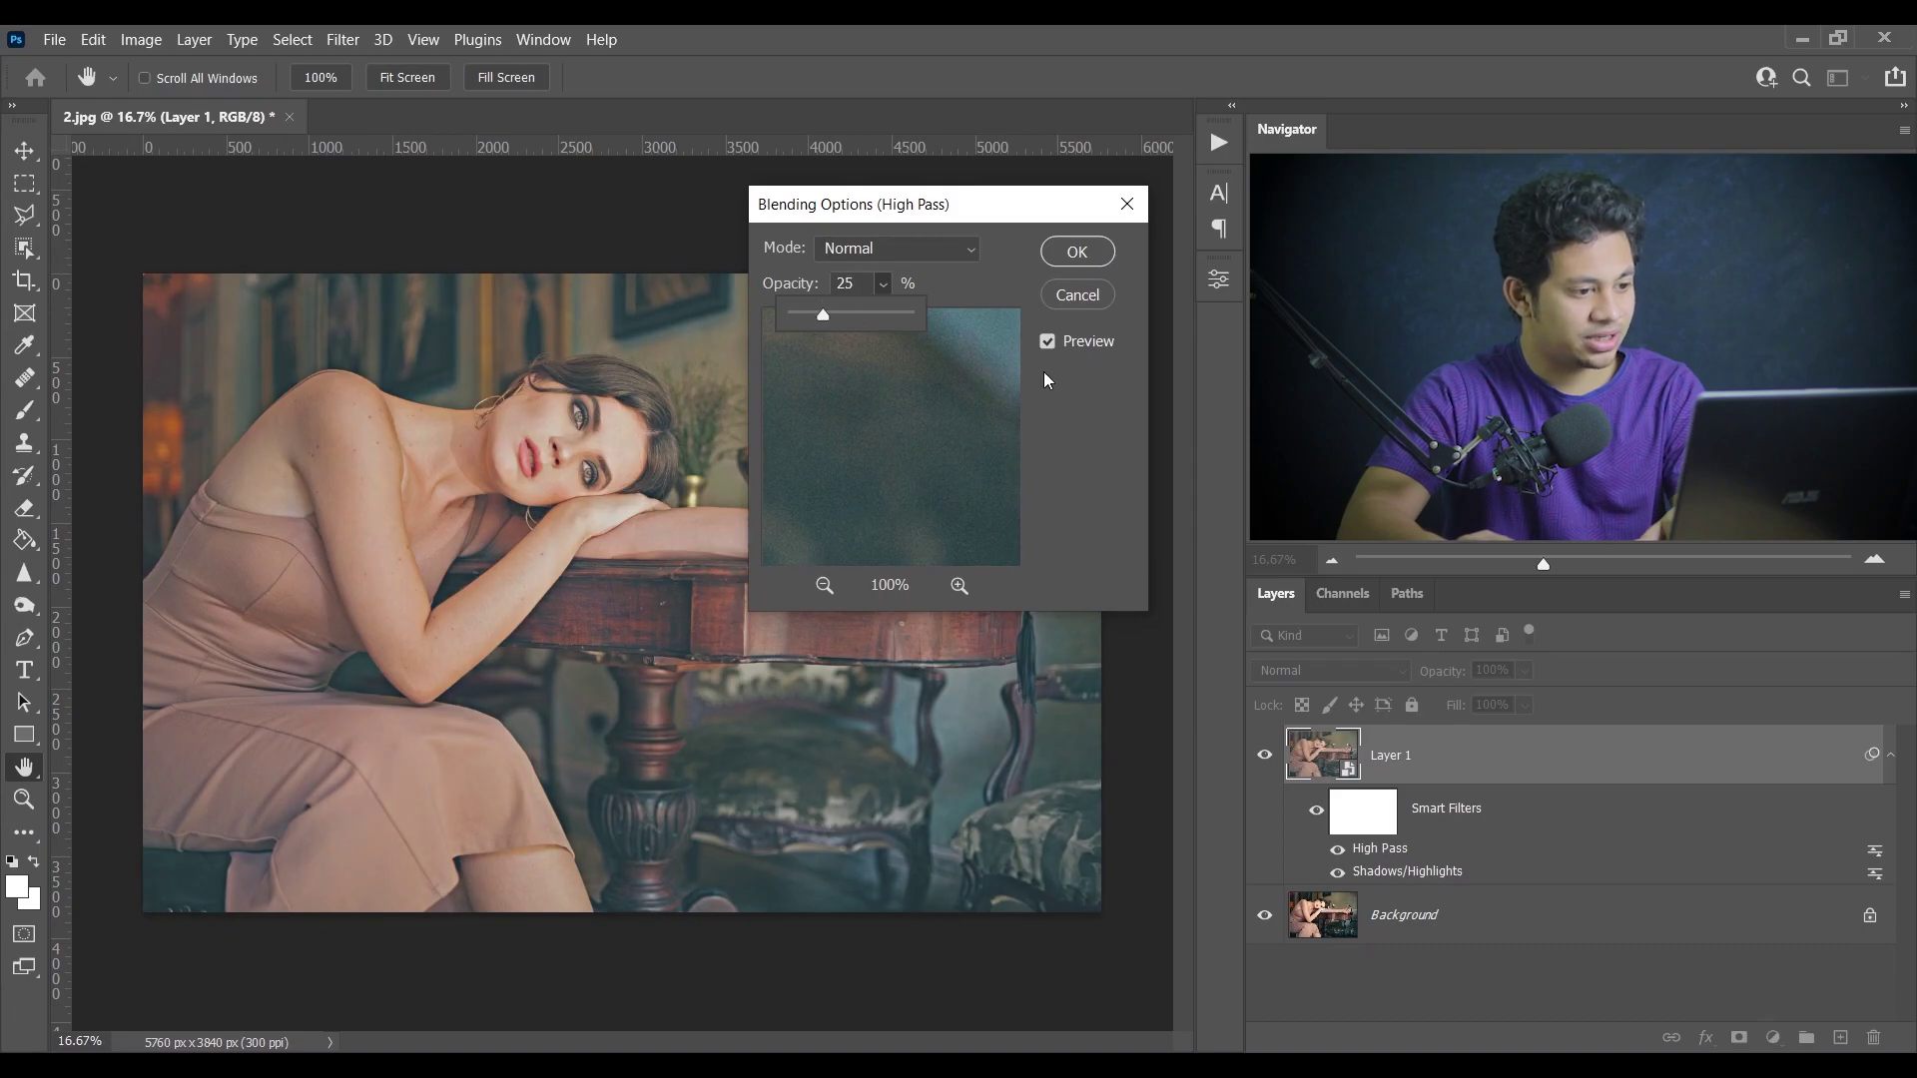
click(1080, 251)
click(1080, 250)
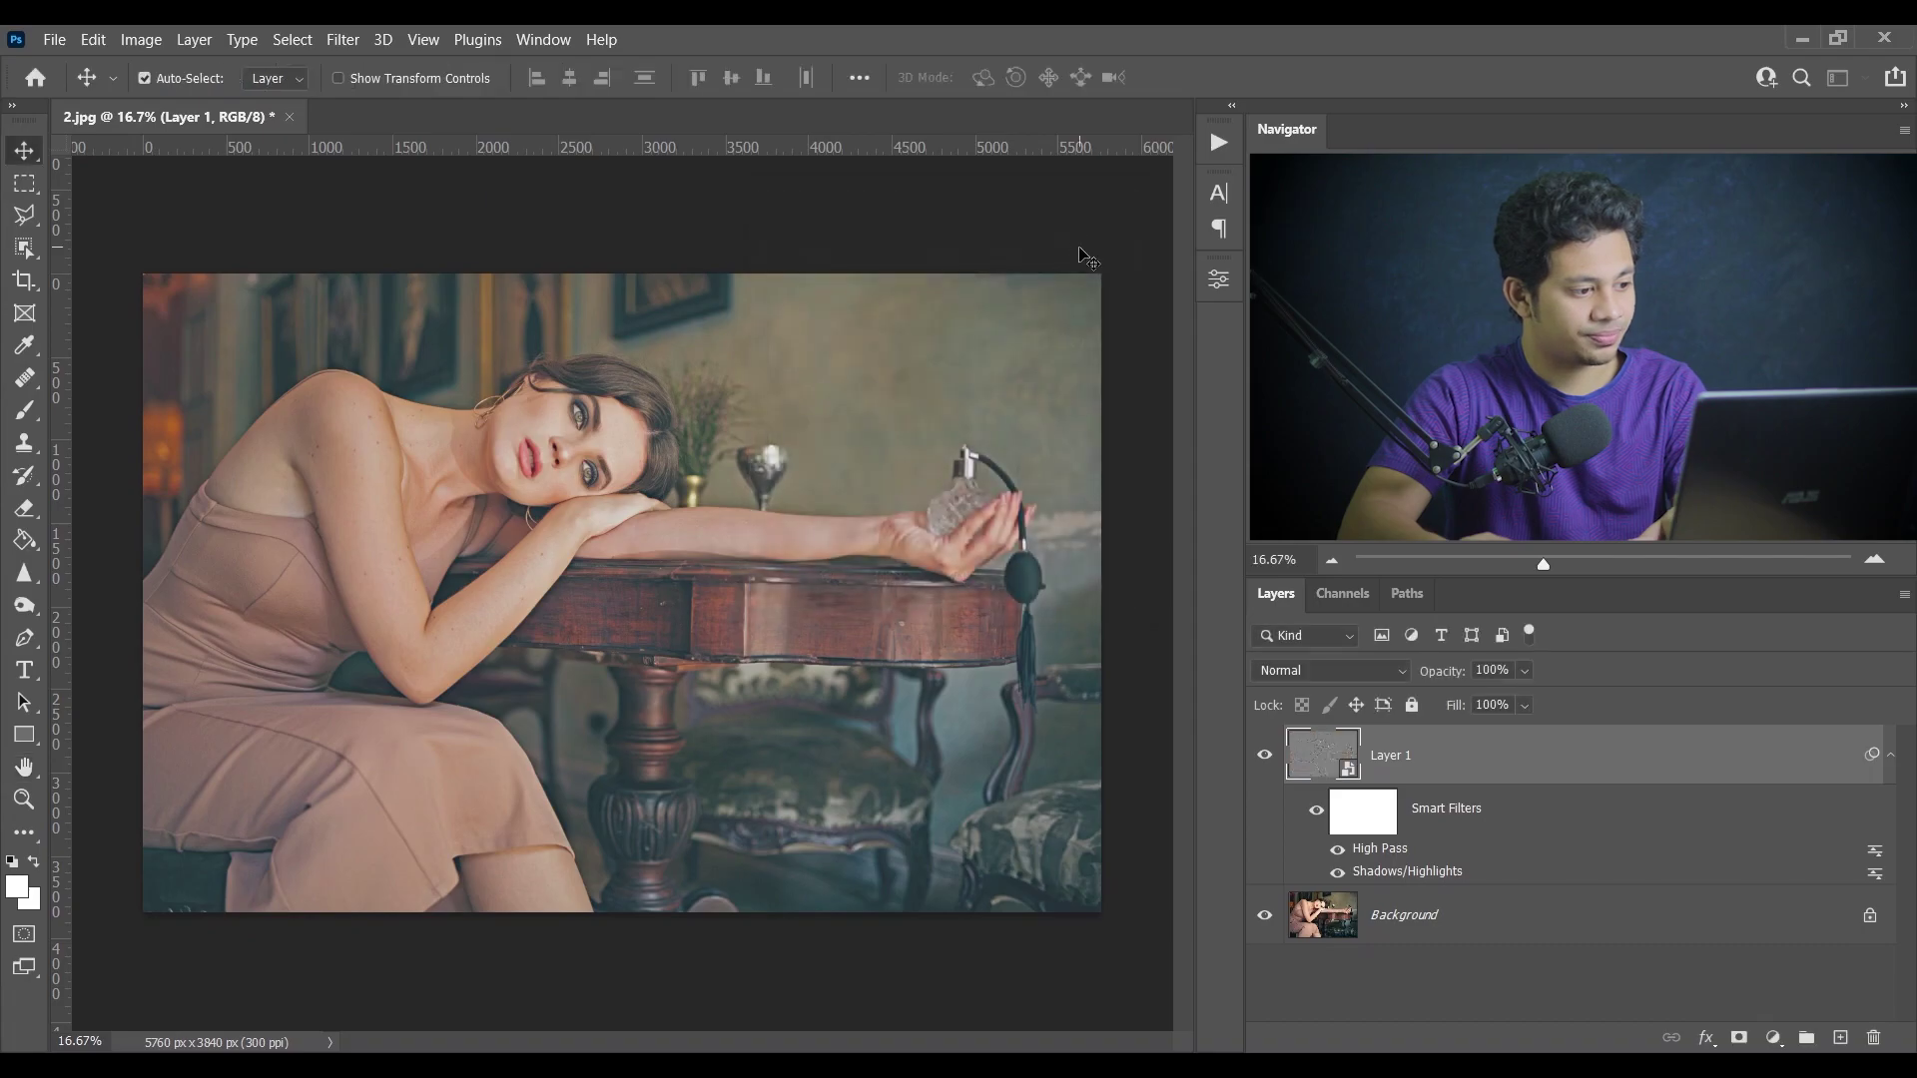
- Toggle the visibility of Layer 1 repeatedly to compare the photo with and without the High Pass and Shadows/Highlights filters
click(1262, 759)
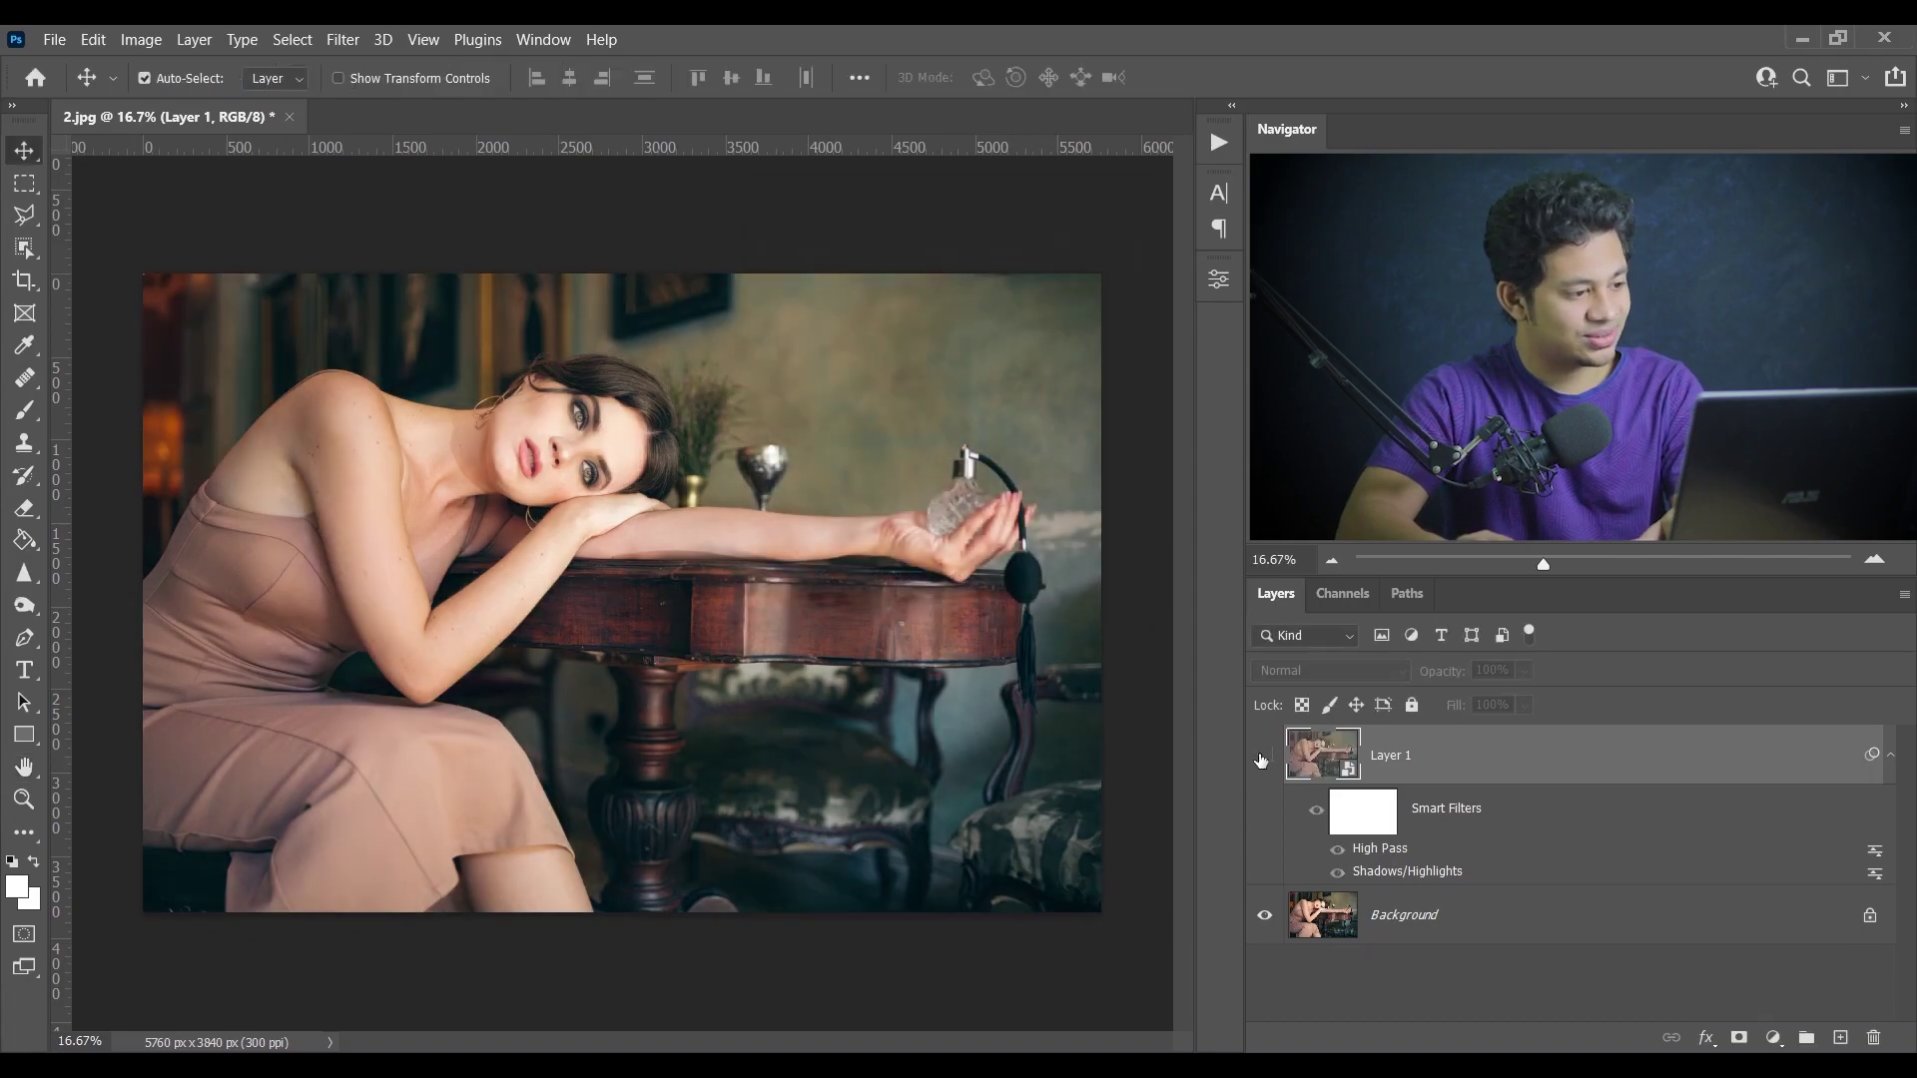
click(1262, 759)
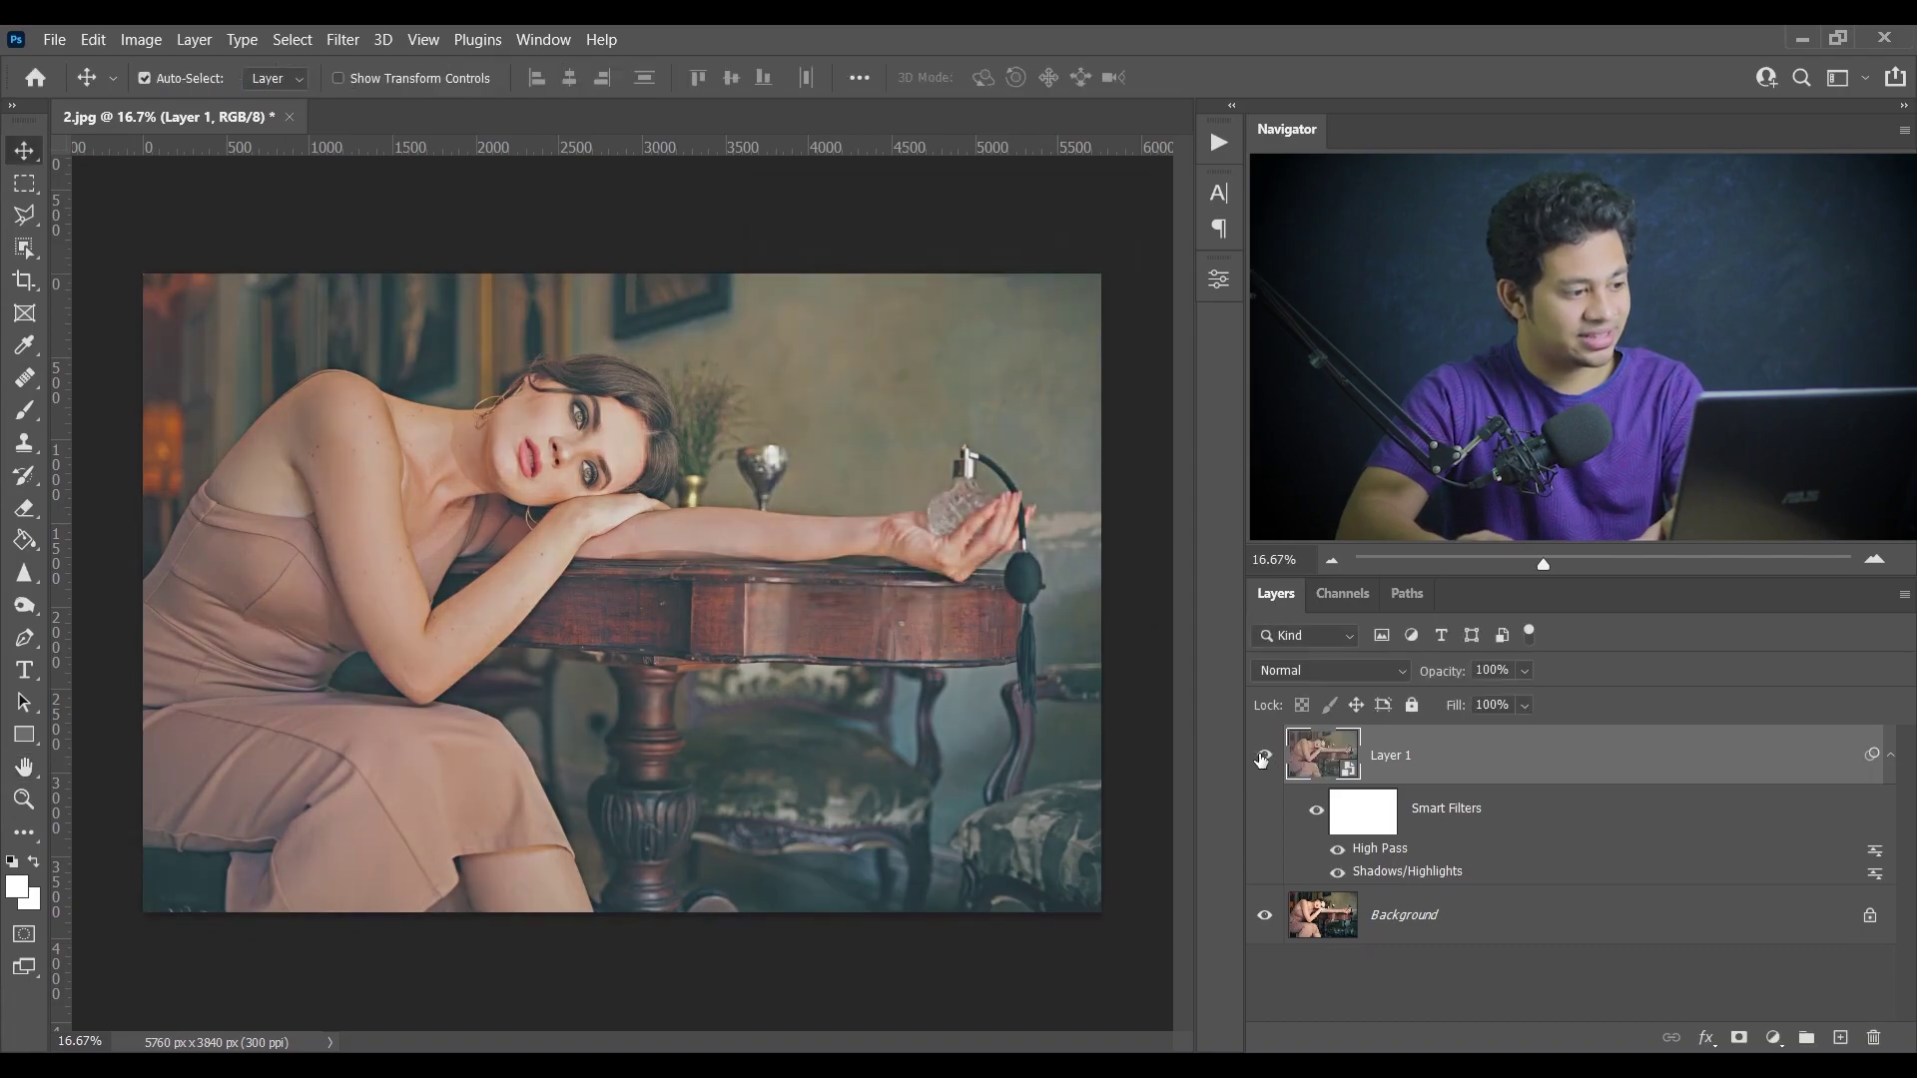
click(1262, 759)
click(1262, 759)
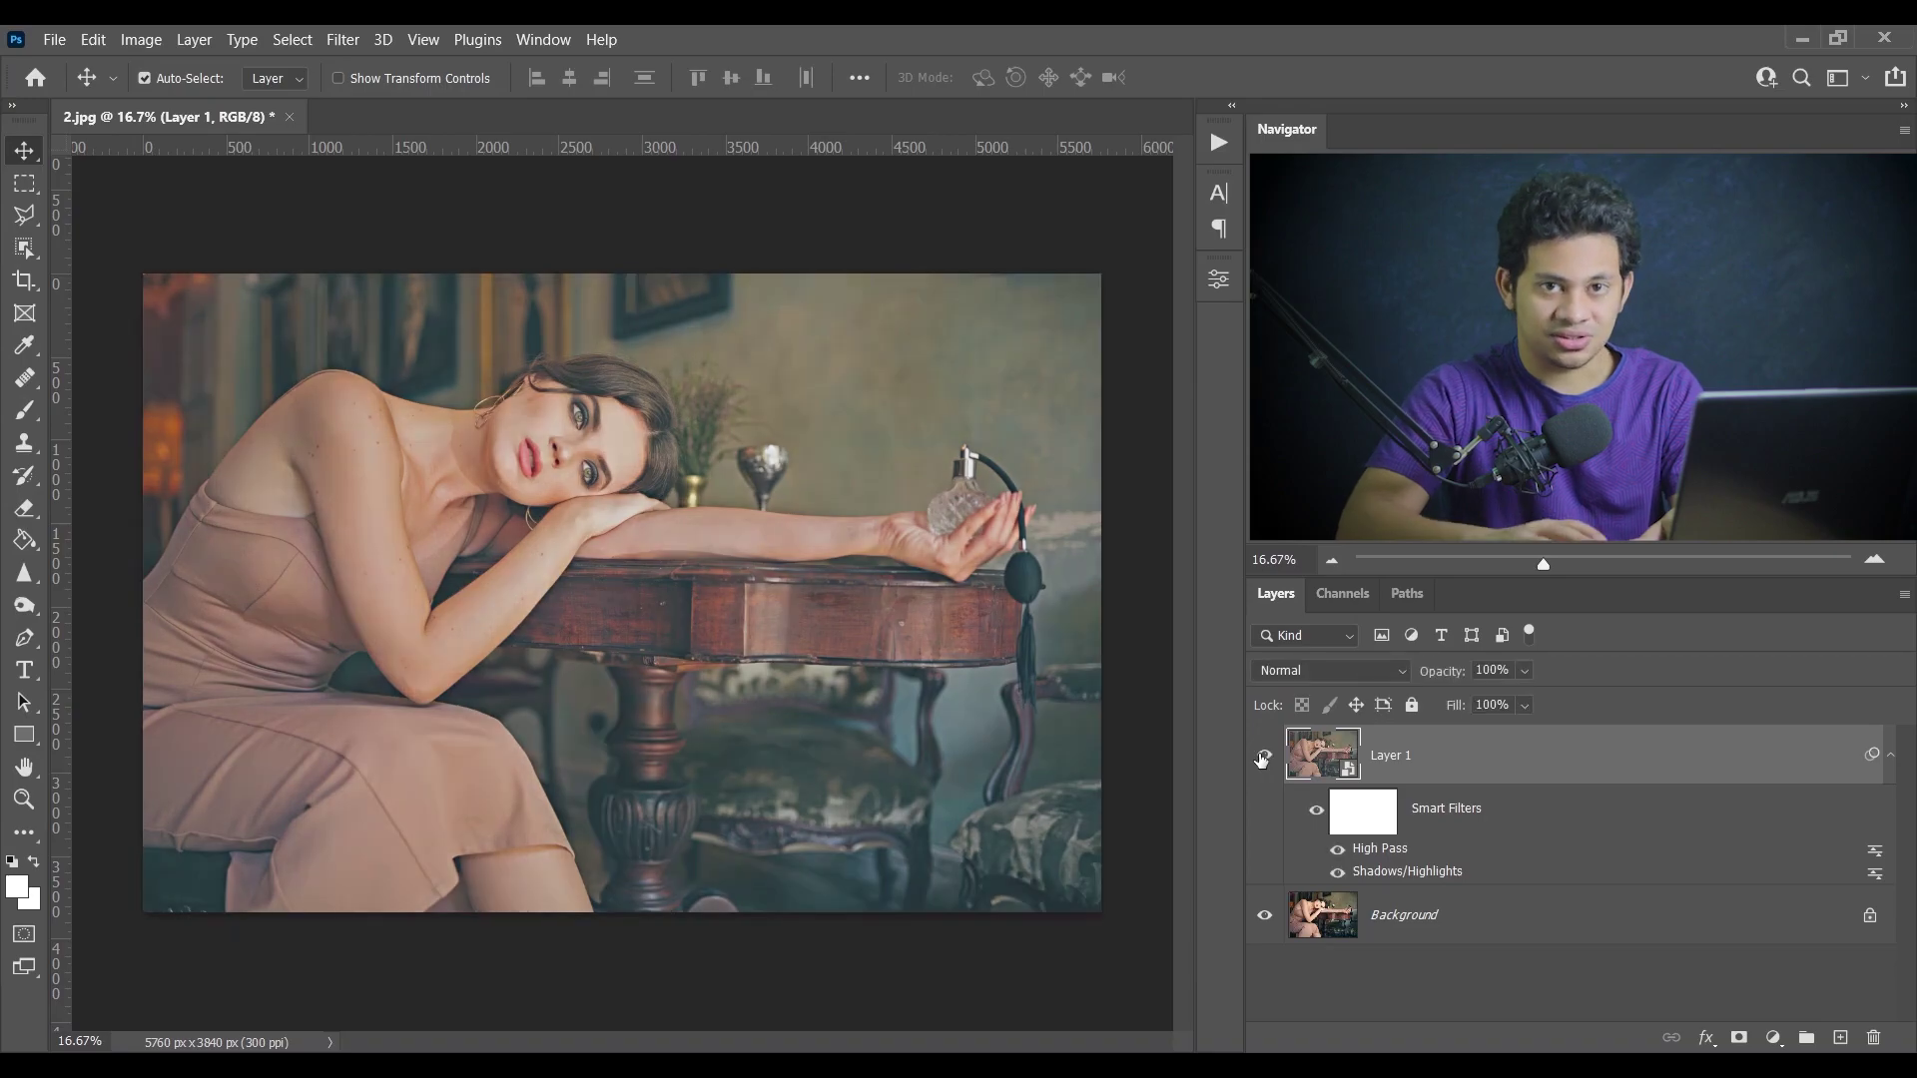
click(1262, 758)
click(1262, 758)
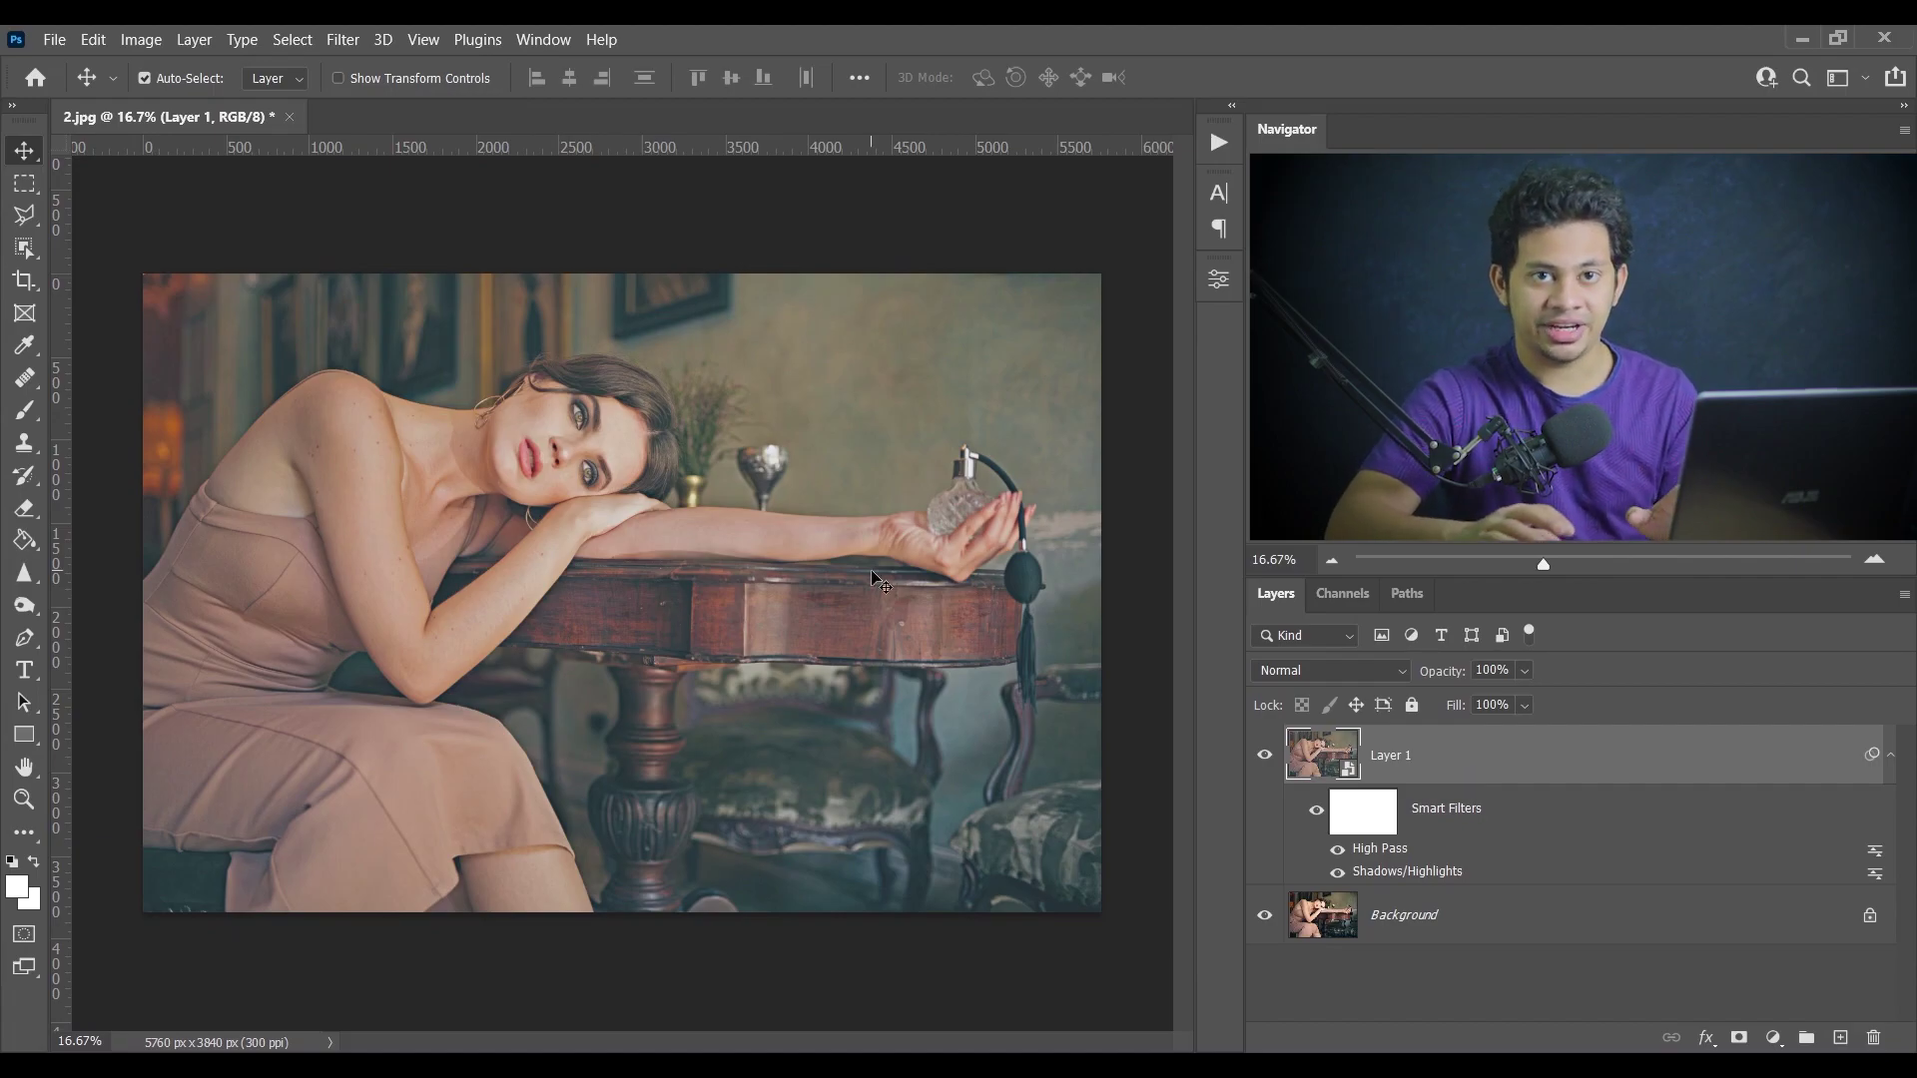
- Add a Gradient Map adjustment layer above Layer 1 and open its gradient for editing
click(1774, 1038)
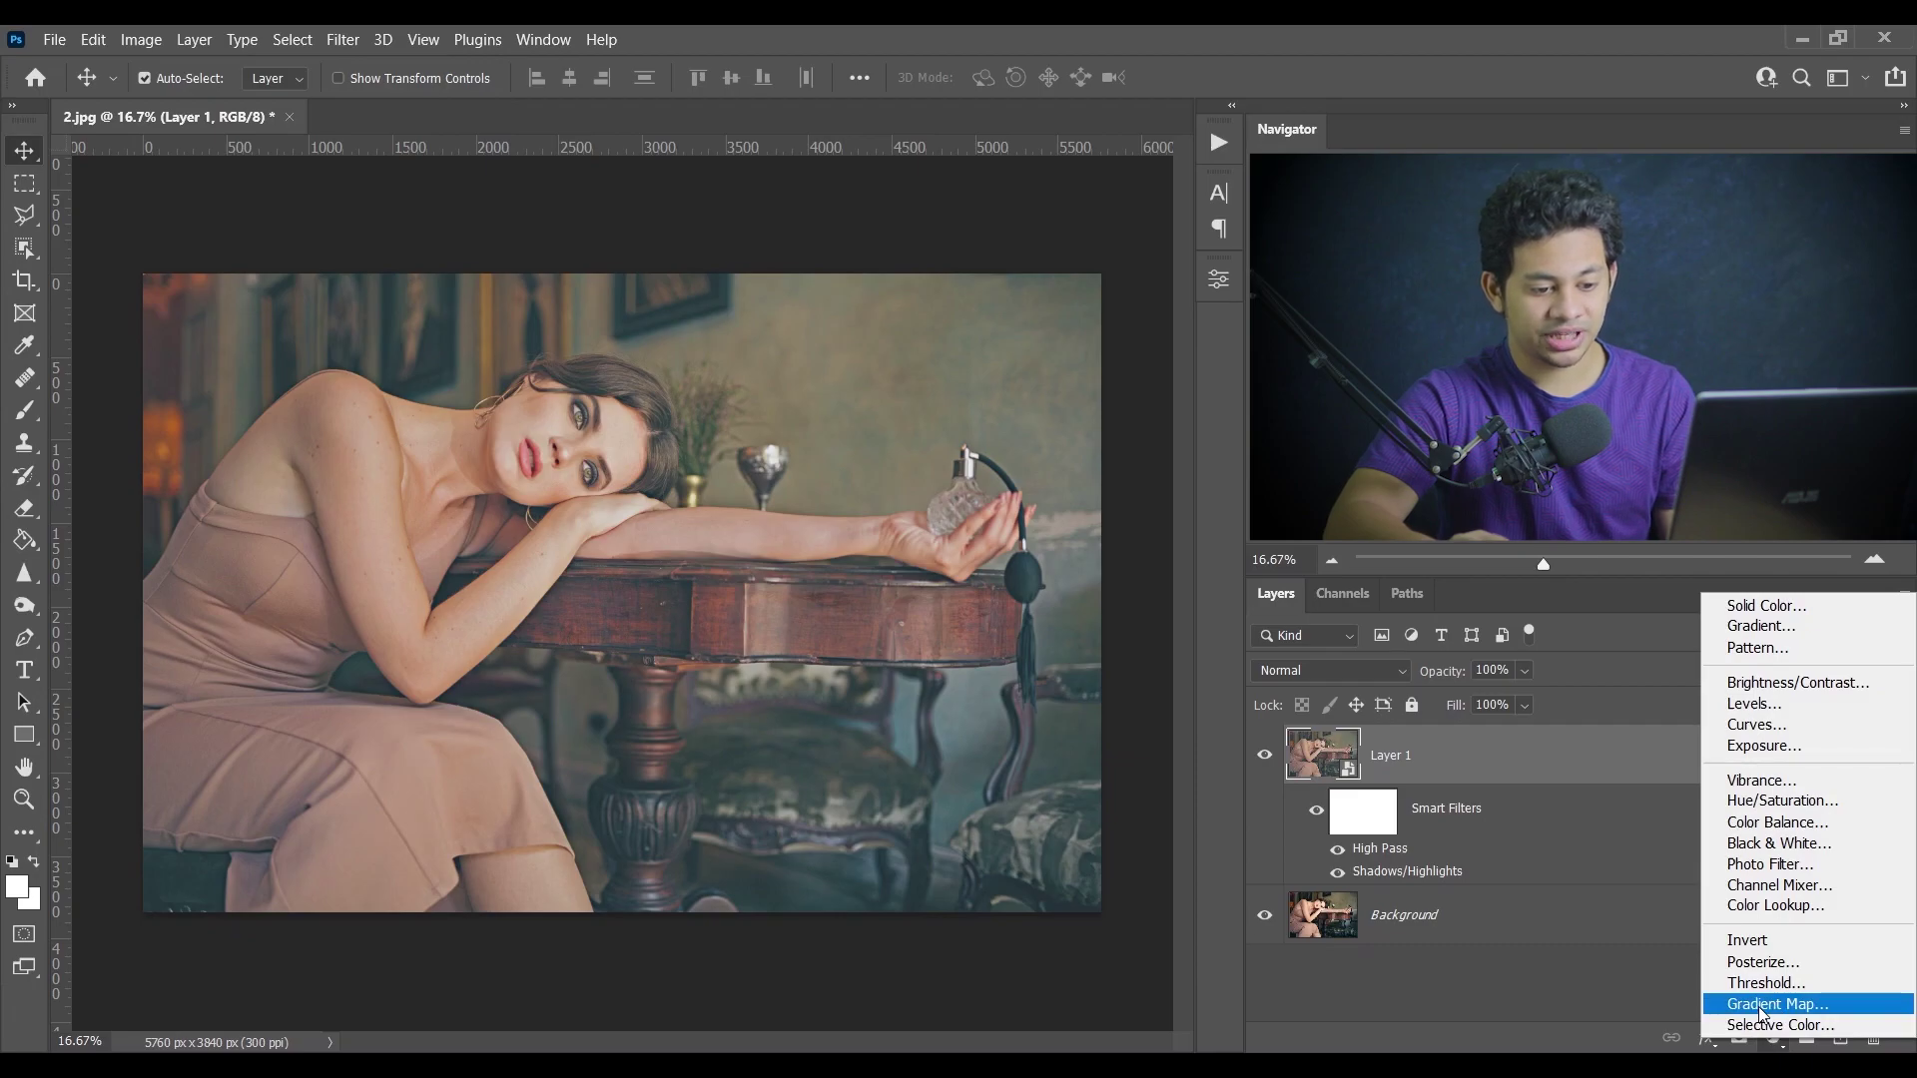
click(1772, 1005)
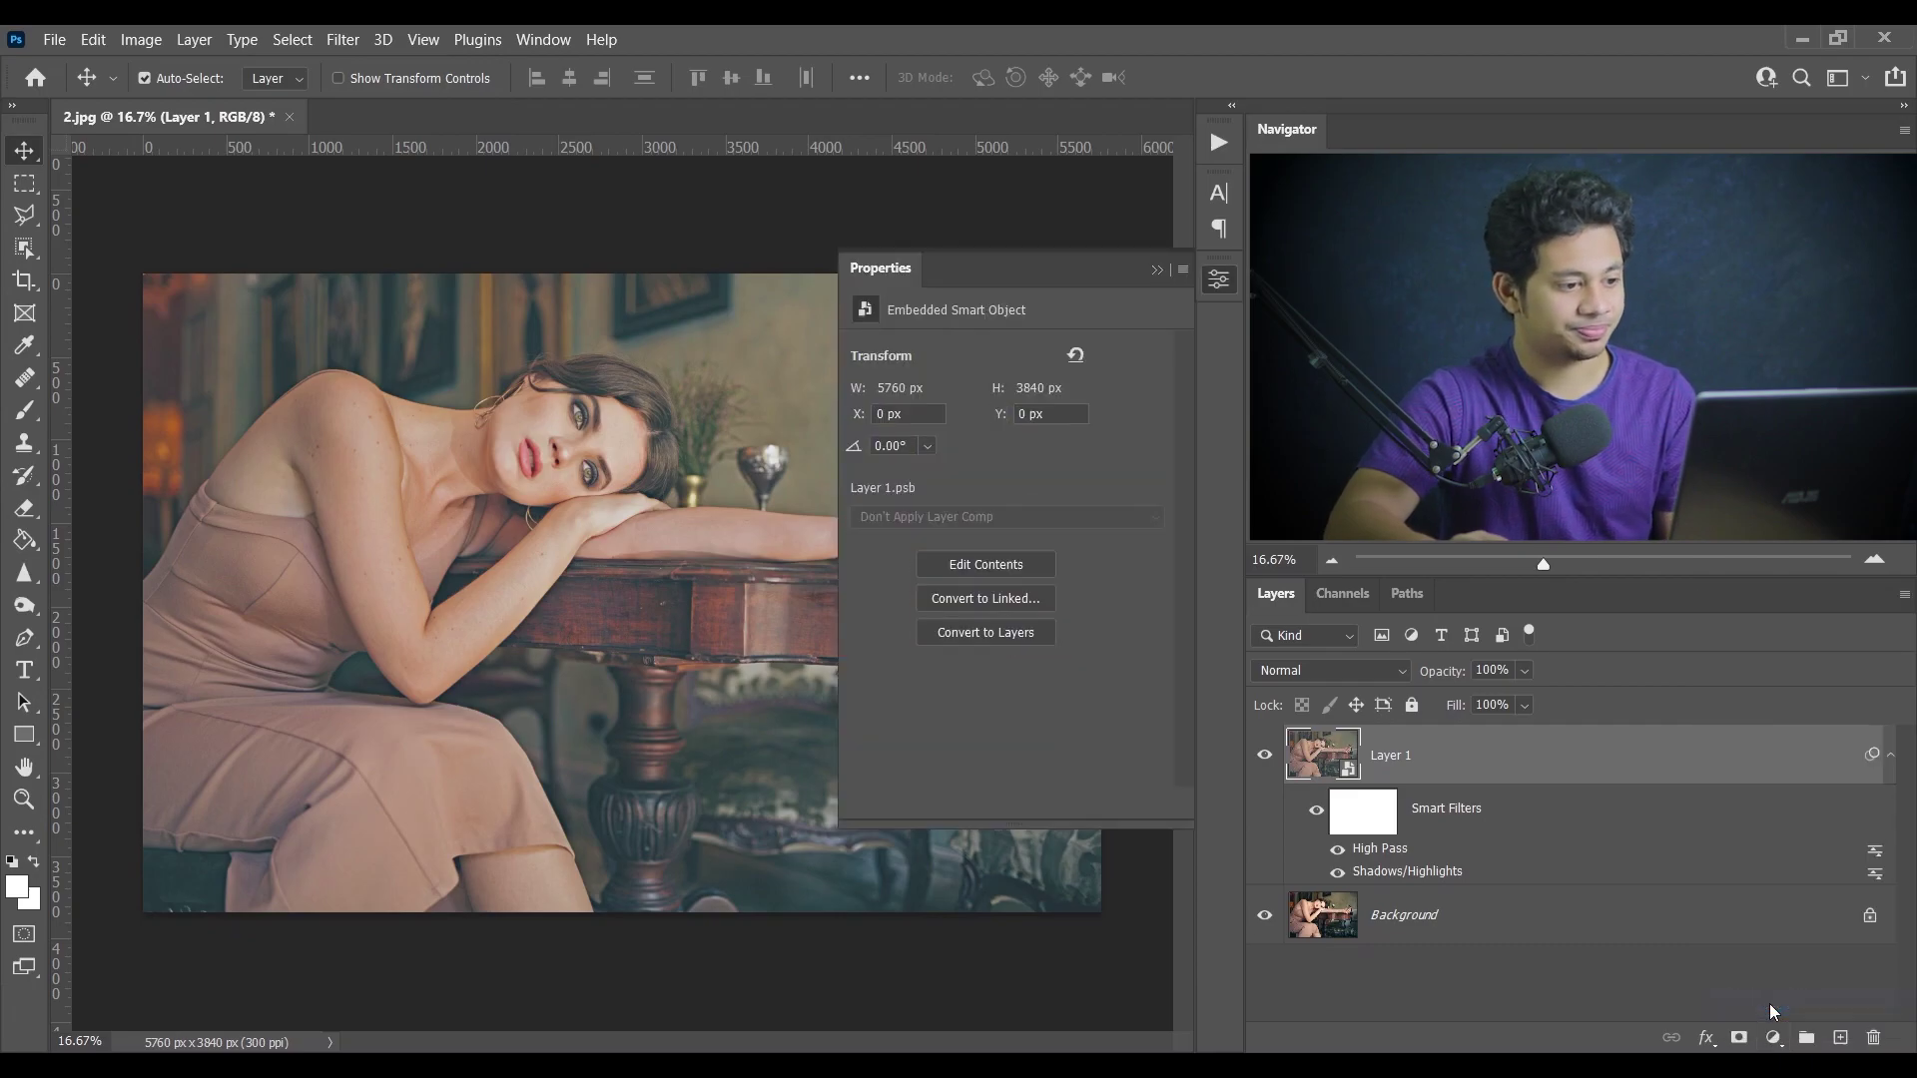
click(978, 359)
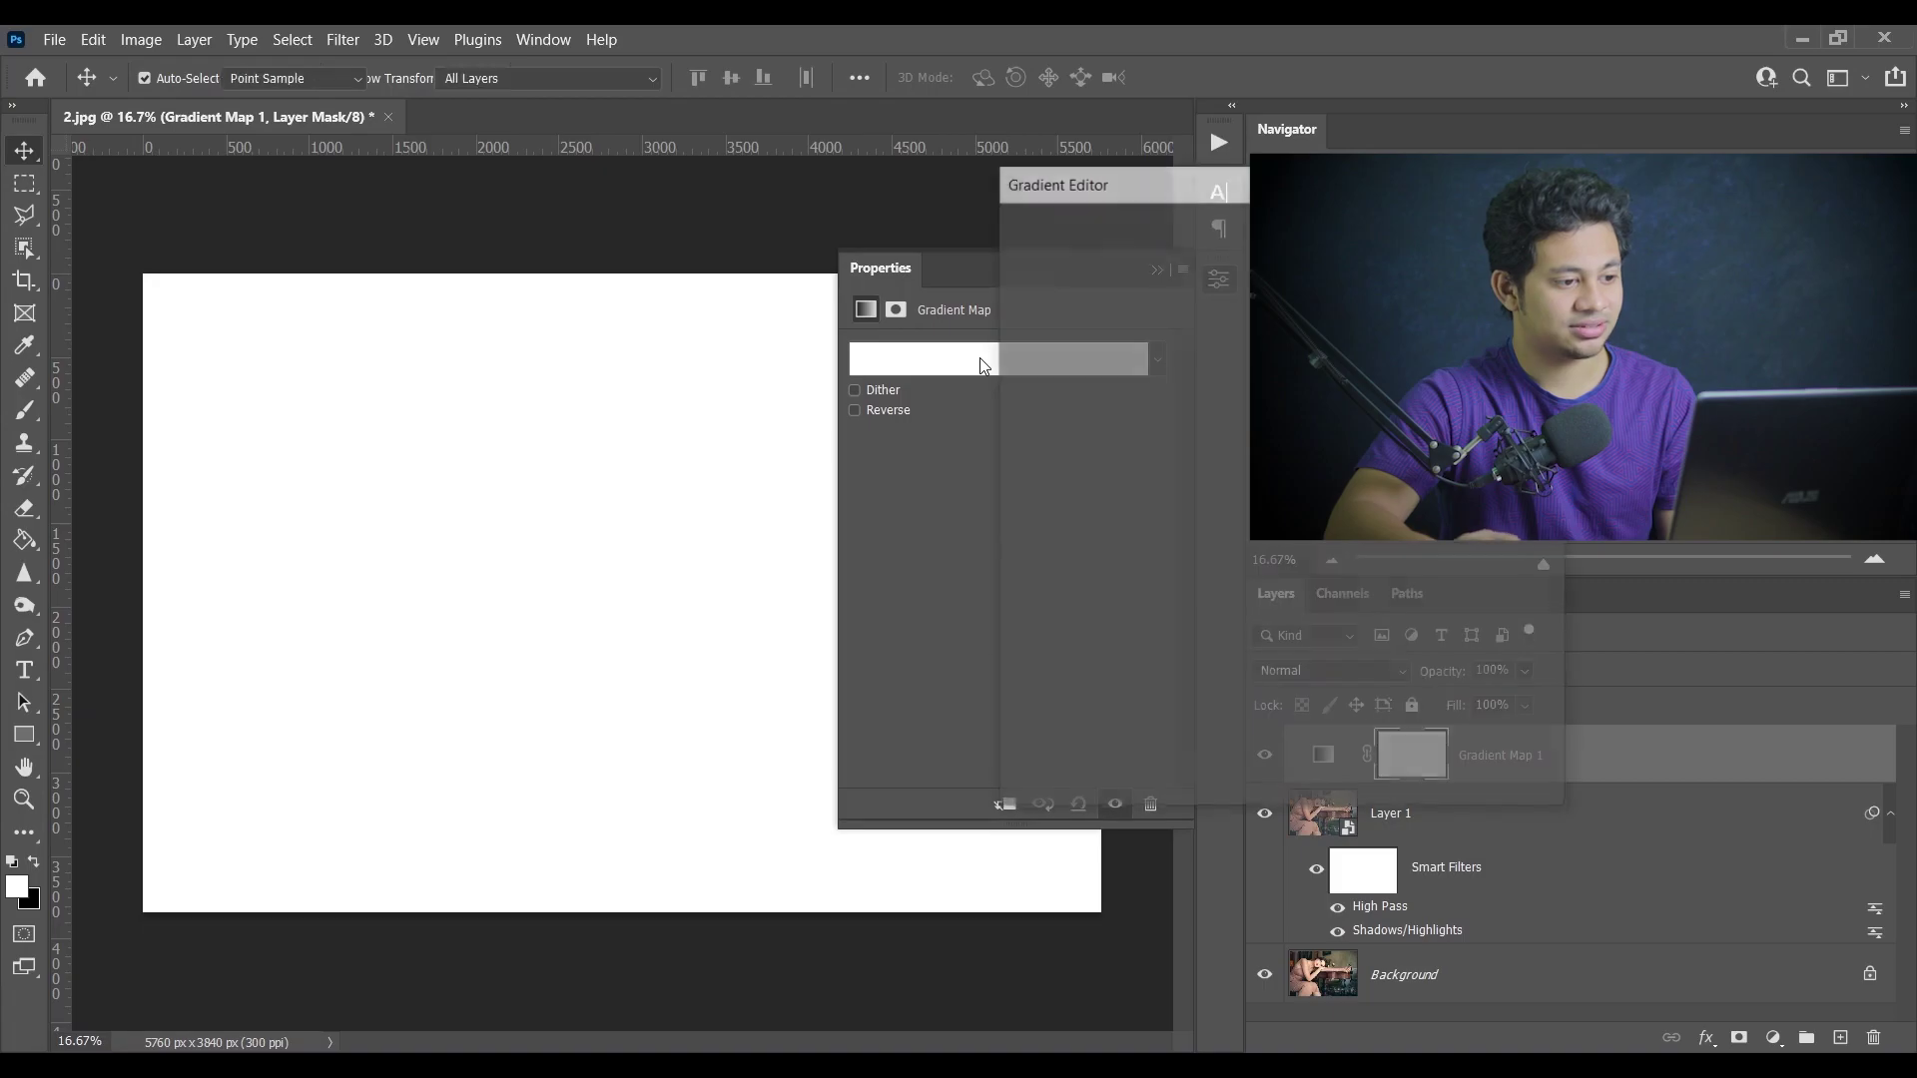
drag(1136, 188, 469, 144)
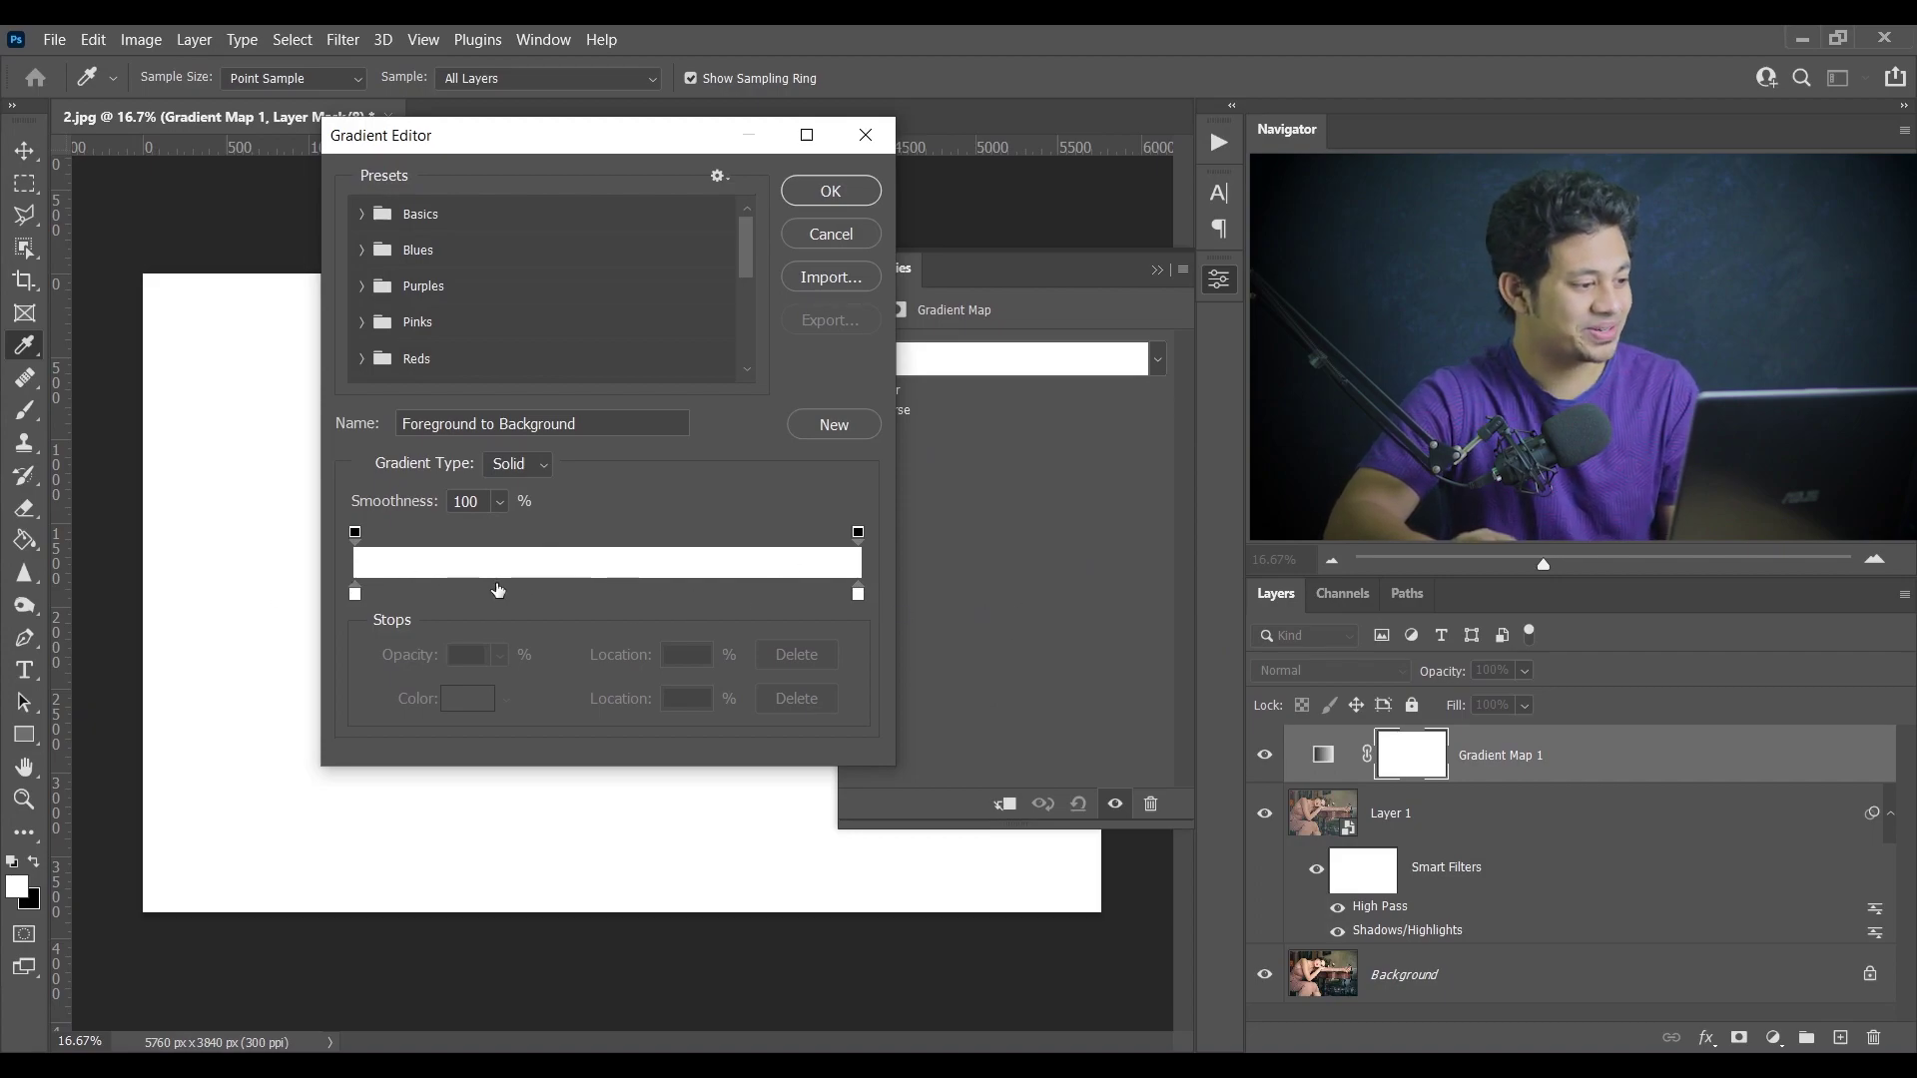
- Set the gradient's starting color stop at 0% to the near-black green 111514
click(354, 595)
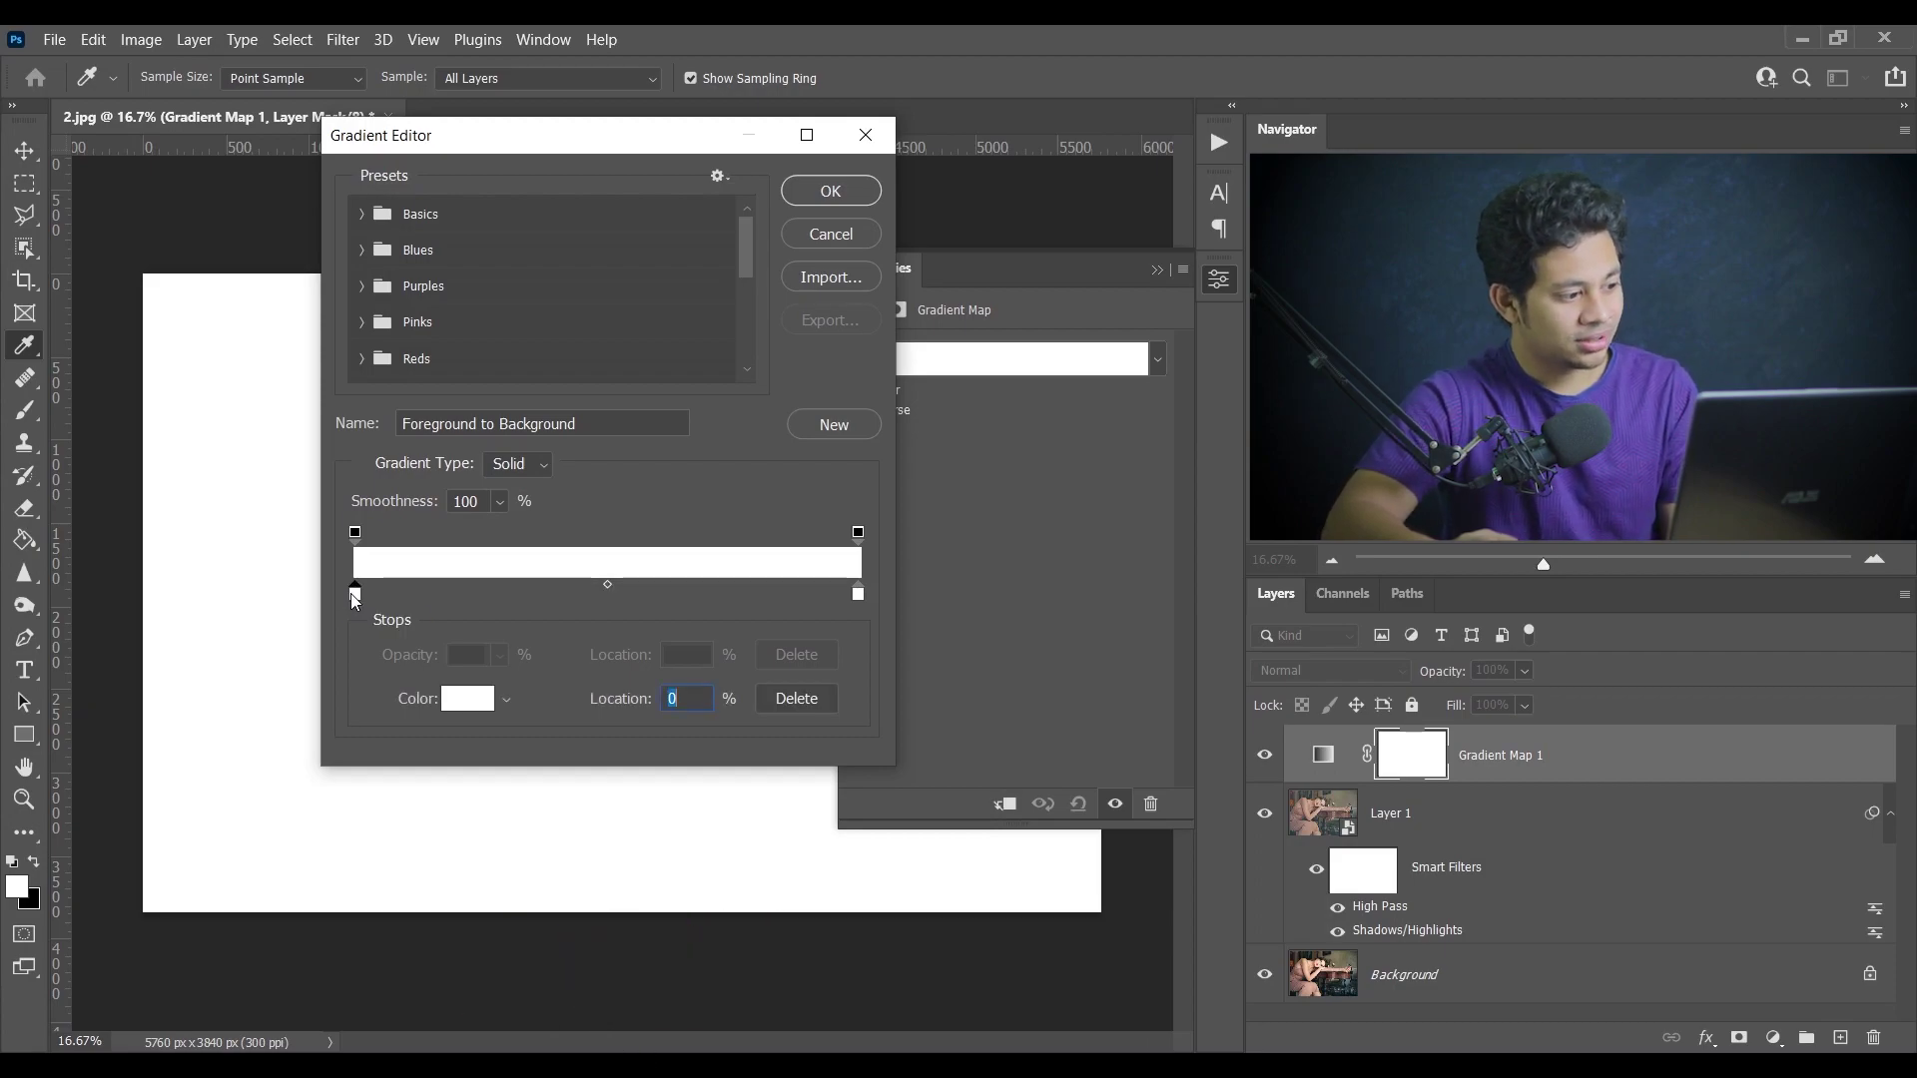
click(462, 699)
drag(375, 176, 441, 186)
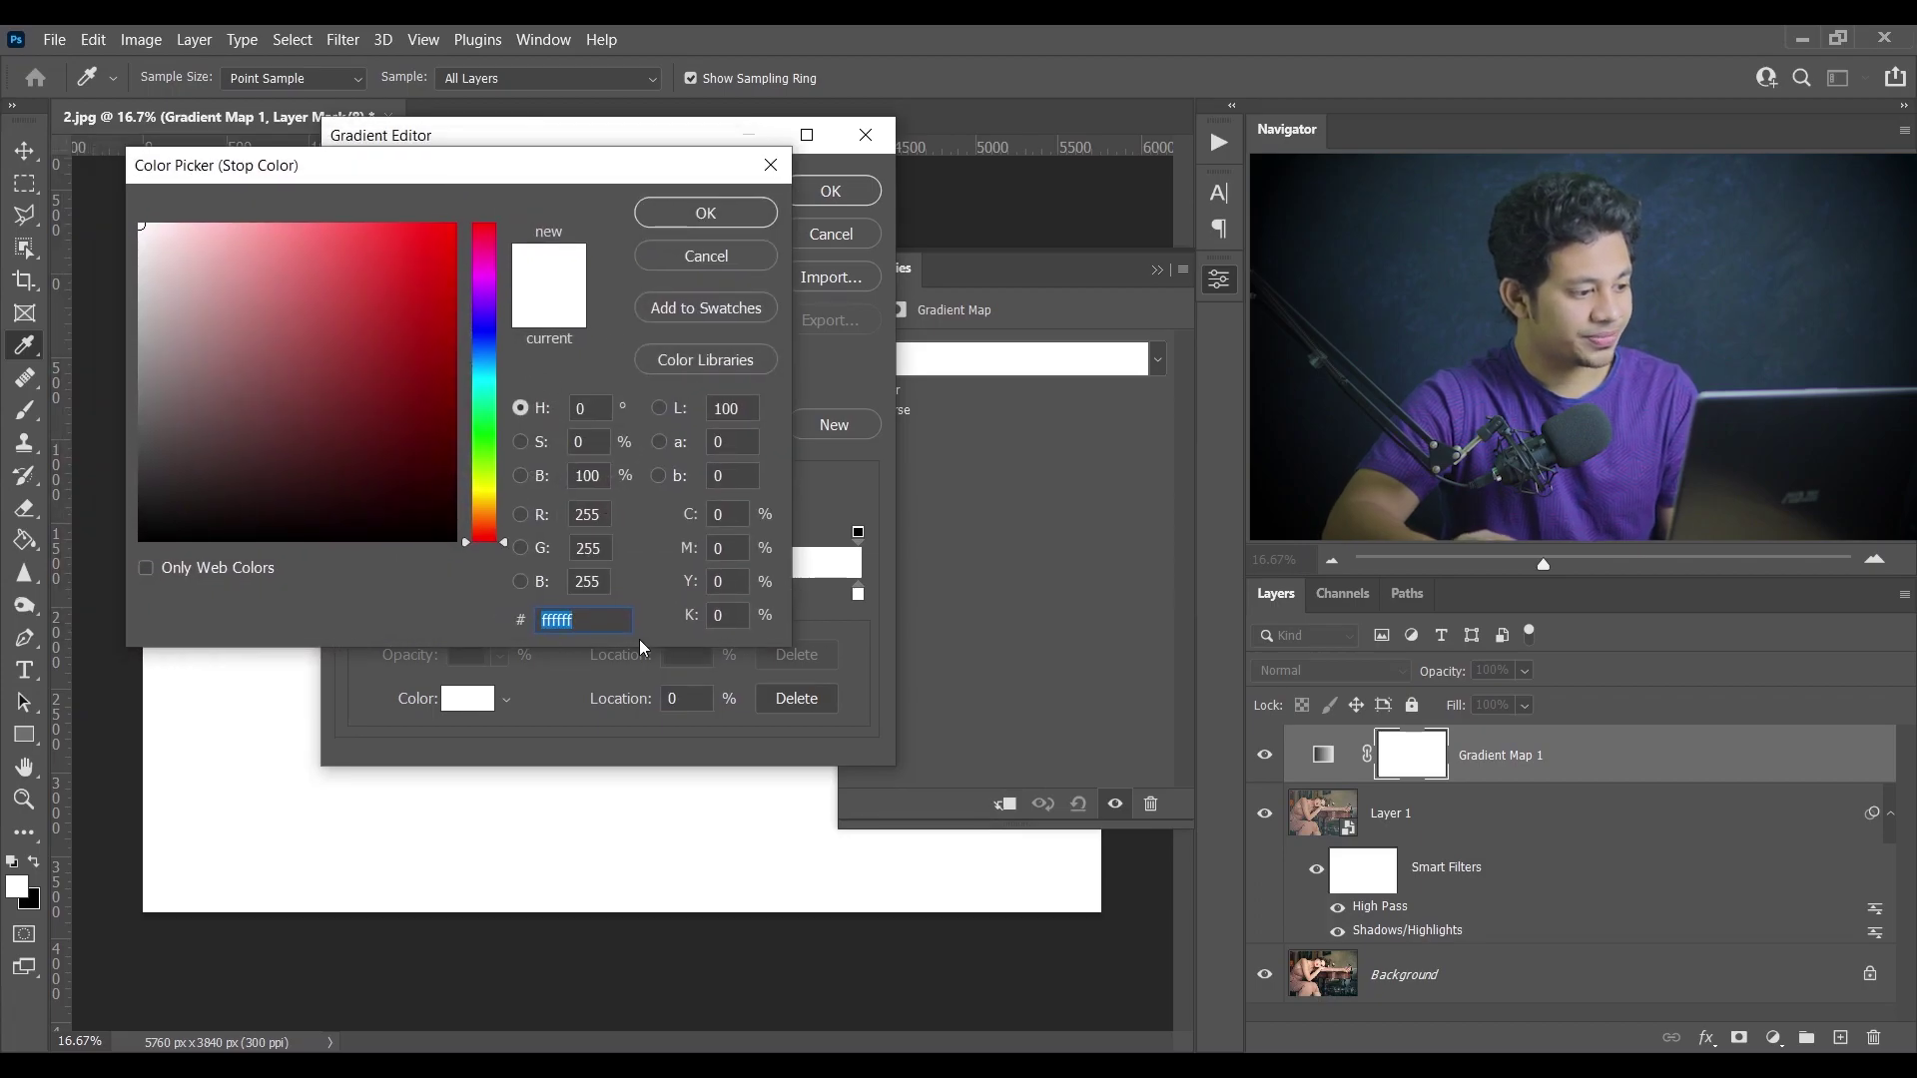
text(11)
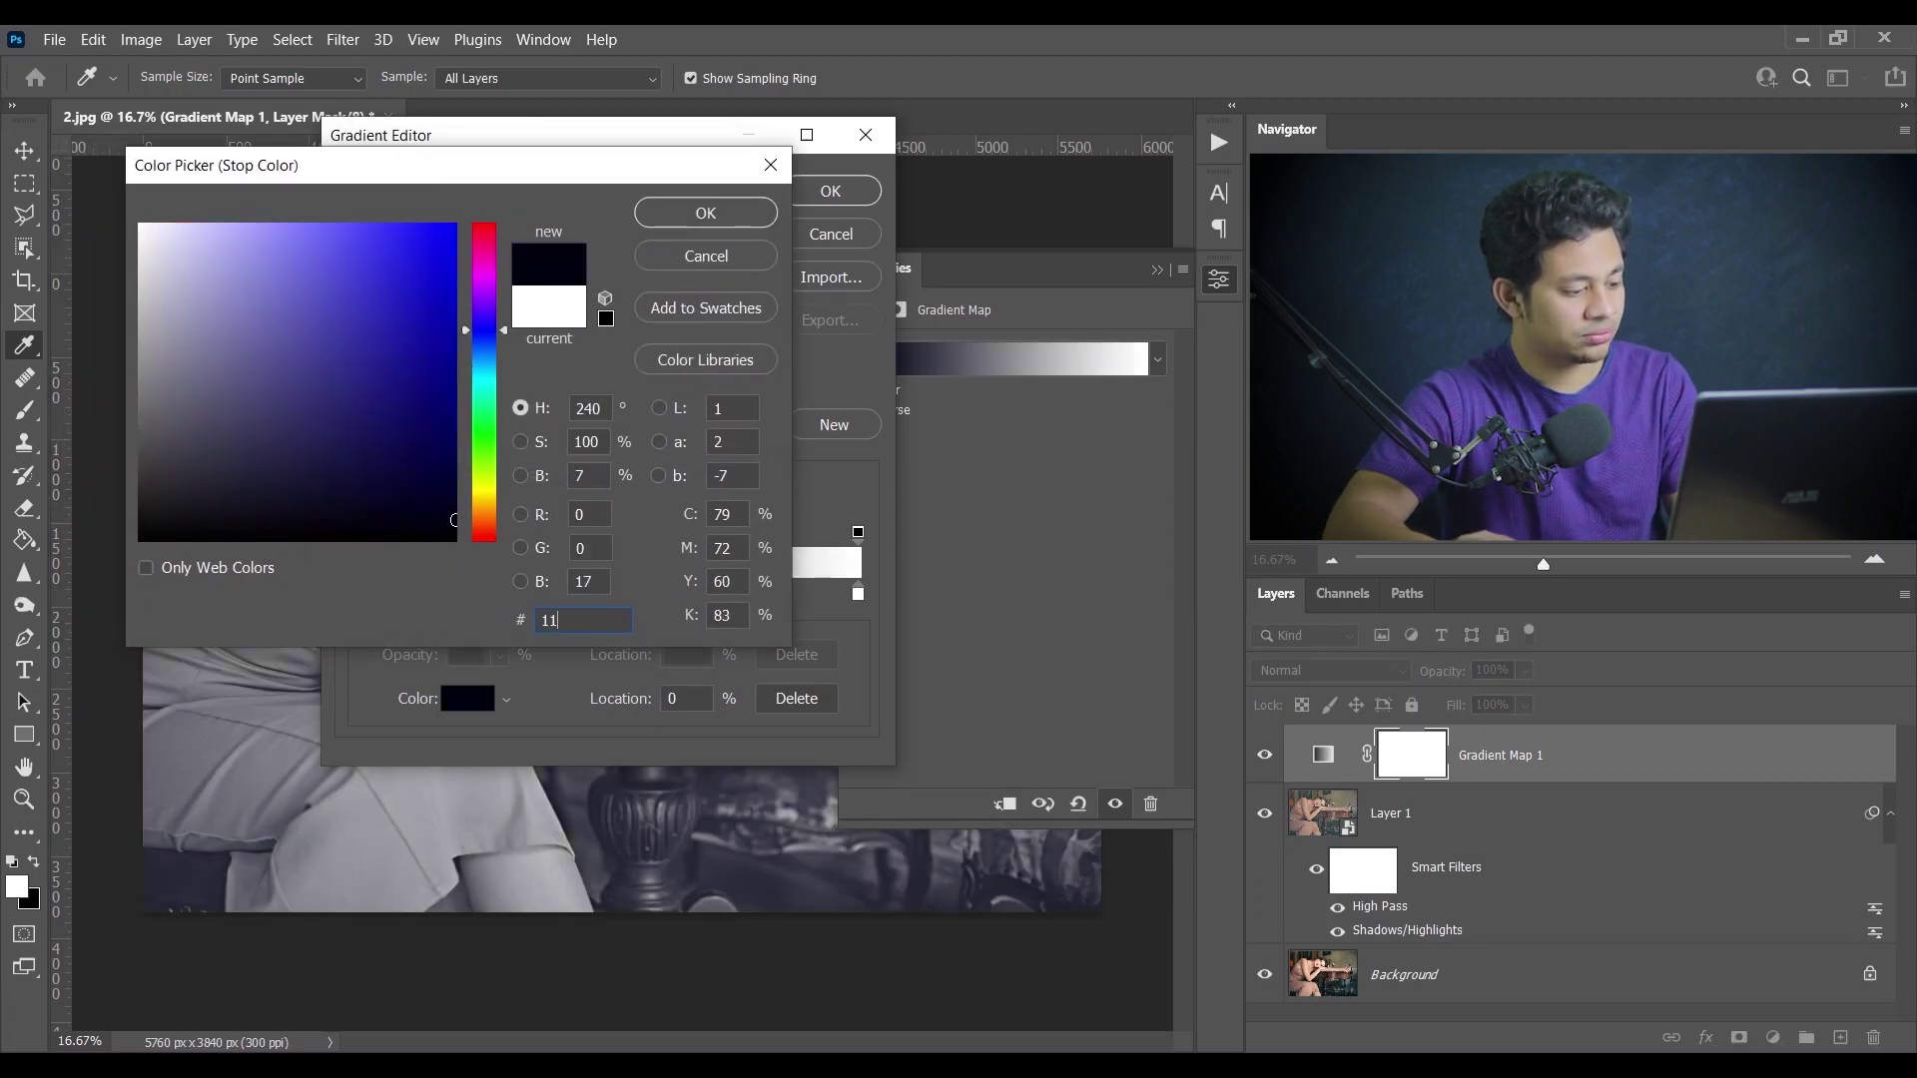
text(1514)
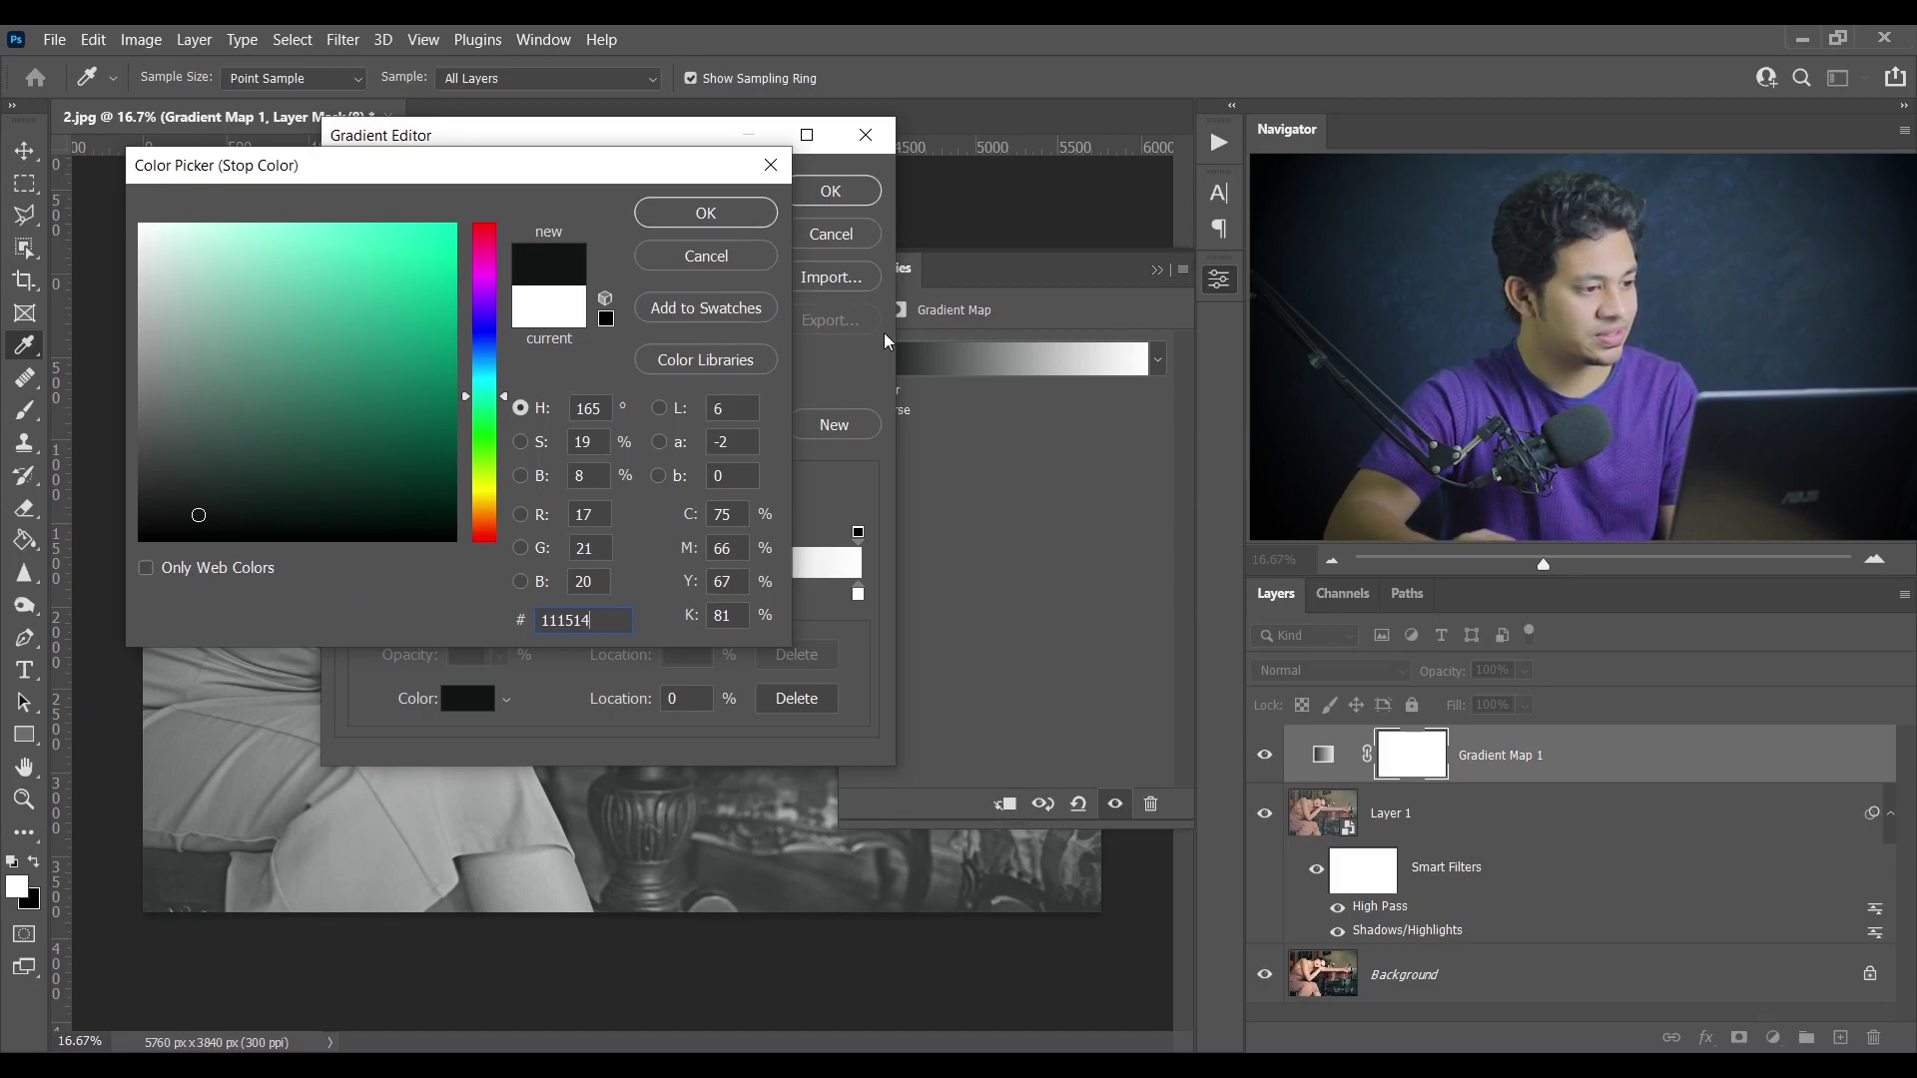
click(673, 214)
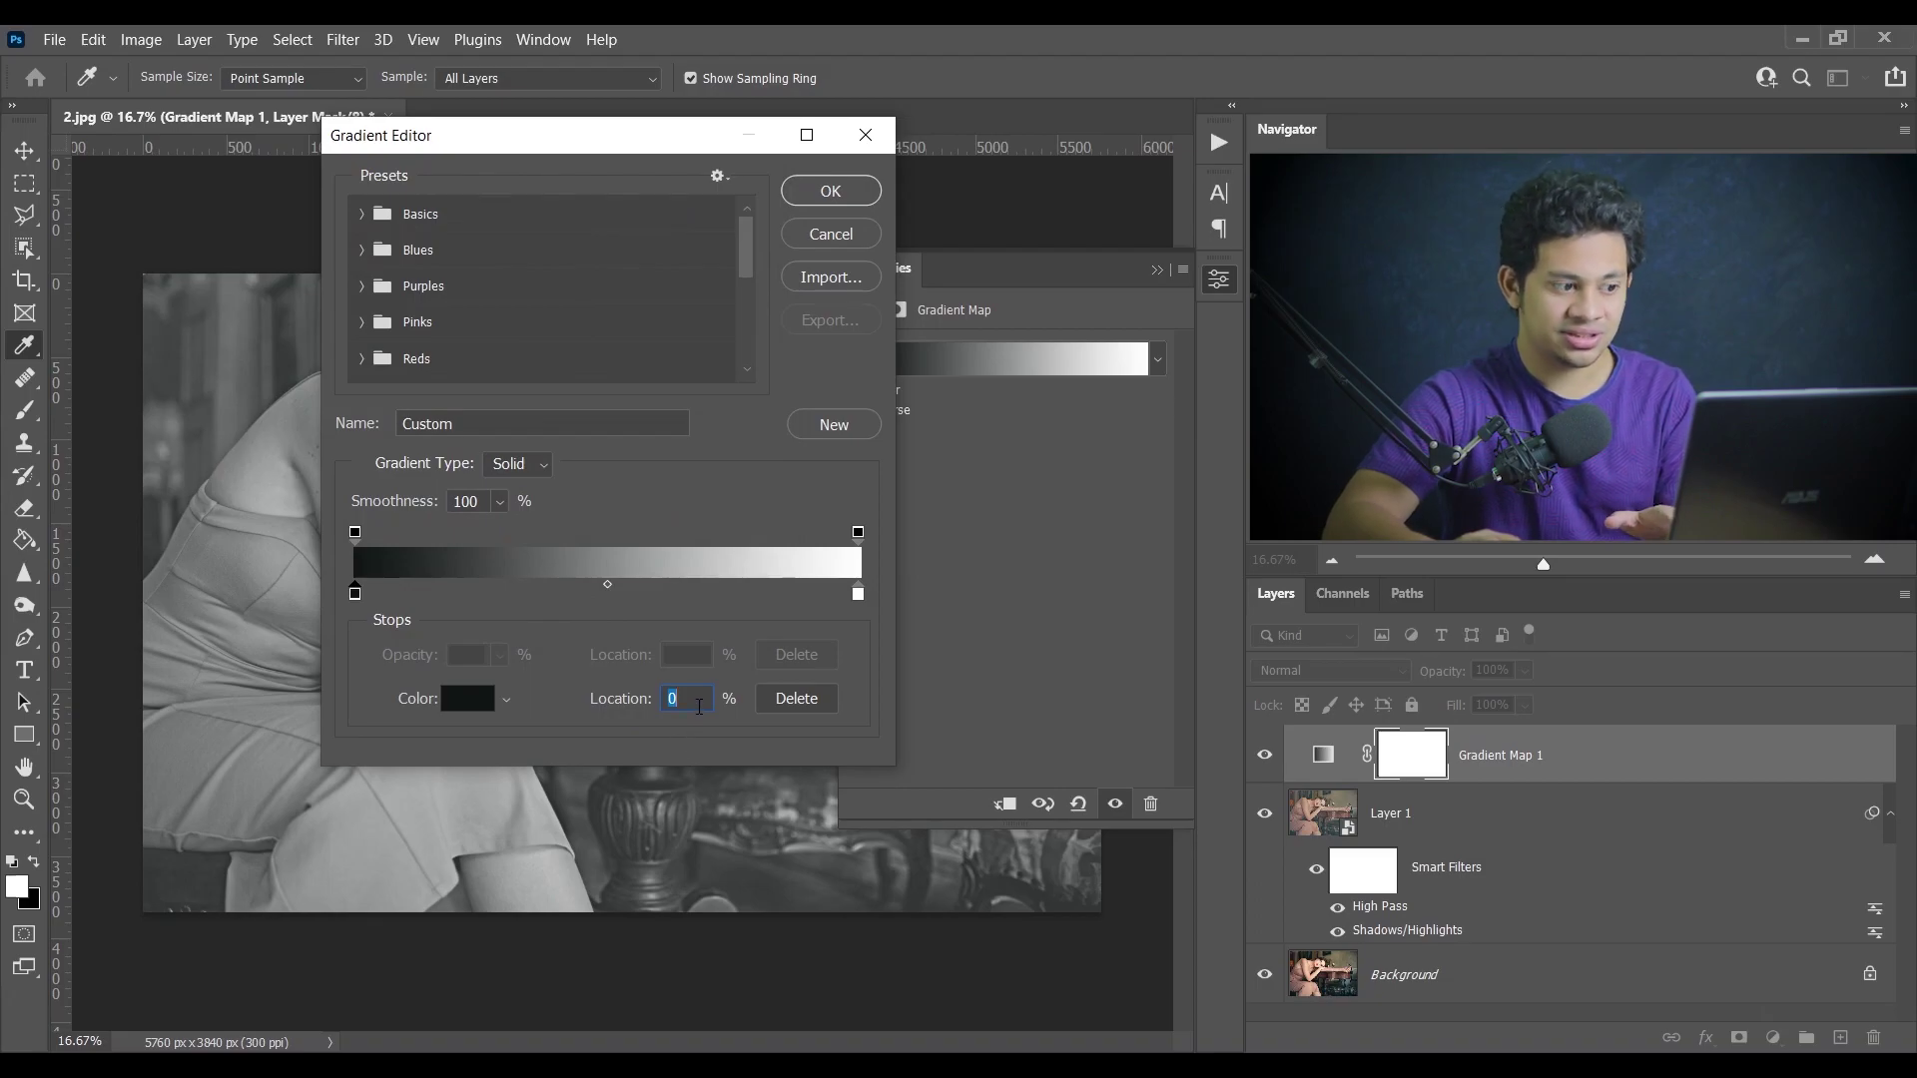
- Add a color stop at the gradient's 50% location and set its color to dark green 2f433f
click(605, 599)
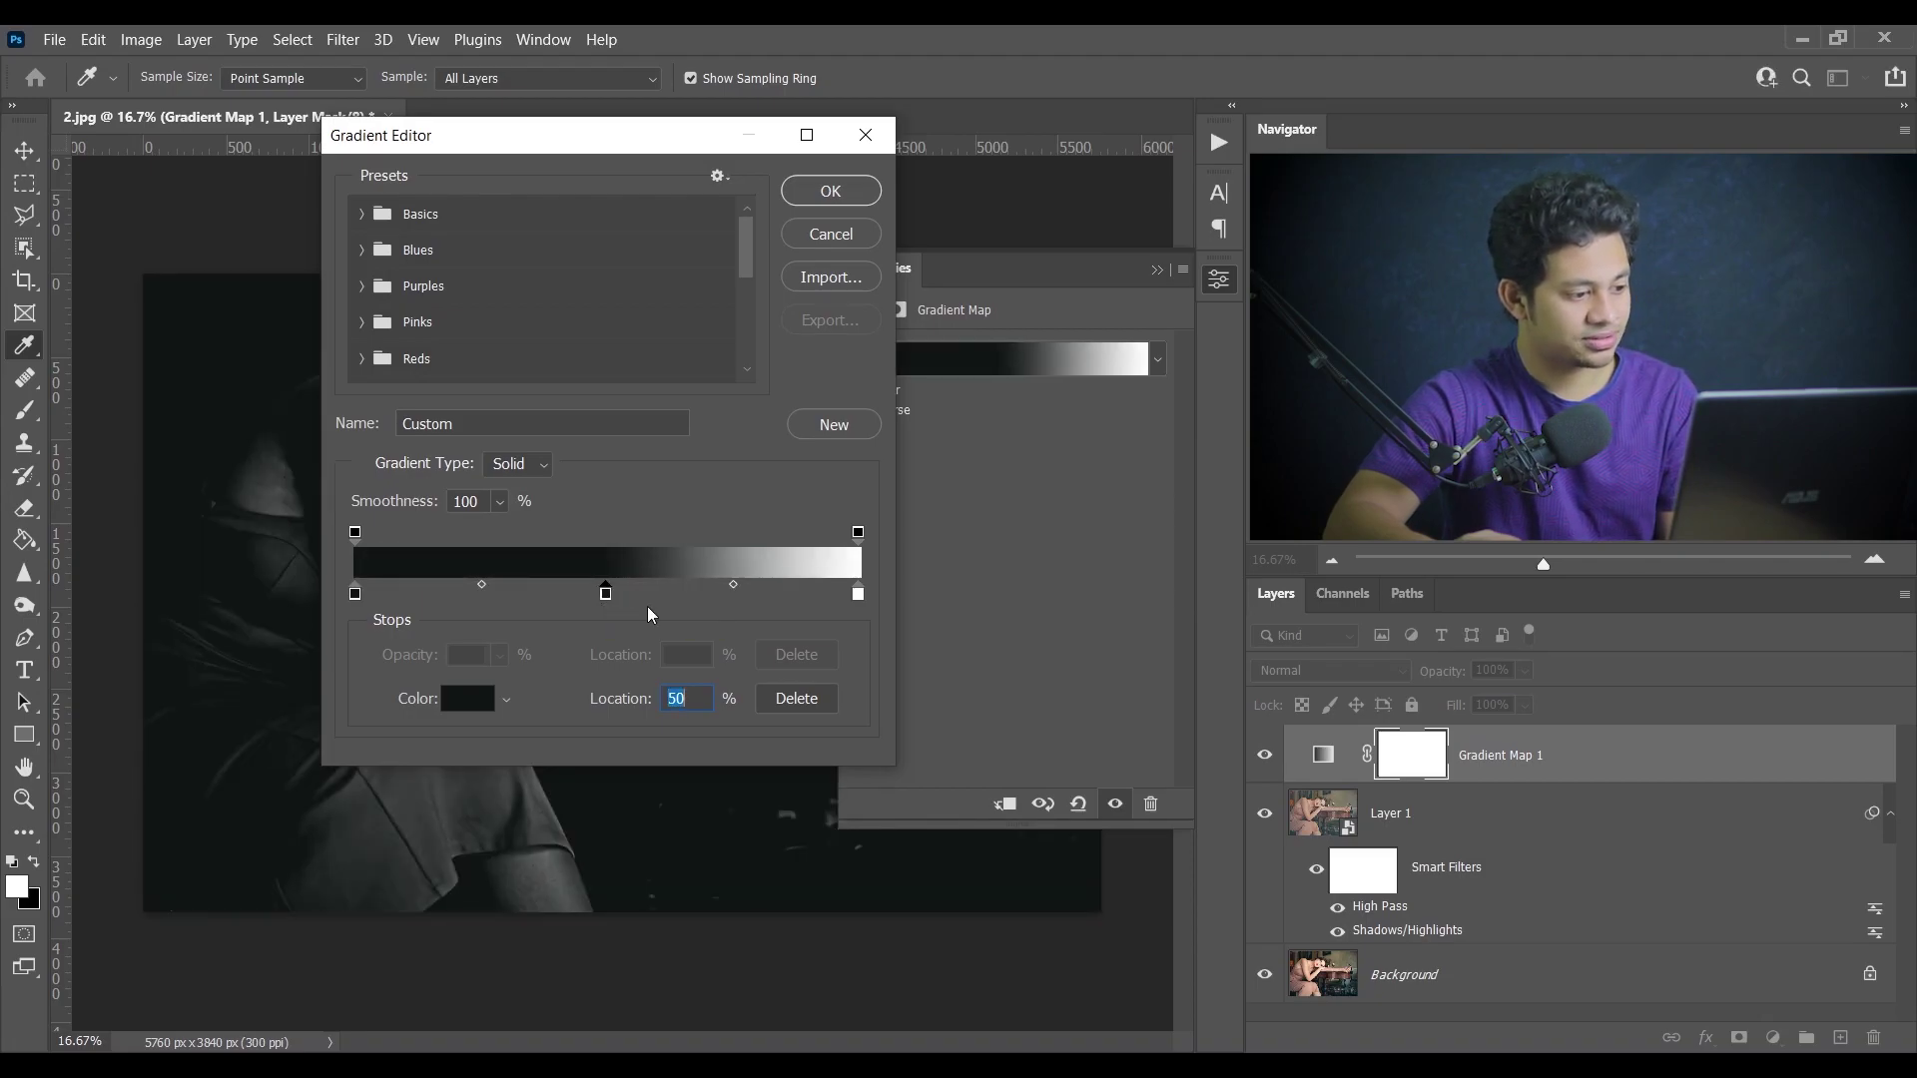
click(468, 697)
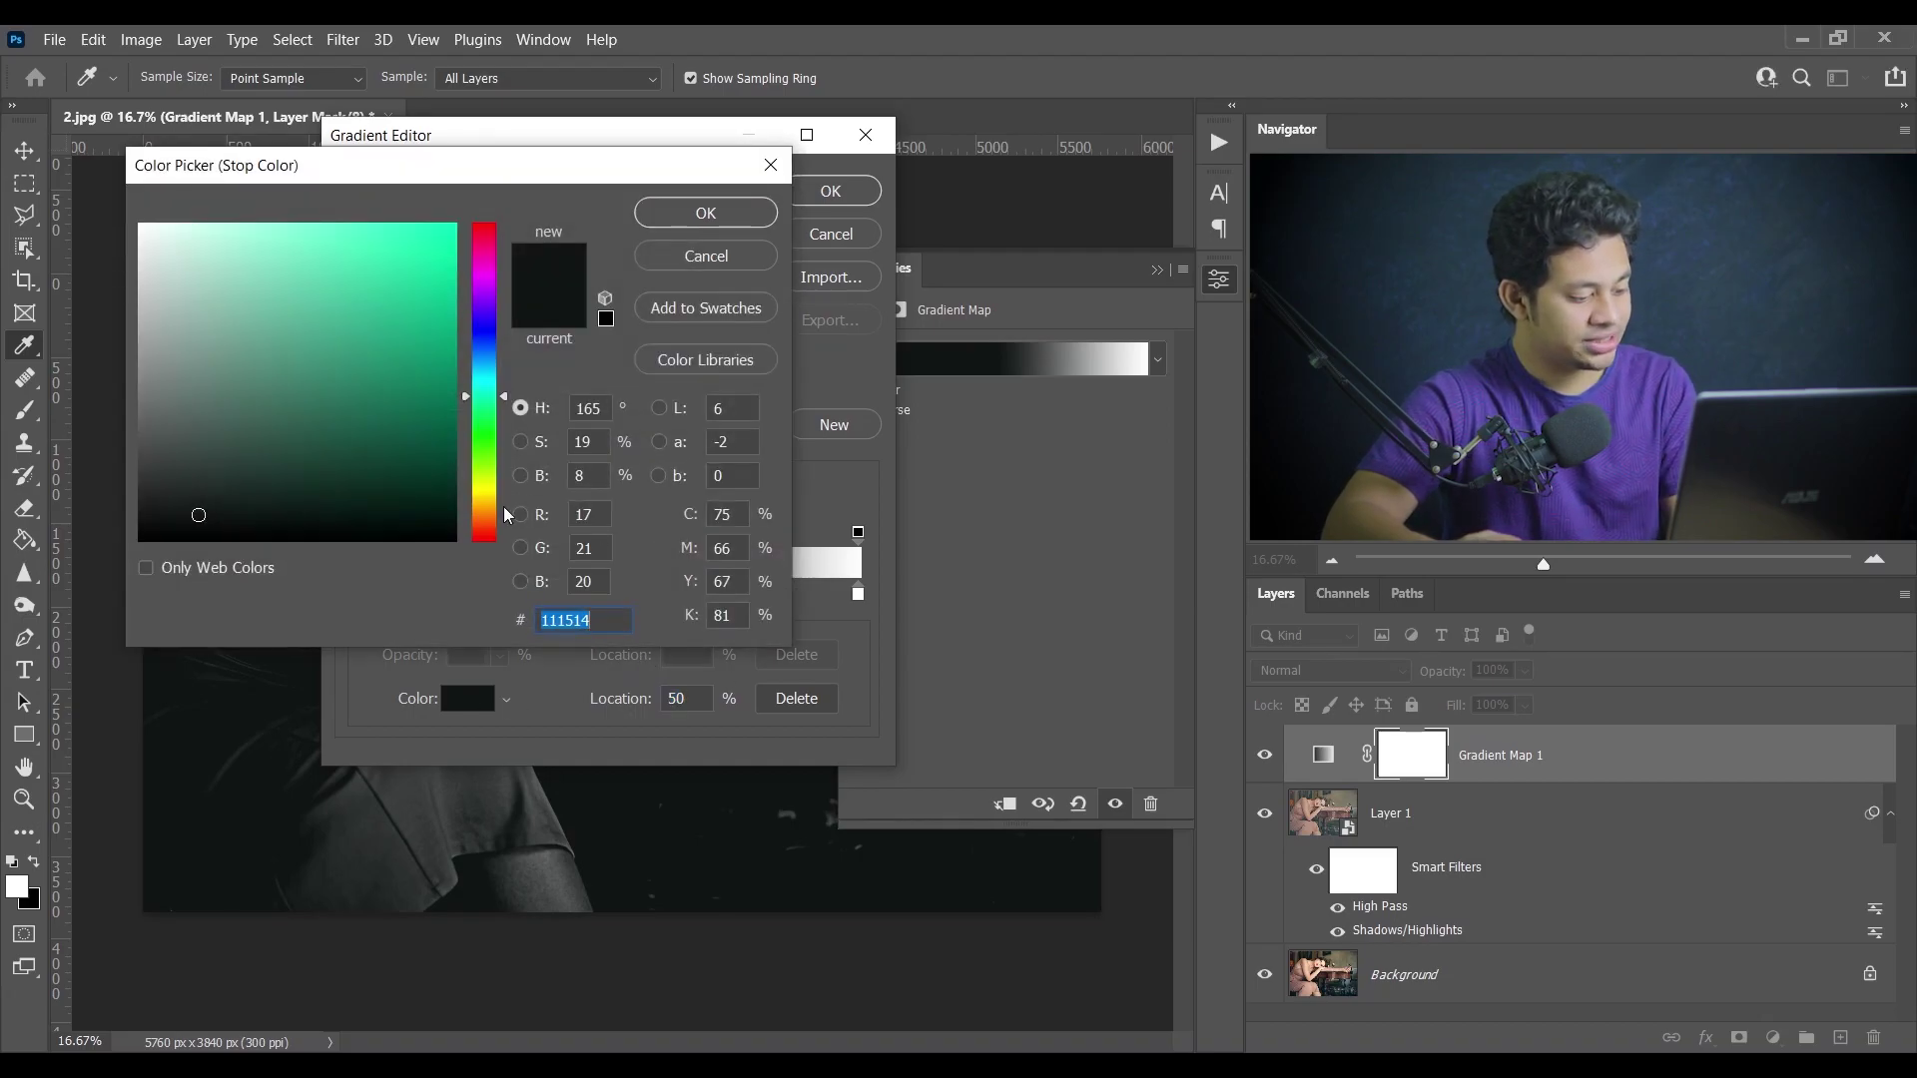
text(2f4)
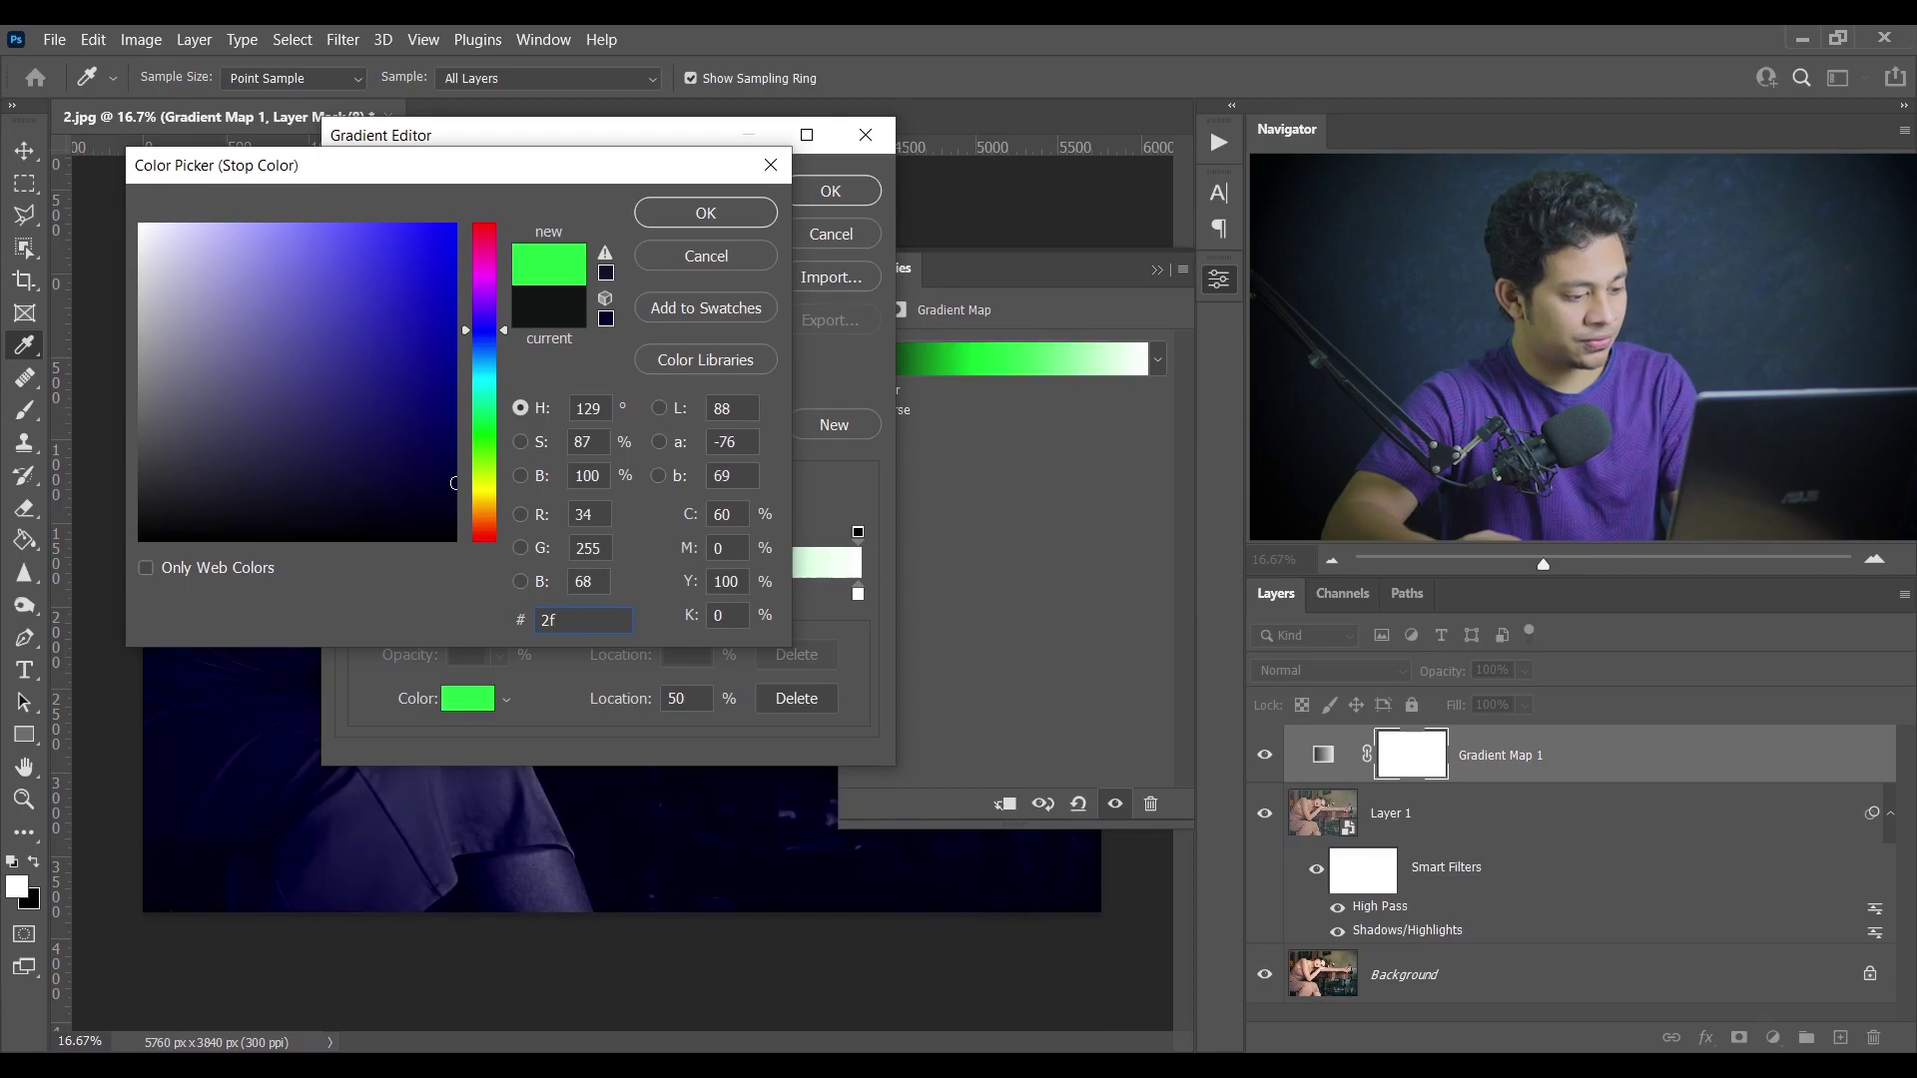
text(33f)
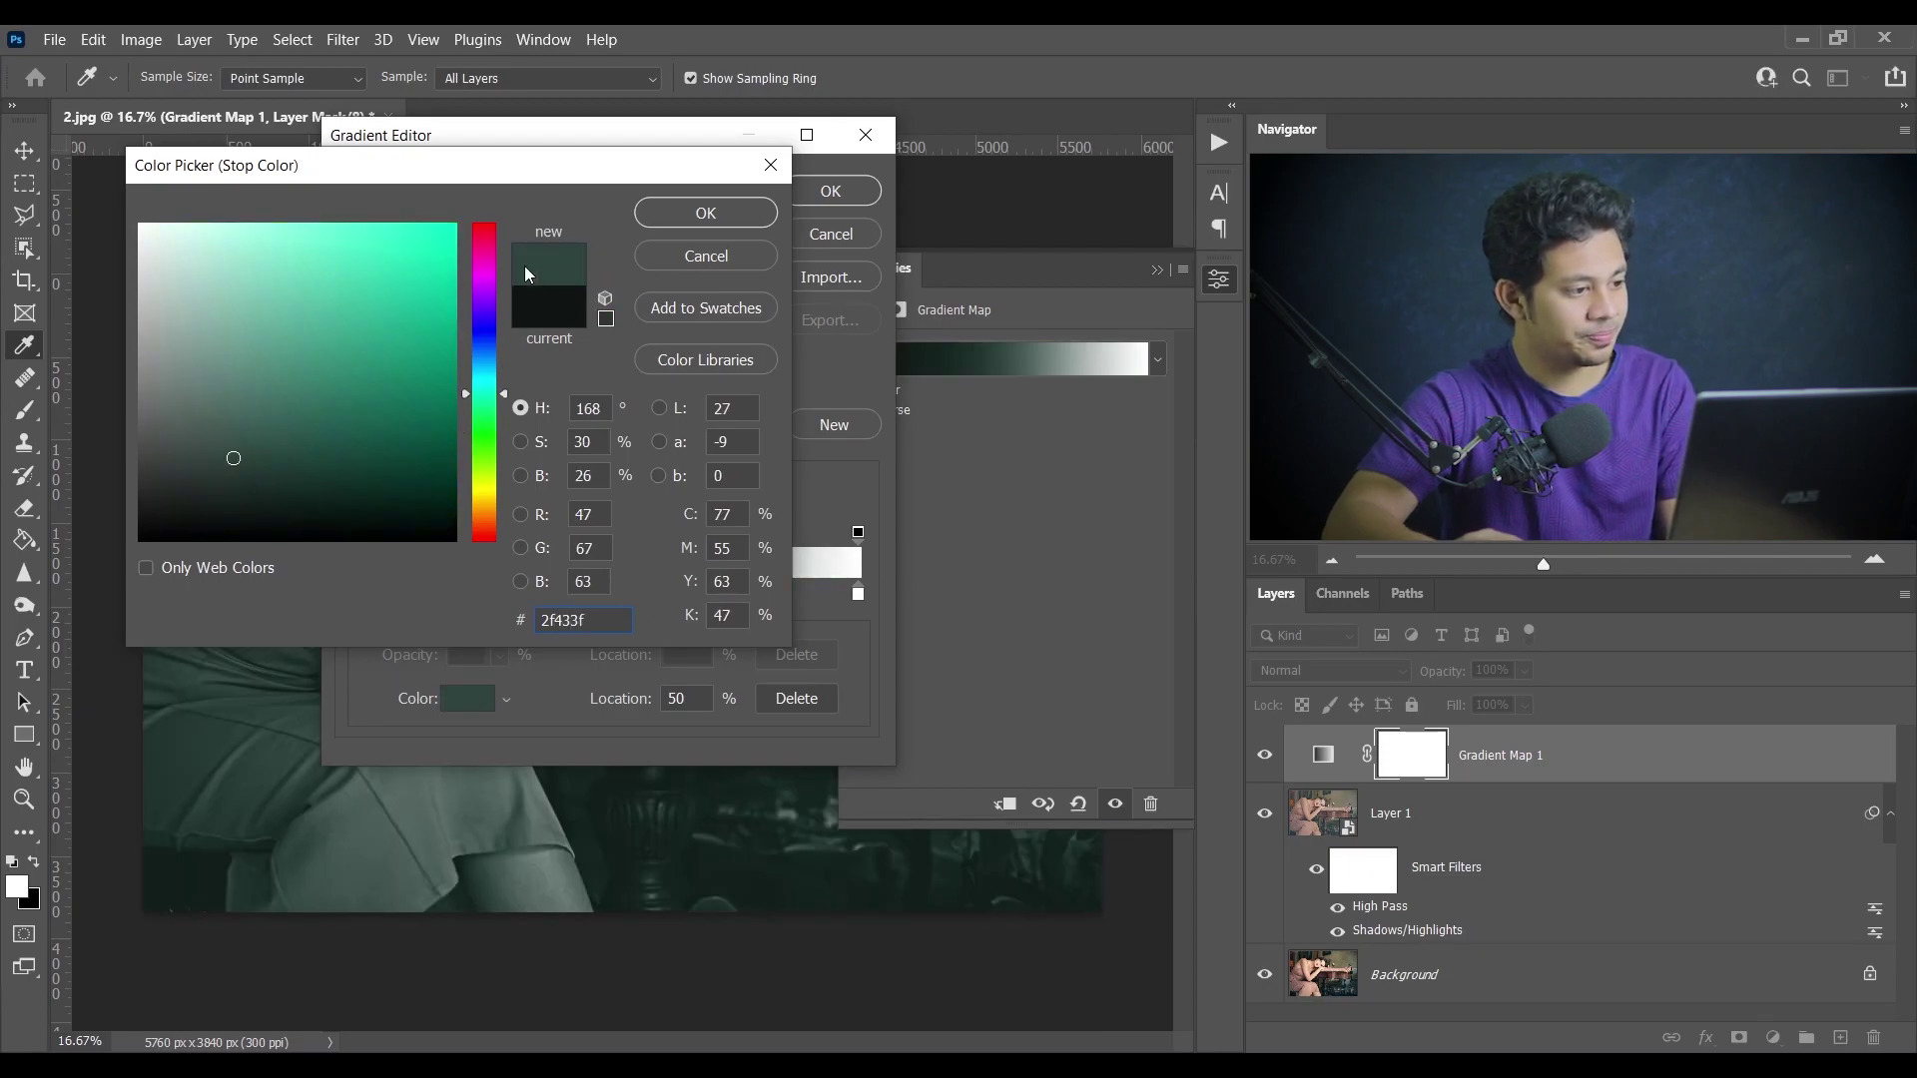
click(722, 211)
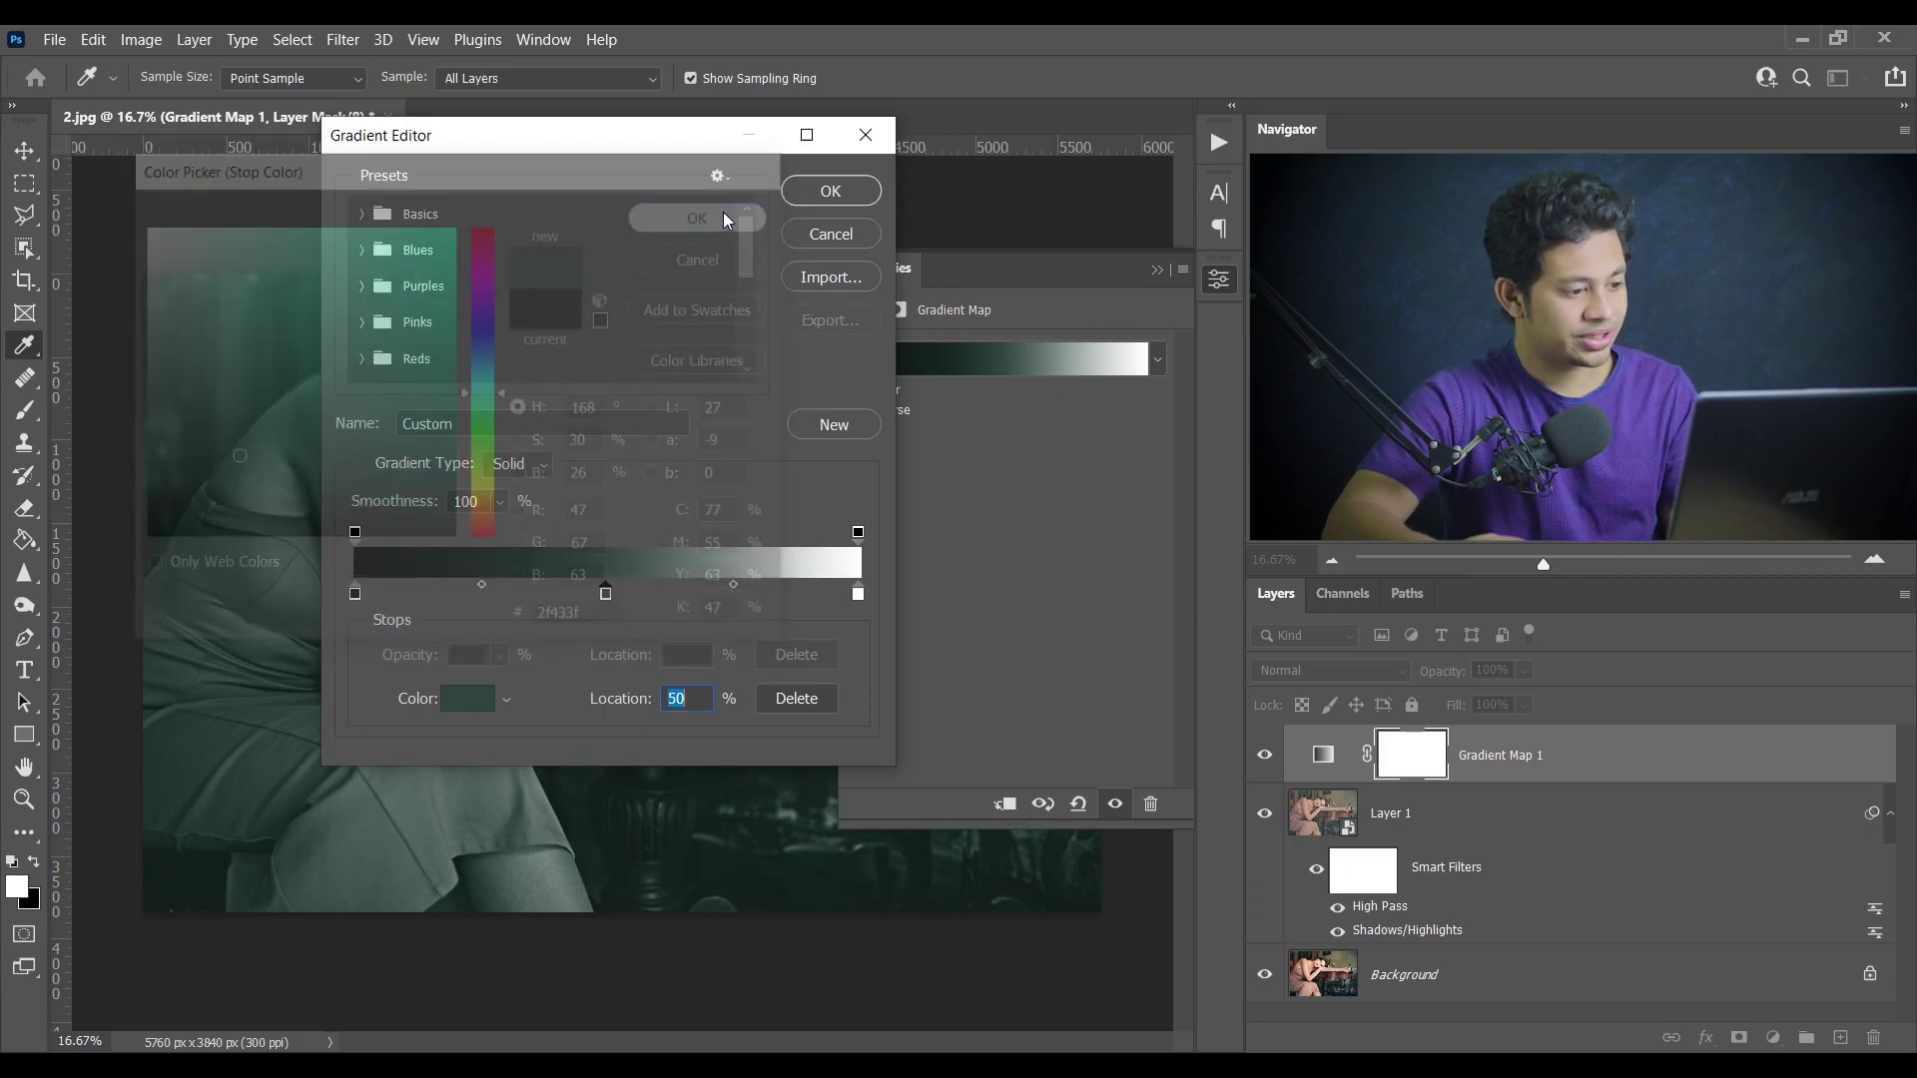
- Set the gradient's end color stop at 100% to pale mint b0ded5 and apply the edited gradient
click(859, 593)
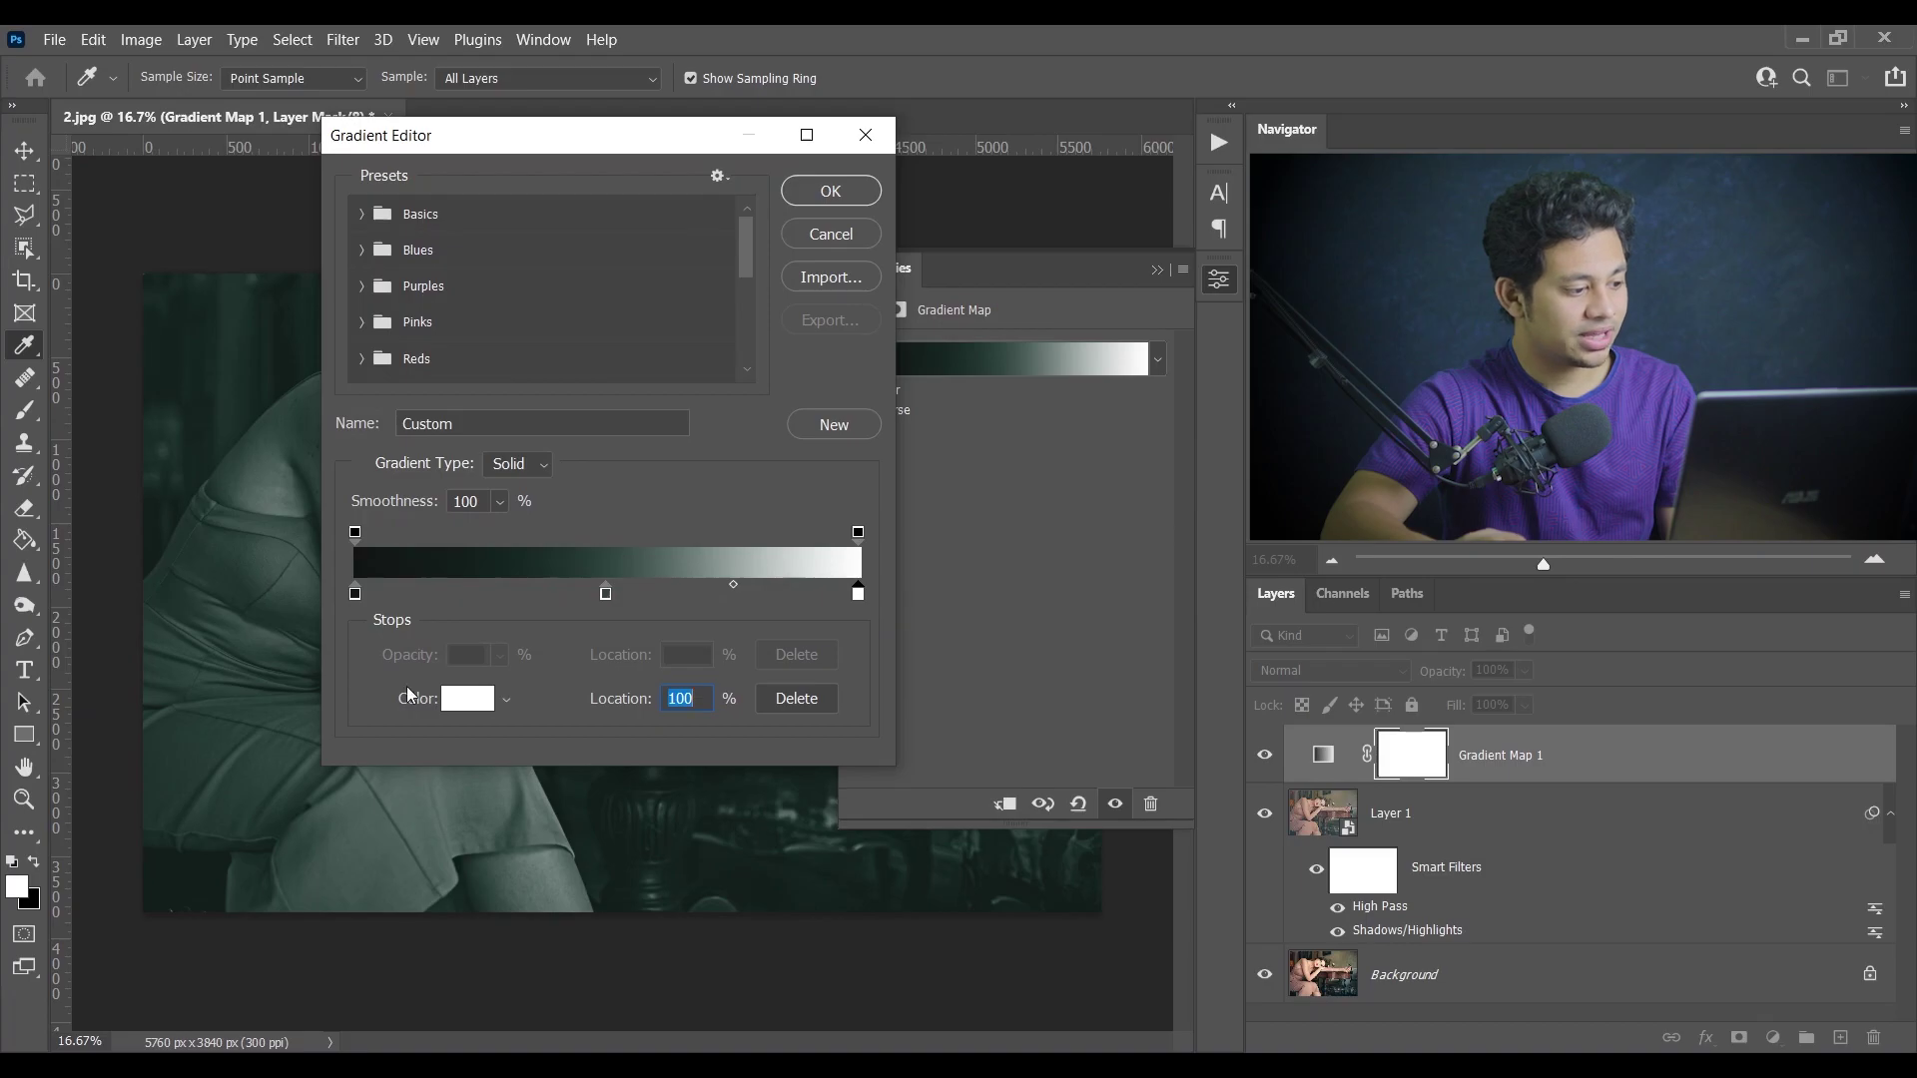
click(458, 707)
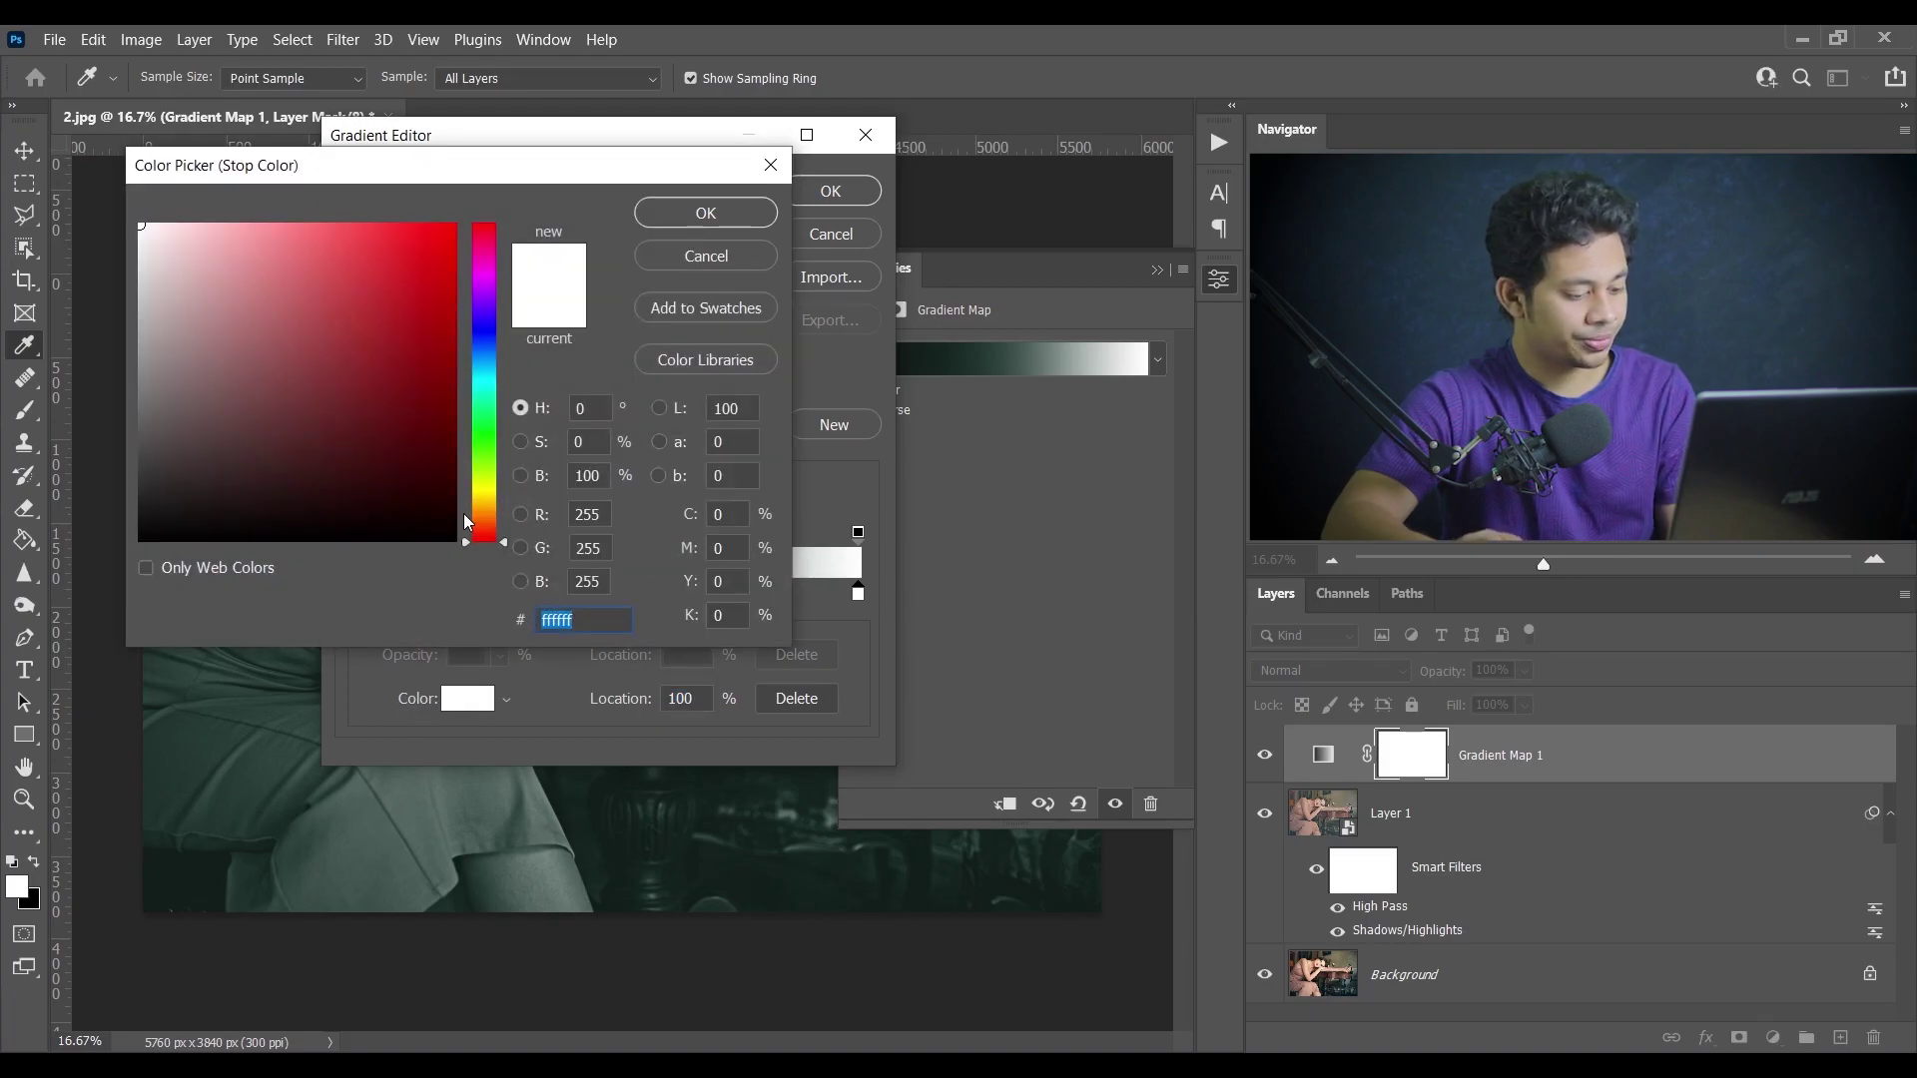
text(b0)
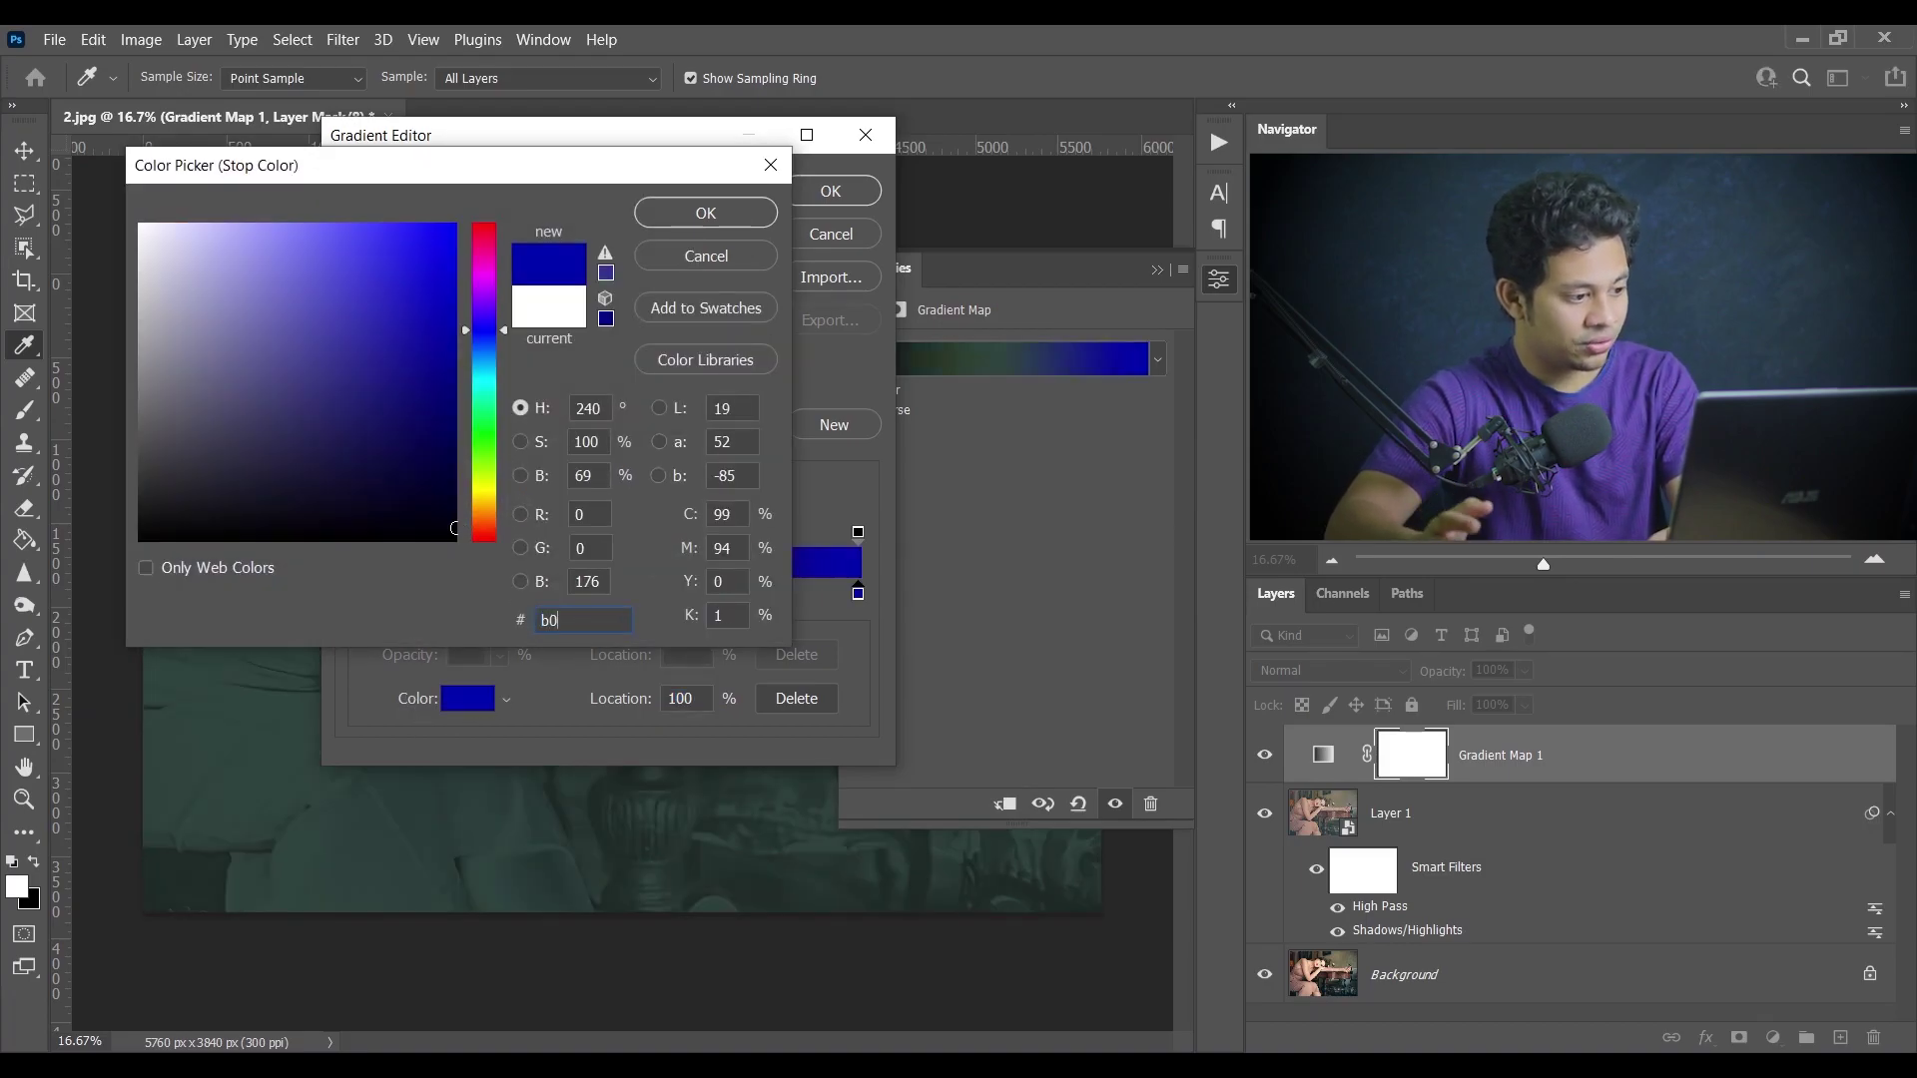
text(d)
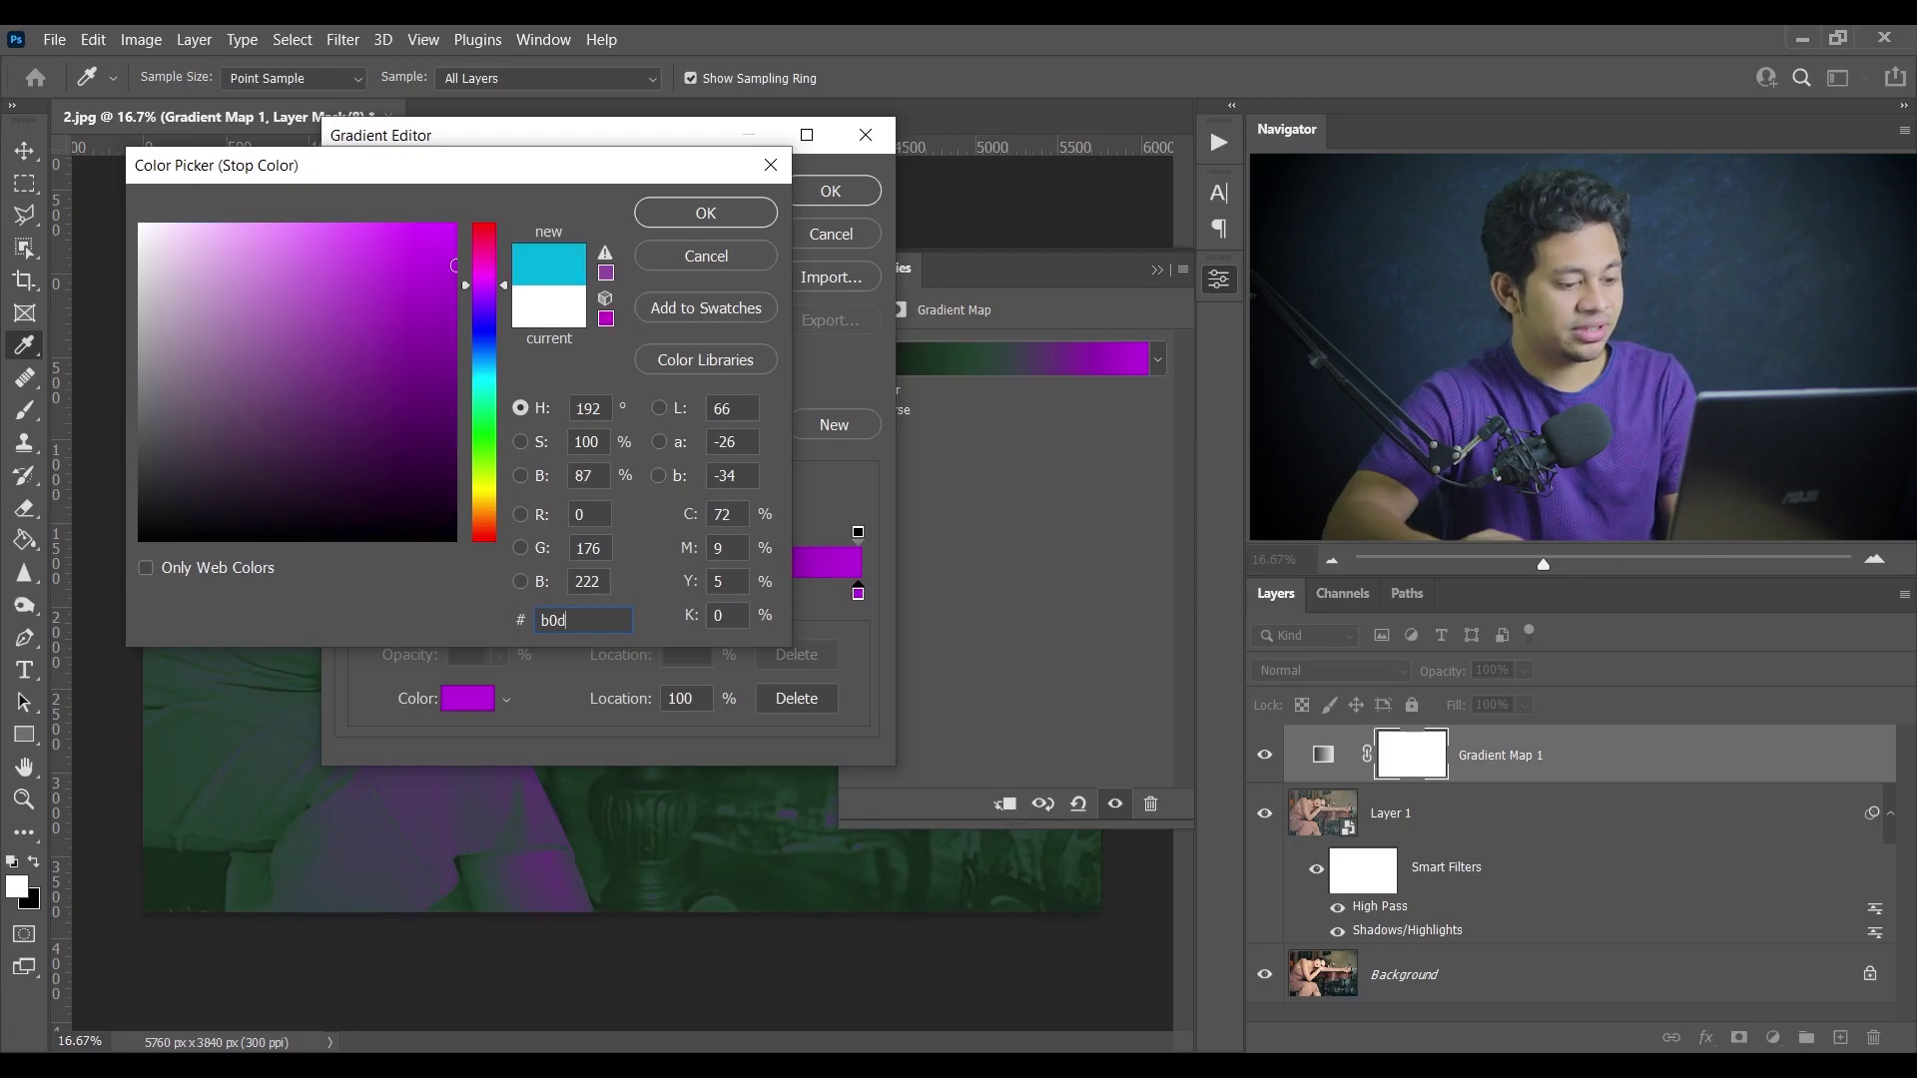
text(ed5)
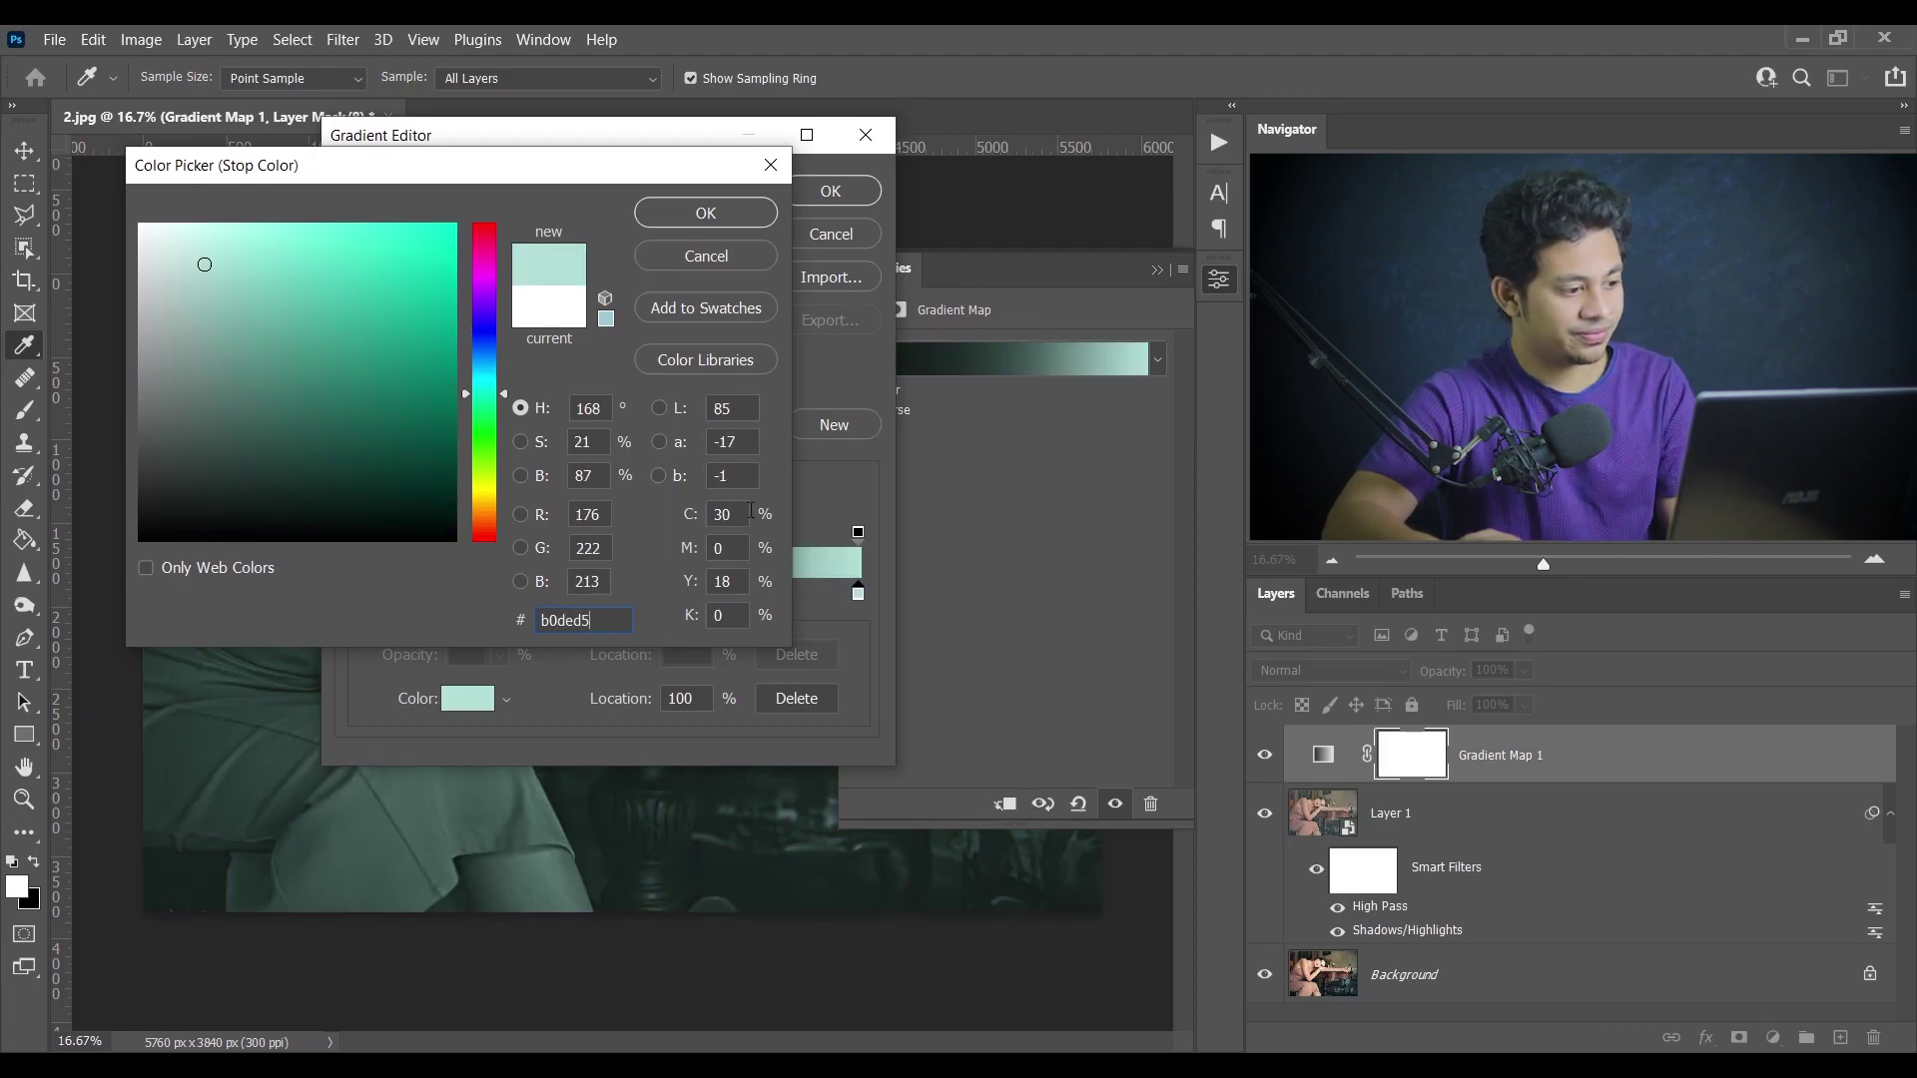
click(651, 219)
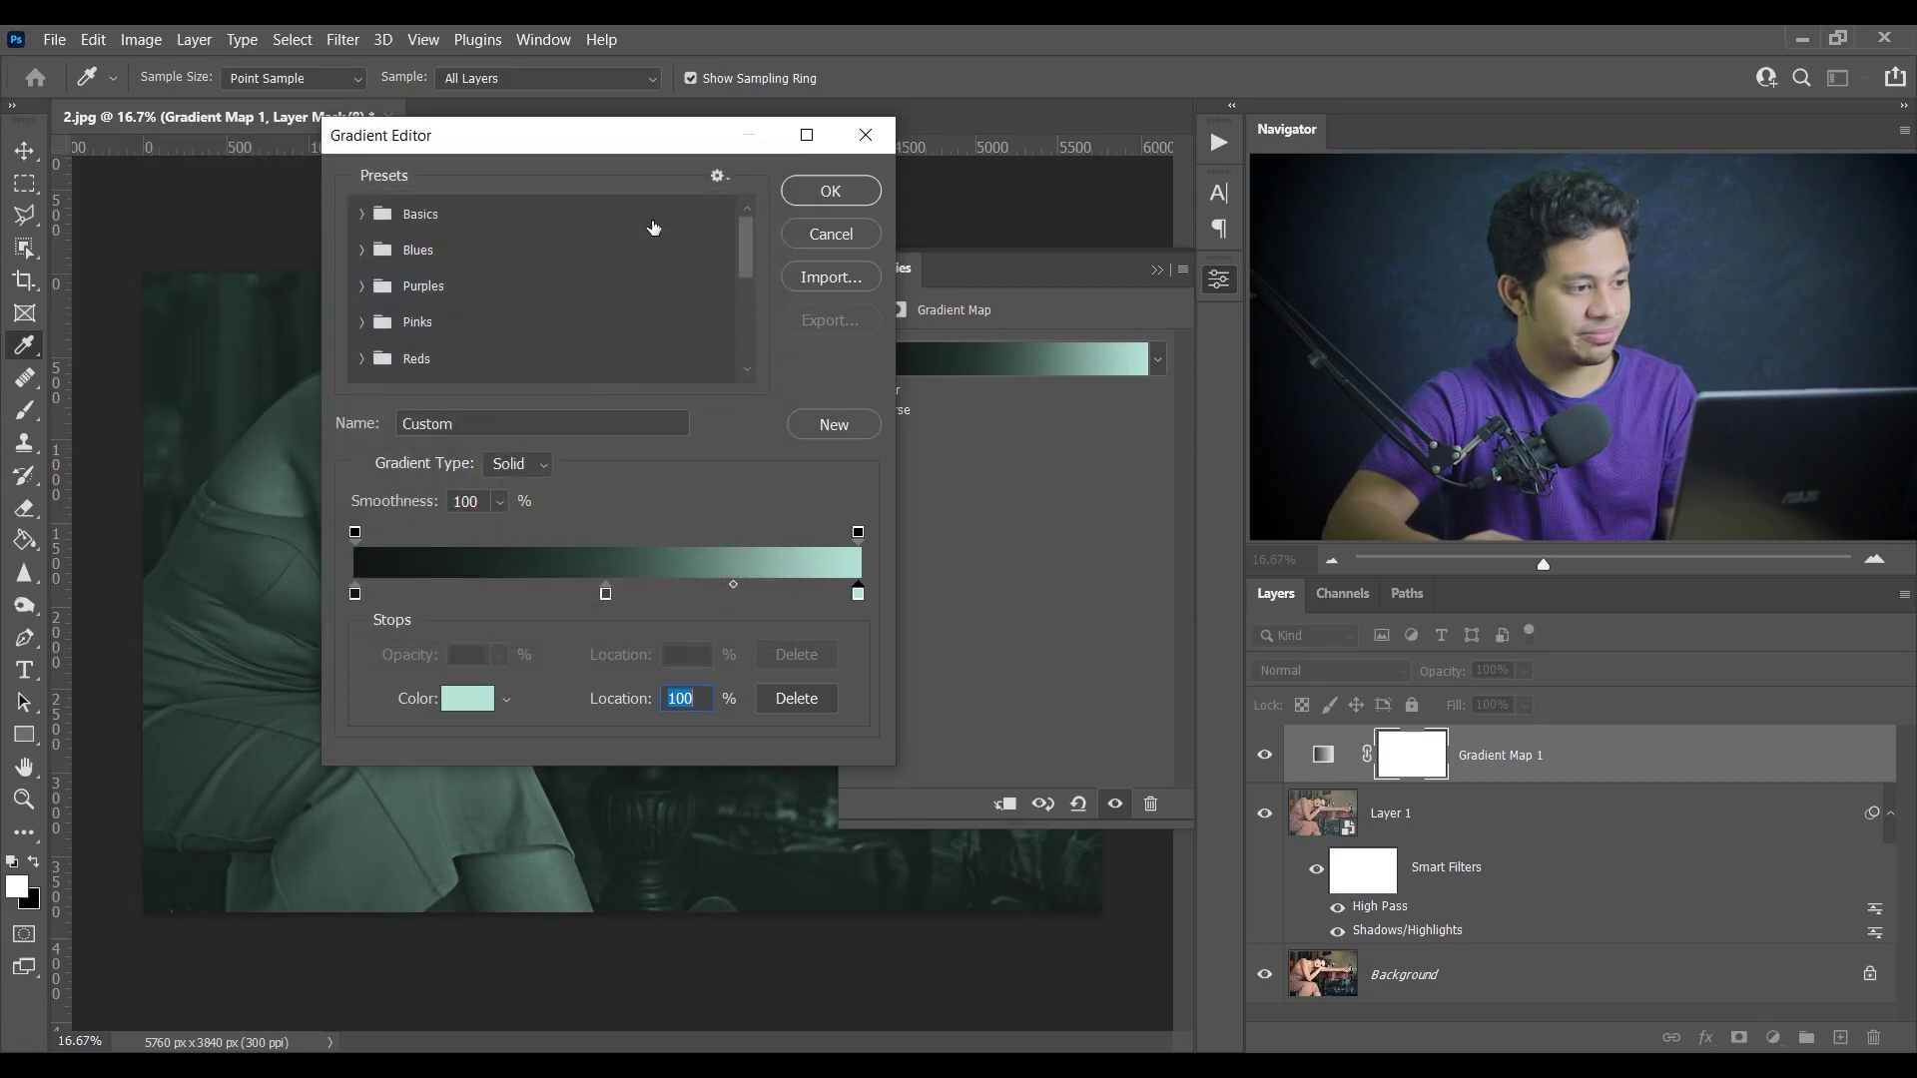
click(828, 190)
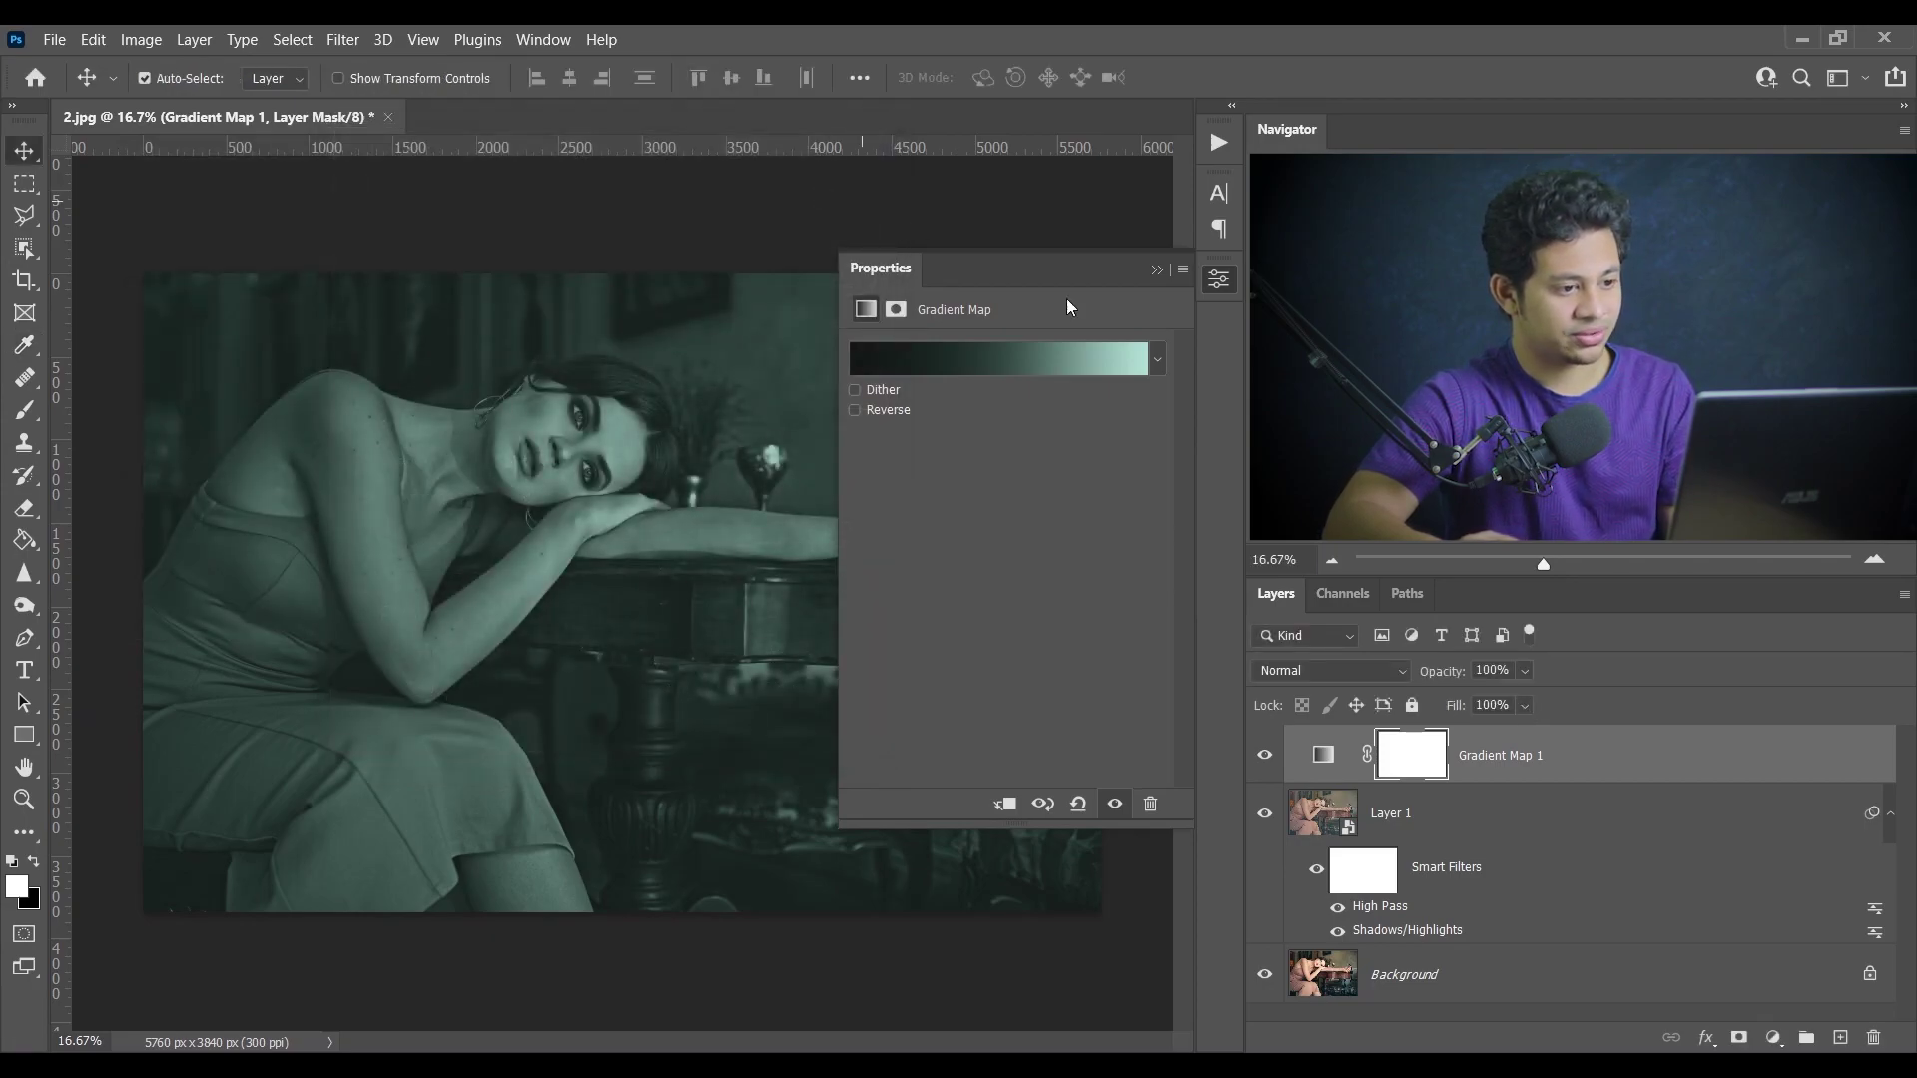
- Change the blend mode of the Gradient Map adjustment layer to Soft Light
click(1221, 281)
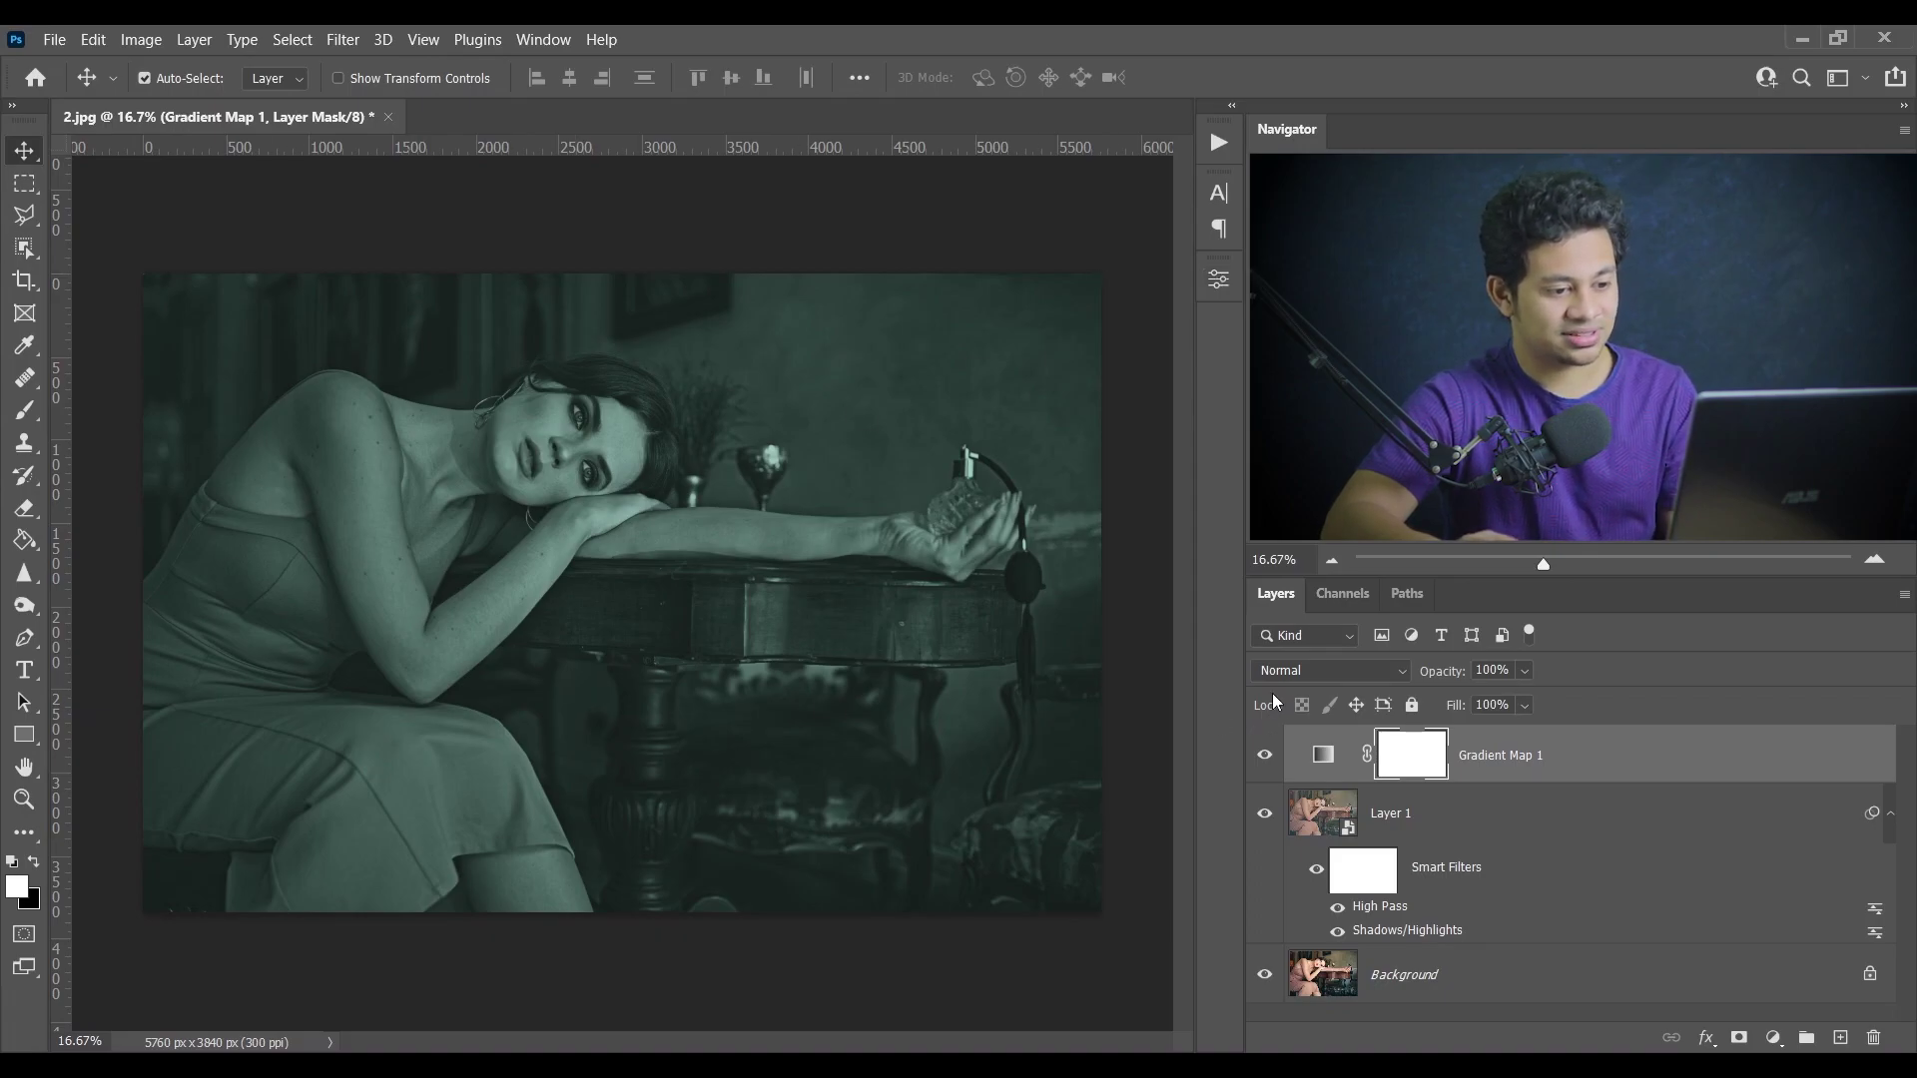
click(1284, 671)
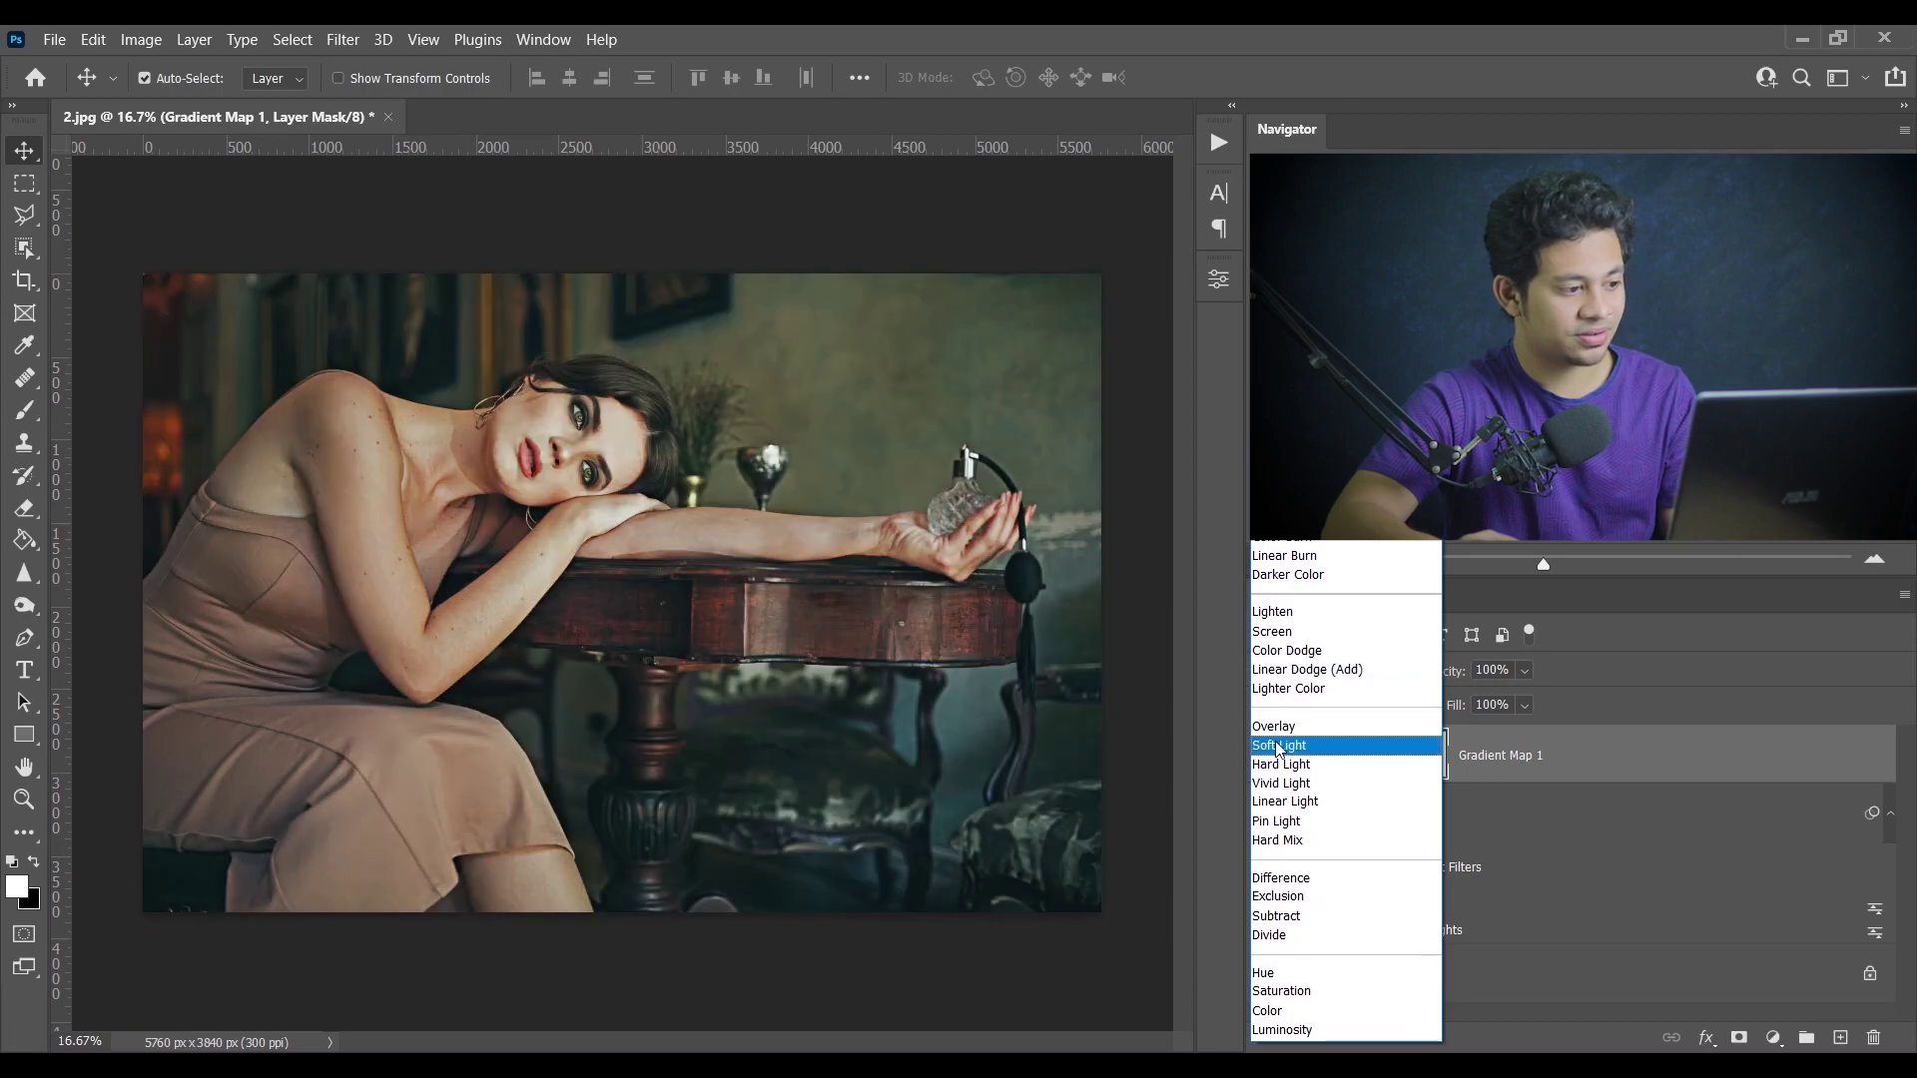
click(1276, 746)
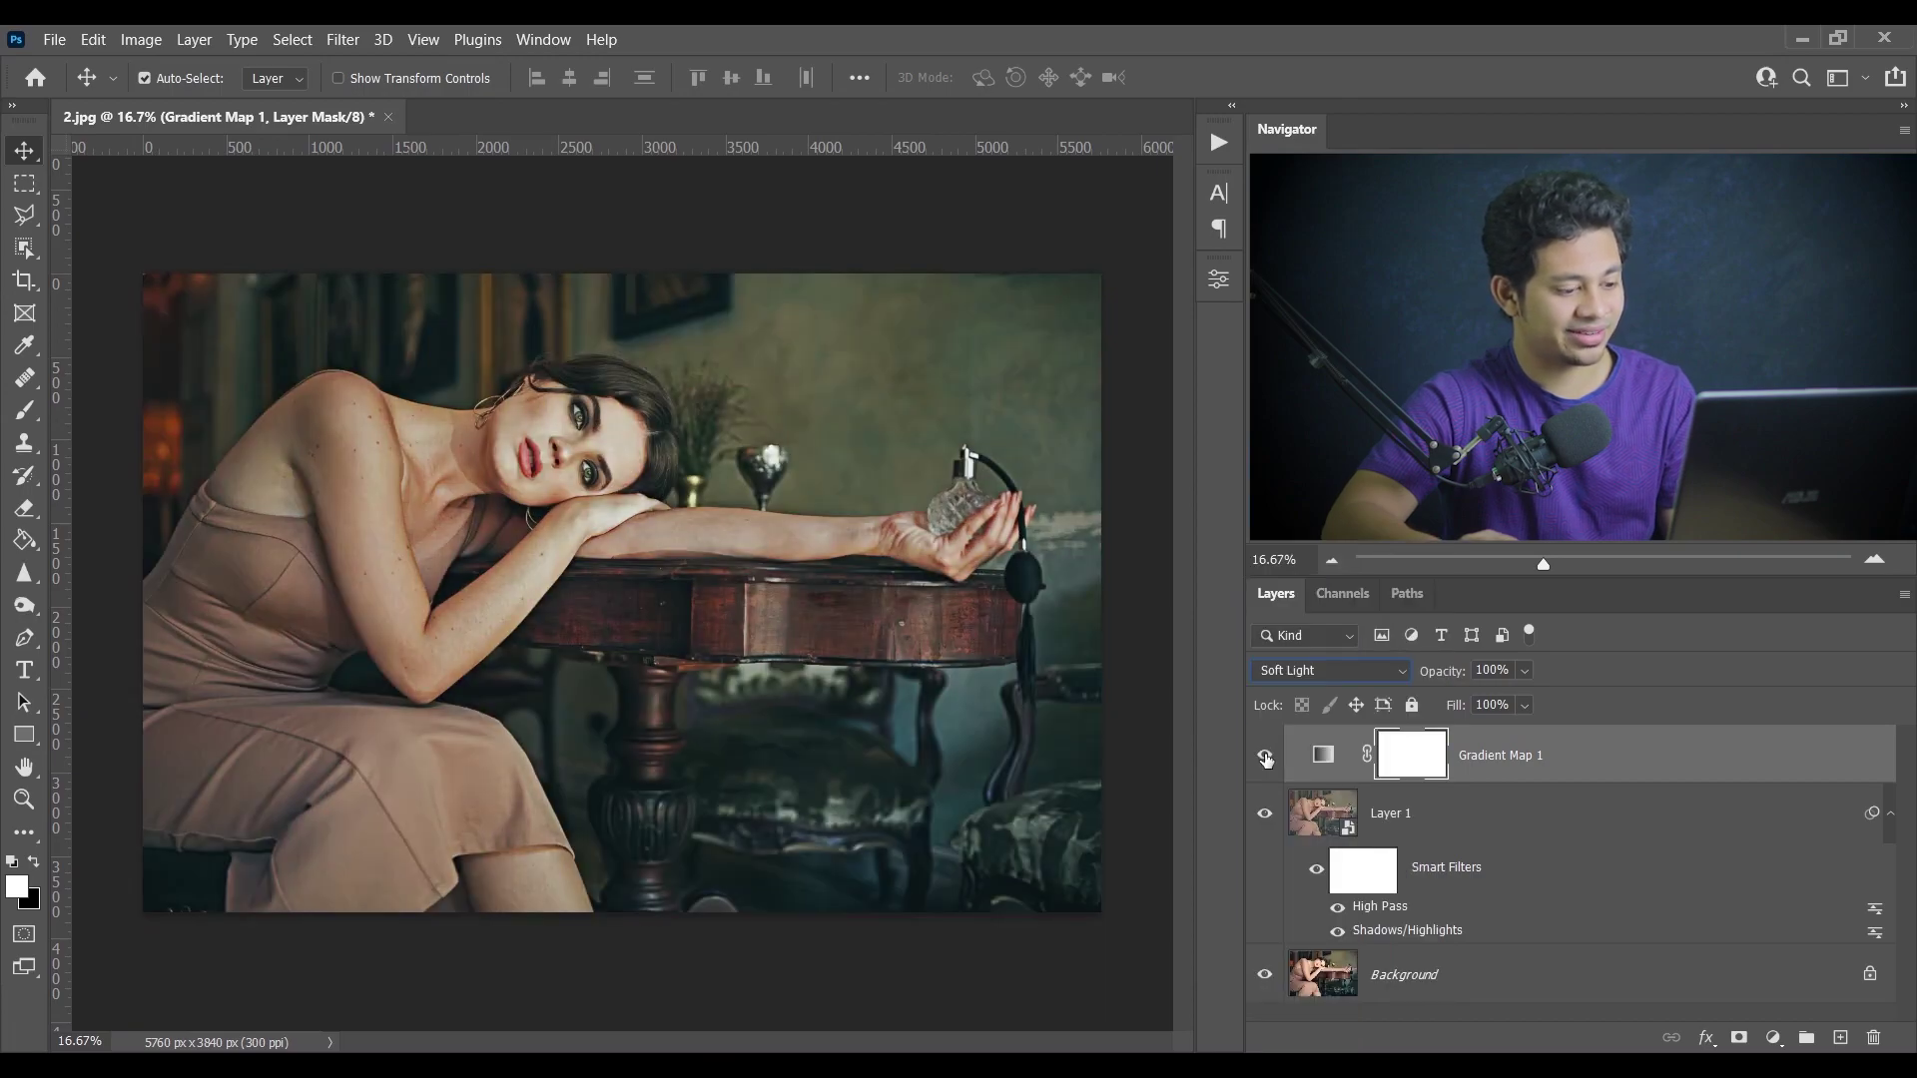
- Lower the Gradient Map layer's opacity to 60% and compare the image with the adjustment hidden and shown
click(1265, 756)
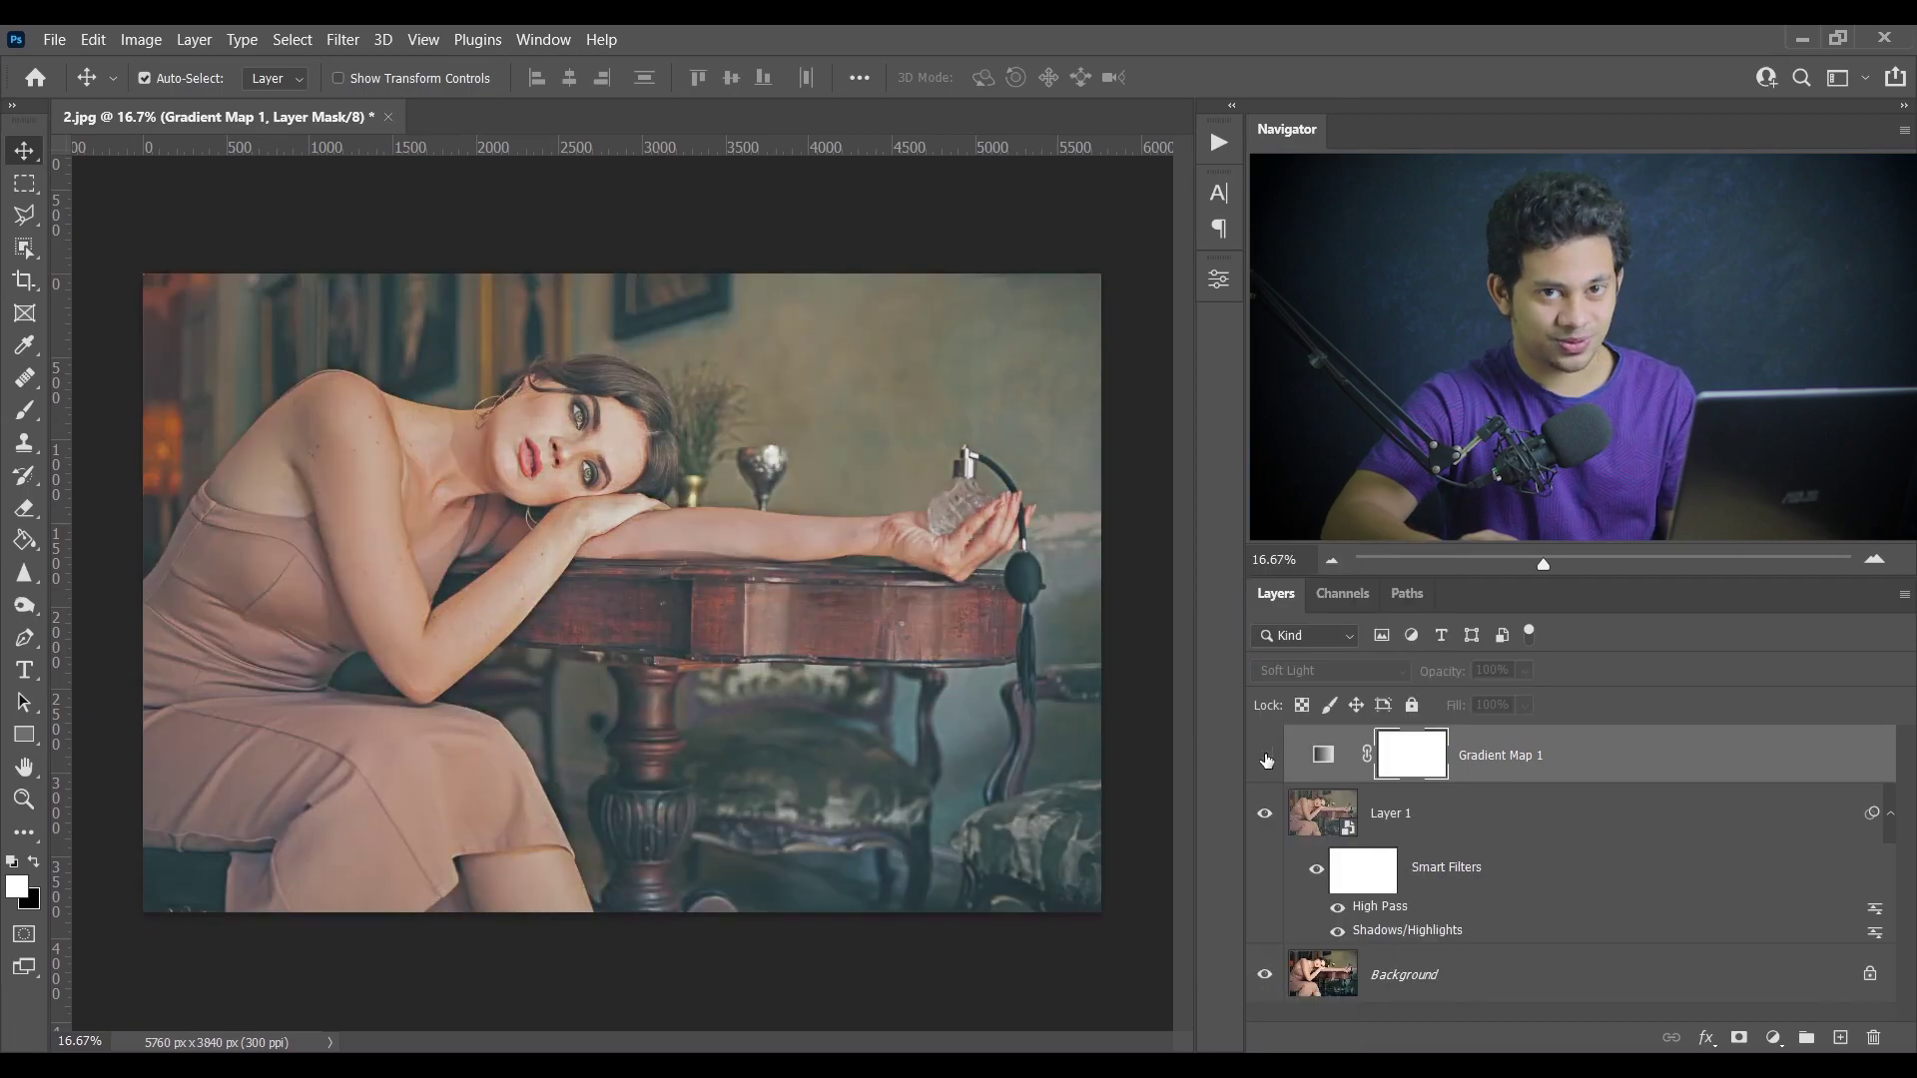
click(1265, 756)
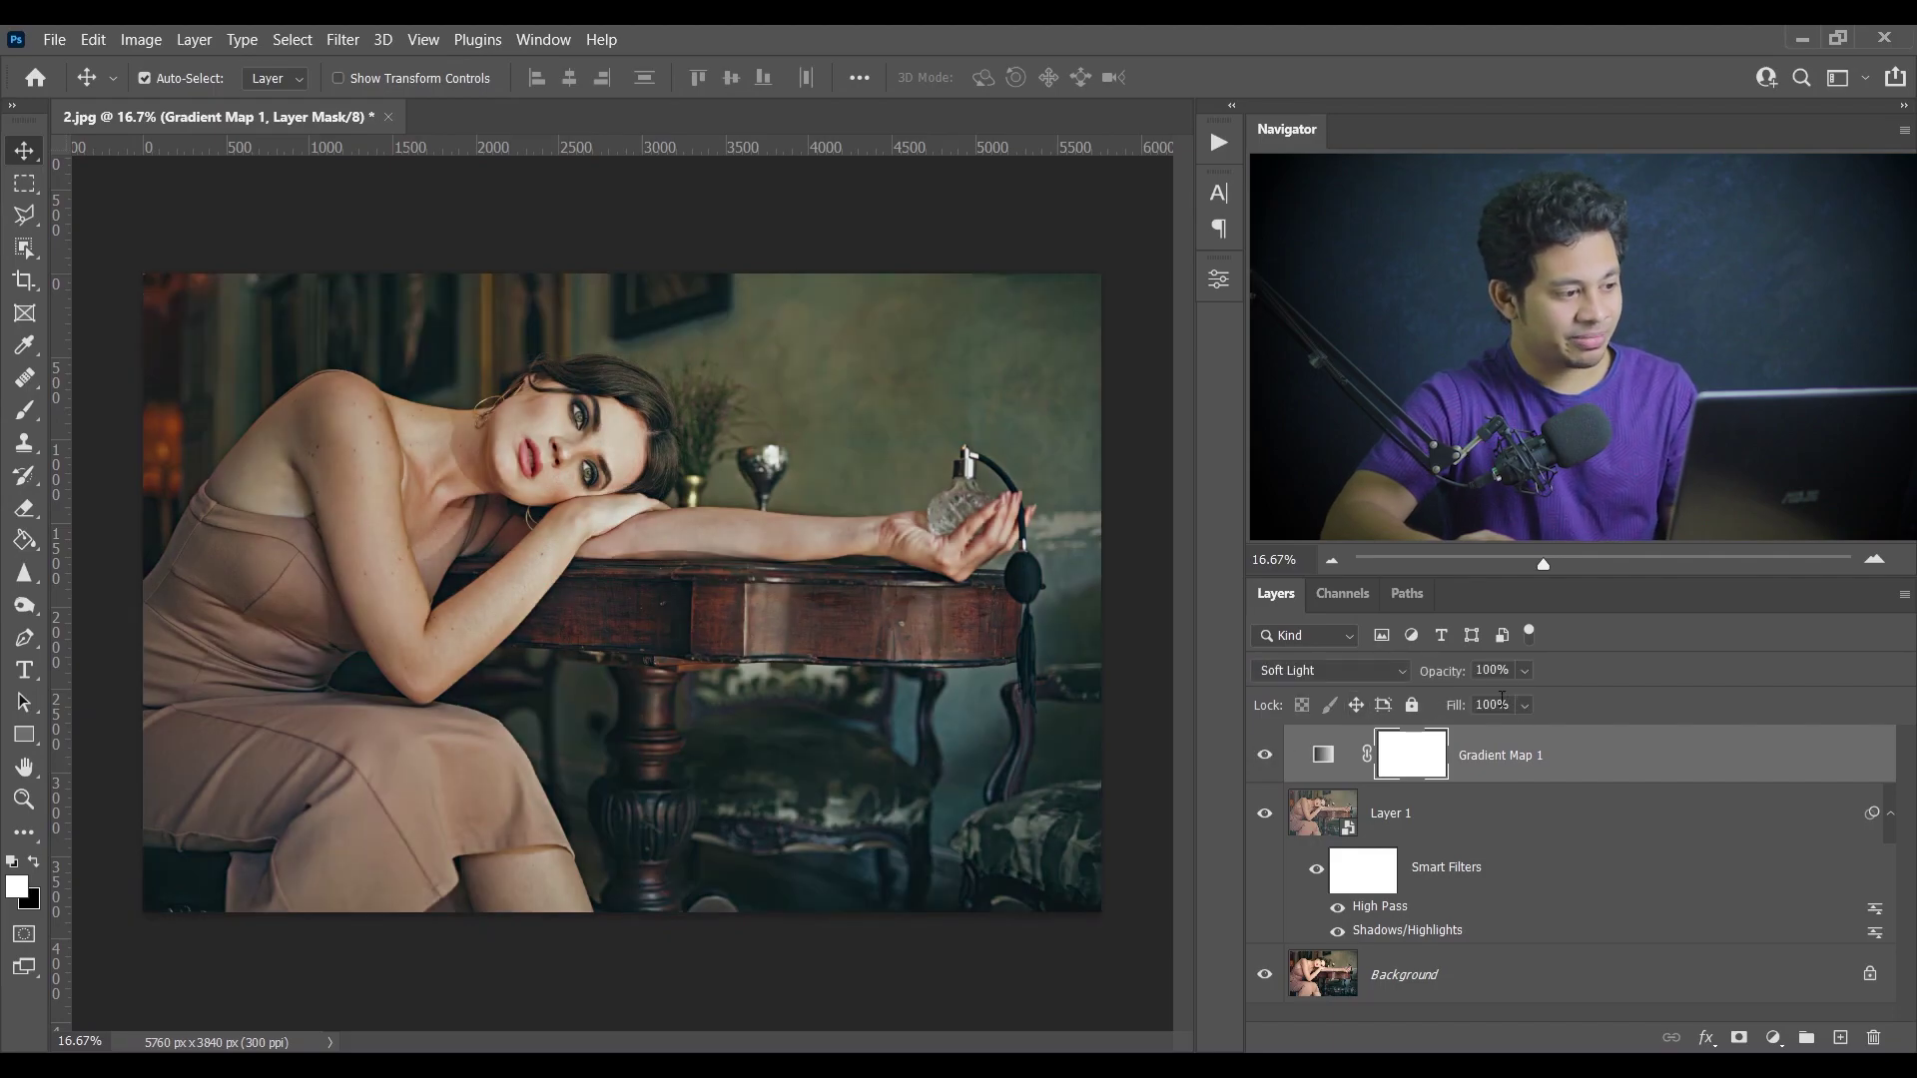
click(1524, 672)
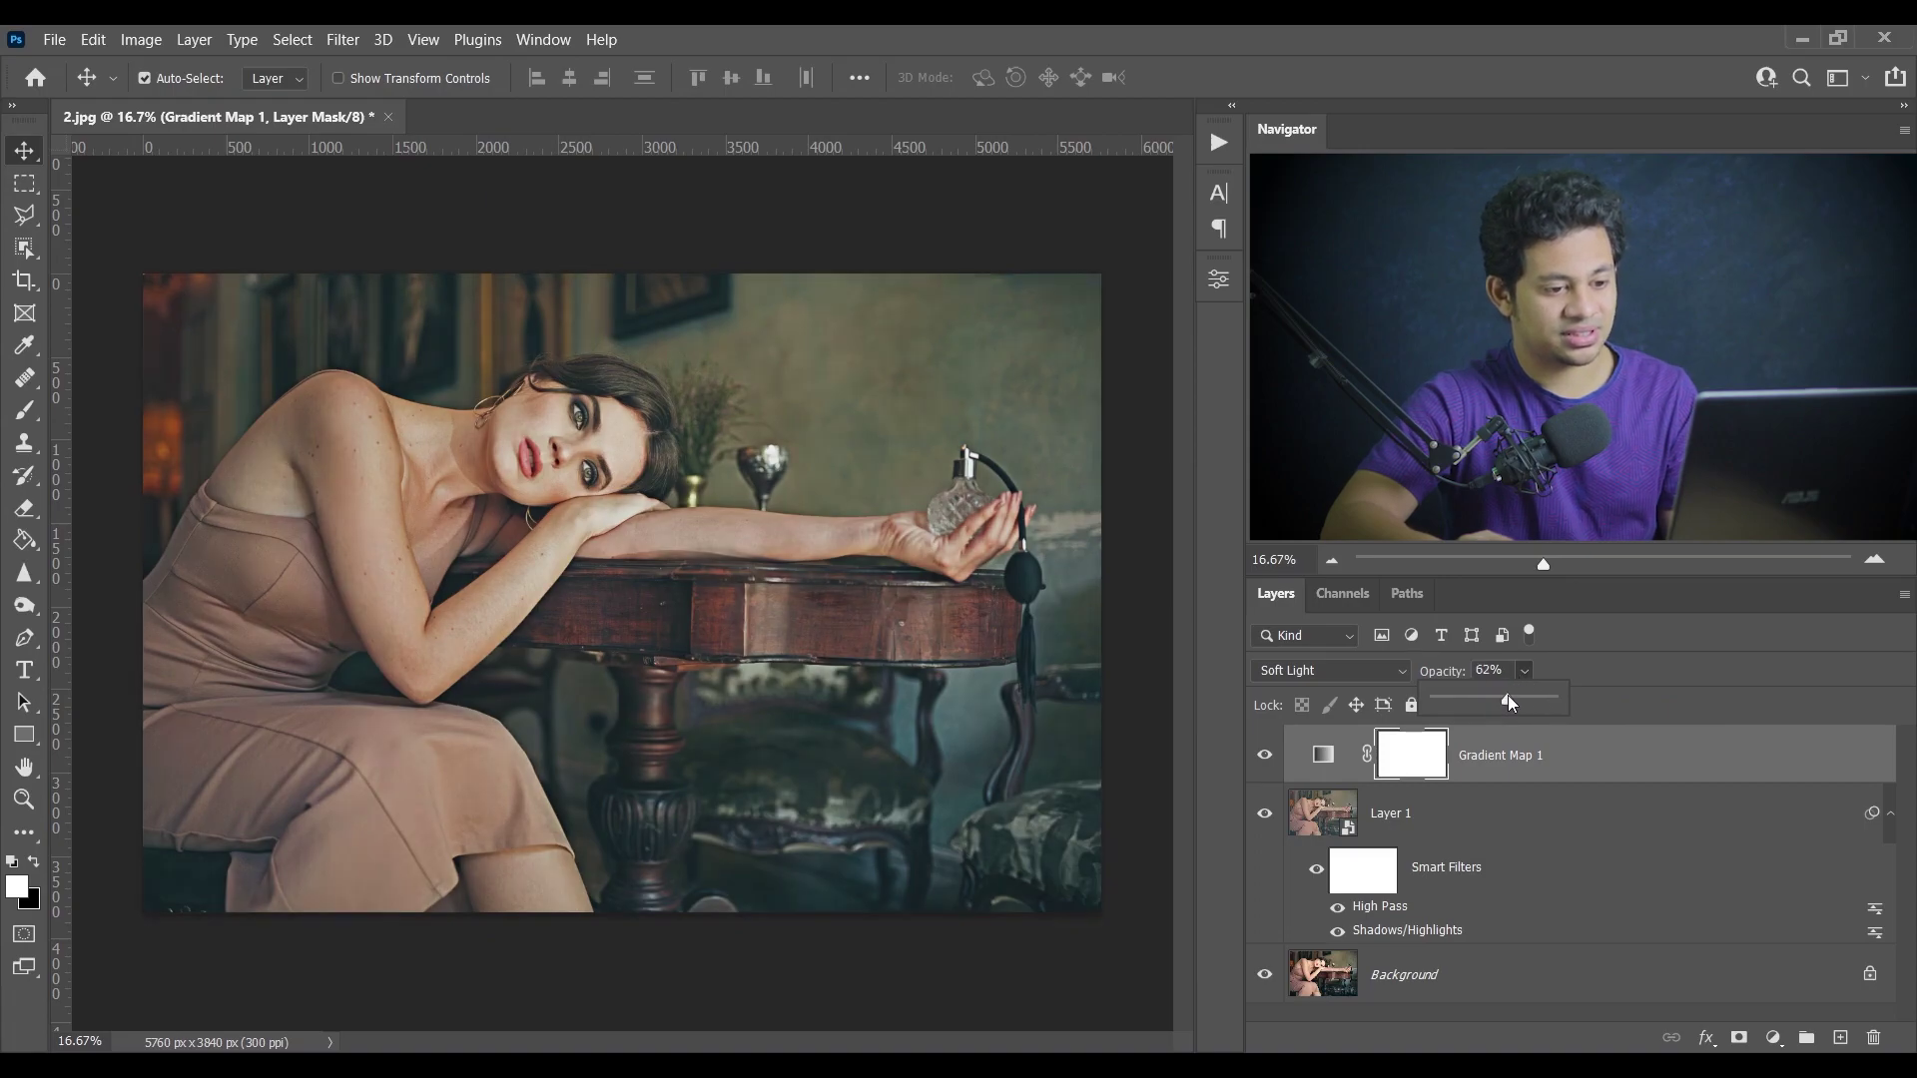
click(1323, 755)
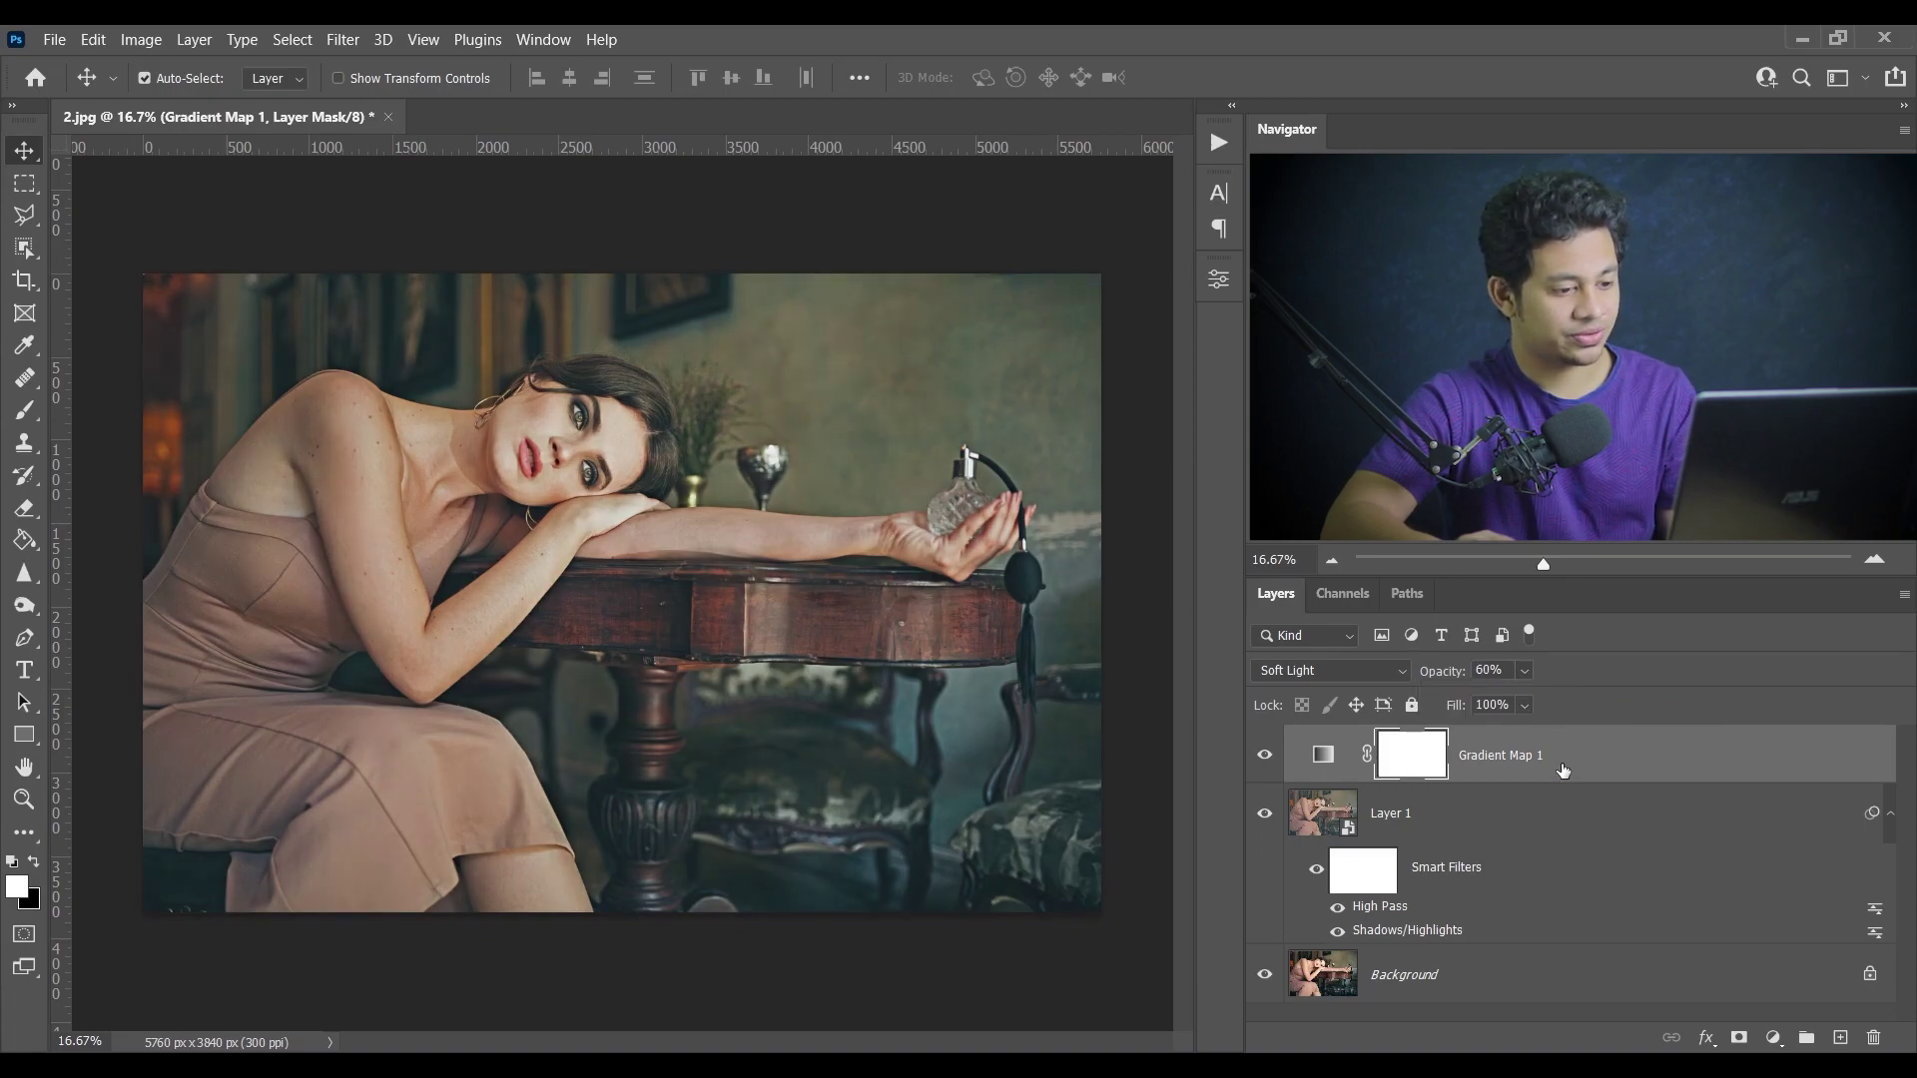
click(1262, 760)
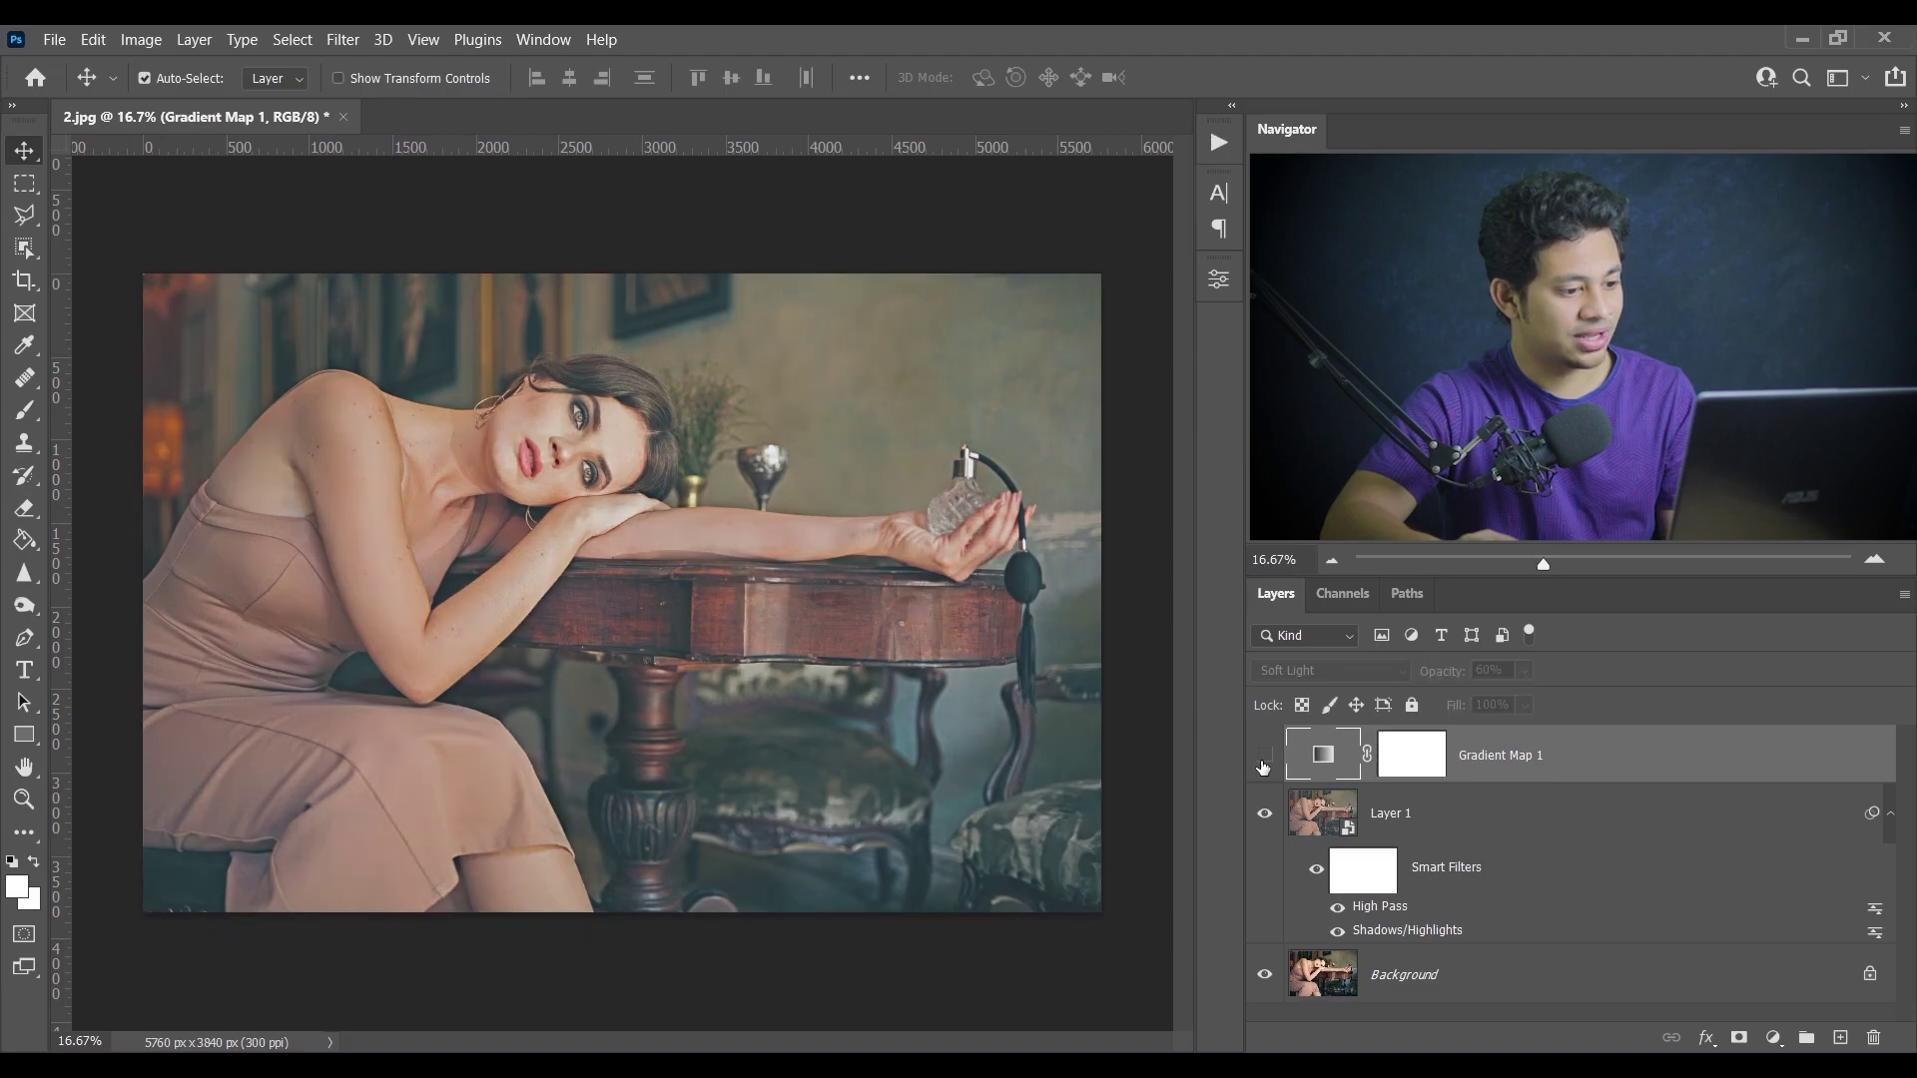
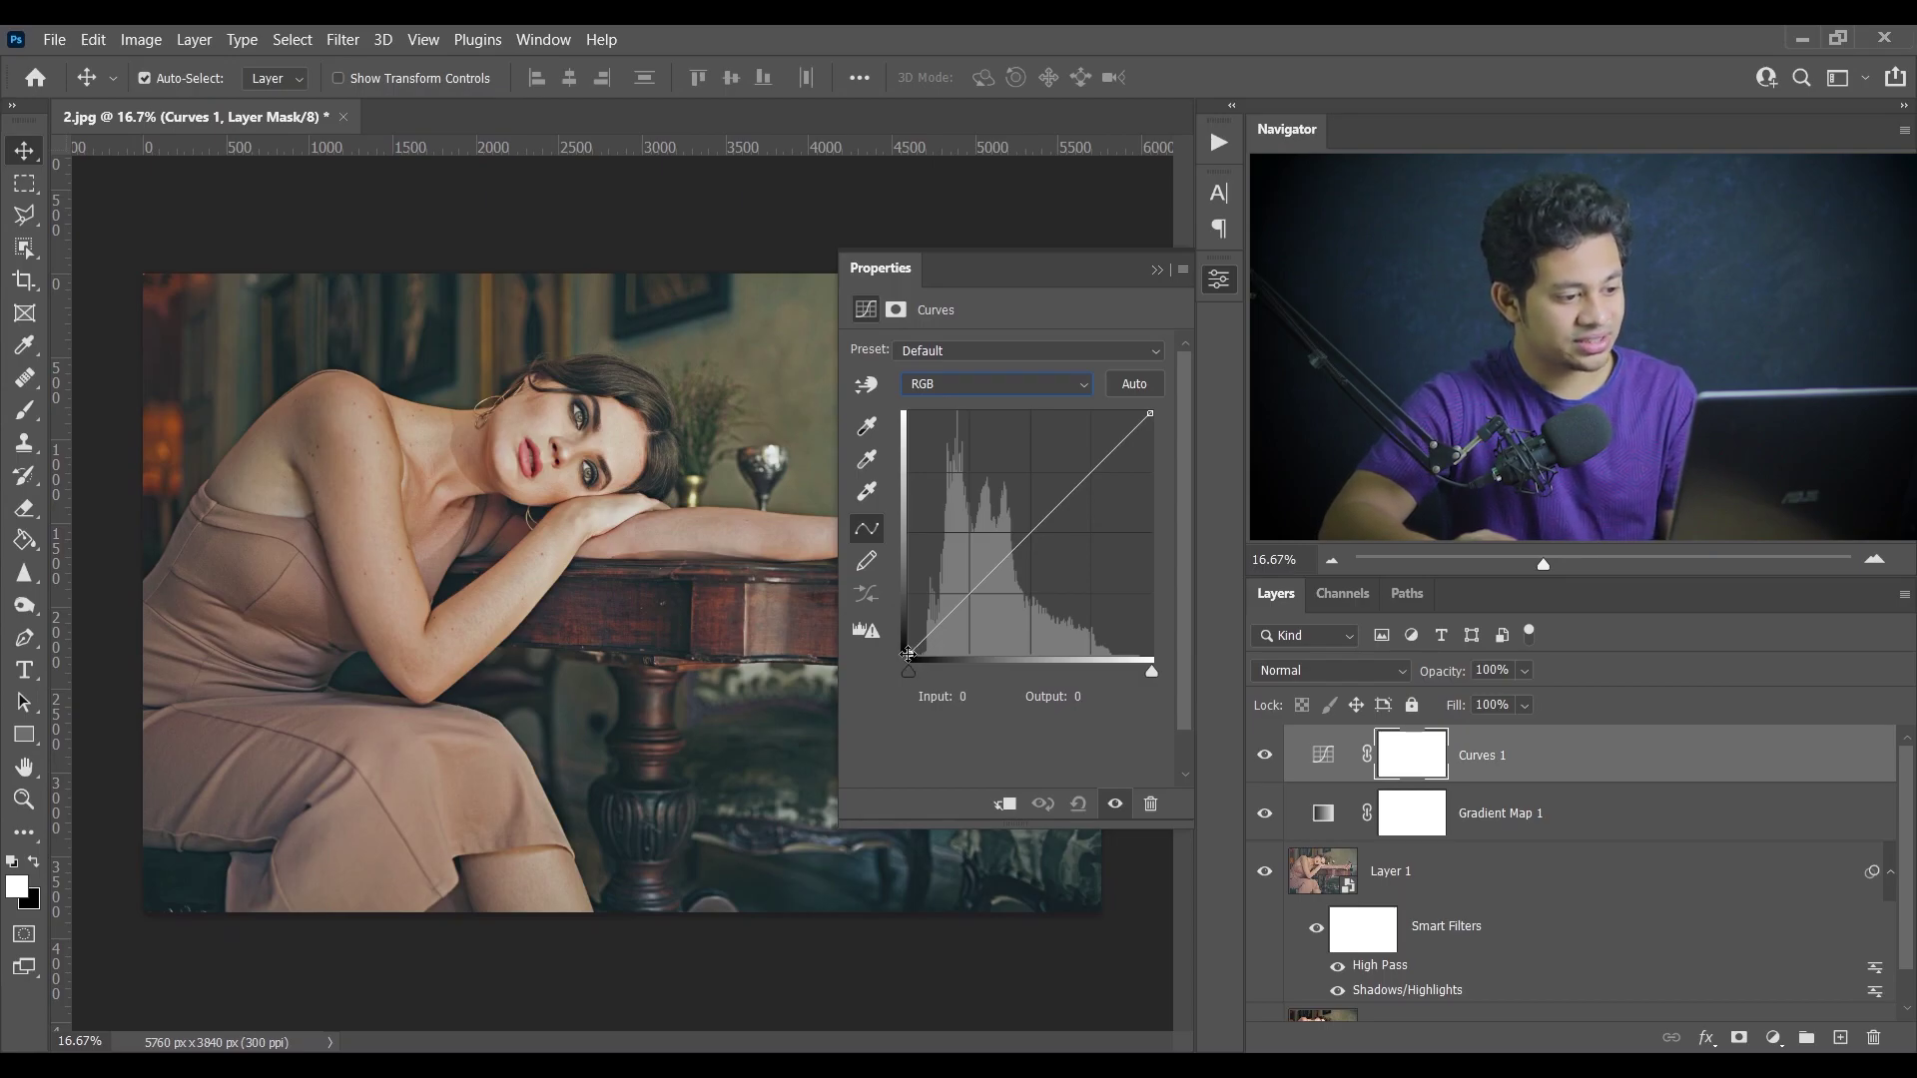
- On a Curves adjustment layer above the Gradient Map, raise the RGB black point to output 10 and add a point at input 129, output 123
drag(906, 653, 904, 644)
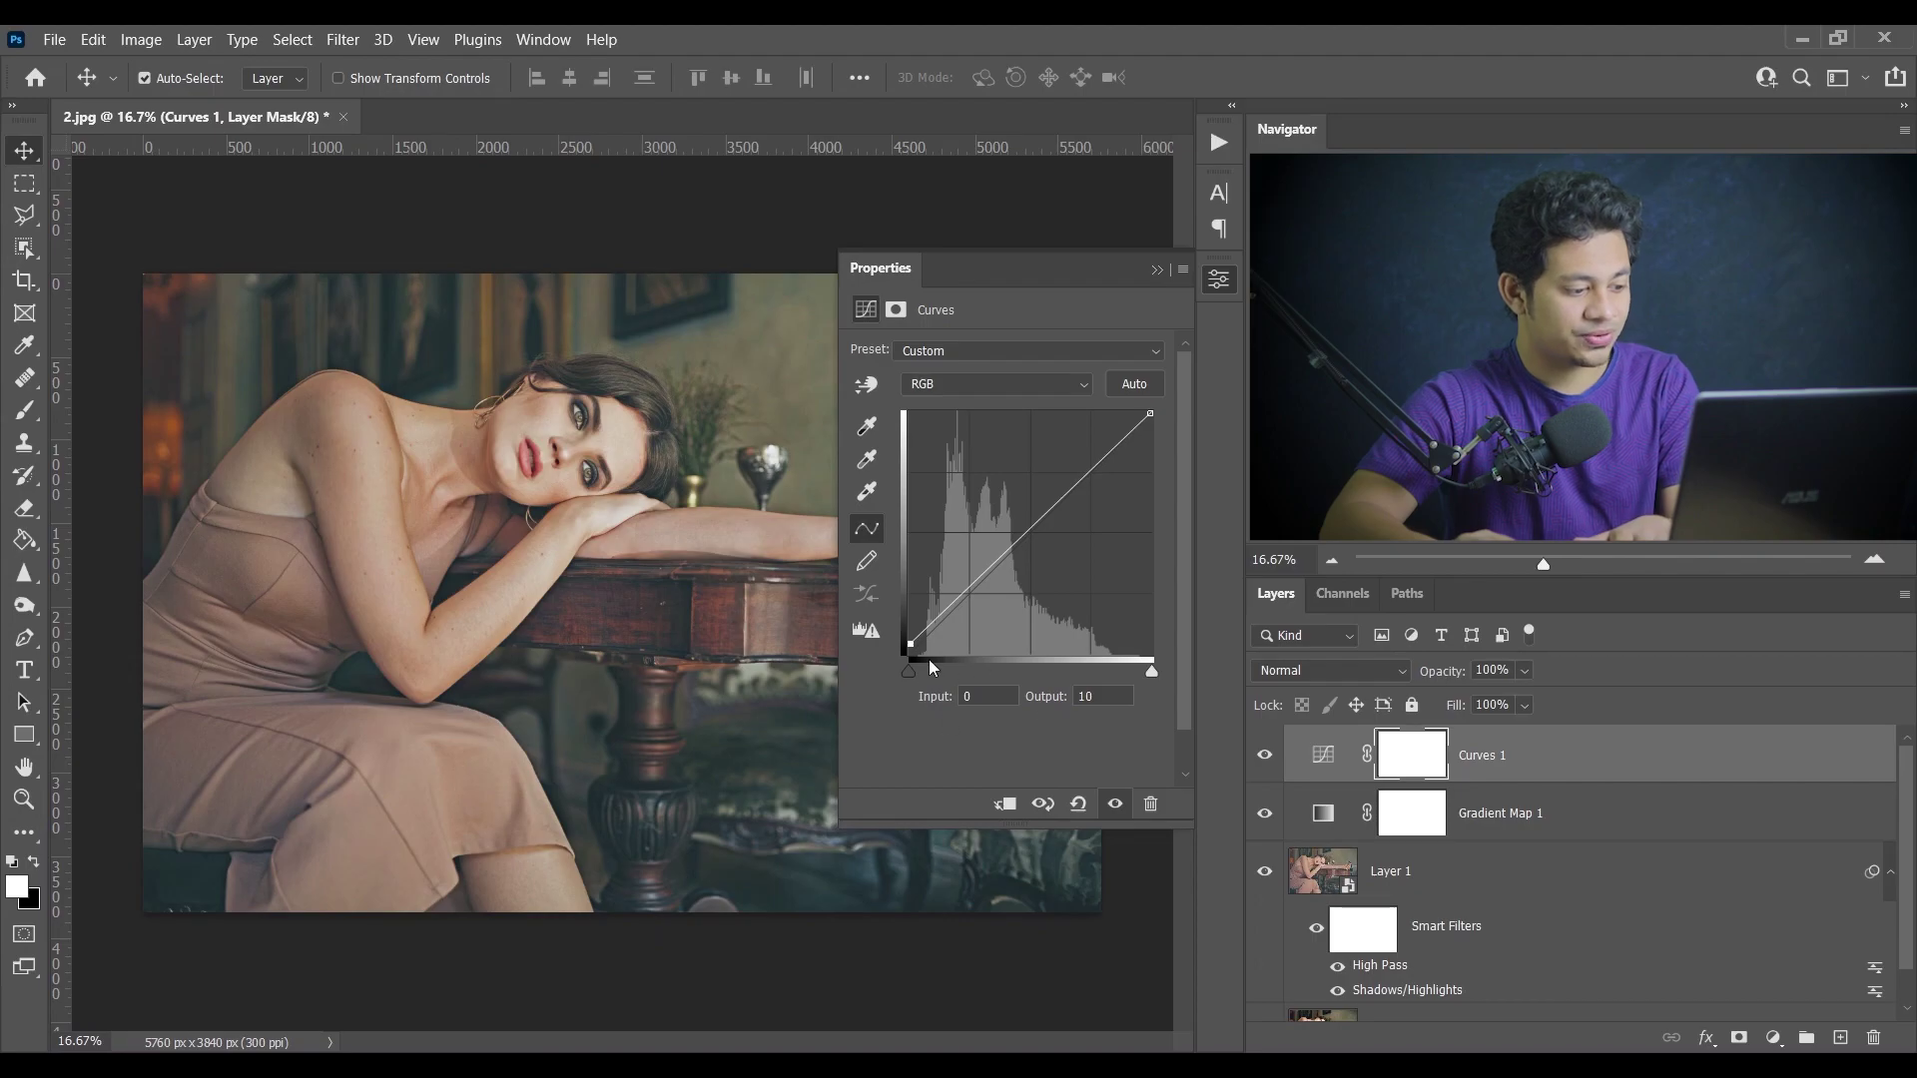
drag(1030, 534, 1037, 537)
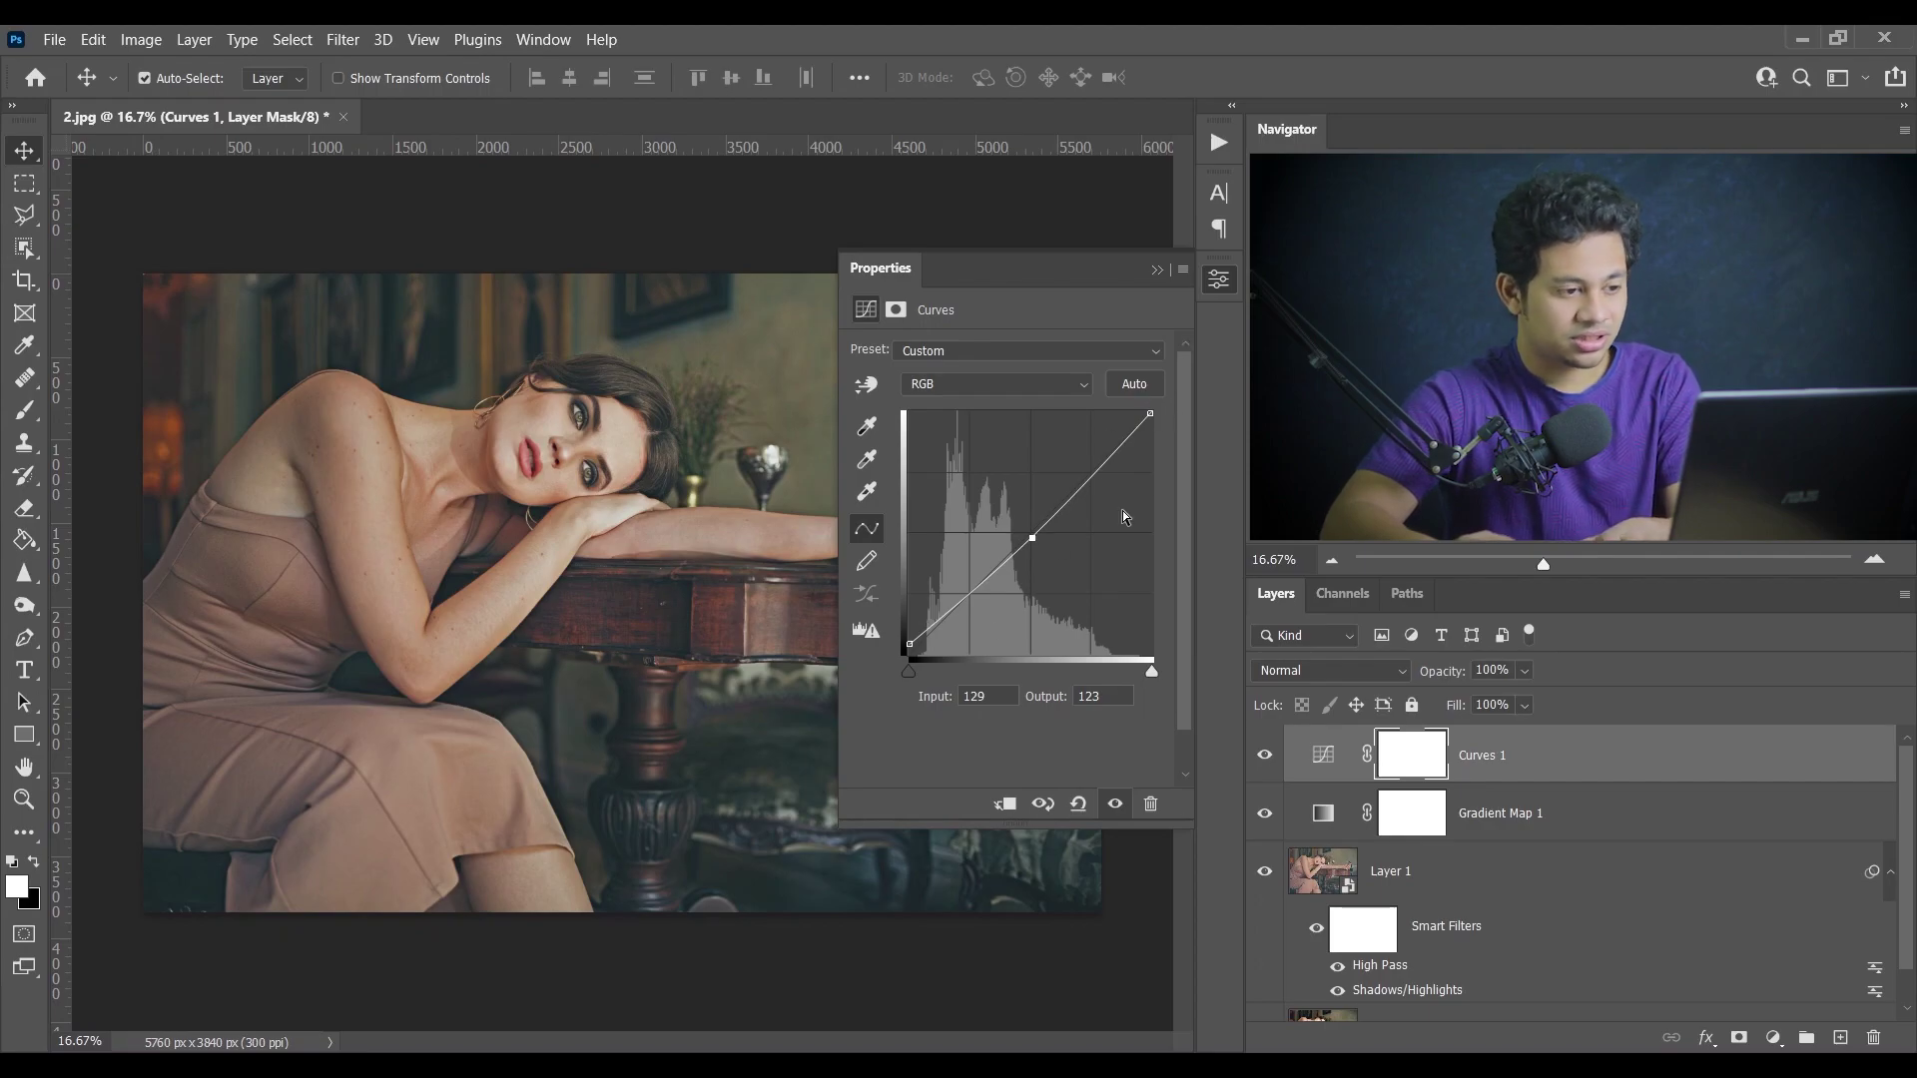
- In the Curves adjustment's Blue channel, lift the black point above output 22 and anchor the midtones at input 129, output 128
click(1017, 387)
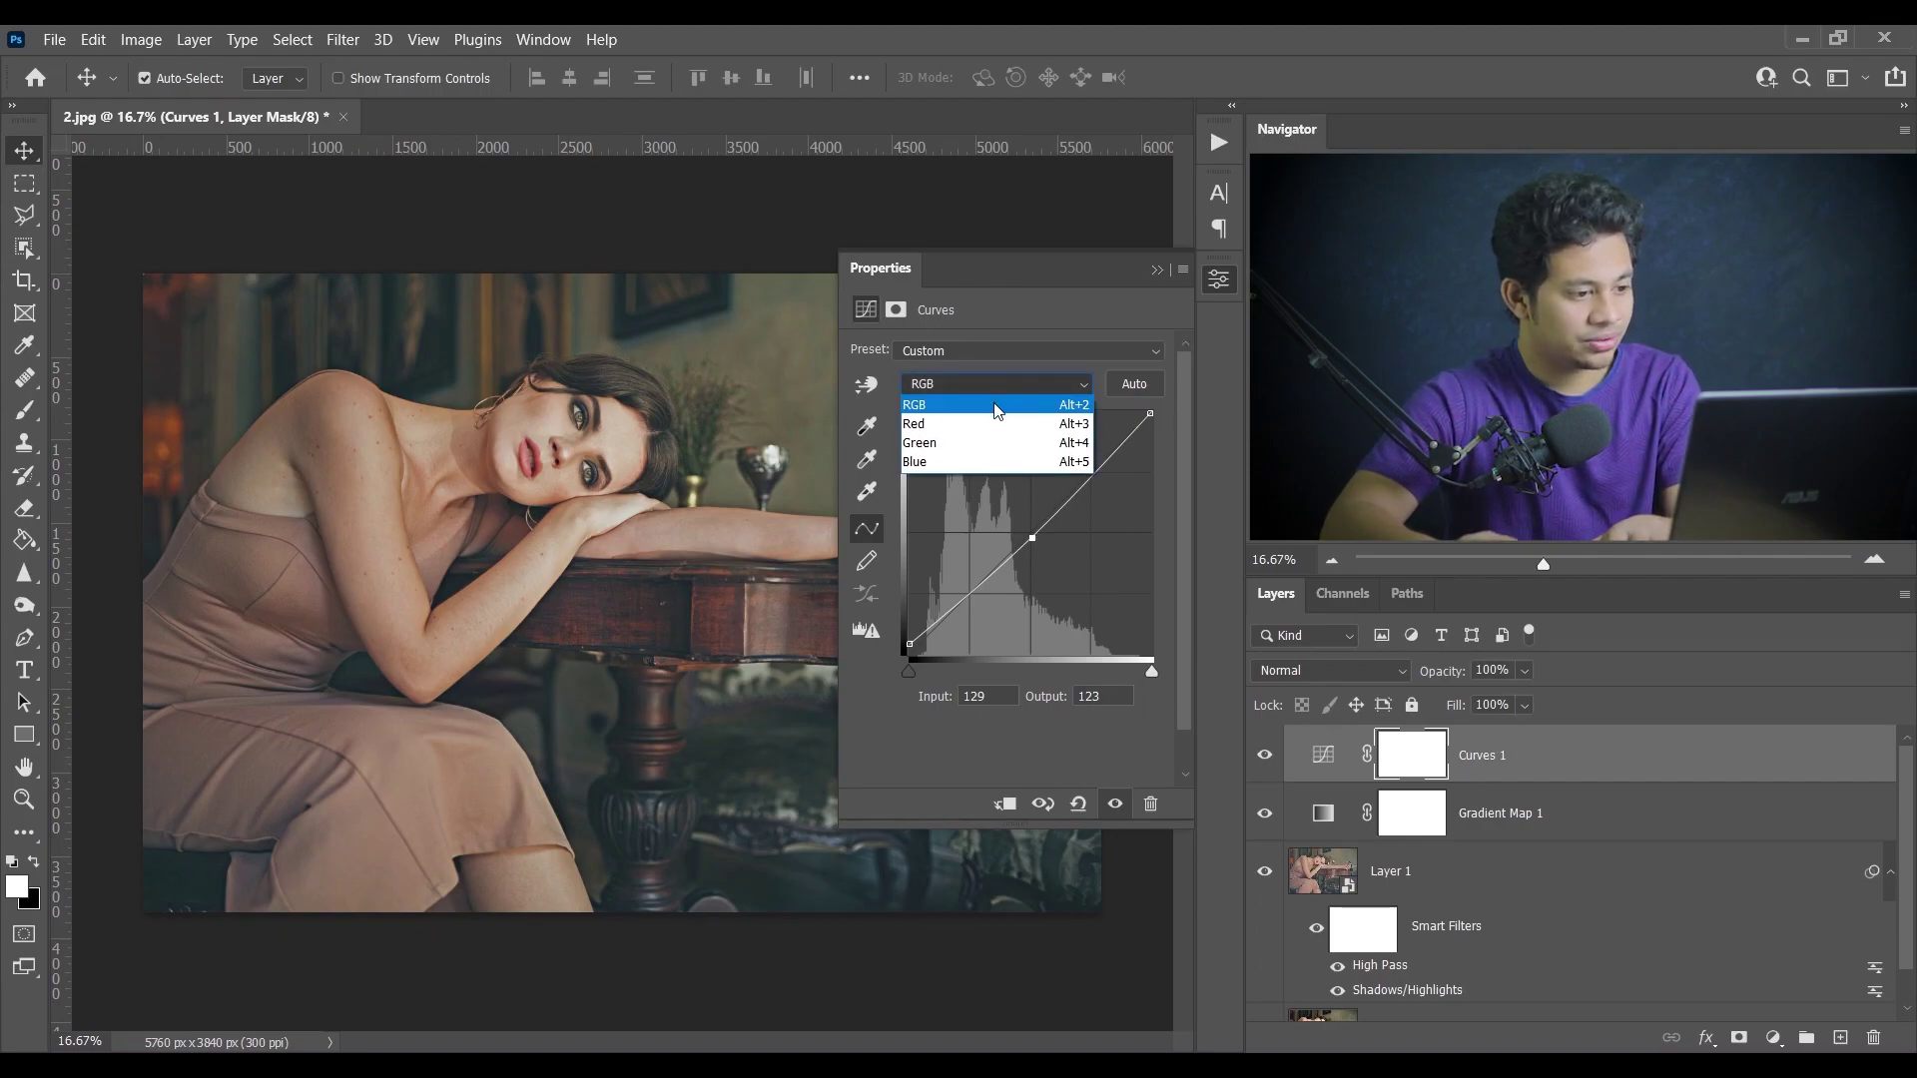
click(949, 469)
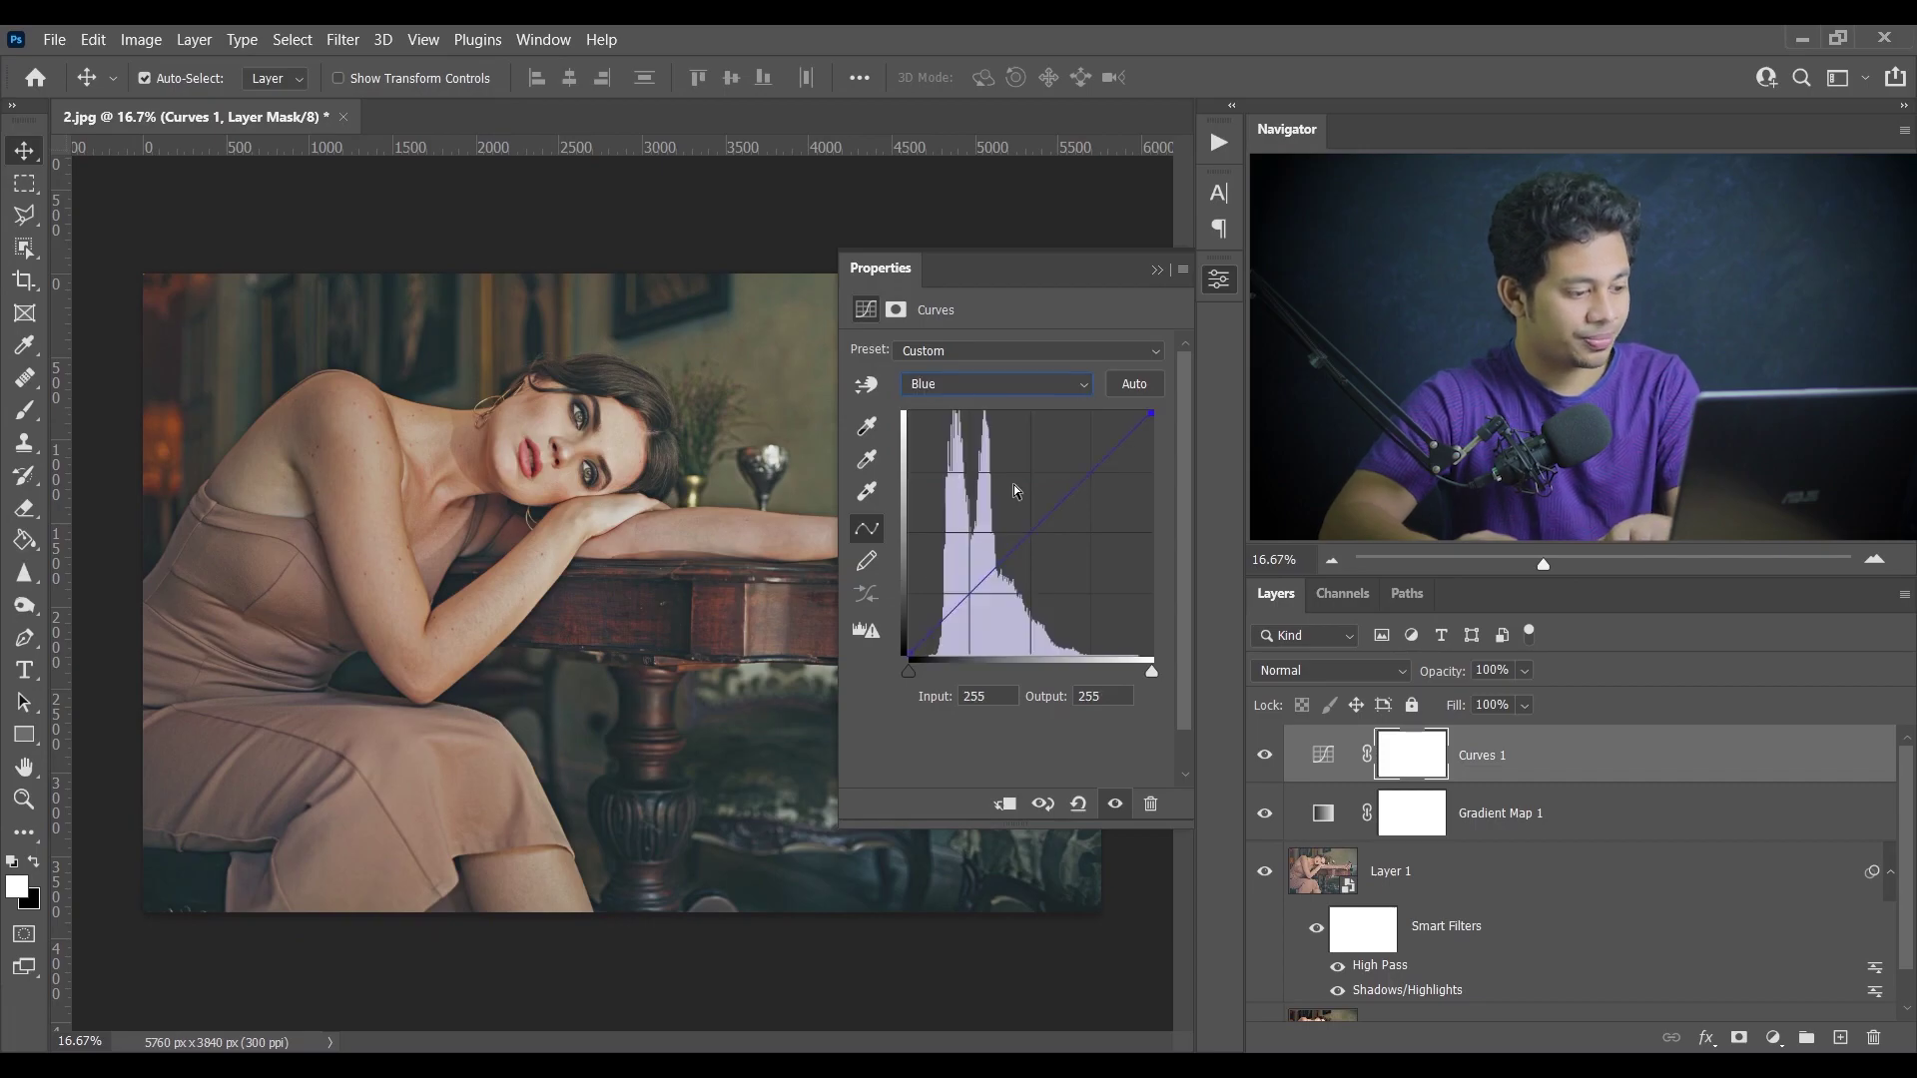
click(907, 651)
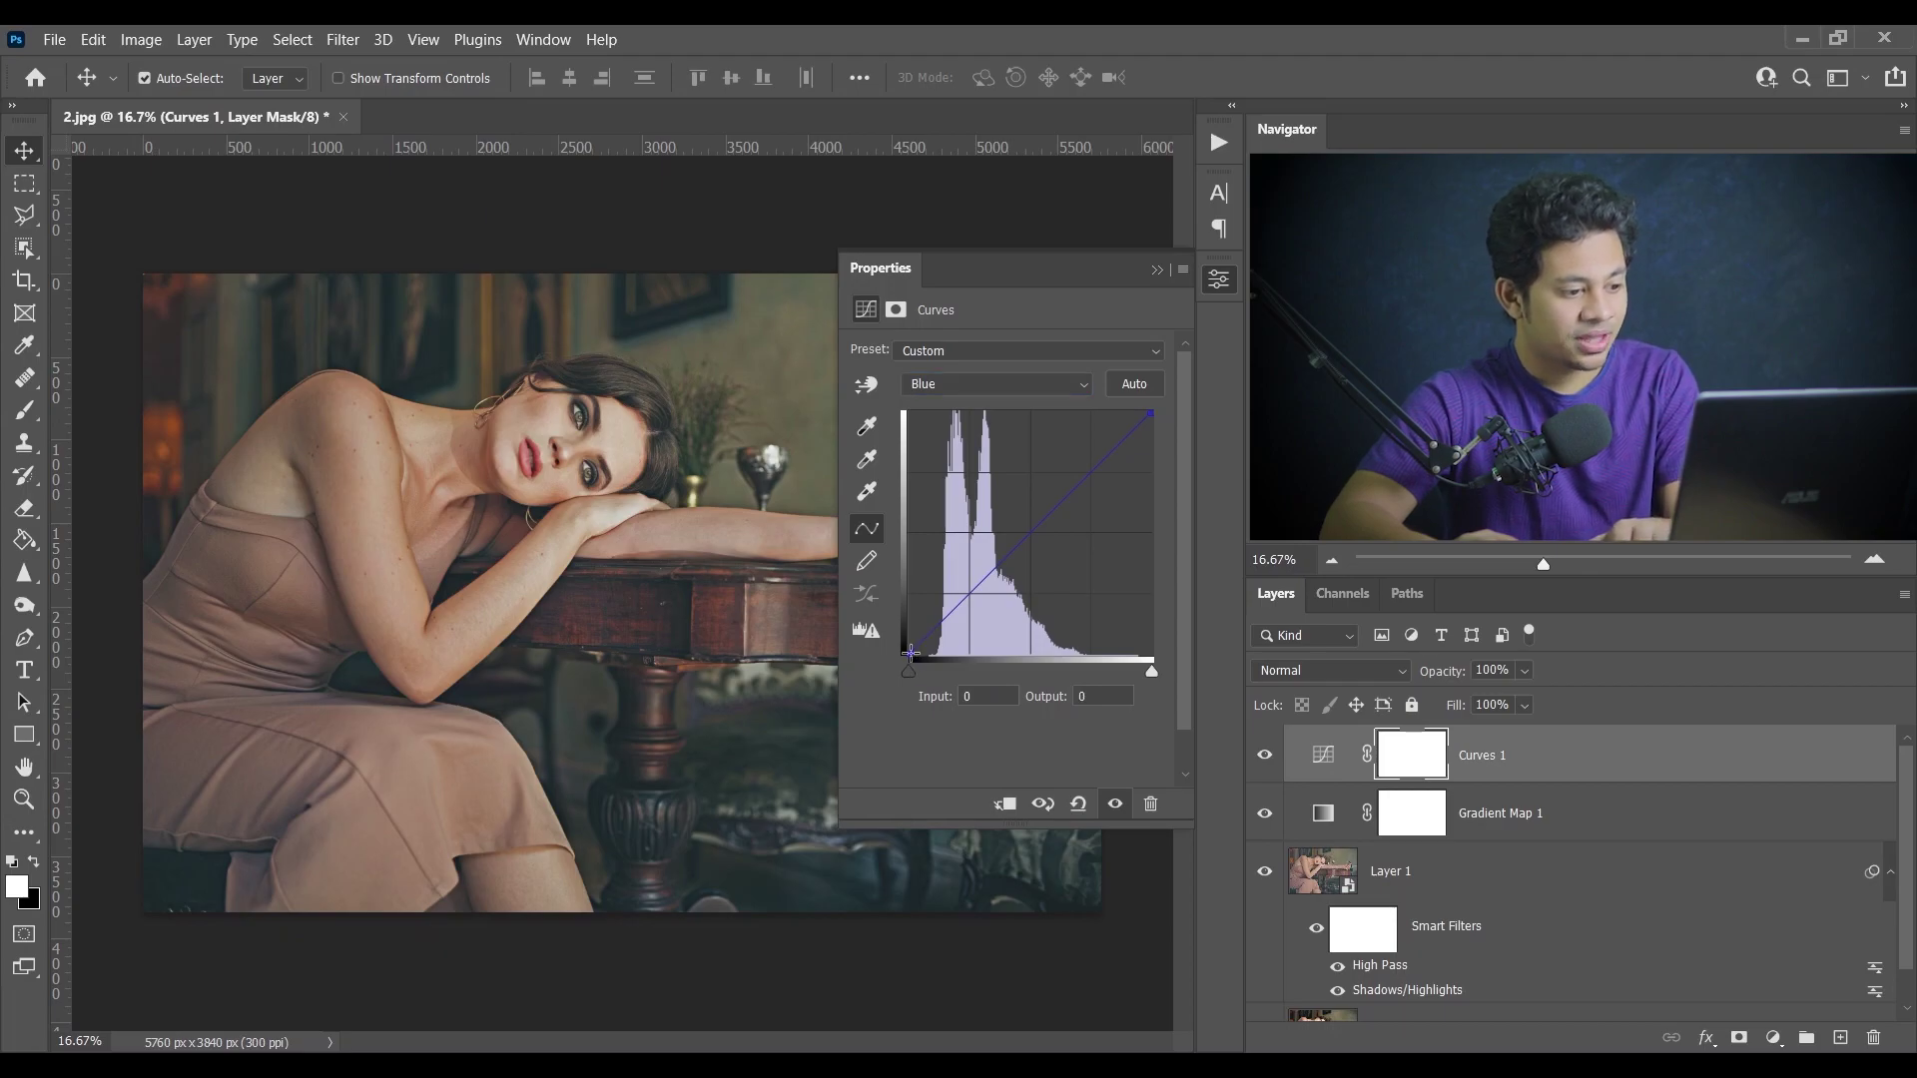
drag(910, 651, 904, 630)
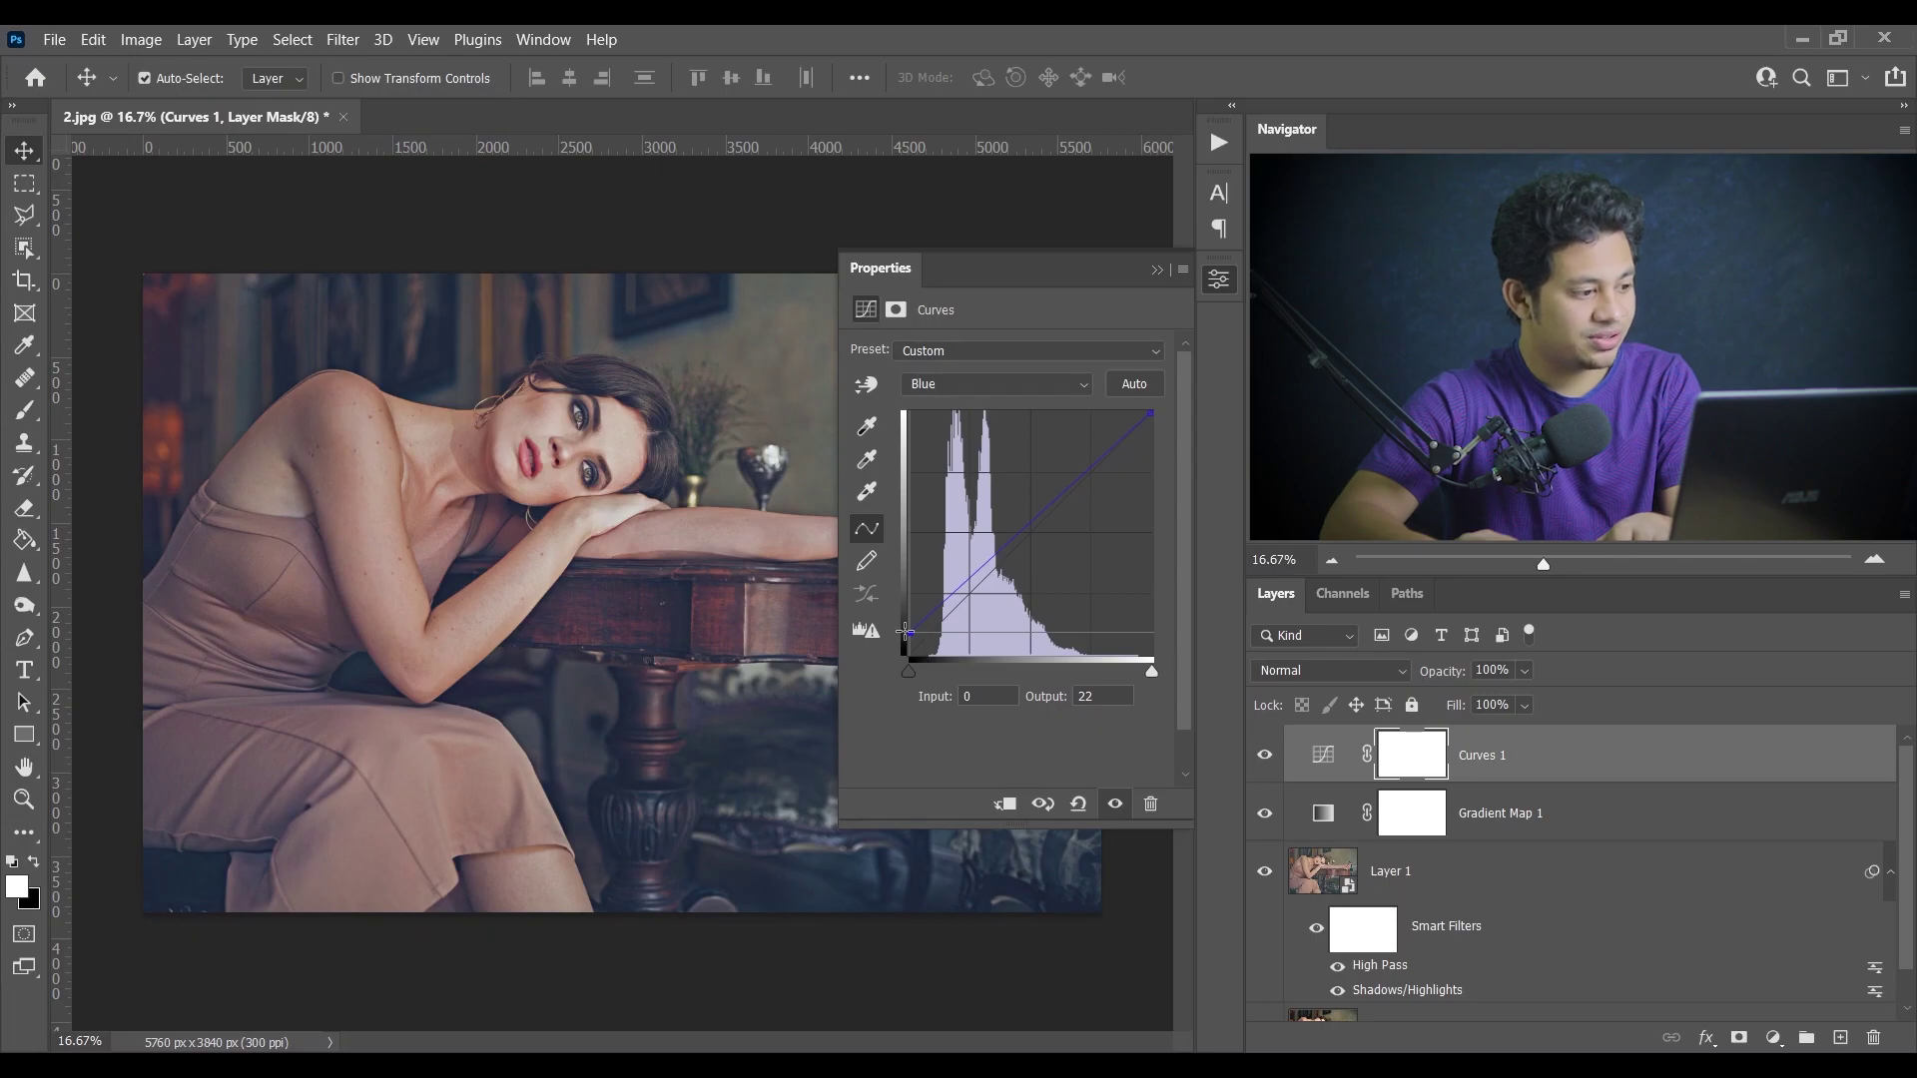
drag(905, 632, 904, 623)
drag(1029, 522, 1033, 537)
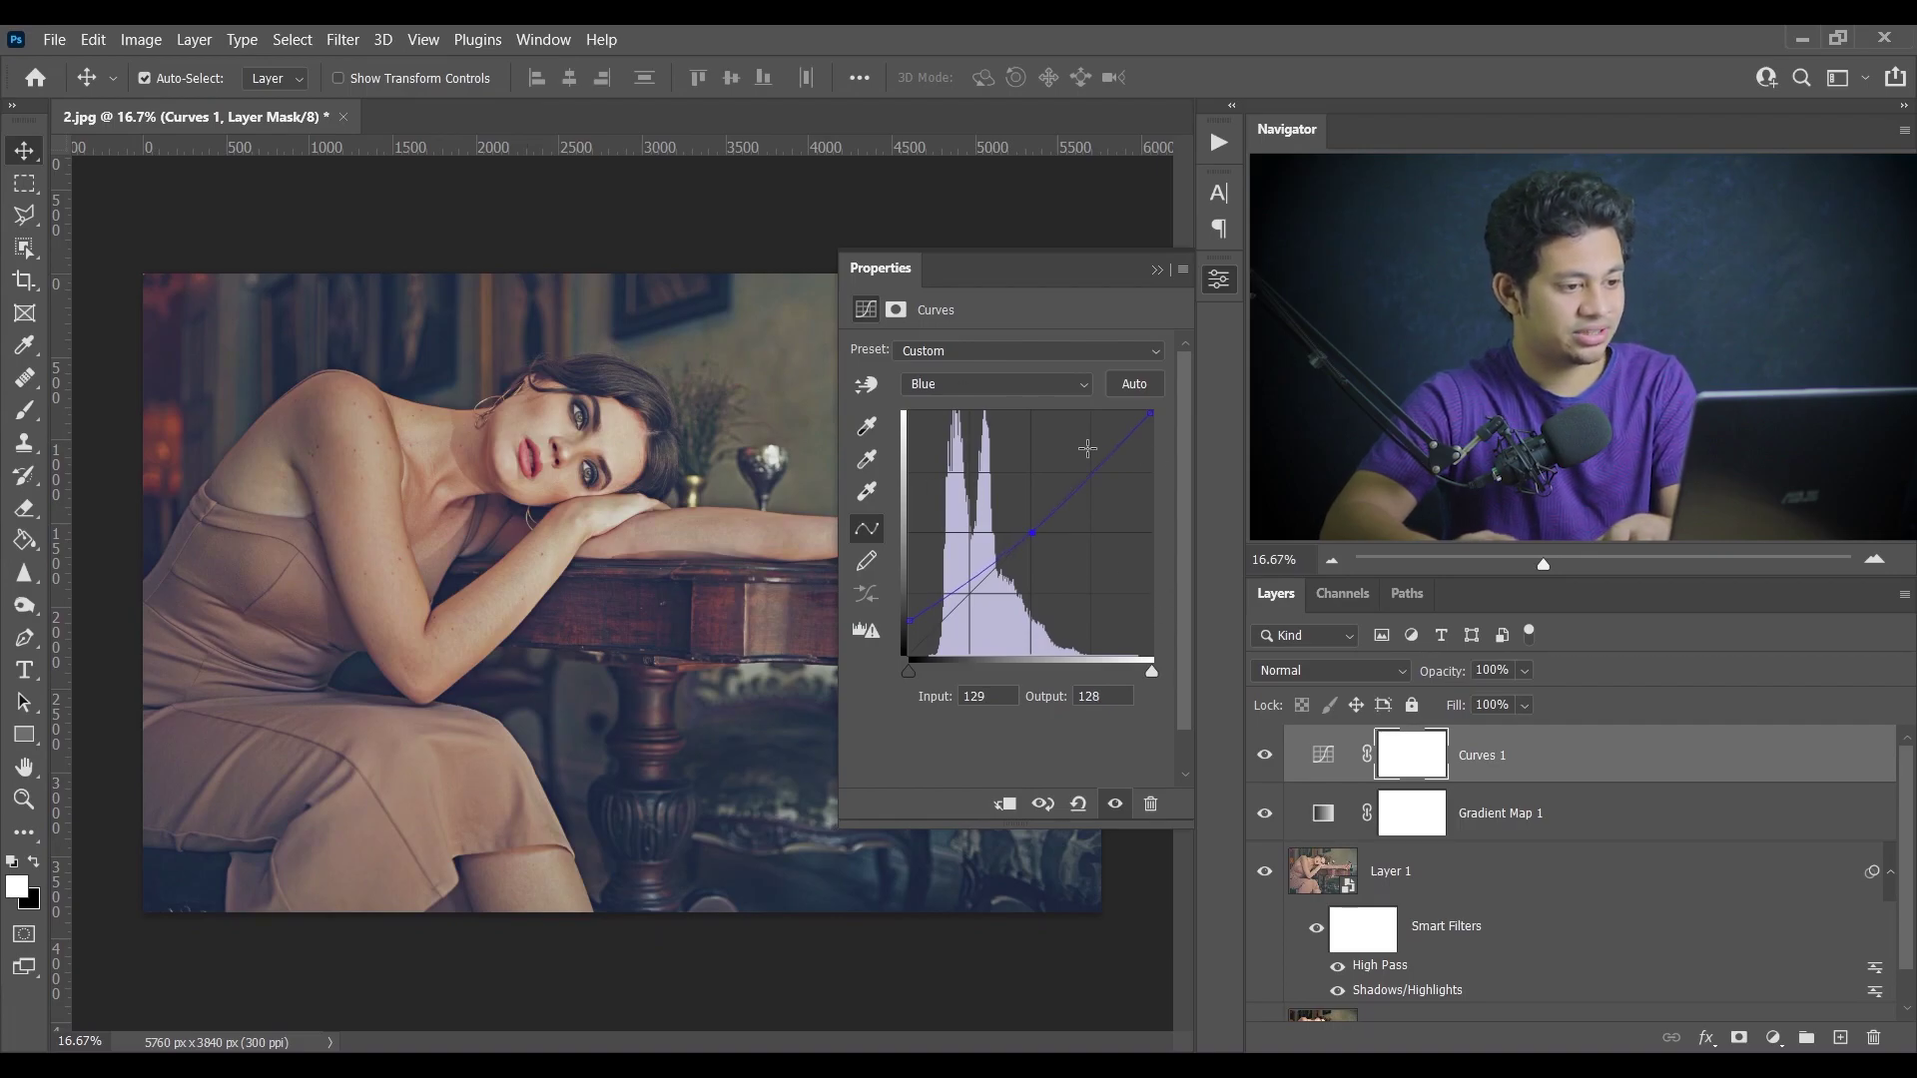
click(1219, 279)
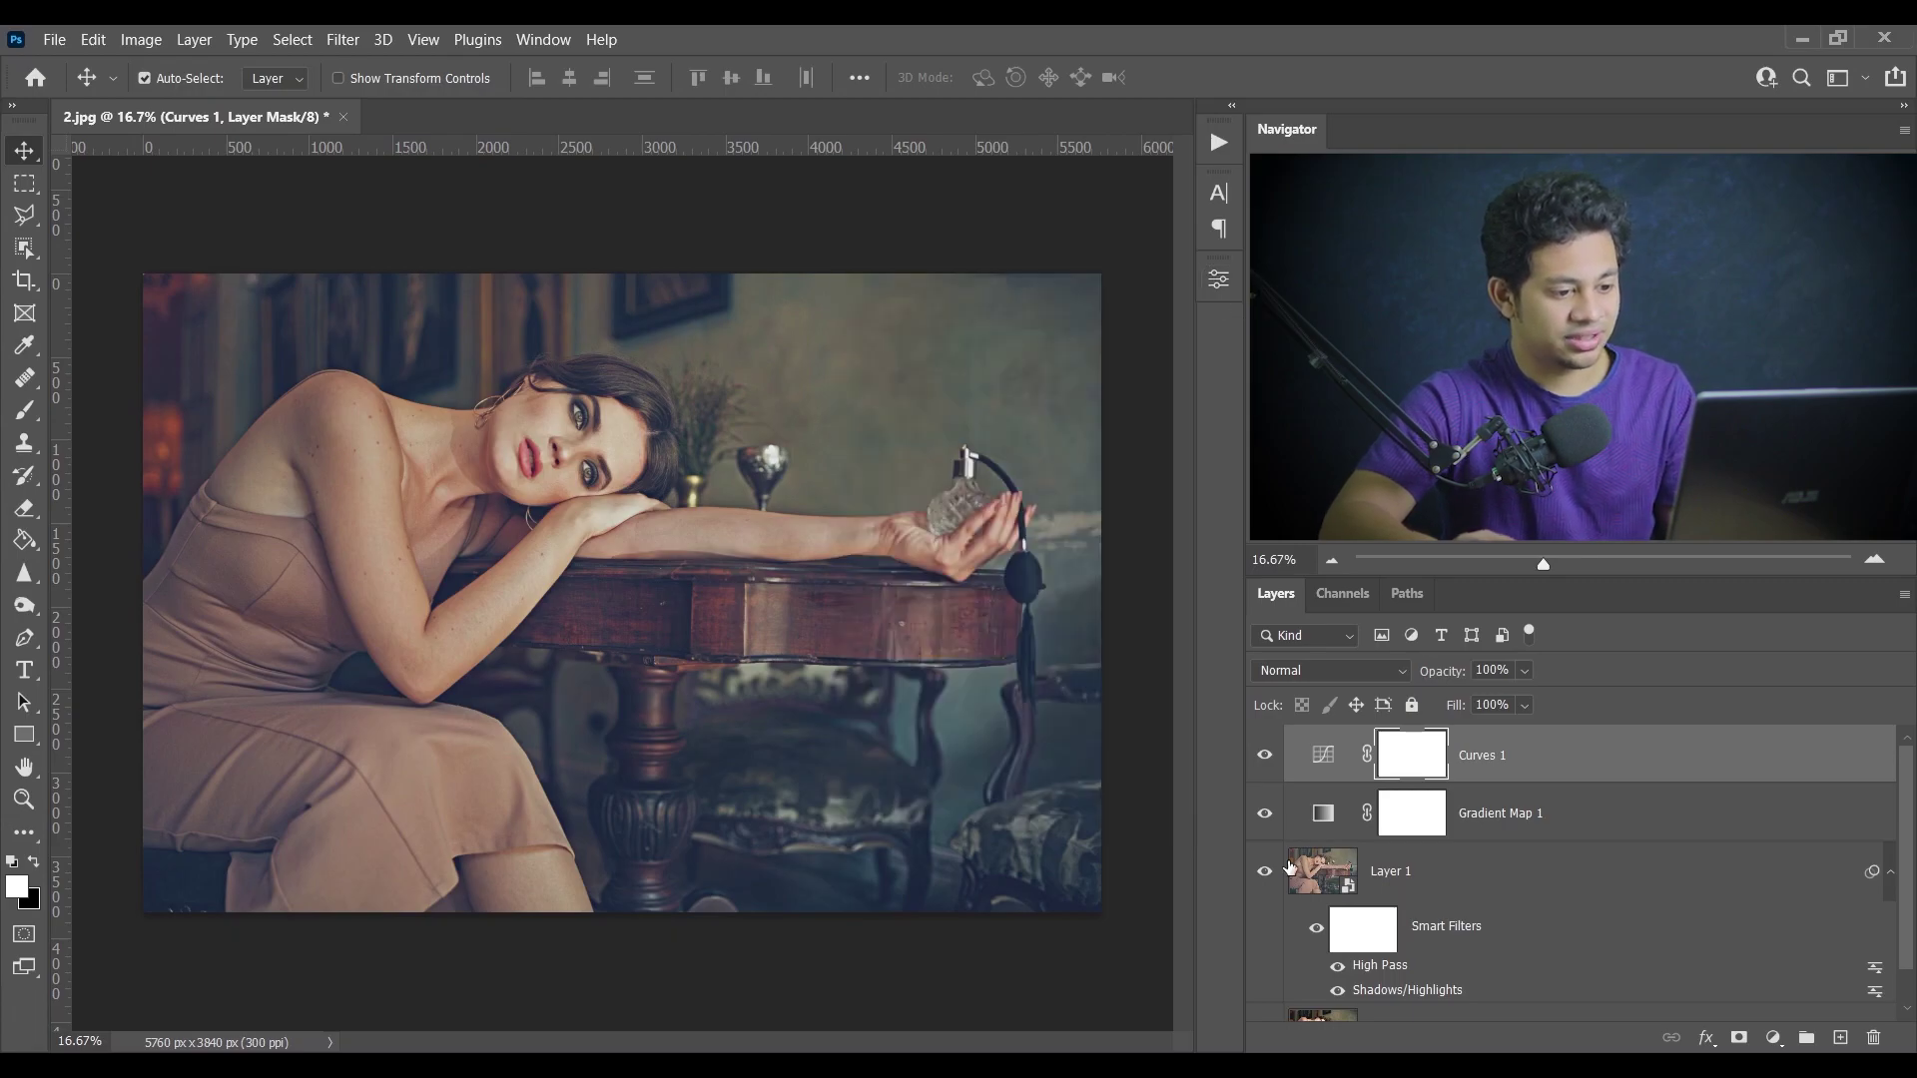
- Compare the image with the Curves adjustment hidden and shown
click(1265, 761)
click(1265, 762)
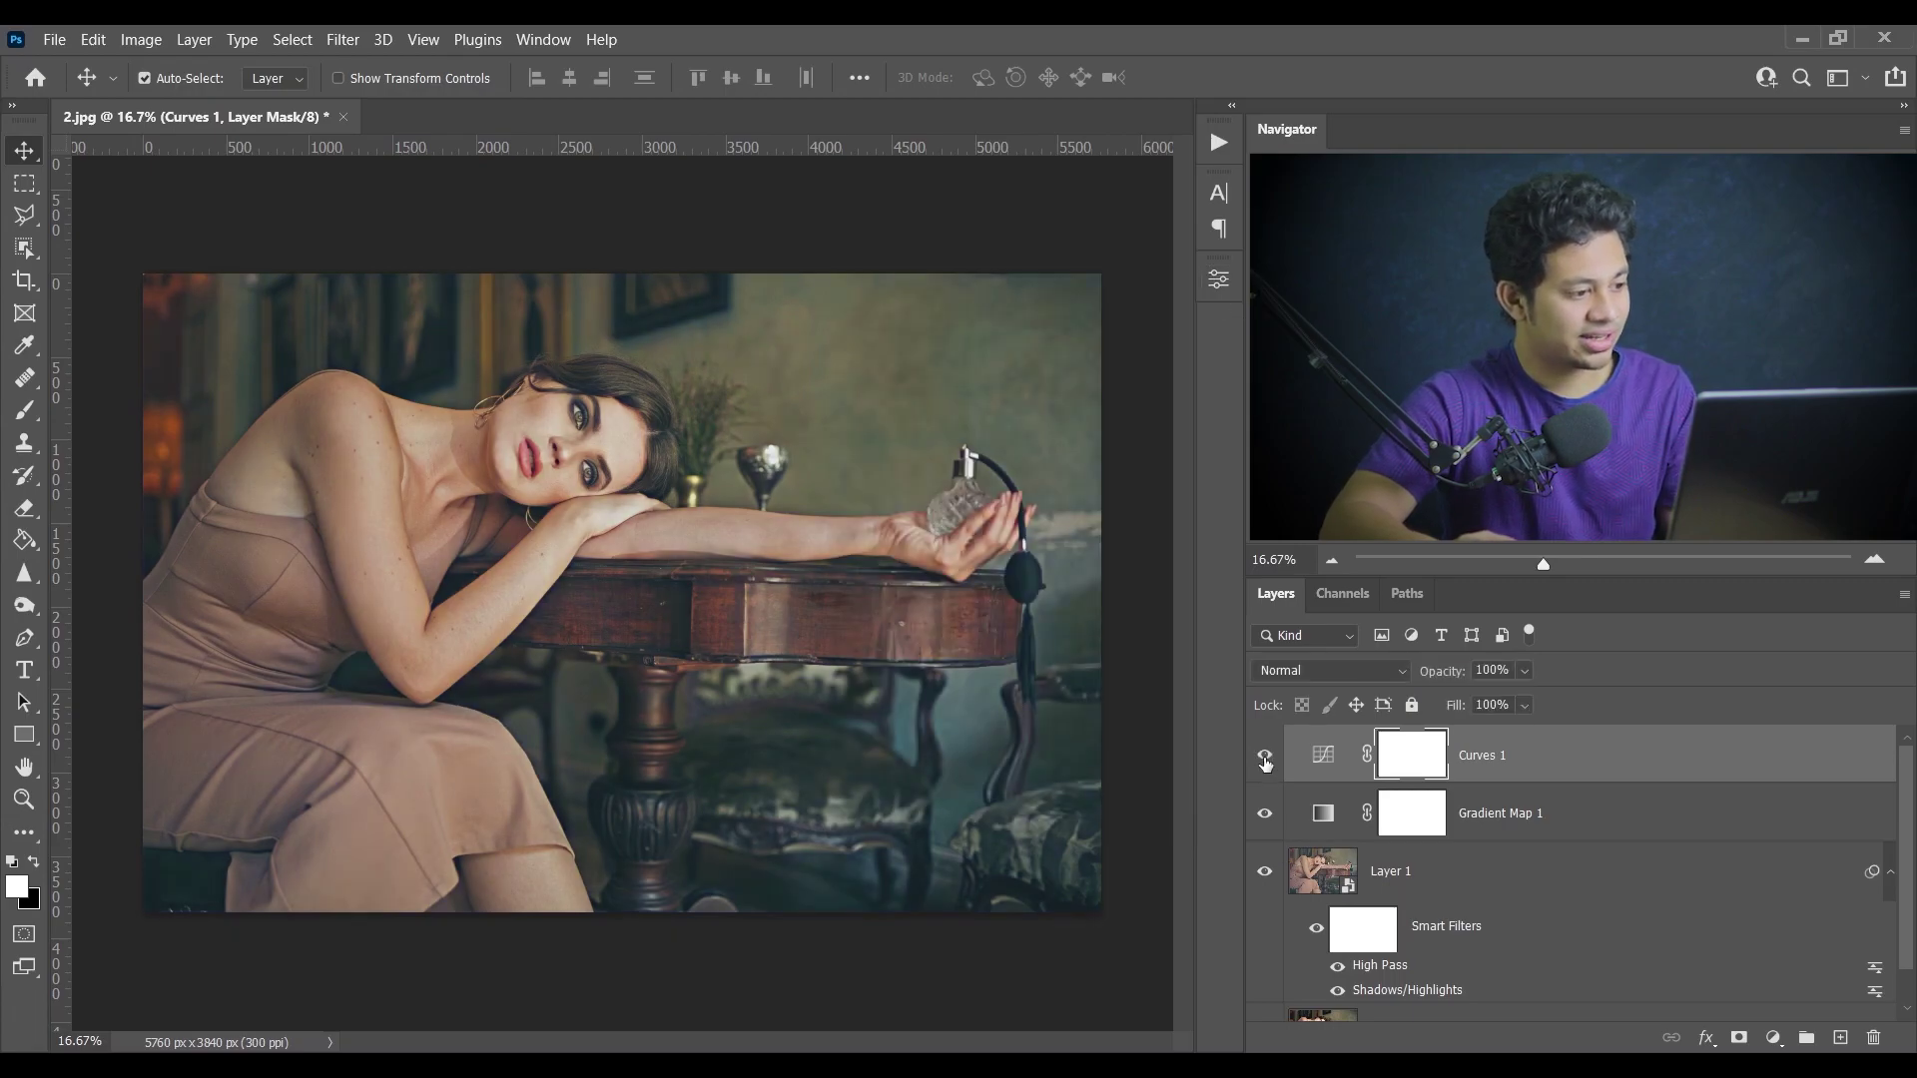
click(1265, 762)
click(1265, 762)
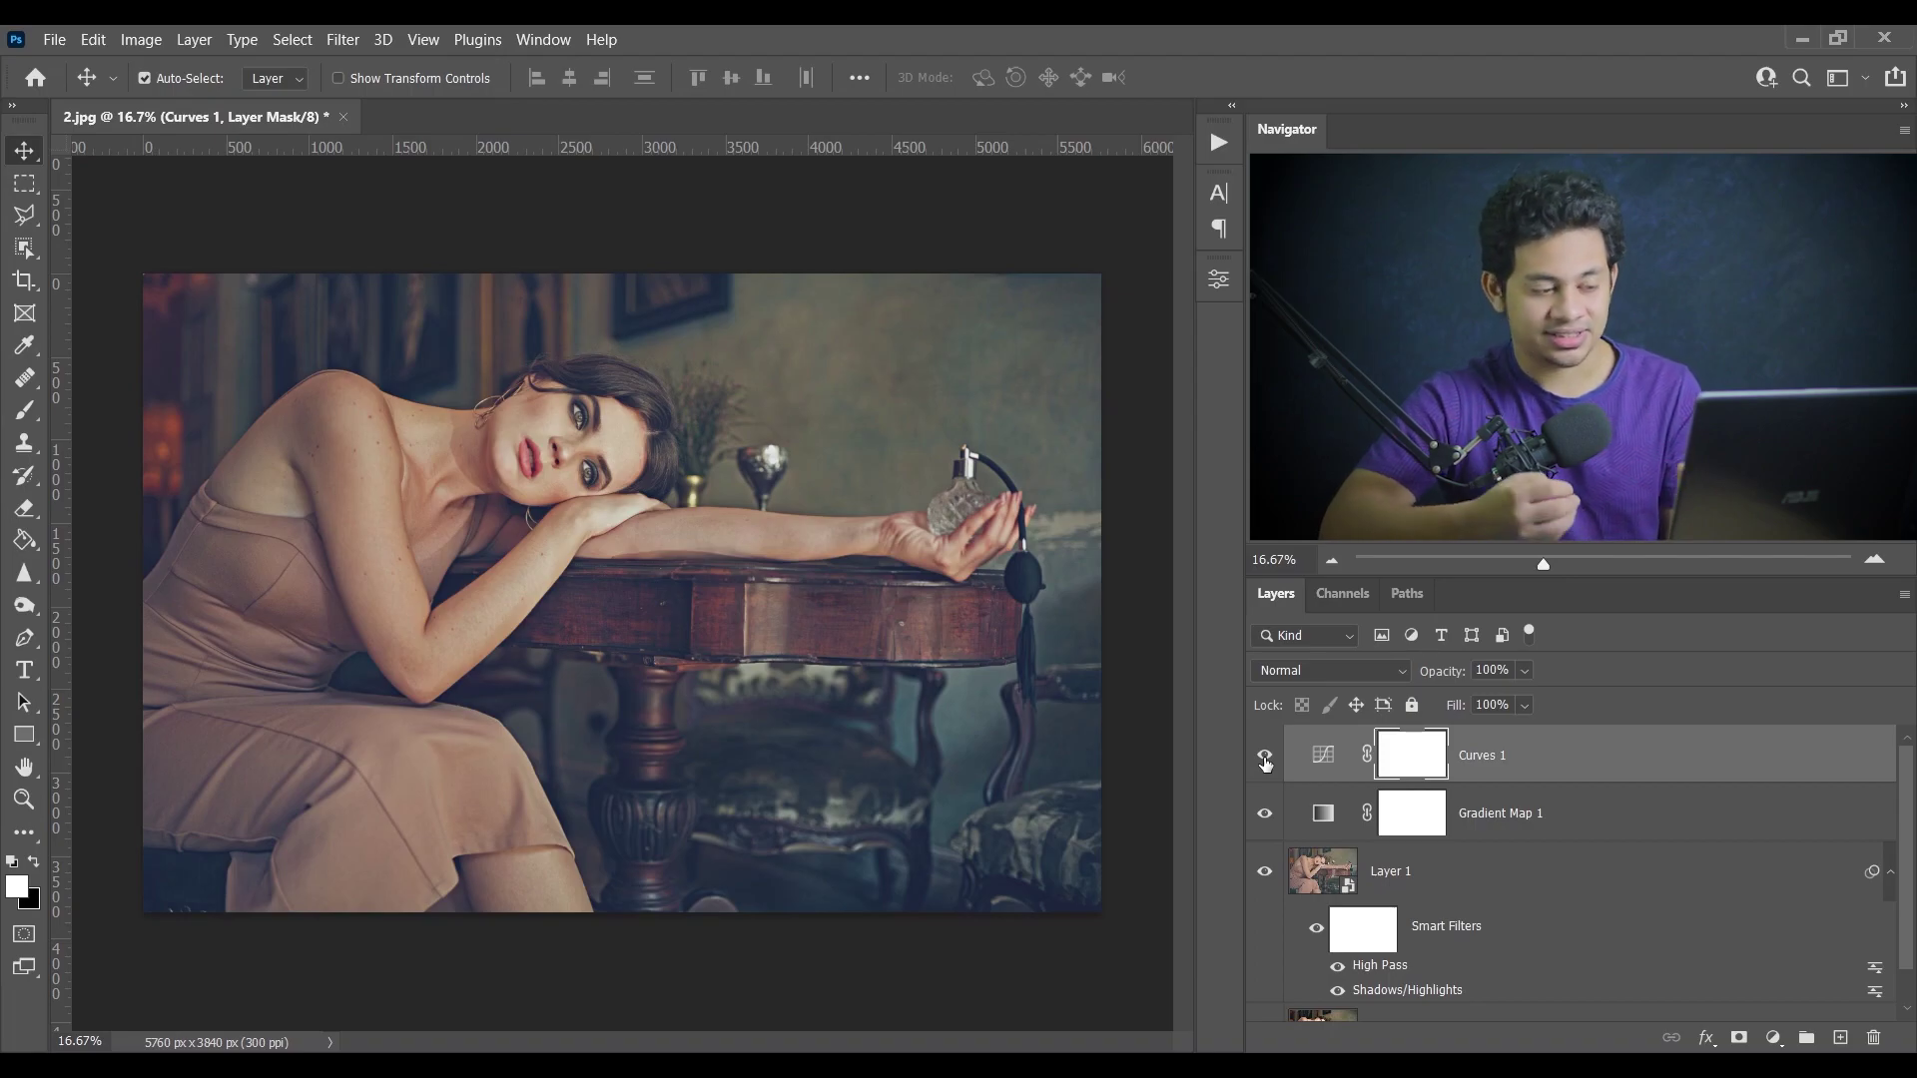
click(1265, 758)
click(1265, 761)
- Add a Levels adjustment layer above the Curves layer, using the RGB channel
click(1576, 771)
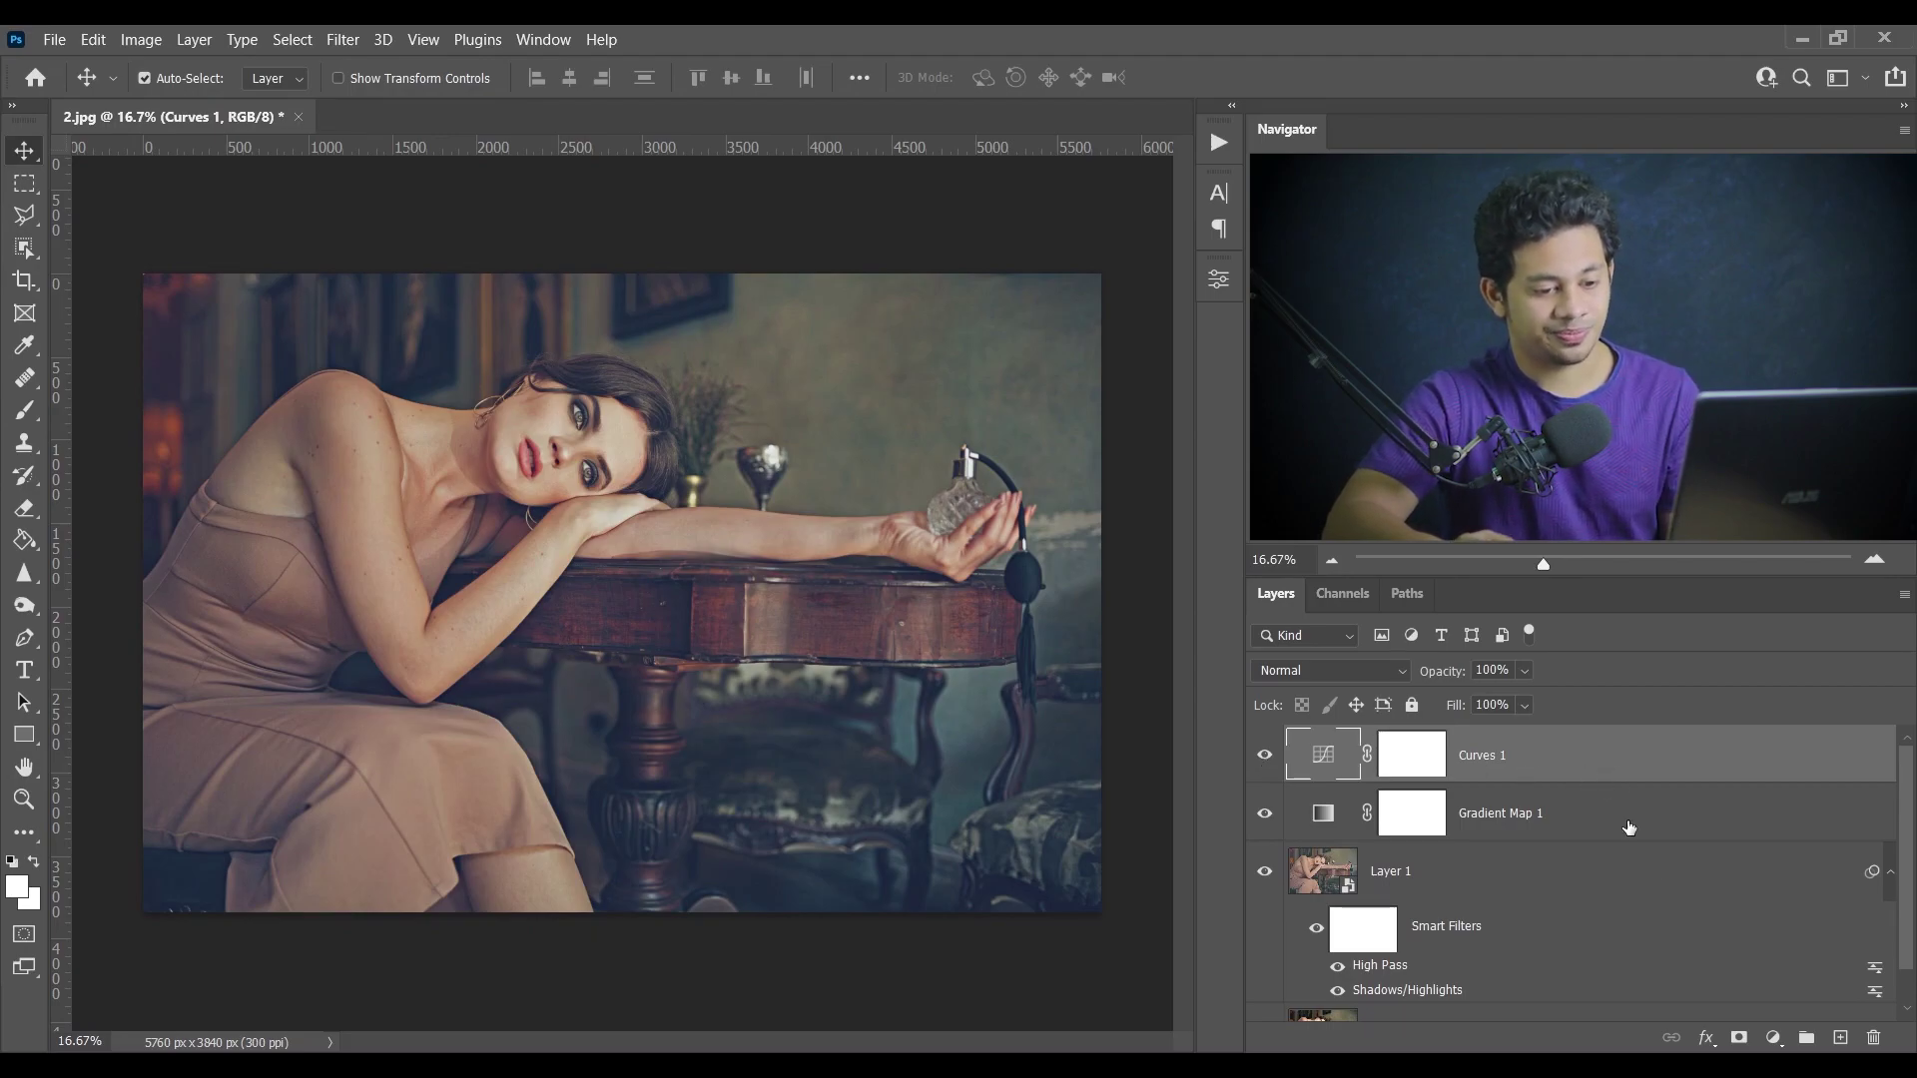
click(1773, 1038)
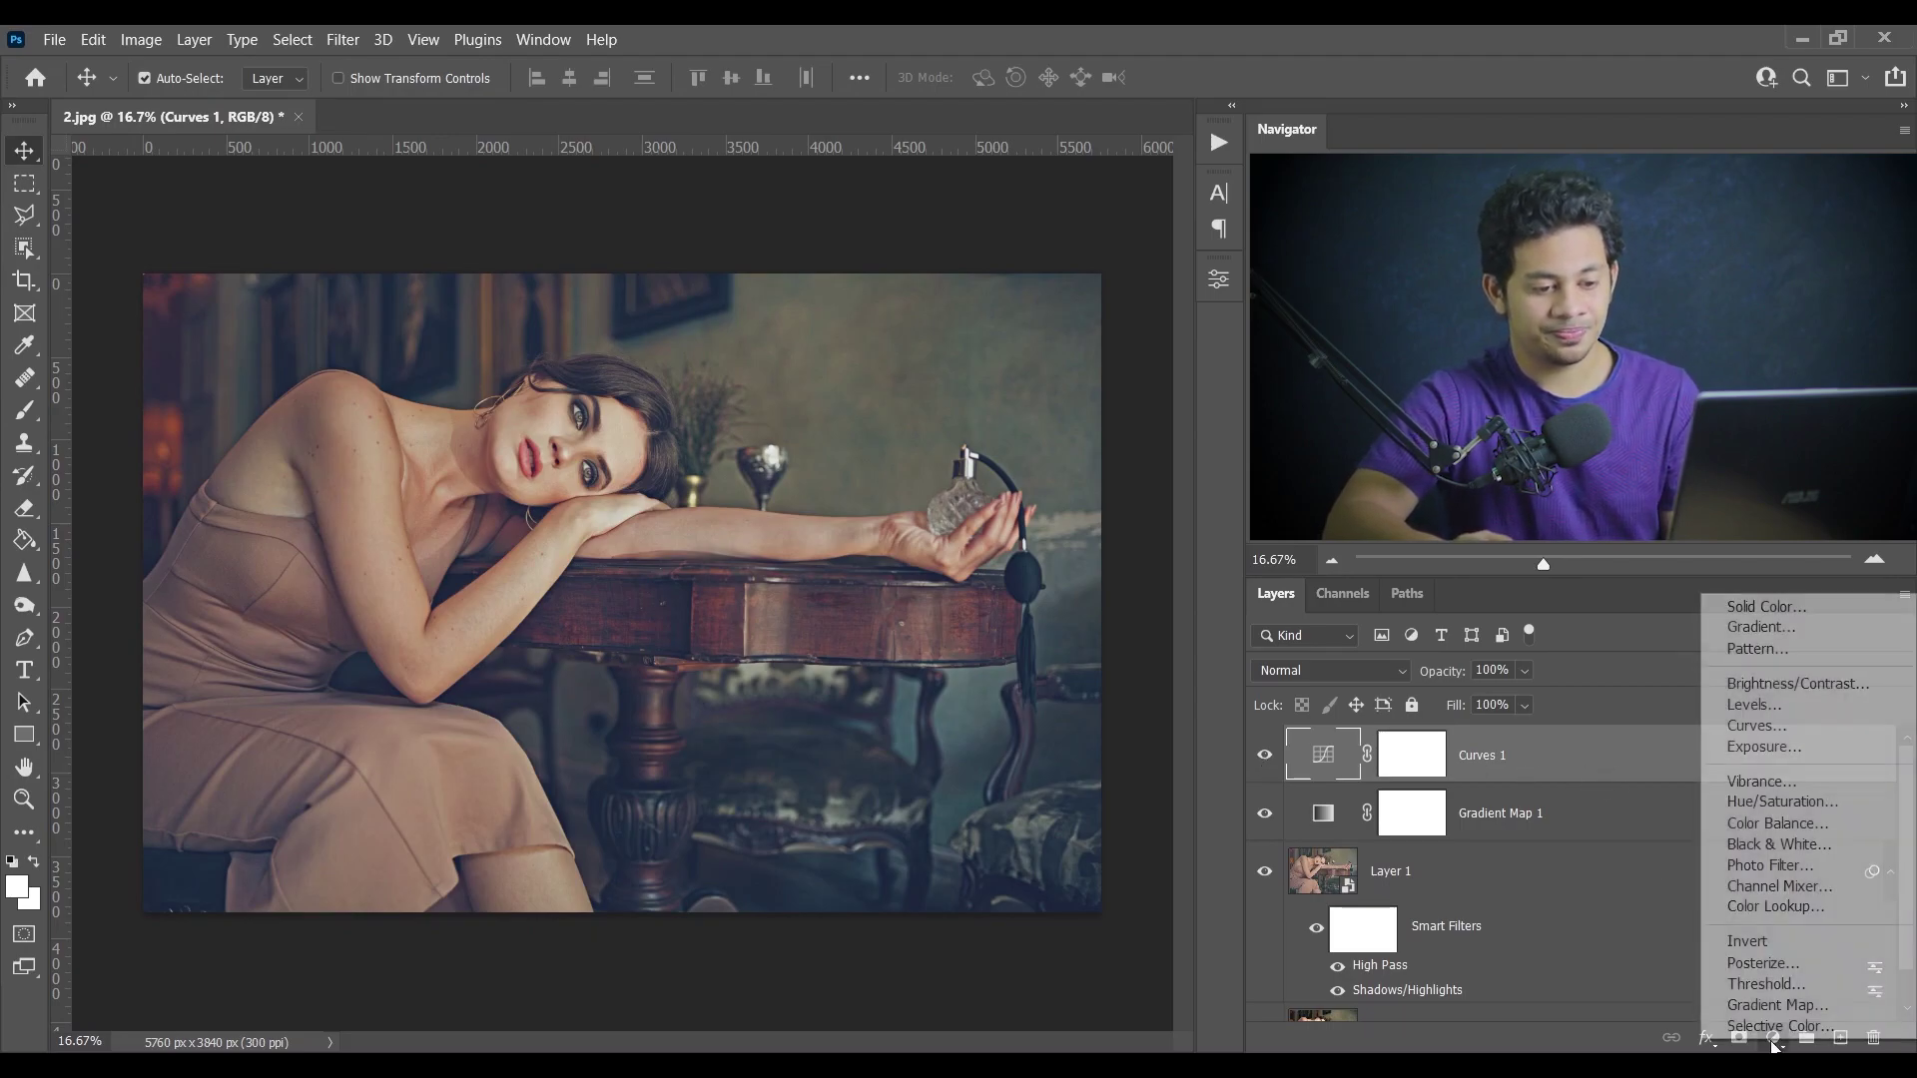
click(1737, 725)
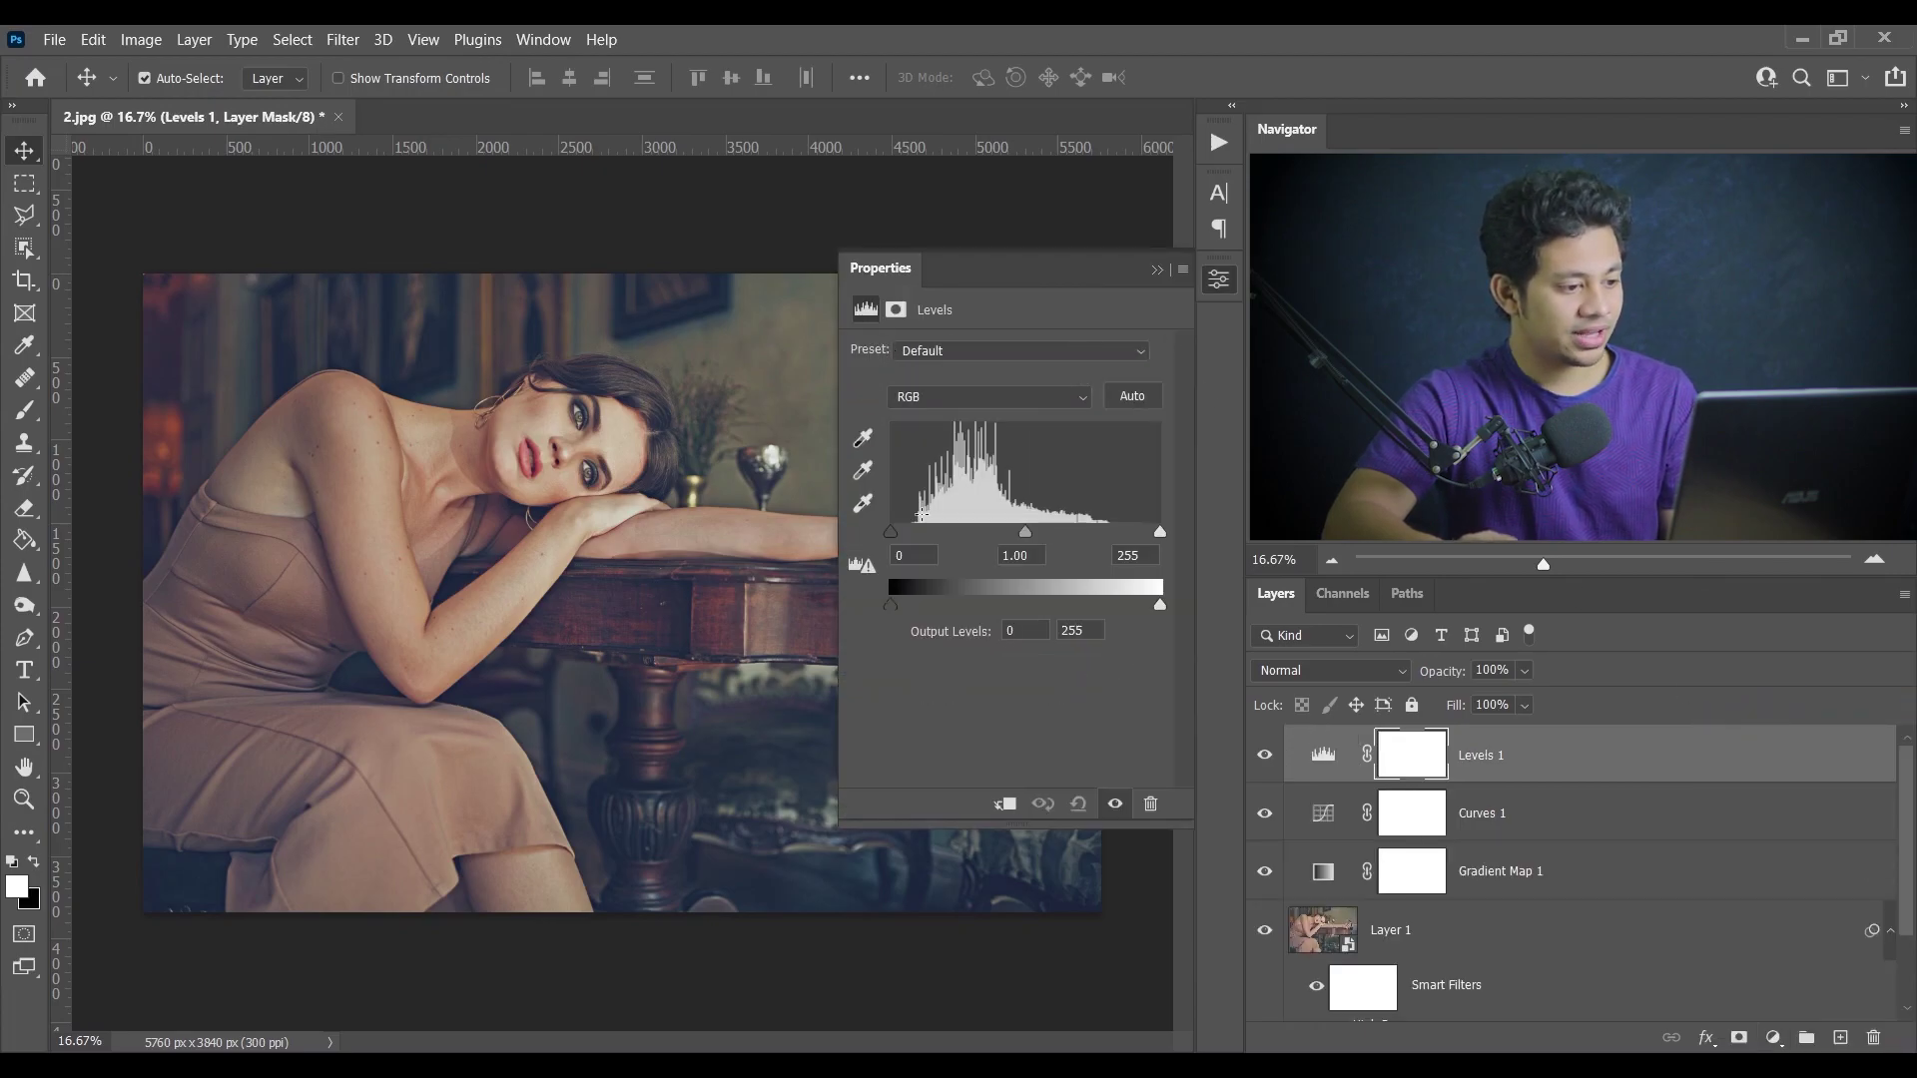
click(976, 404)
click(975, 407)
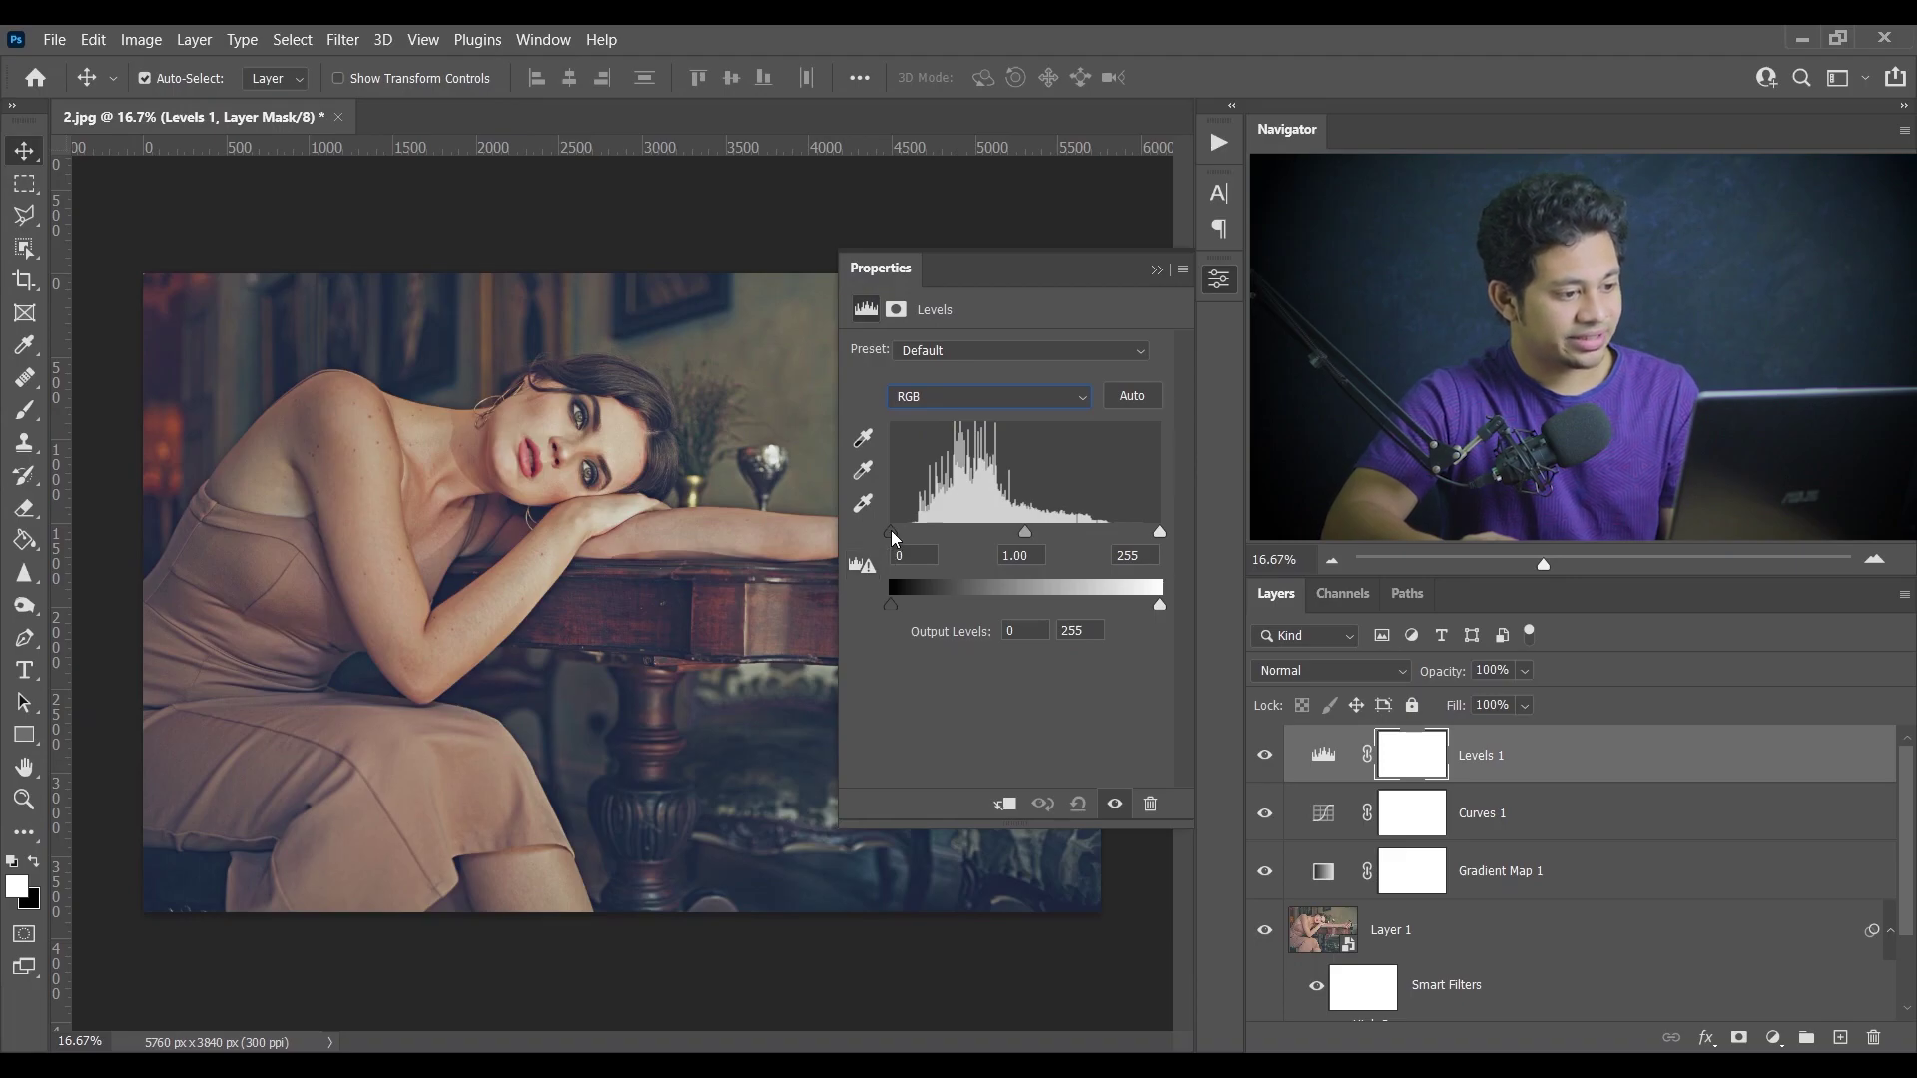
- Set the Levels shadow input to 22 and the midtone input to 1.10
drag(891, 534, 910, 536)
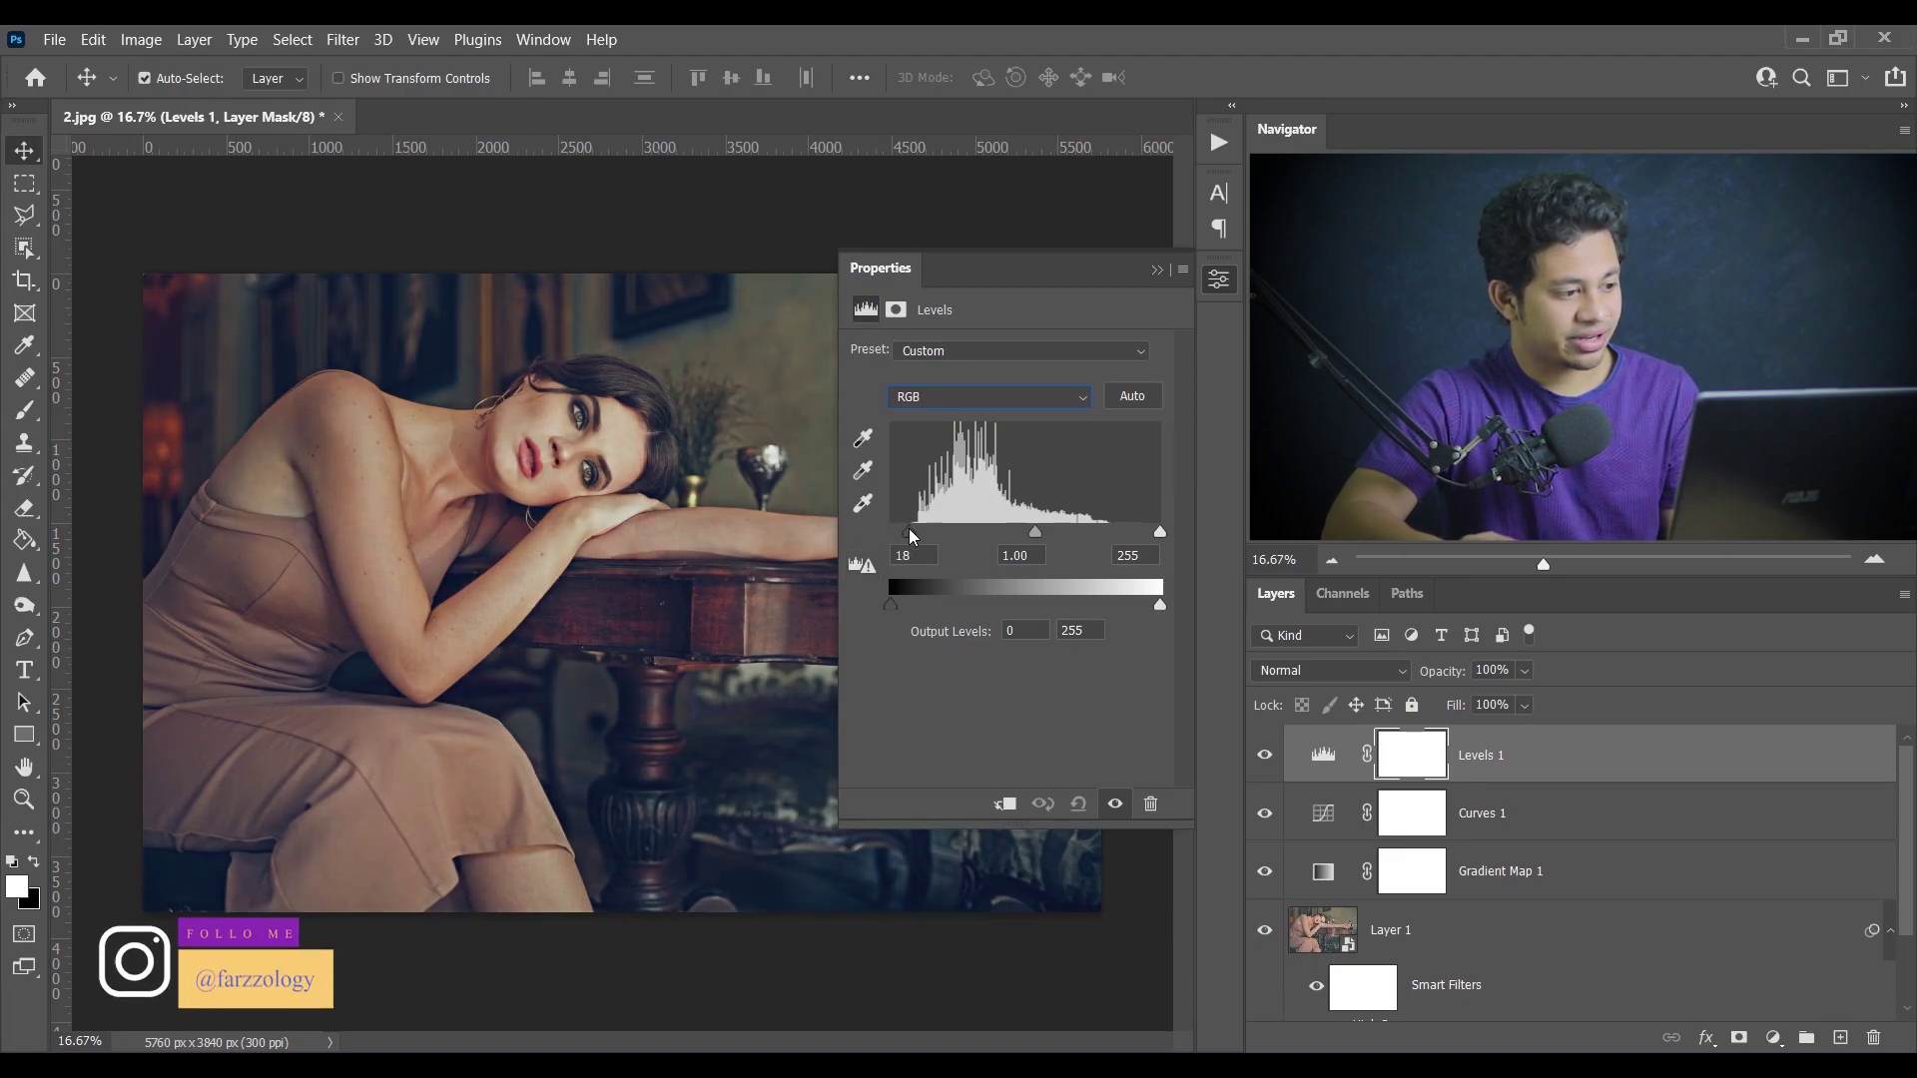
drag(910, 537, 917, 537)
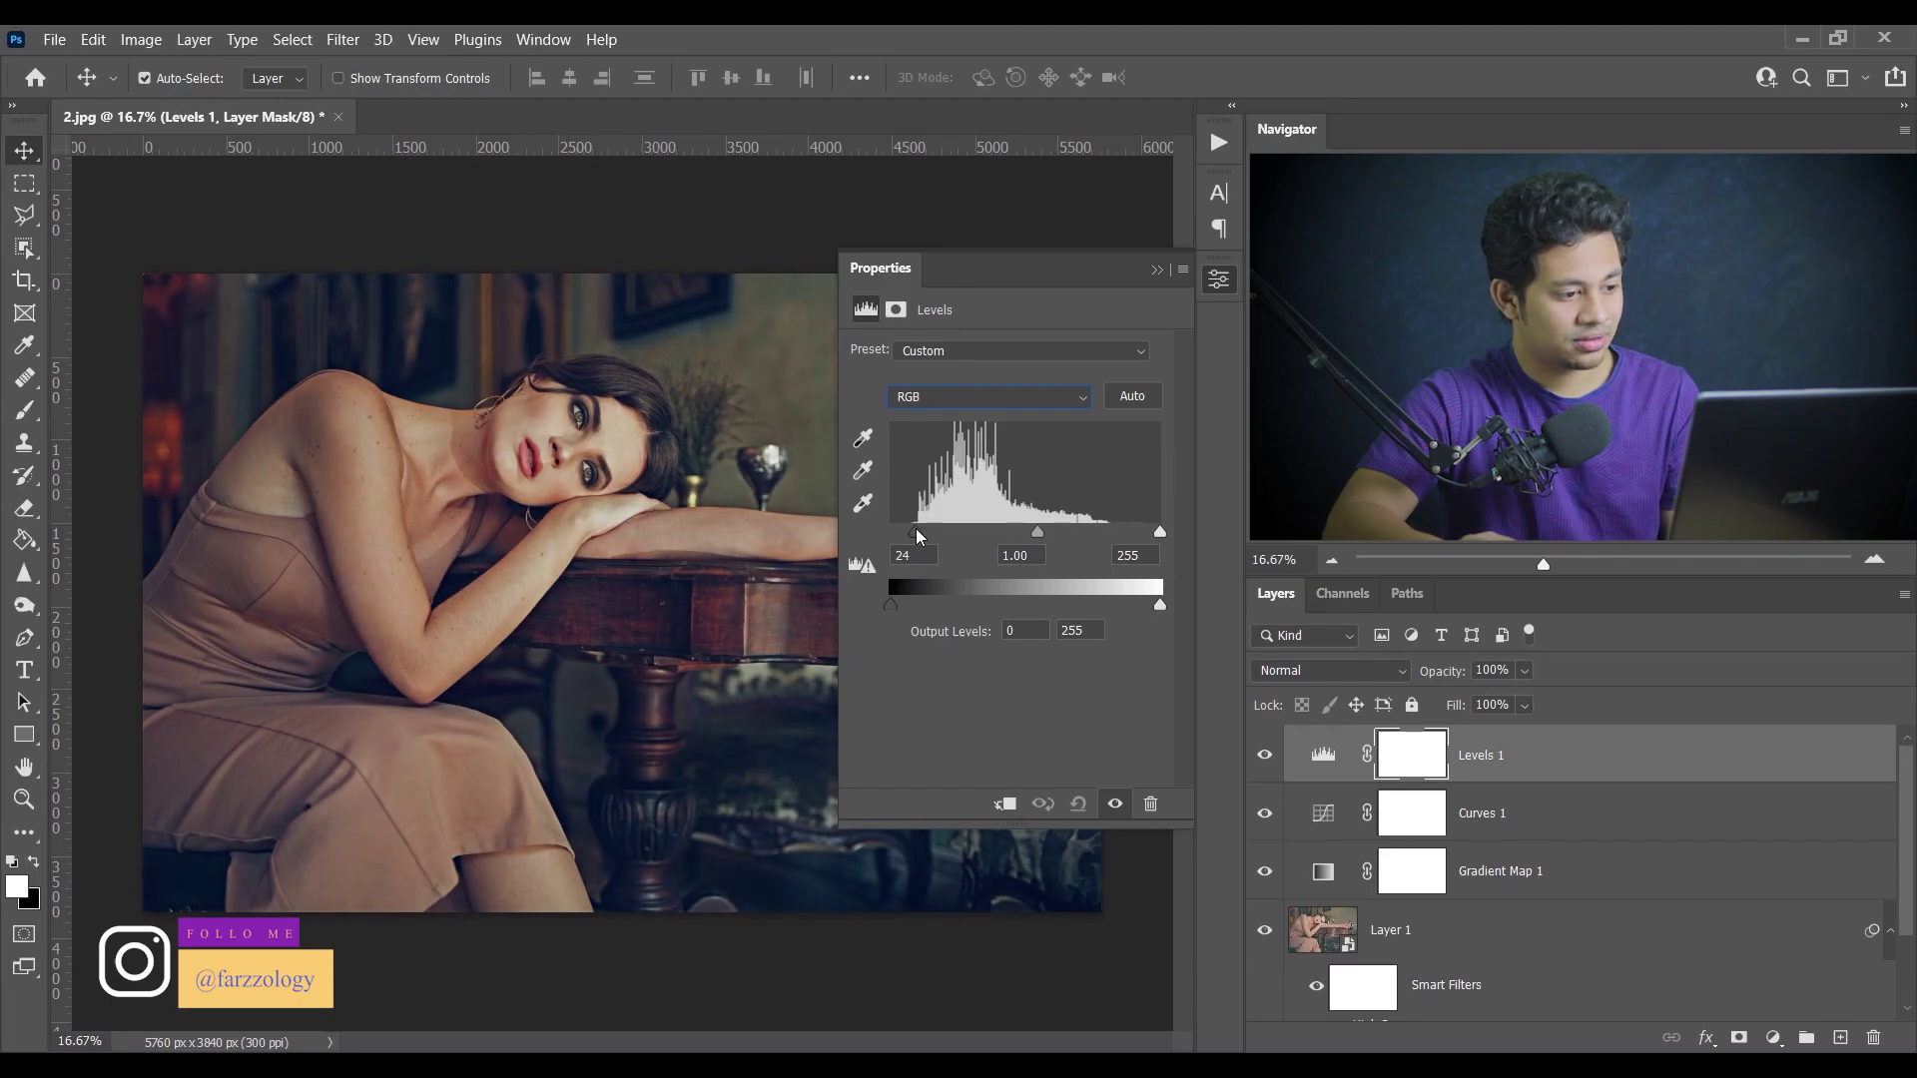
click(919, 551)
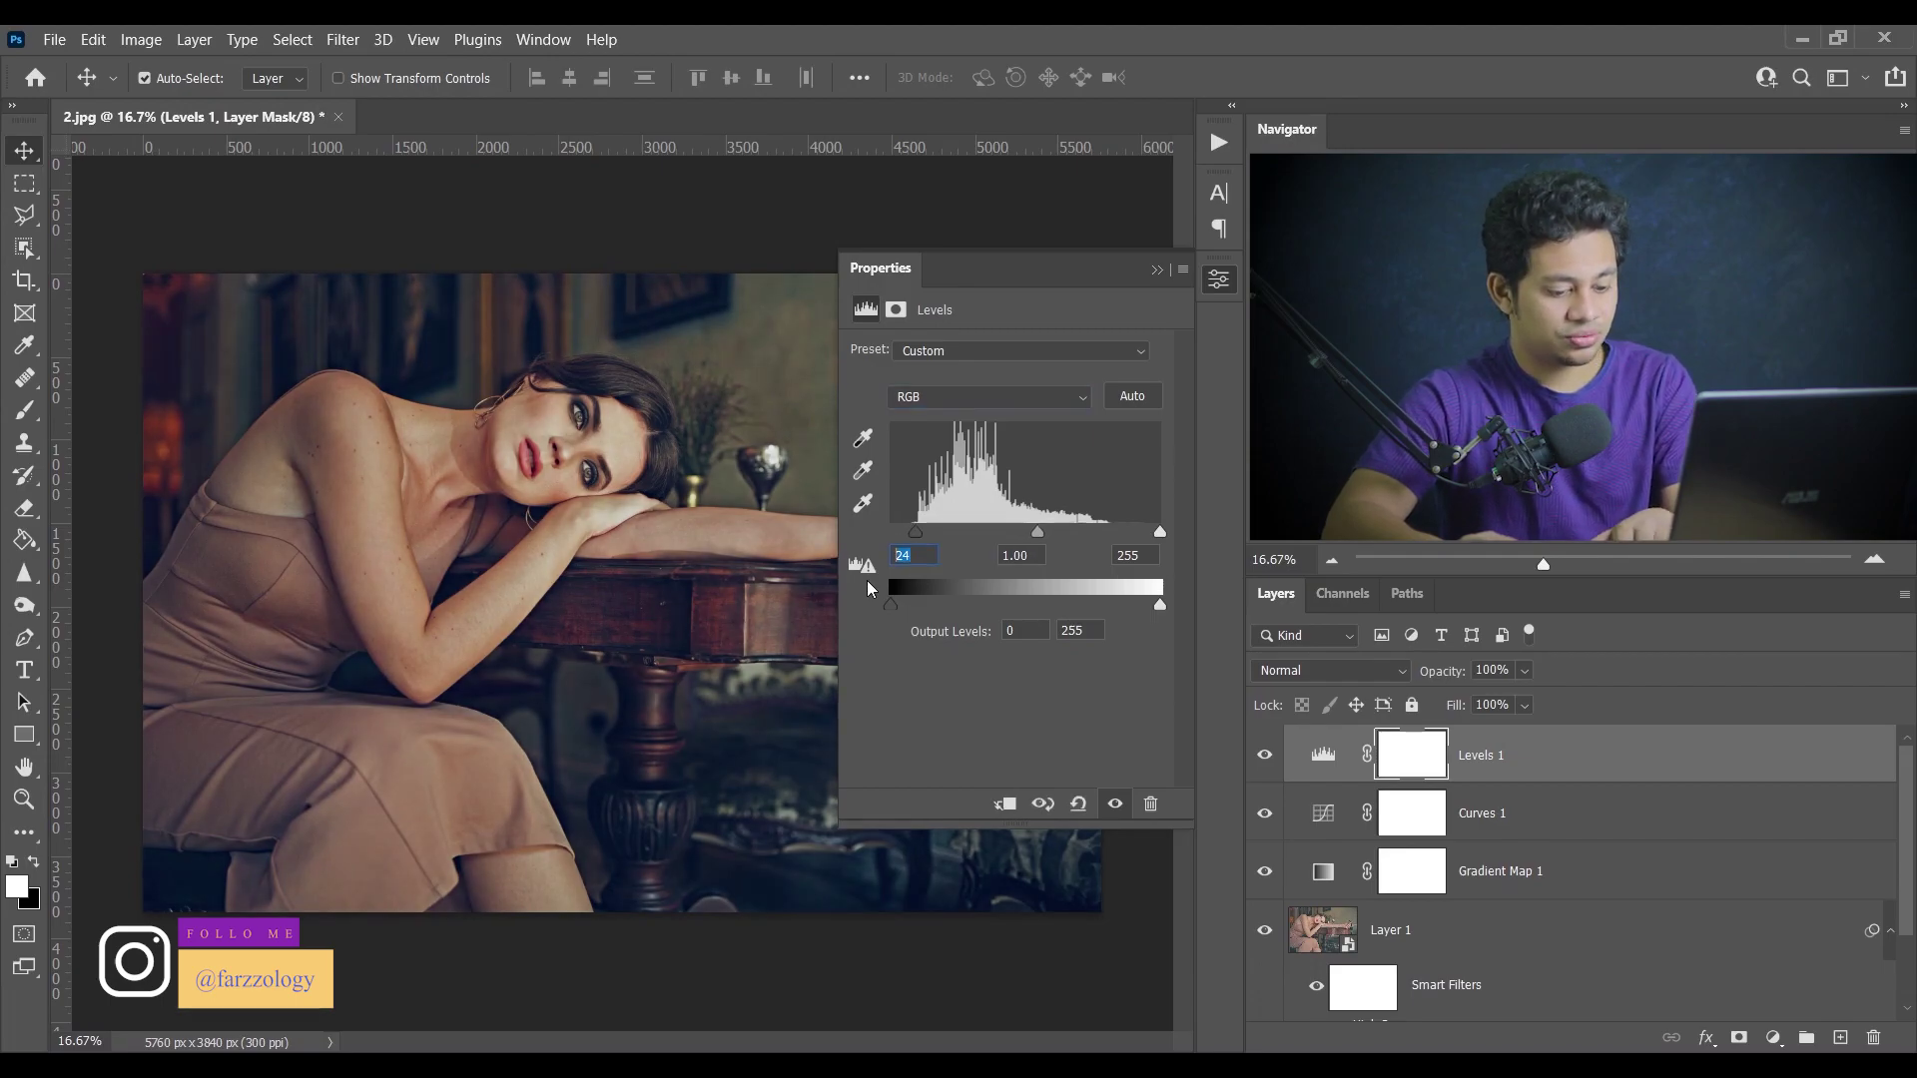
key(Down)
key(Down)
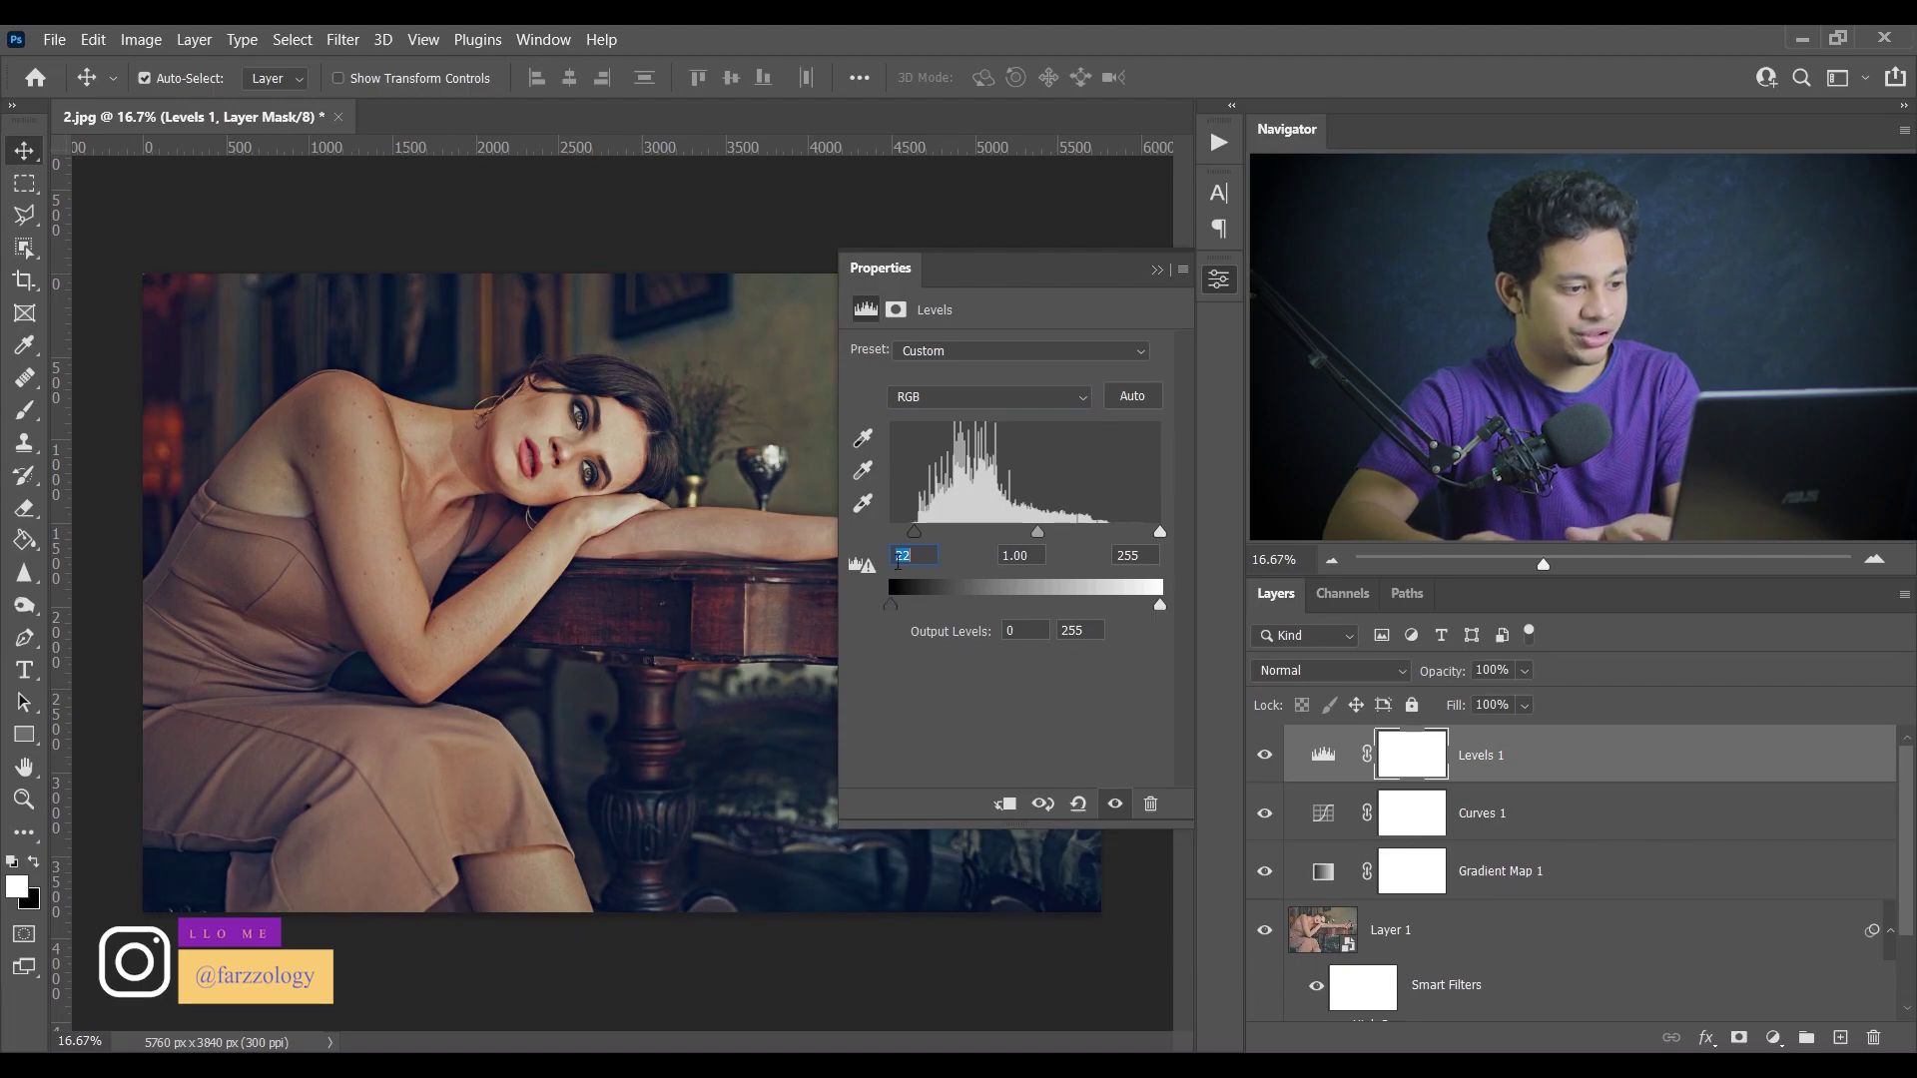
drag(1038, 535, 1031, 536)
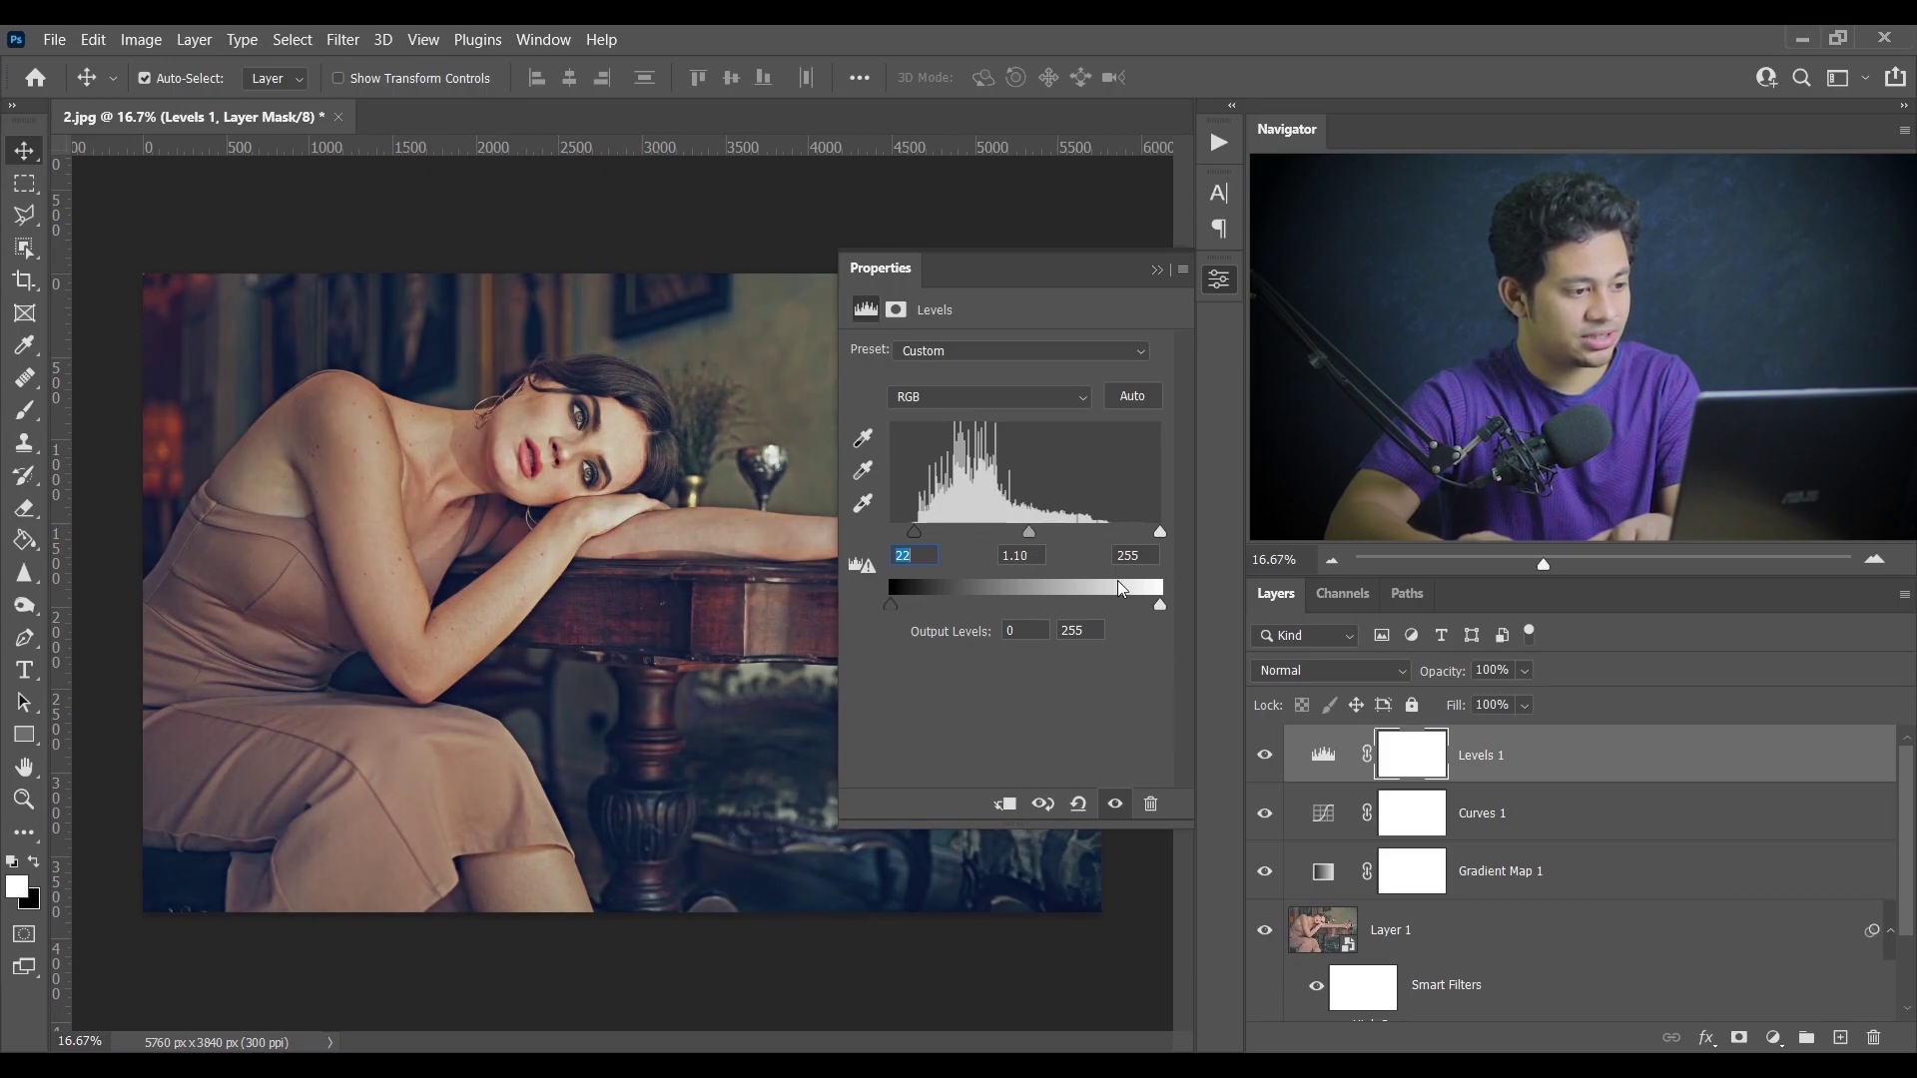
click(1222, 285)
- Reduce the Levels layer's opacity to 85% and compare the image with the layer hidden and shown
click(1269, 755)
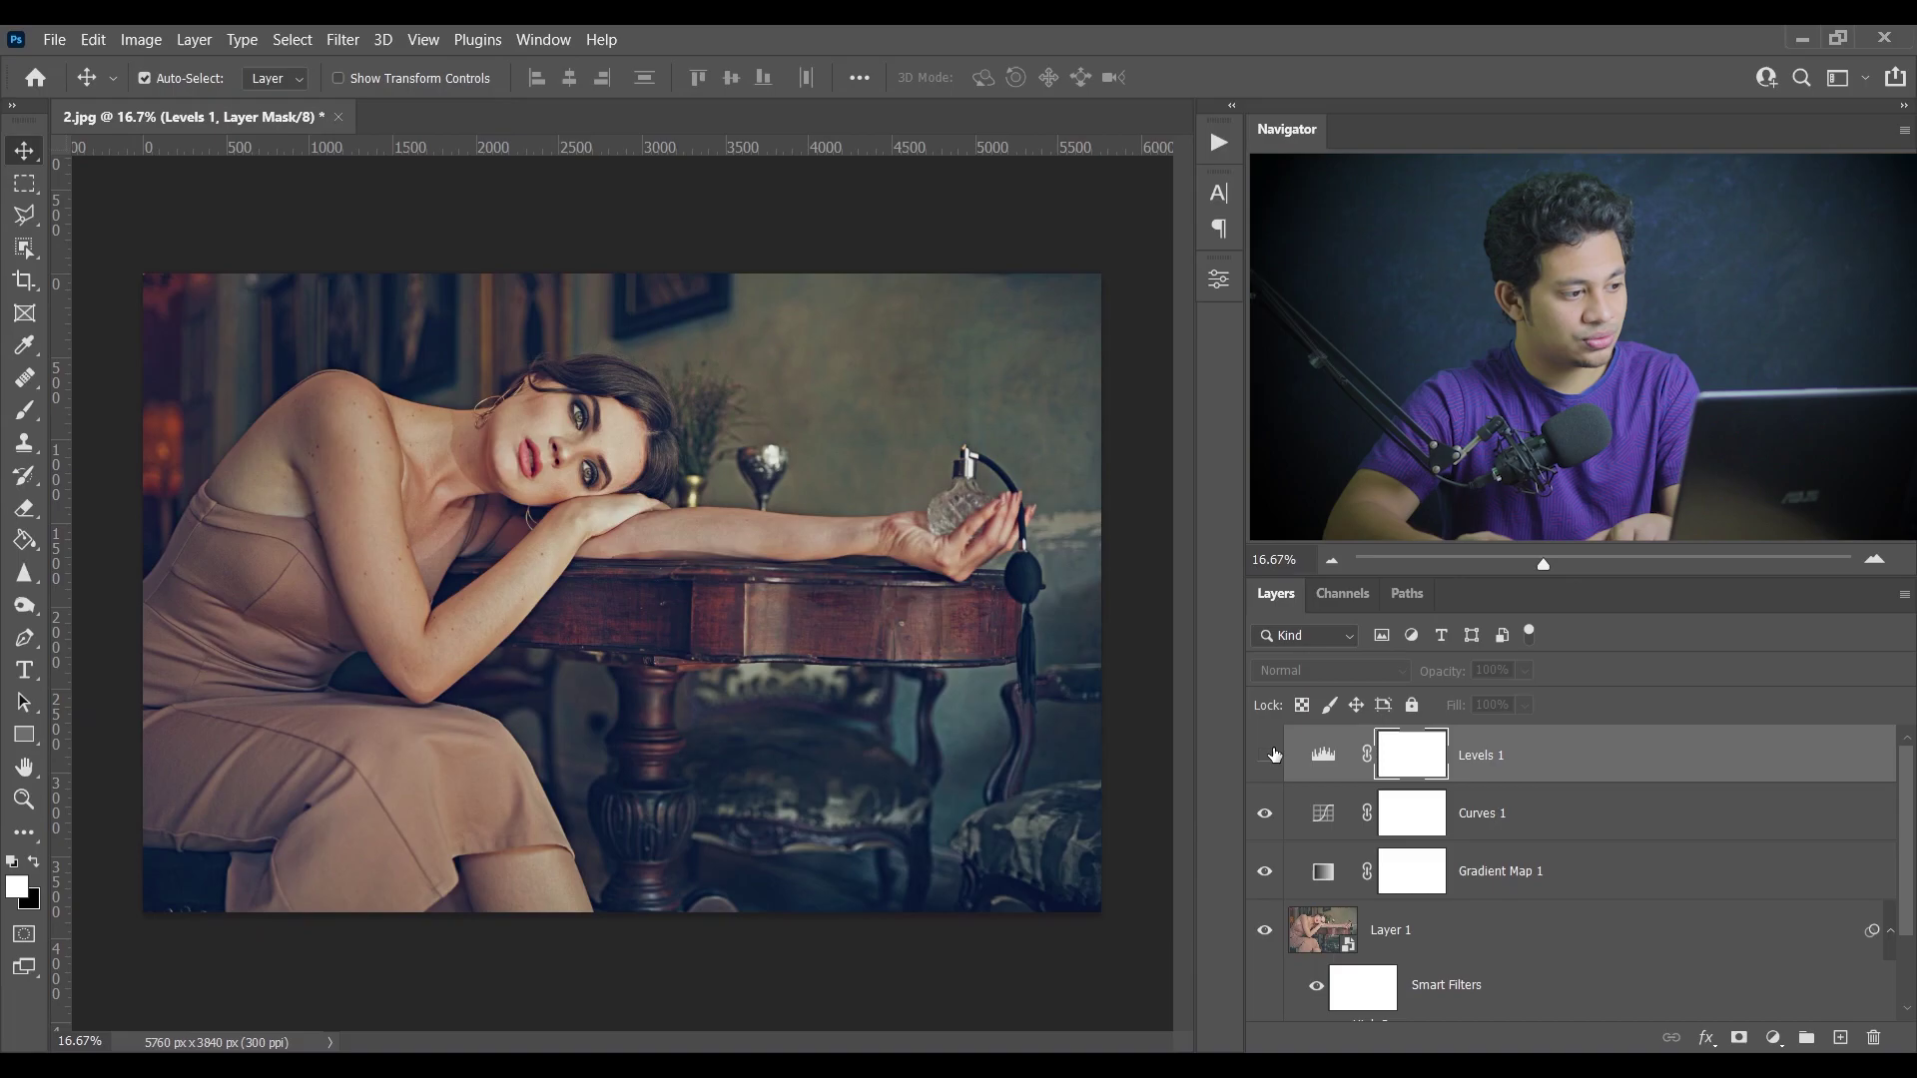
click(1270, 755)
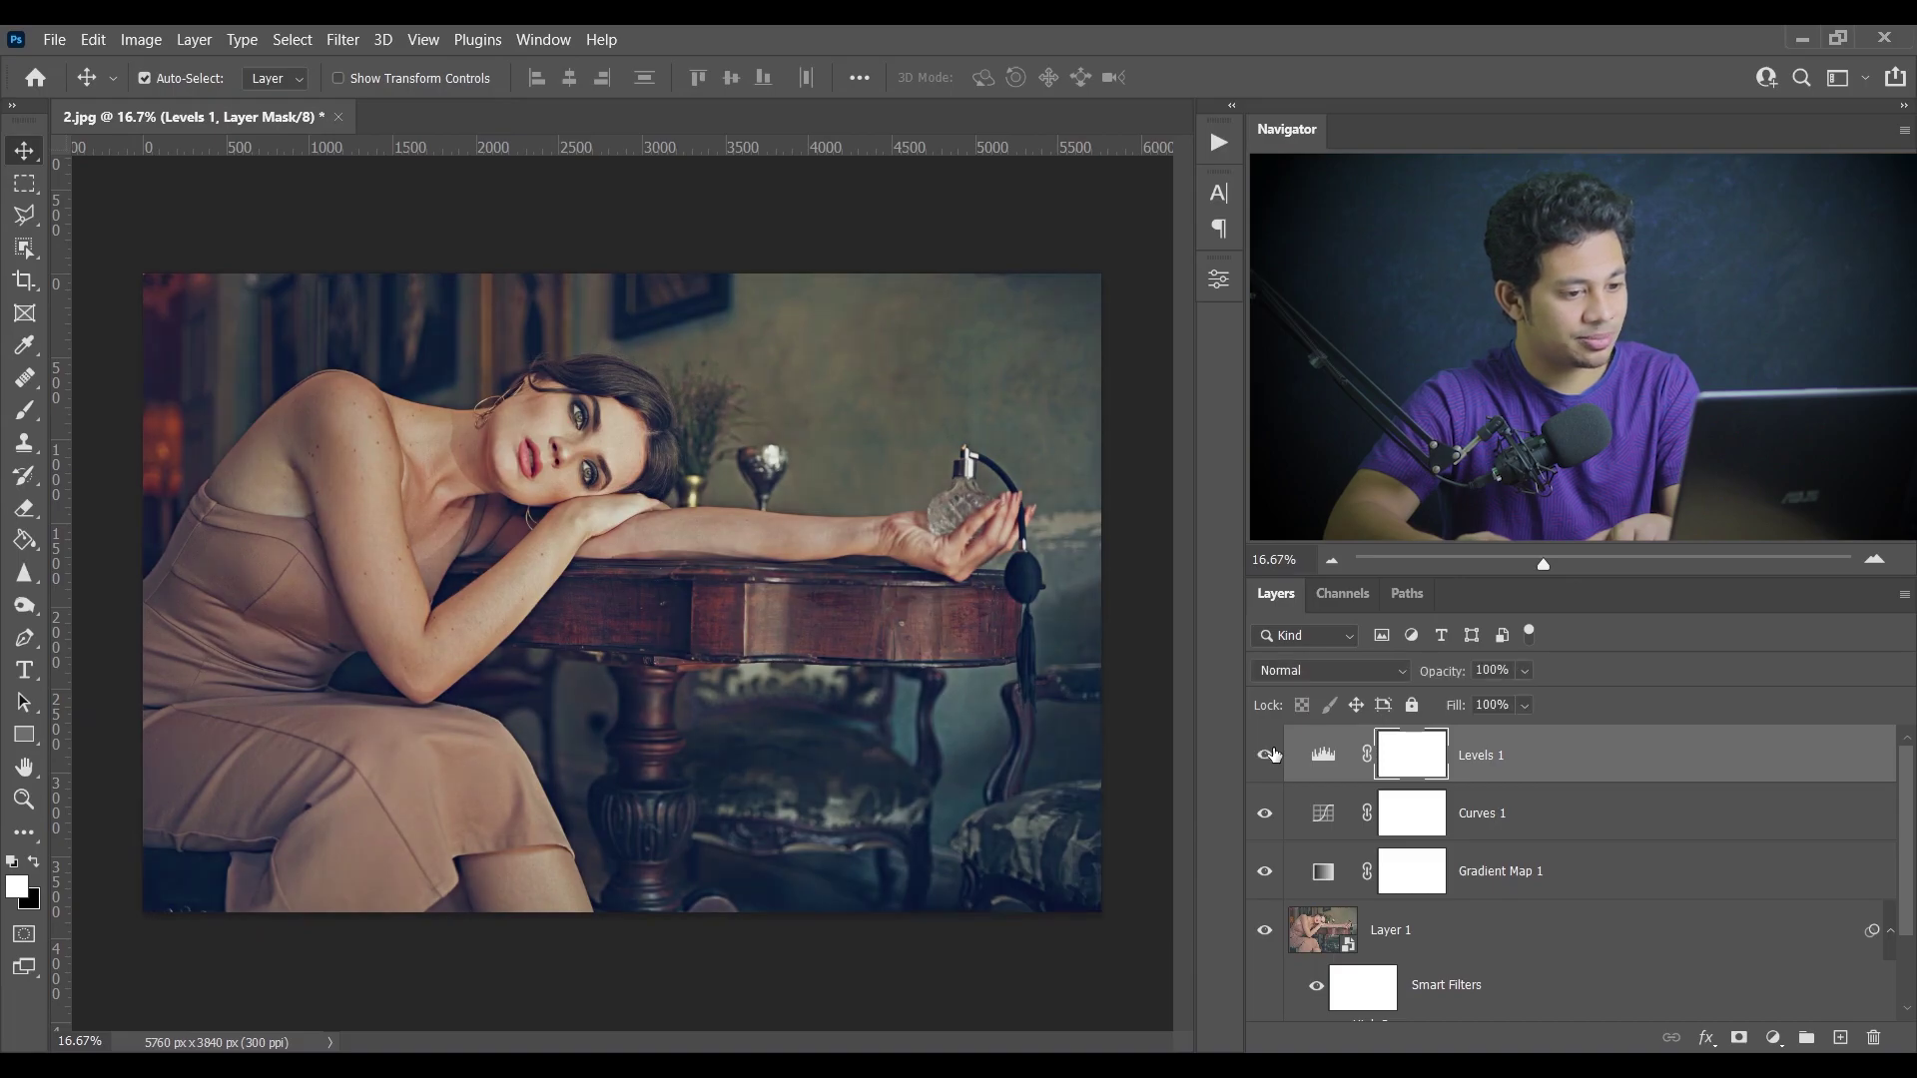
click(1524, 671)
click(1536, 703)
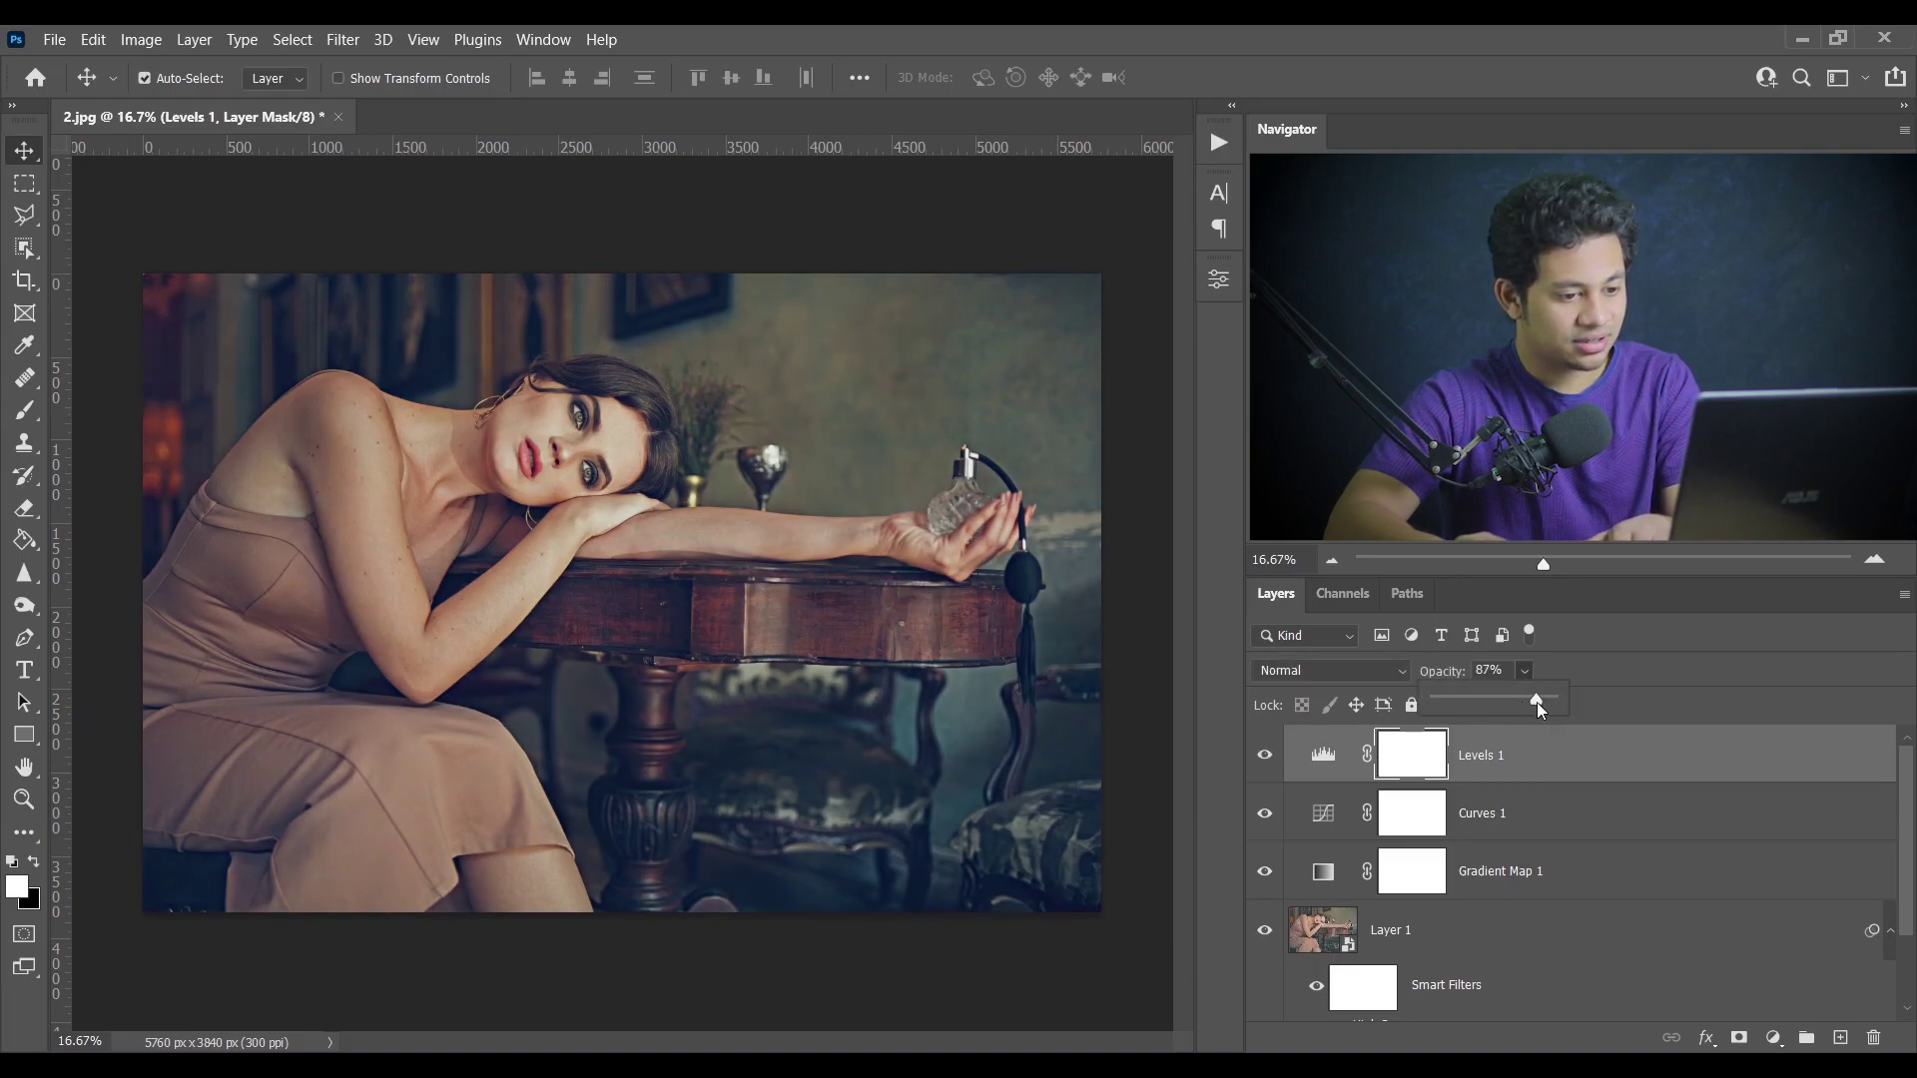
drag(1536, 703, 1521, 705)
click(1266, 759)
click(1266, 758)
click(1266, 758)
click(1266, 758)
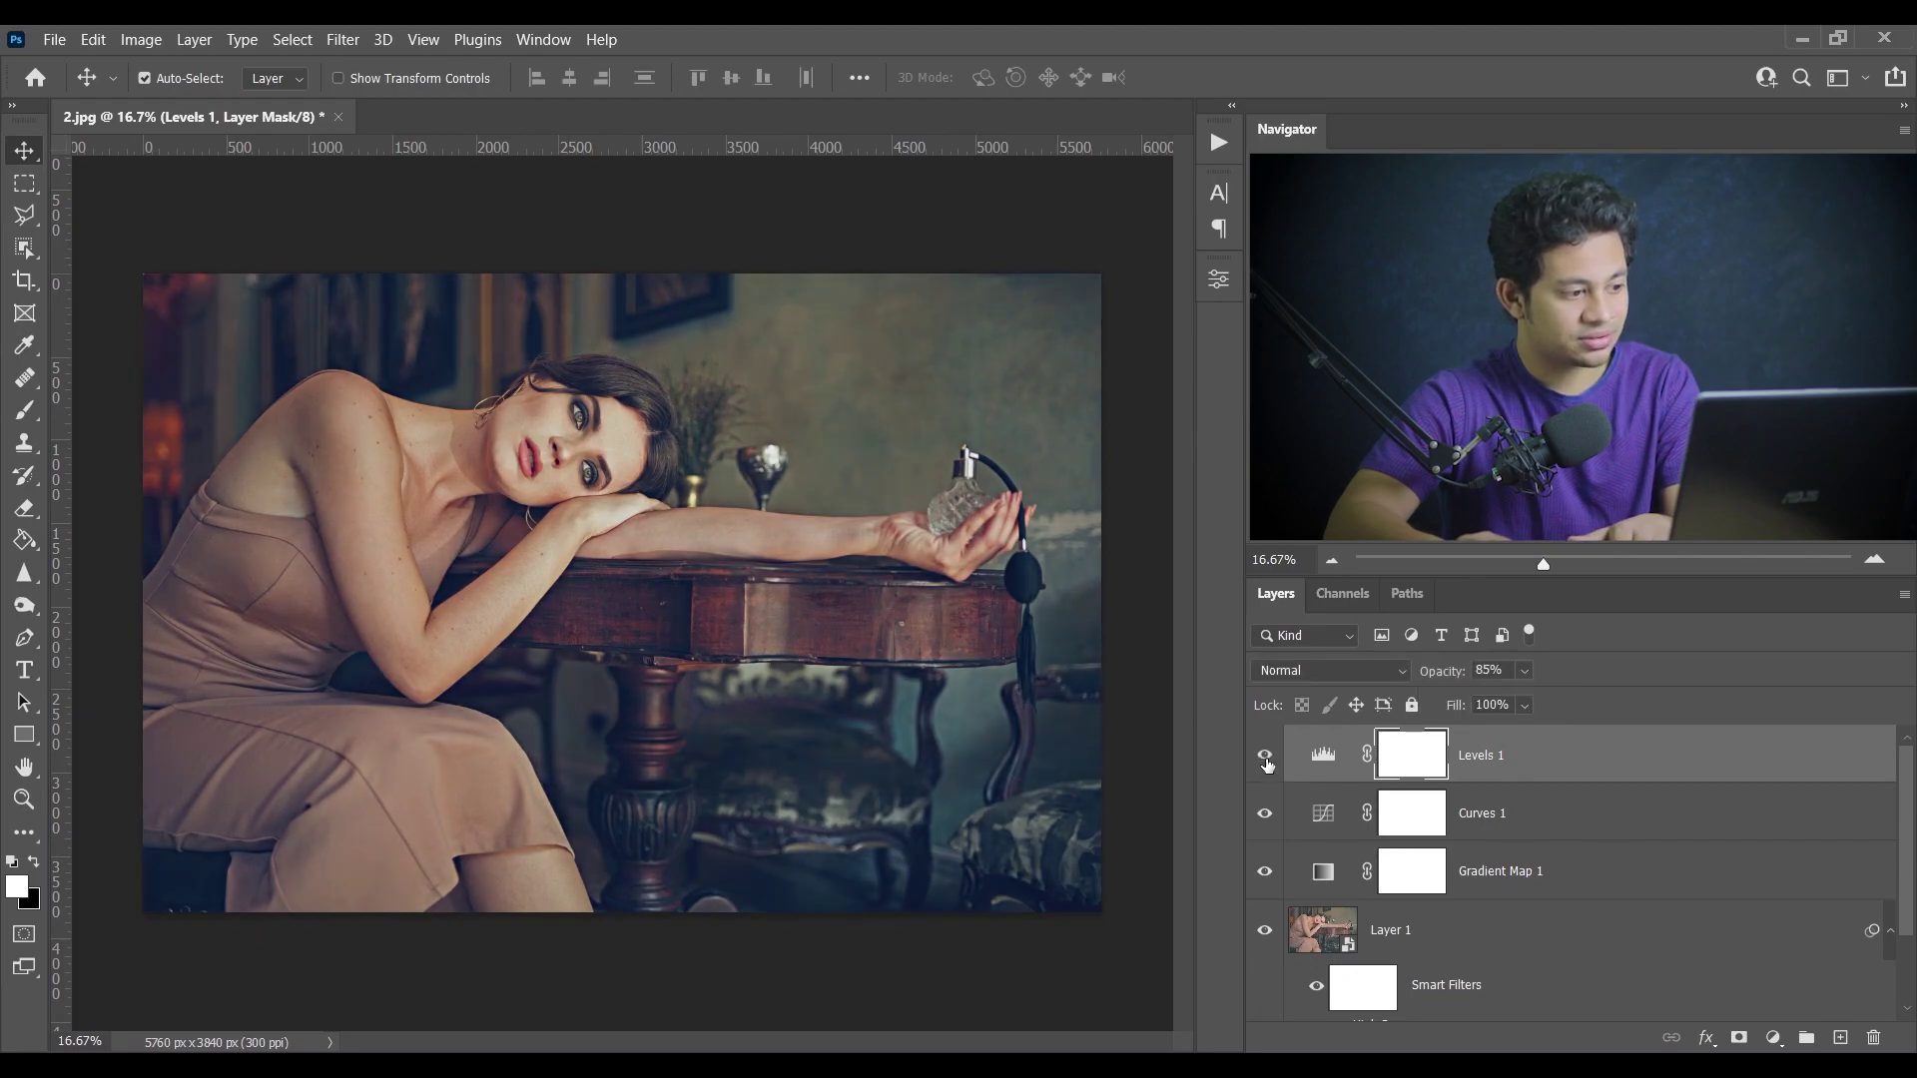
- Add a Brightness/Contrast adjustment layer above the Levels layer and set its Brightness to 8
click(1563, 760)
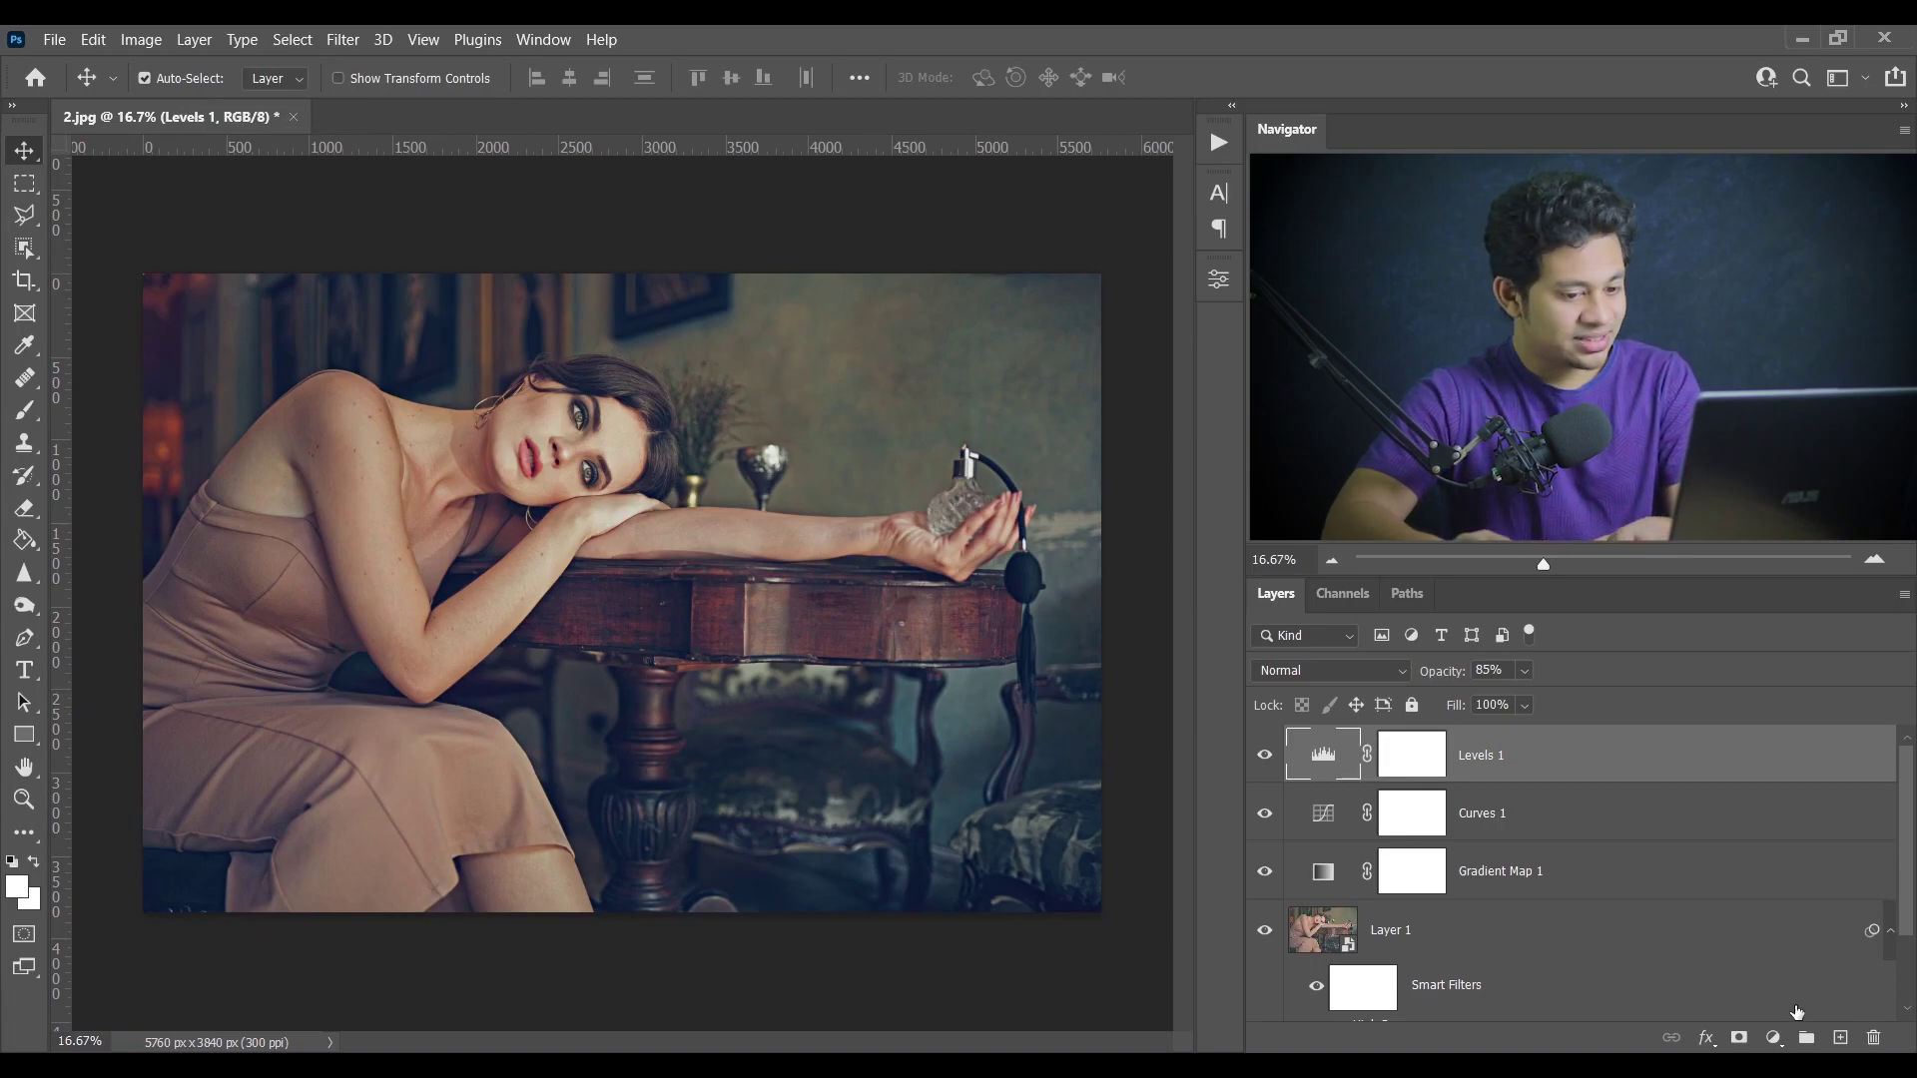
click(1773, 1038)
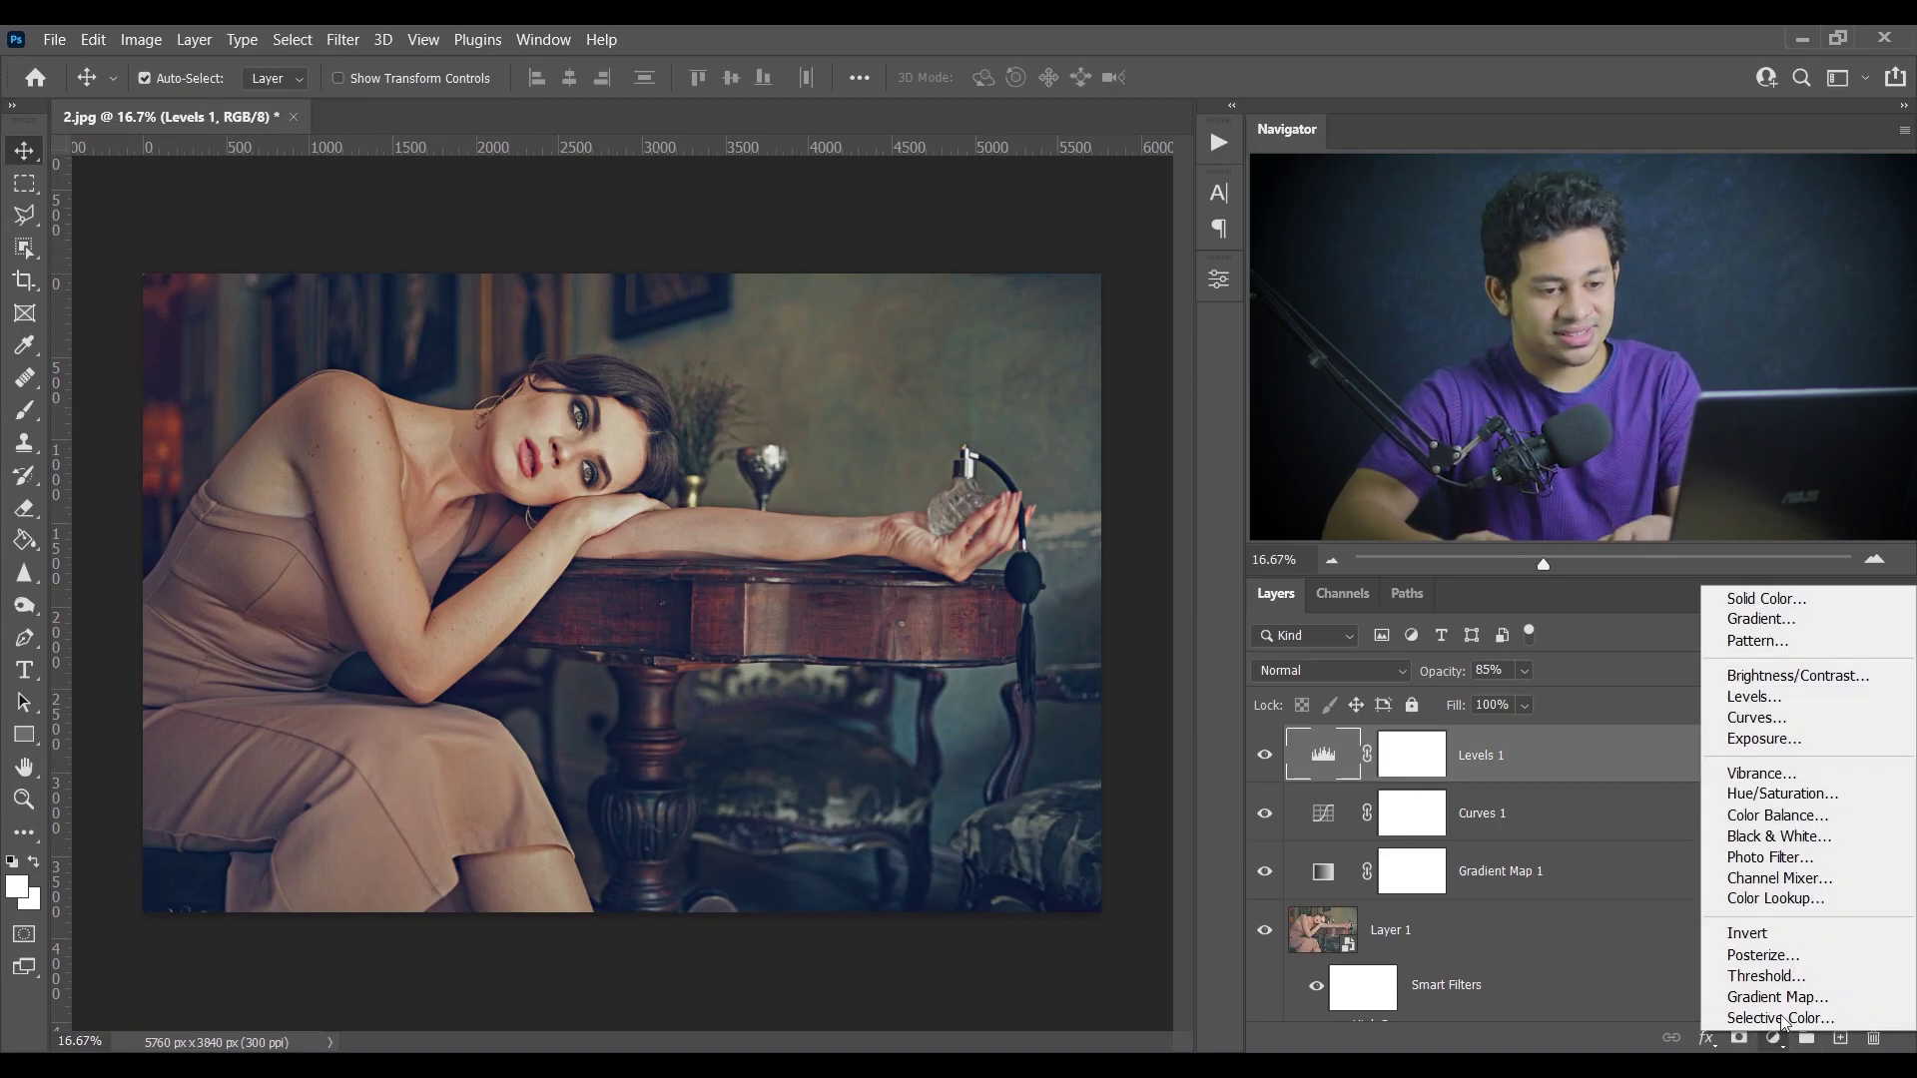
click(1801, 679)
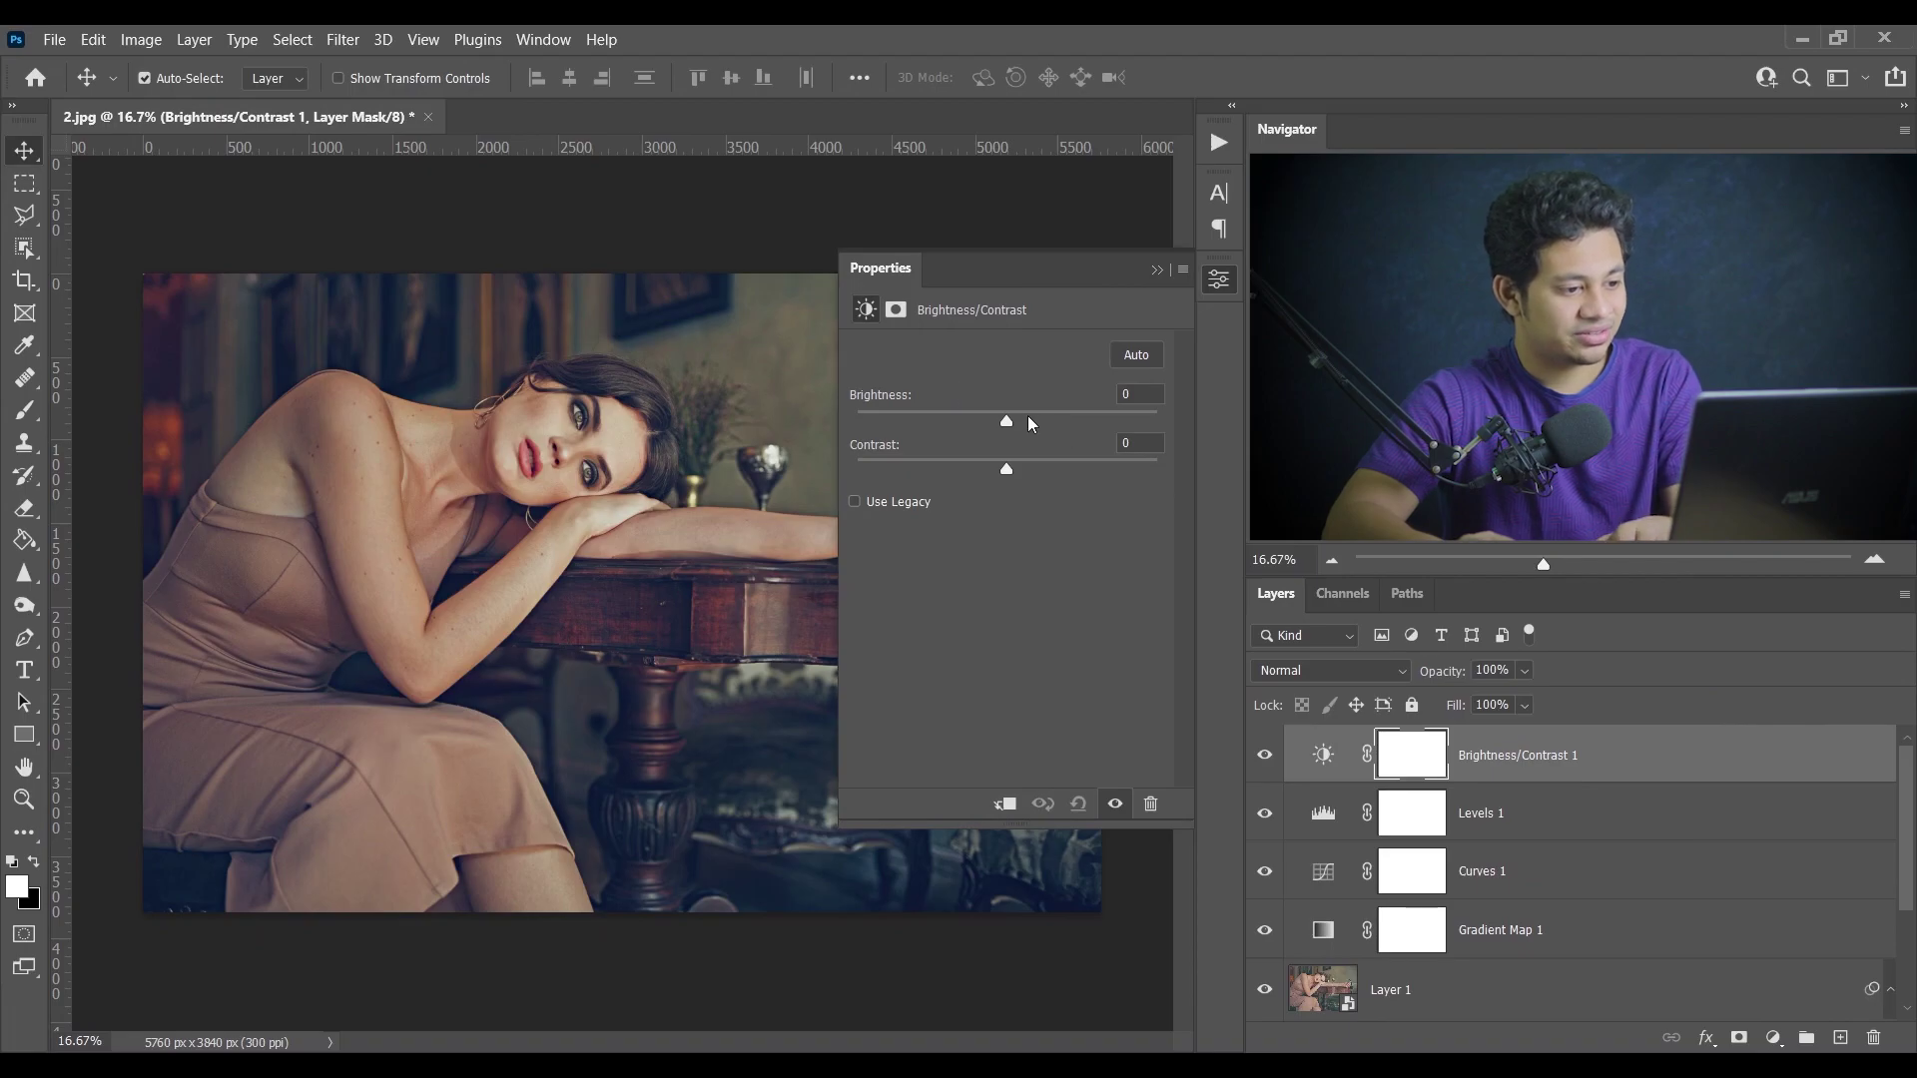
drag(1006, 420, 1016, 416)
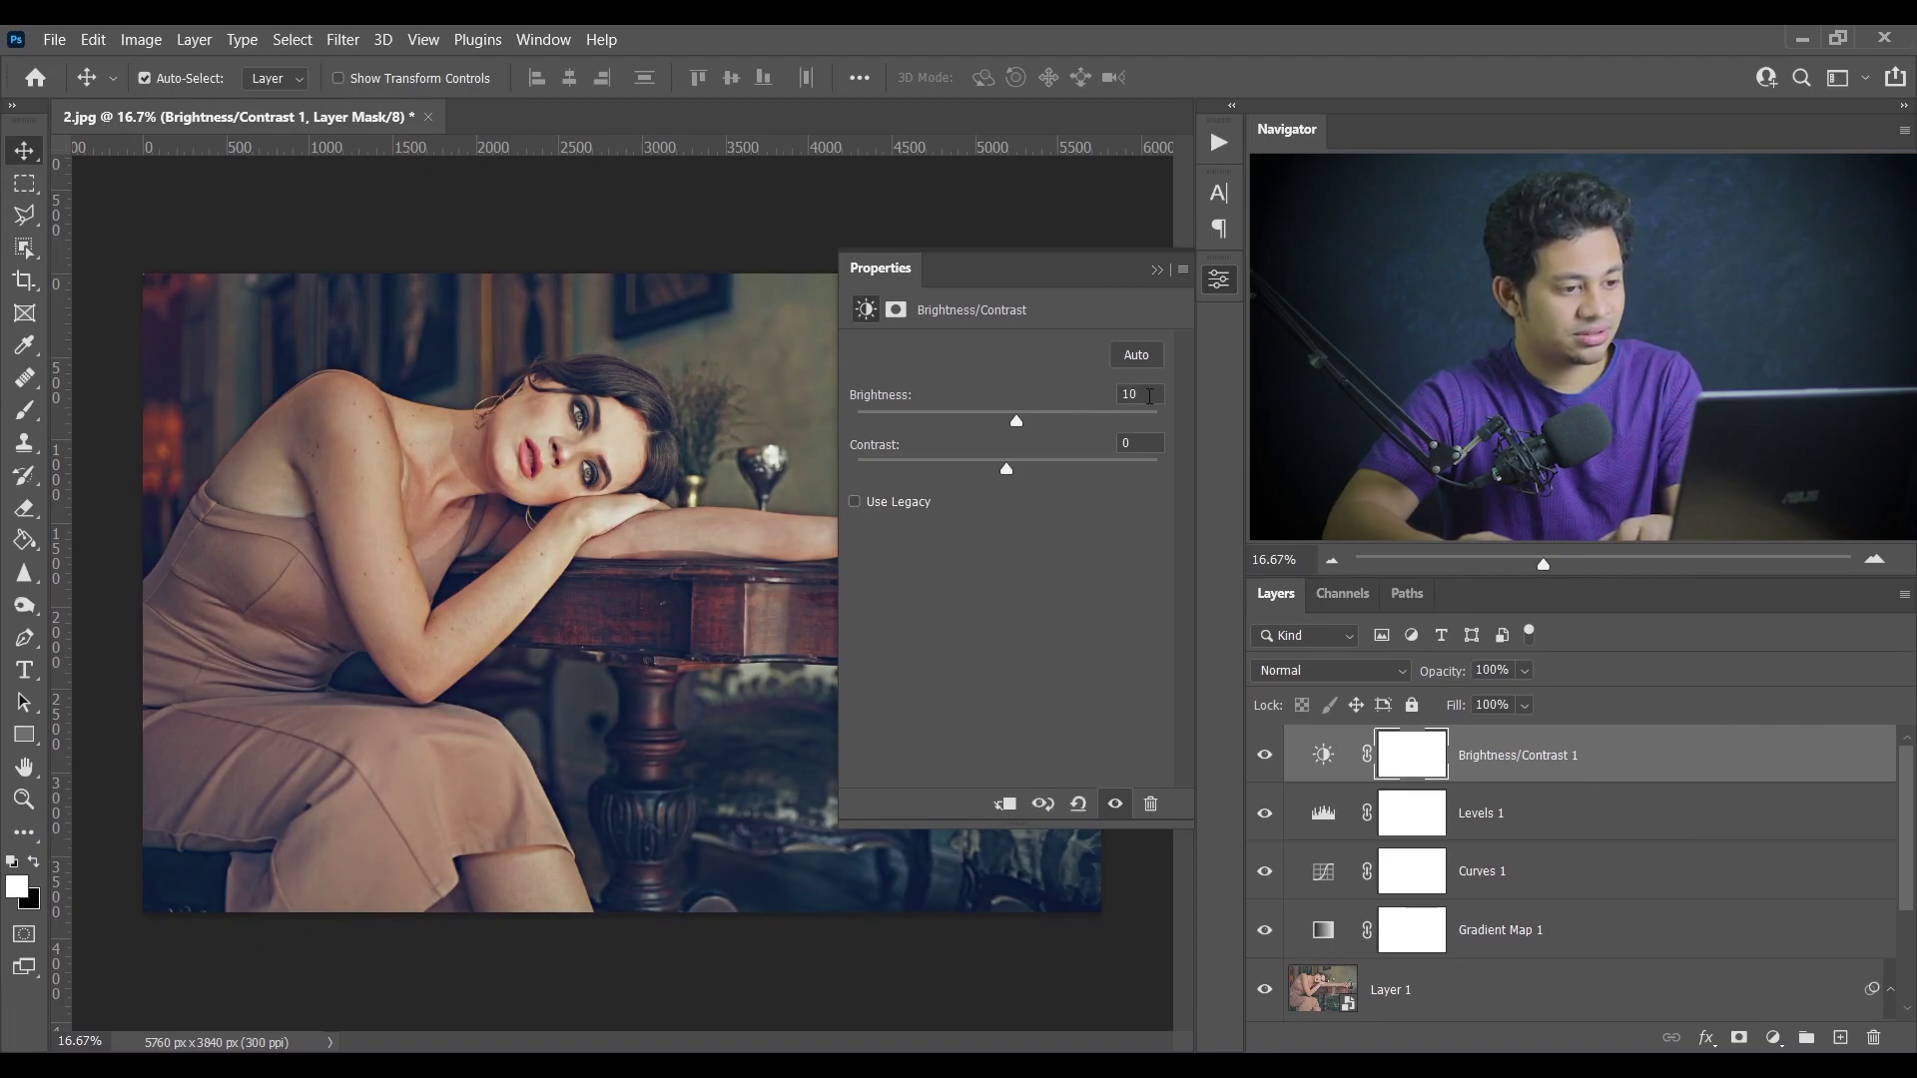
key(Up)
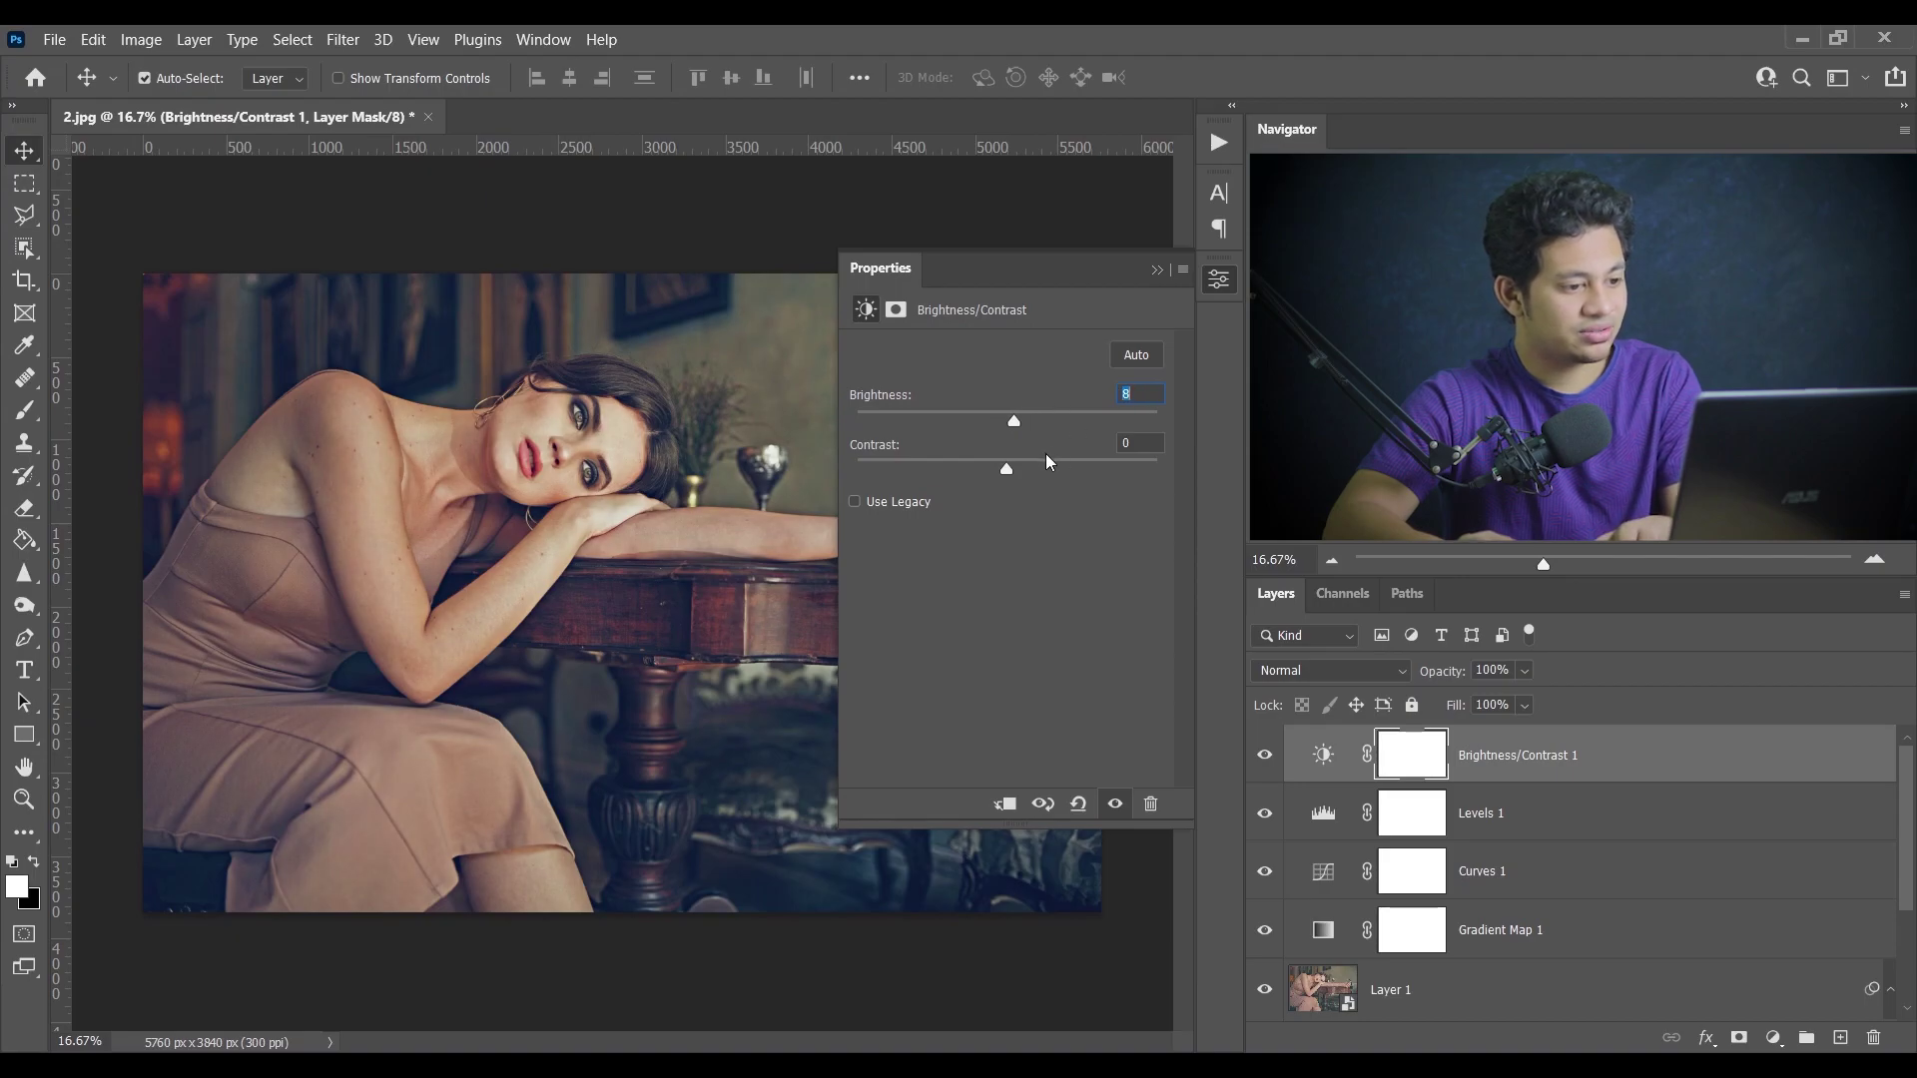
- Set the Contrast of the Brightness/Contrast adjustment to 19
drag(1029, 470, 1040, 464)
click(1142, 446)
key(Up)
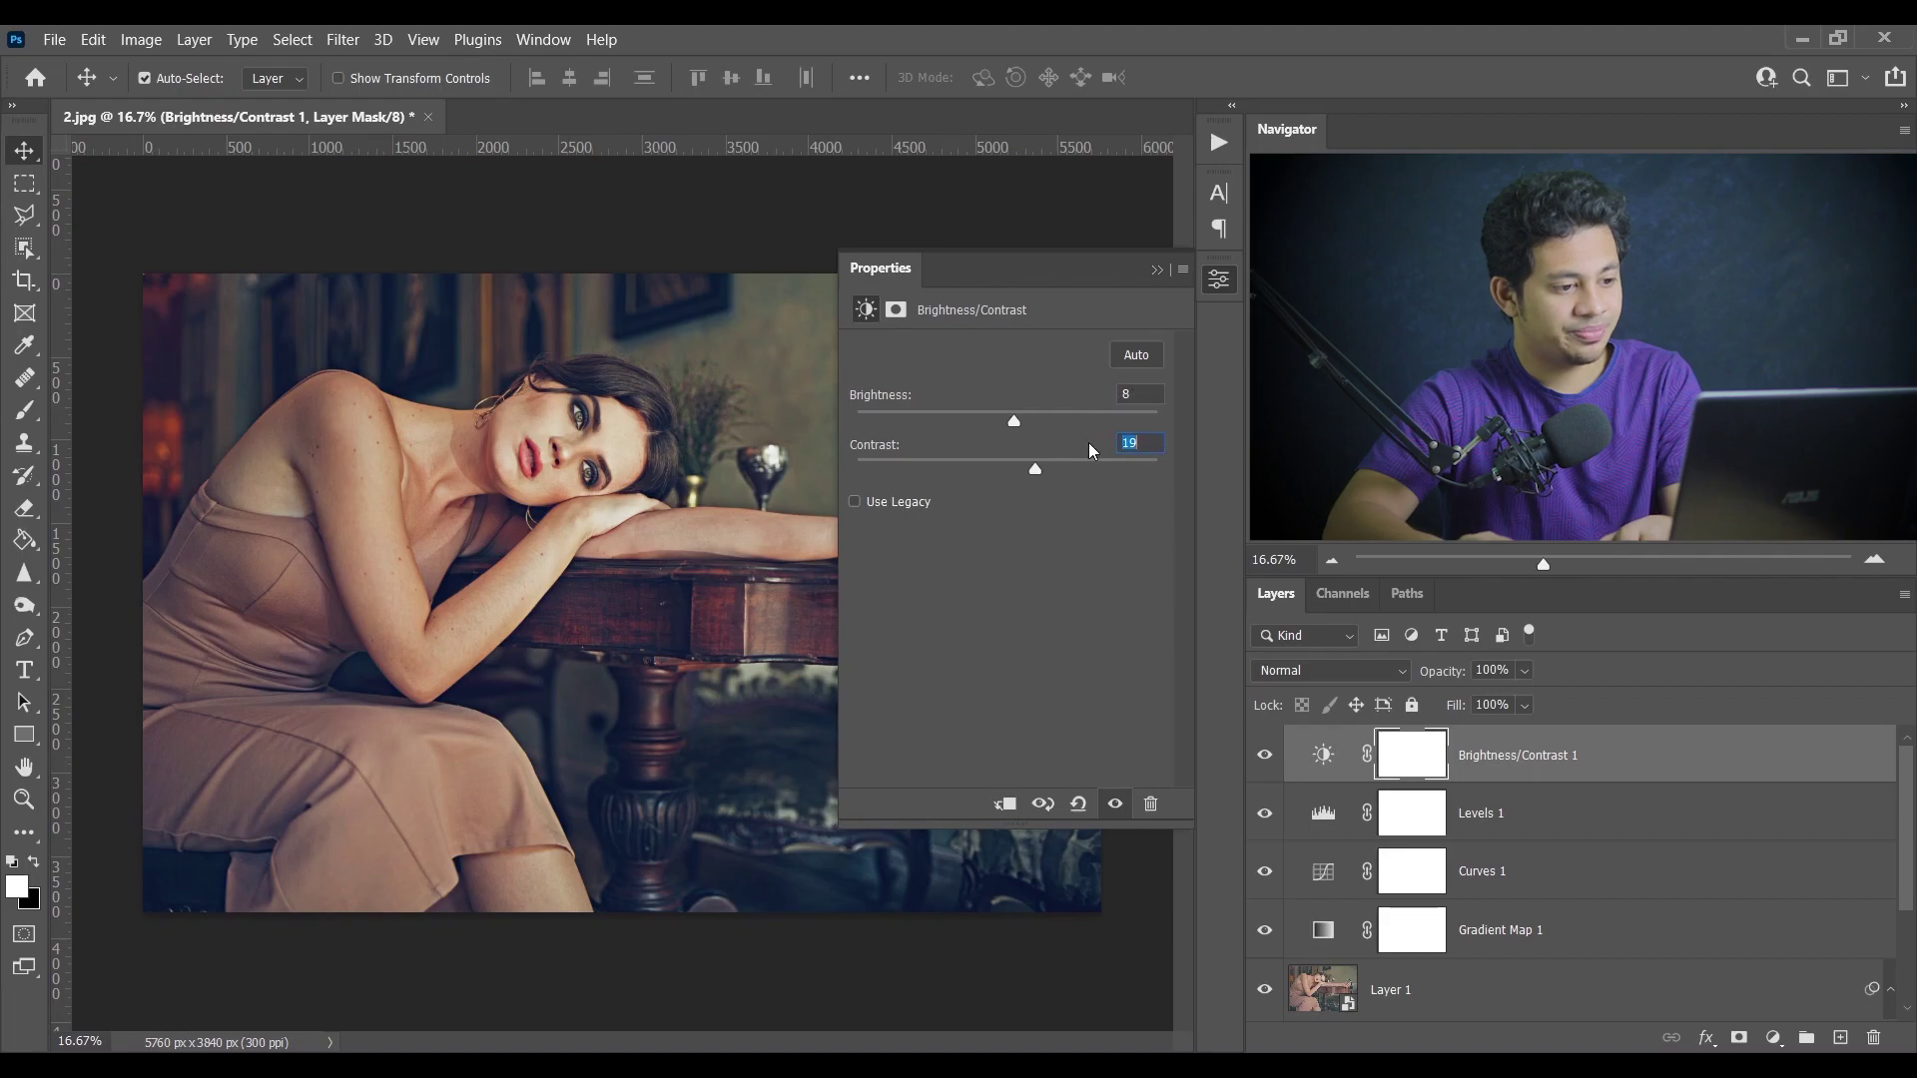
- Reduce the Brightness/Contrast layer's opacity to 59% and compare the image with the layer hidden and shown
click(1218, 282)
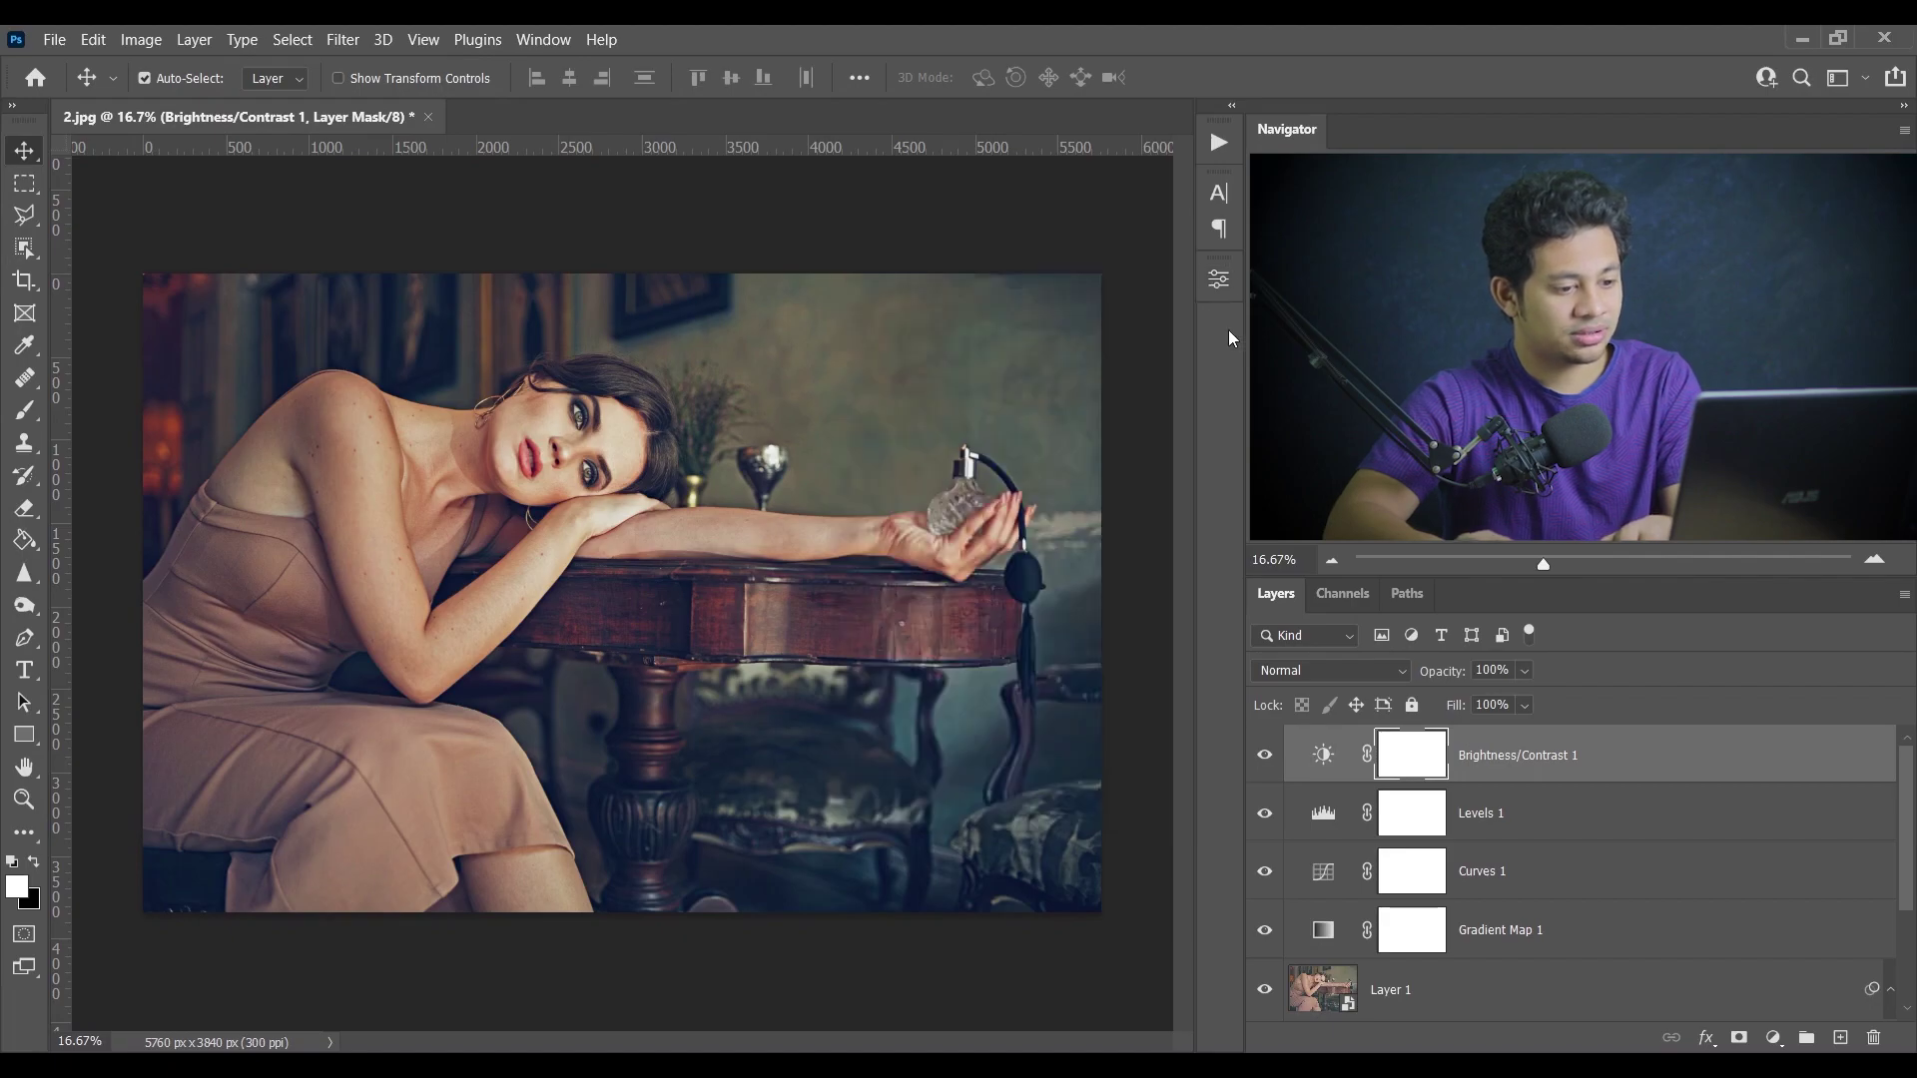
click(1264, 756)
click(1264, 756)
click(1525, 670)
click(1519, 701)
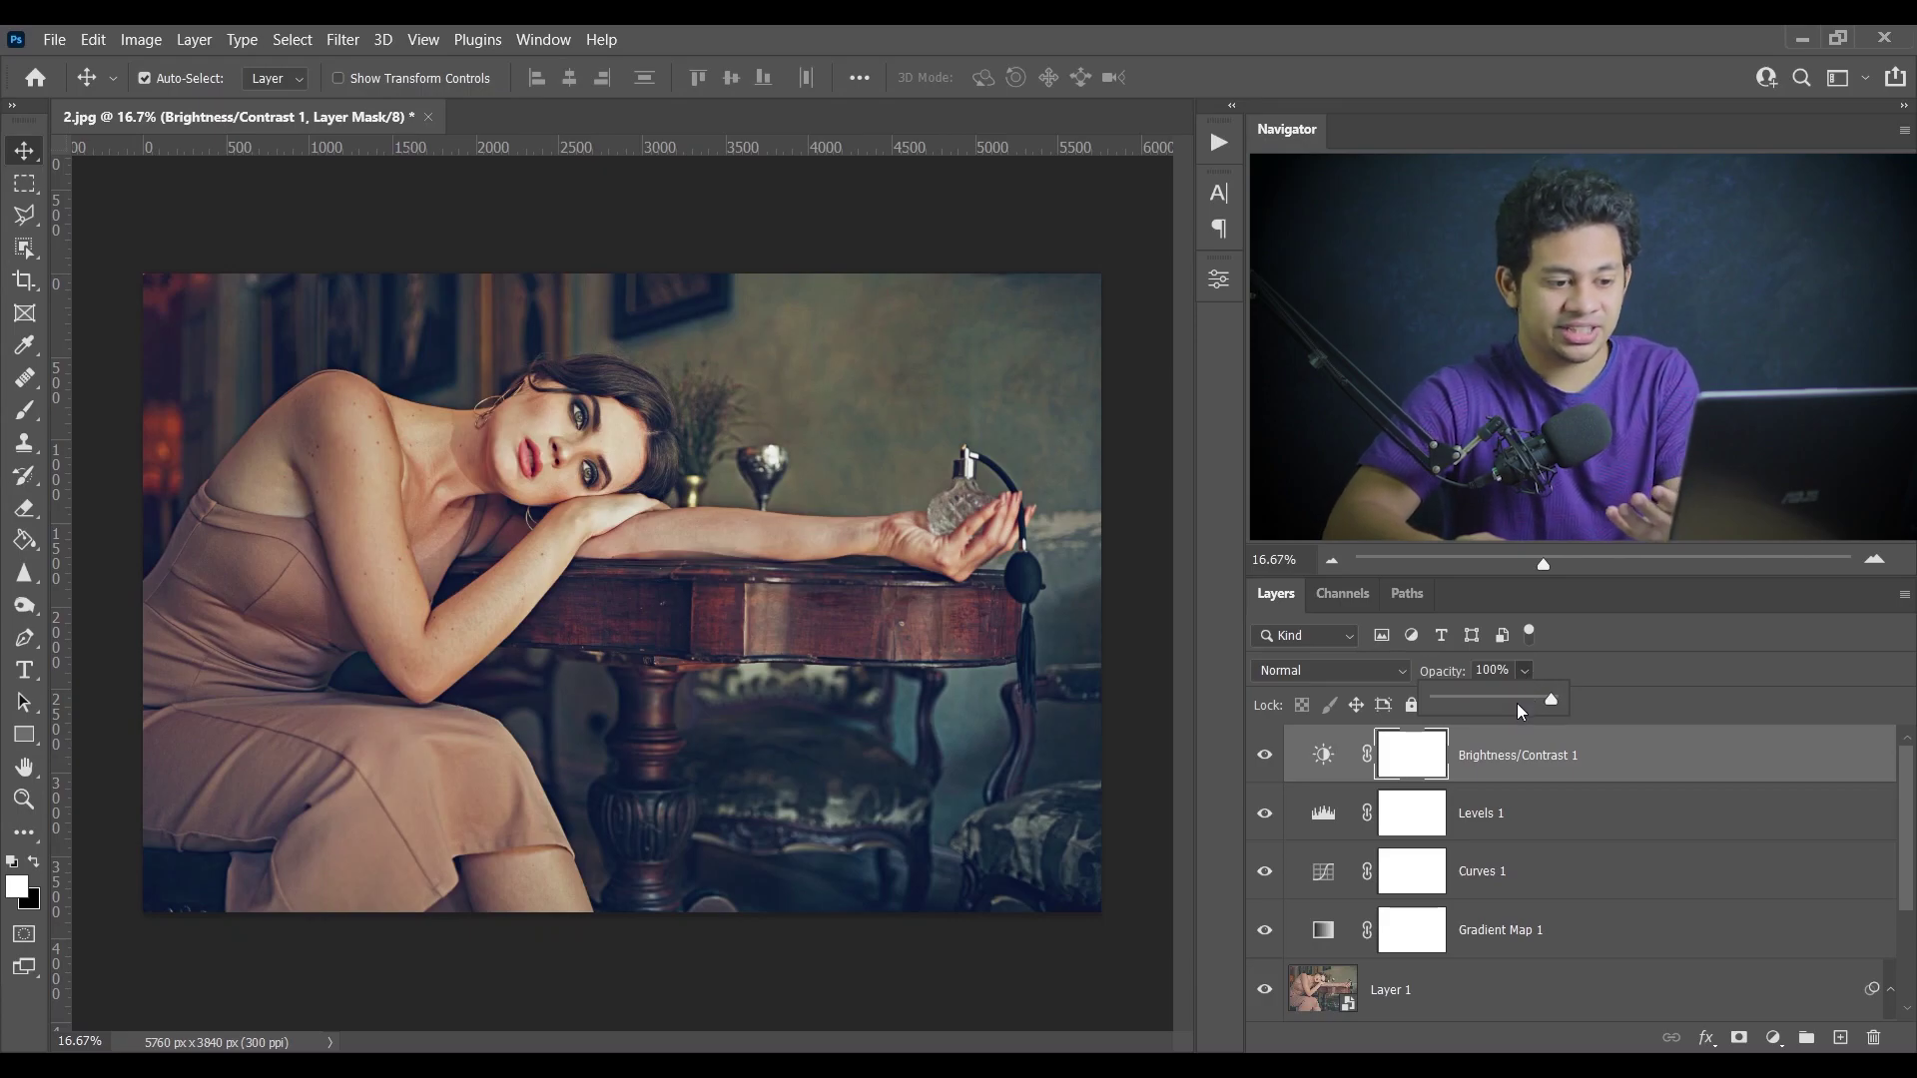
drag(1517, 703, 1504, 702)
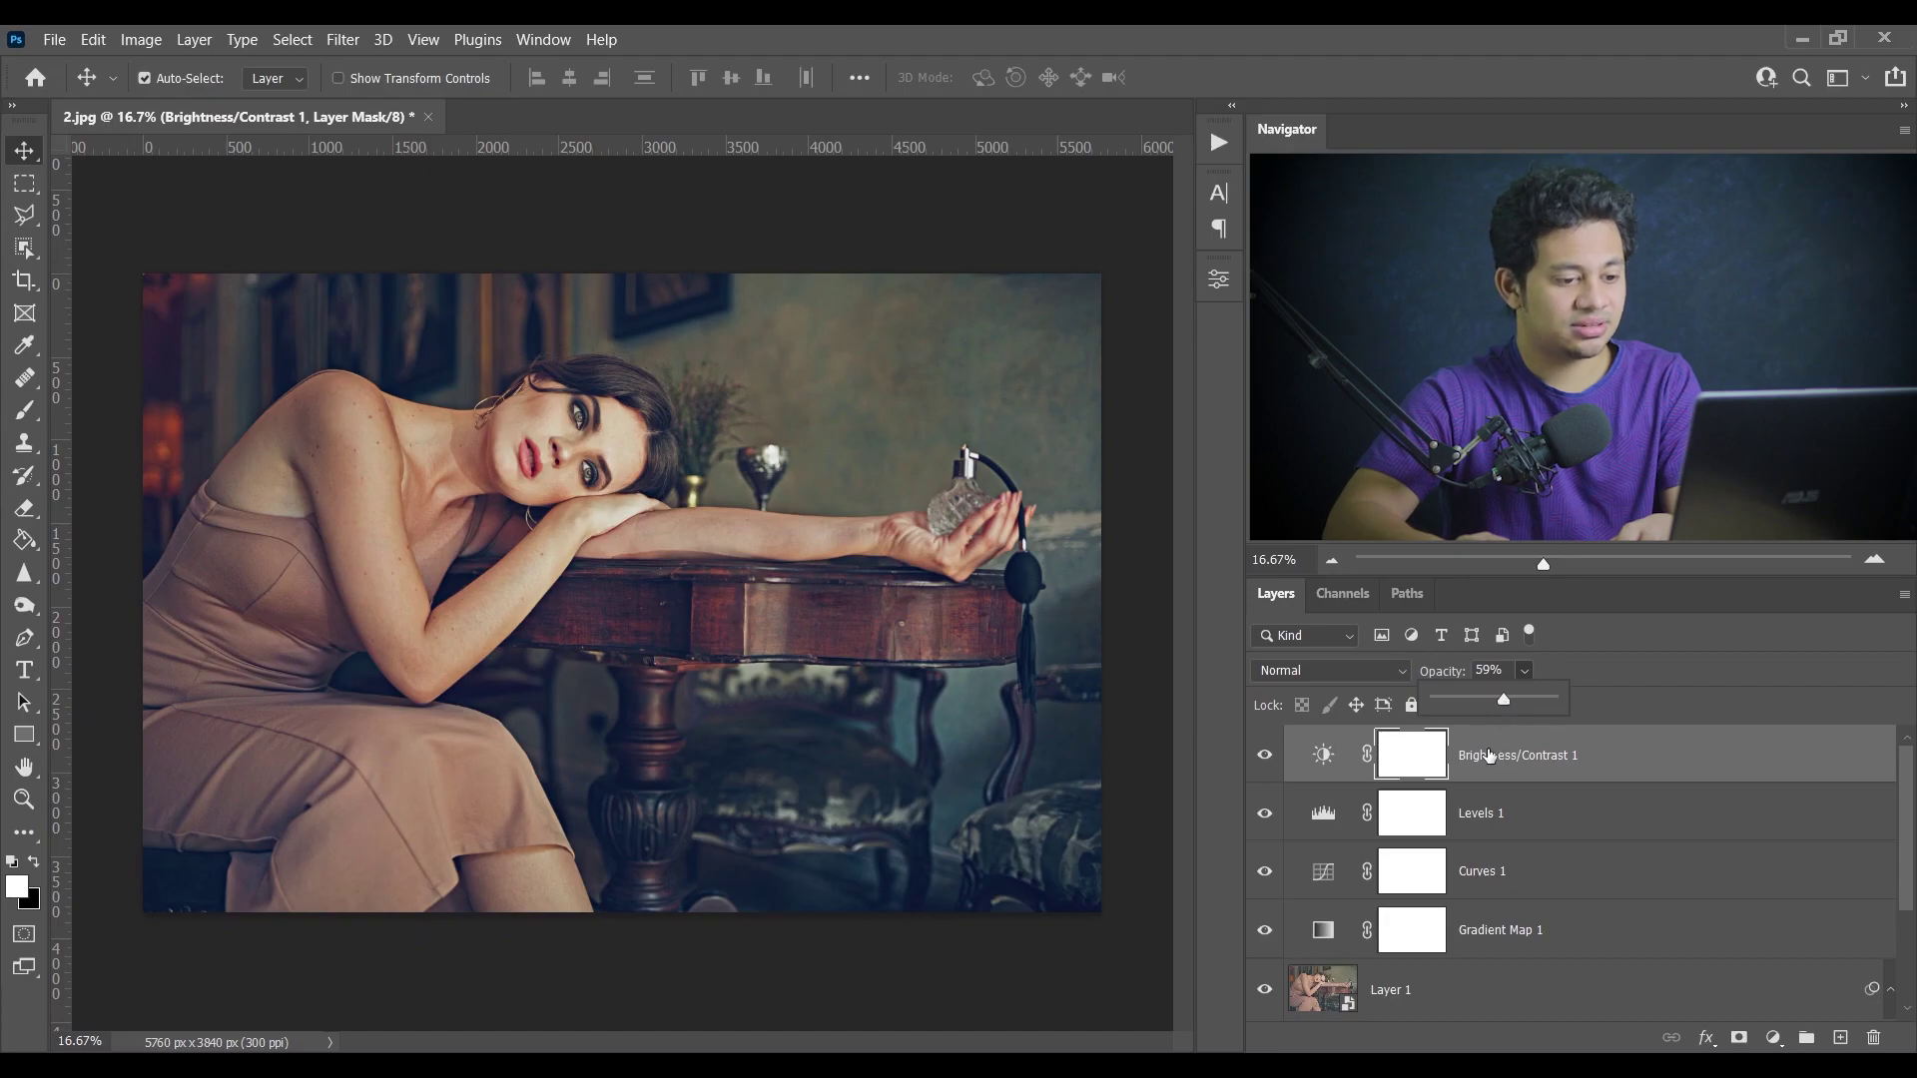
click(1287, 765)
click(1265, 759)
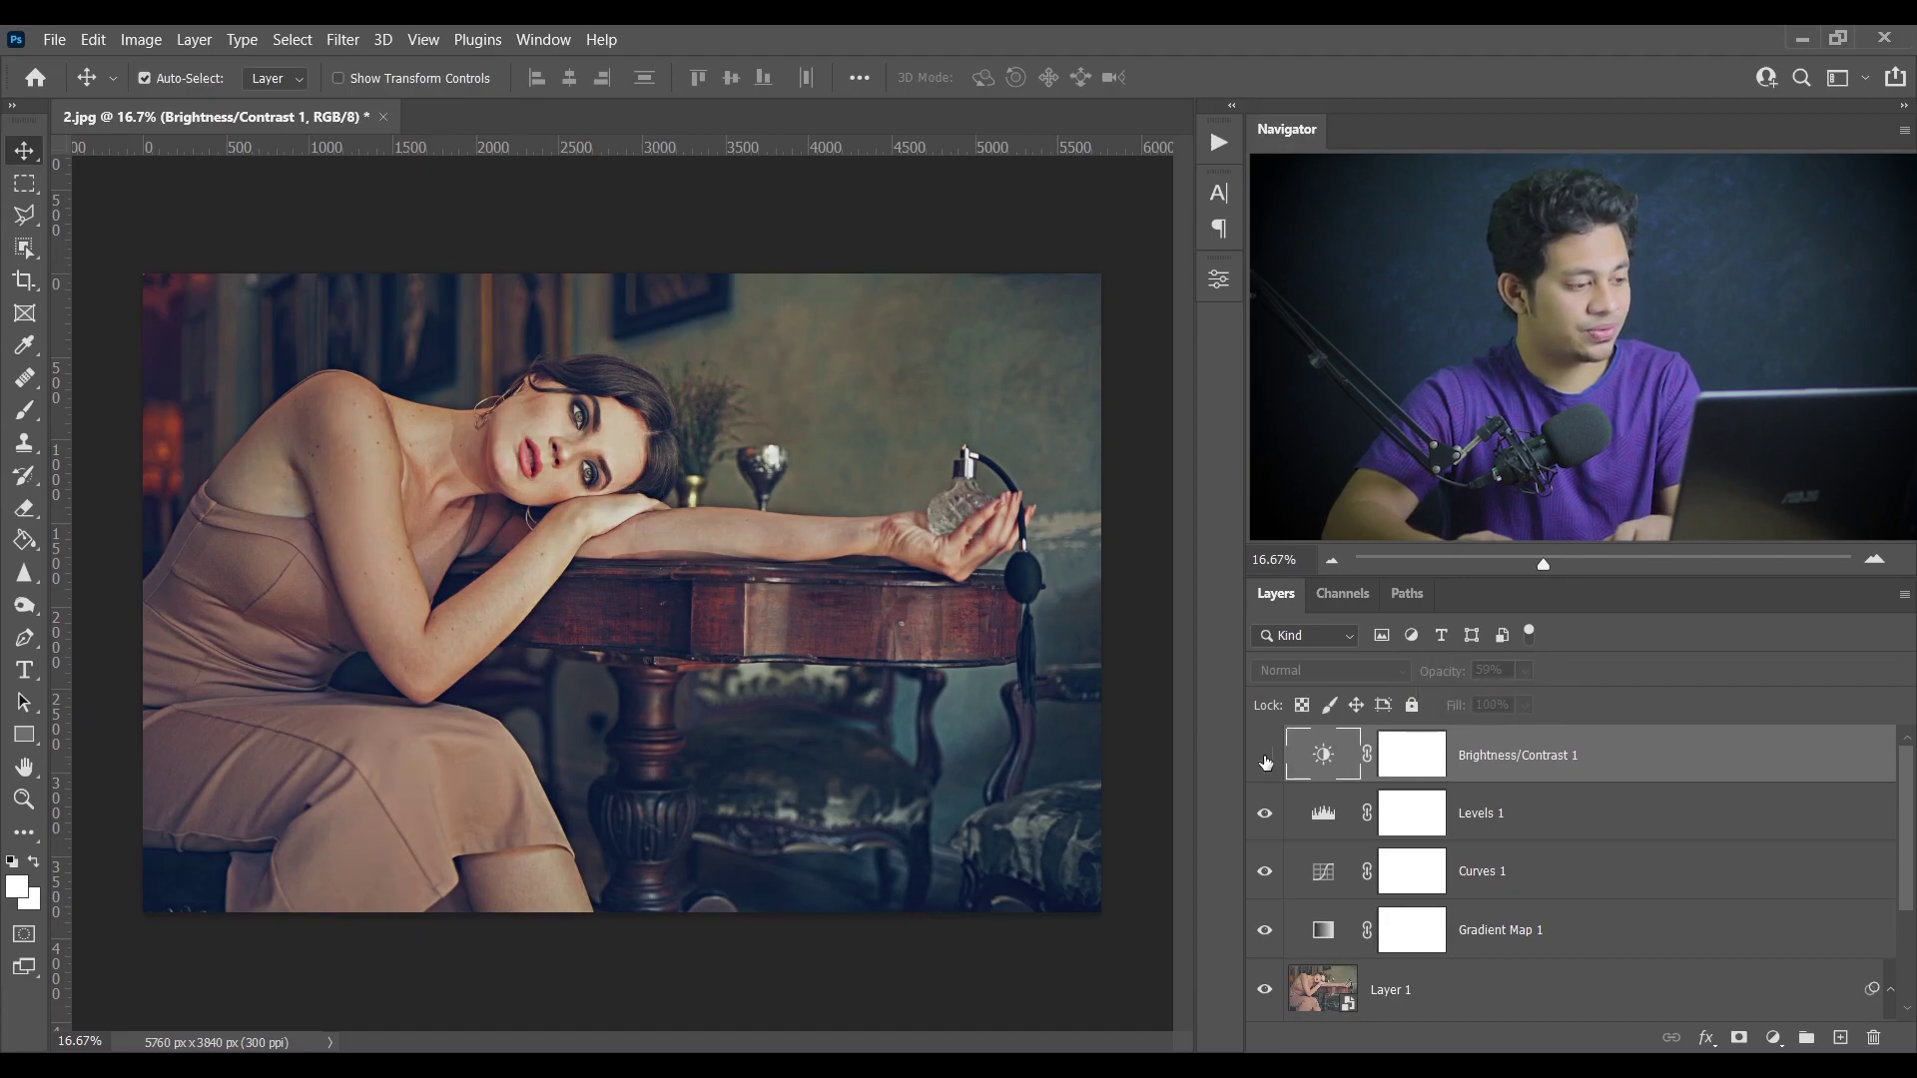
click(1265, 759)
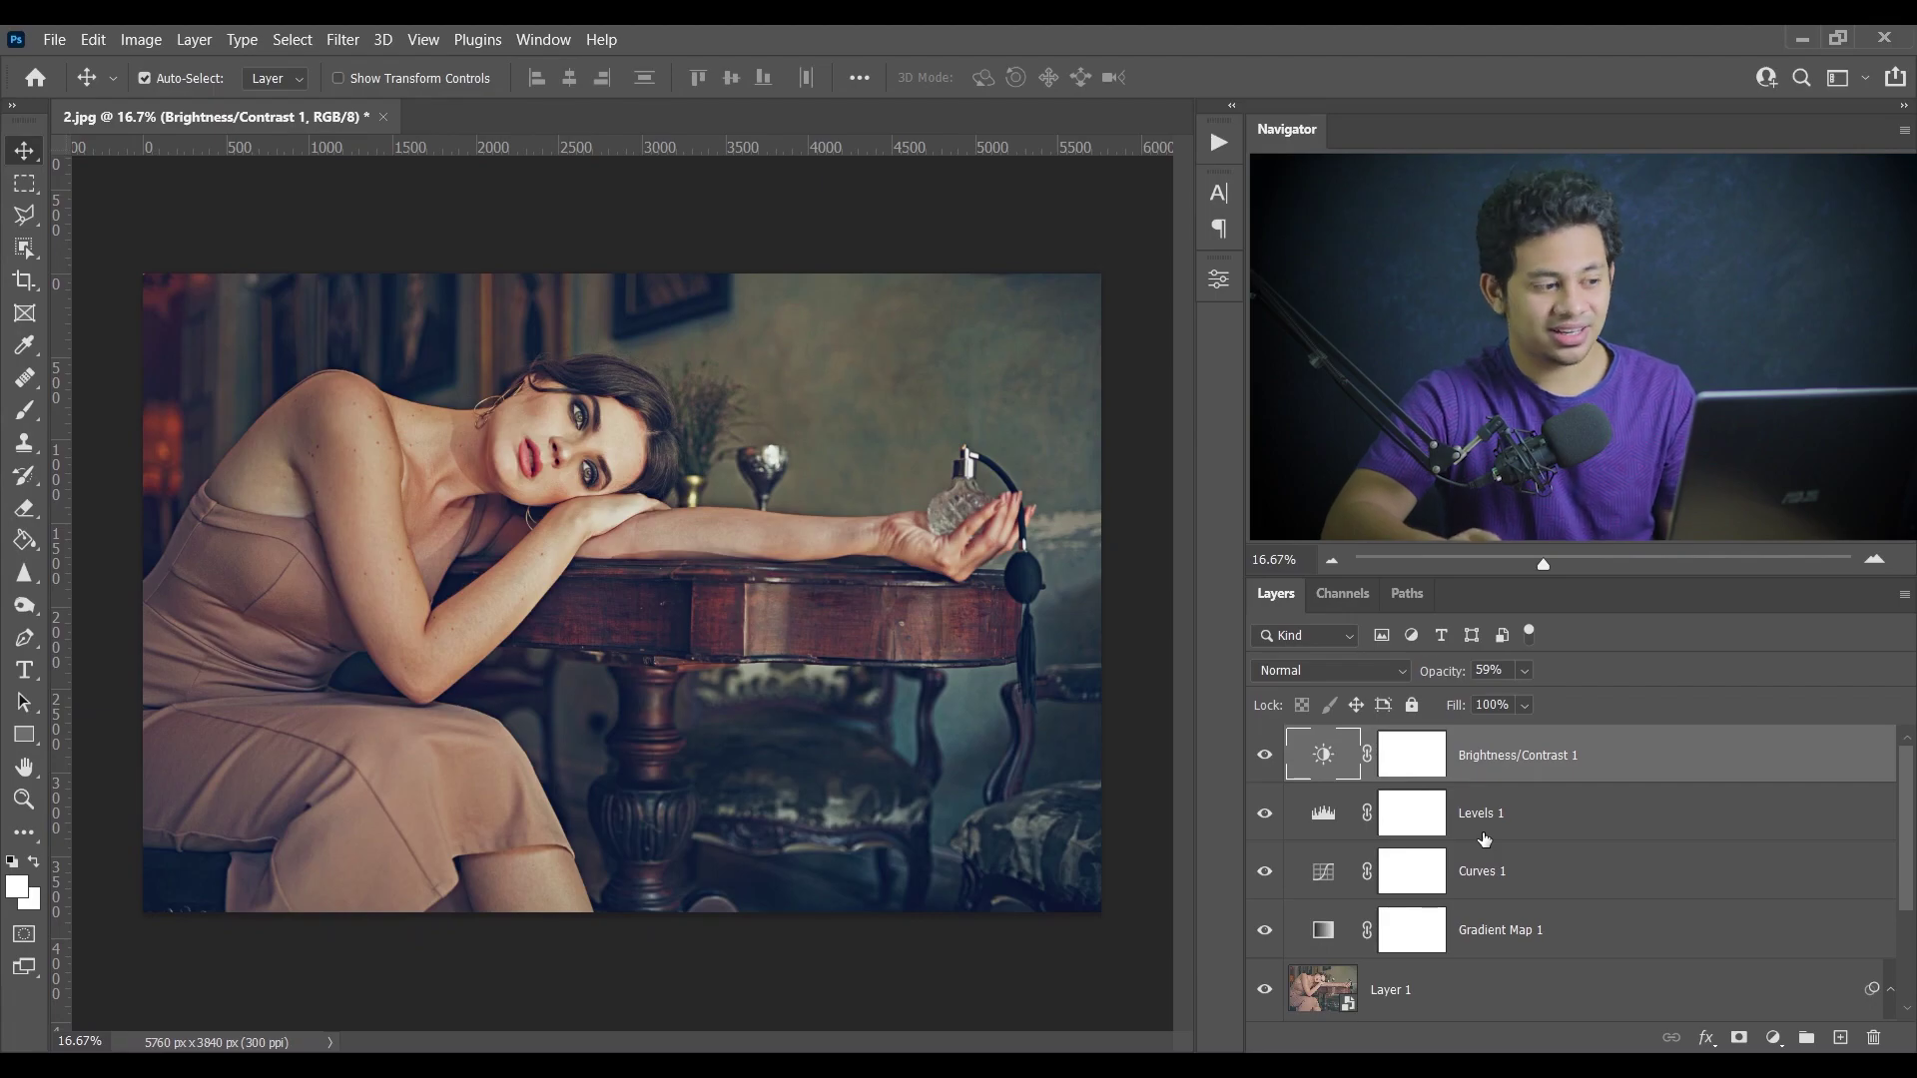
- Compare the graded image with the original by repeatedly isolating the Background layer and restoring all the layers
scroll(1498, 788, down, 3)
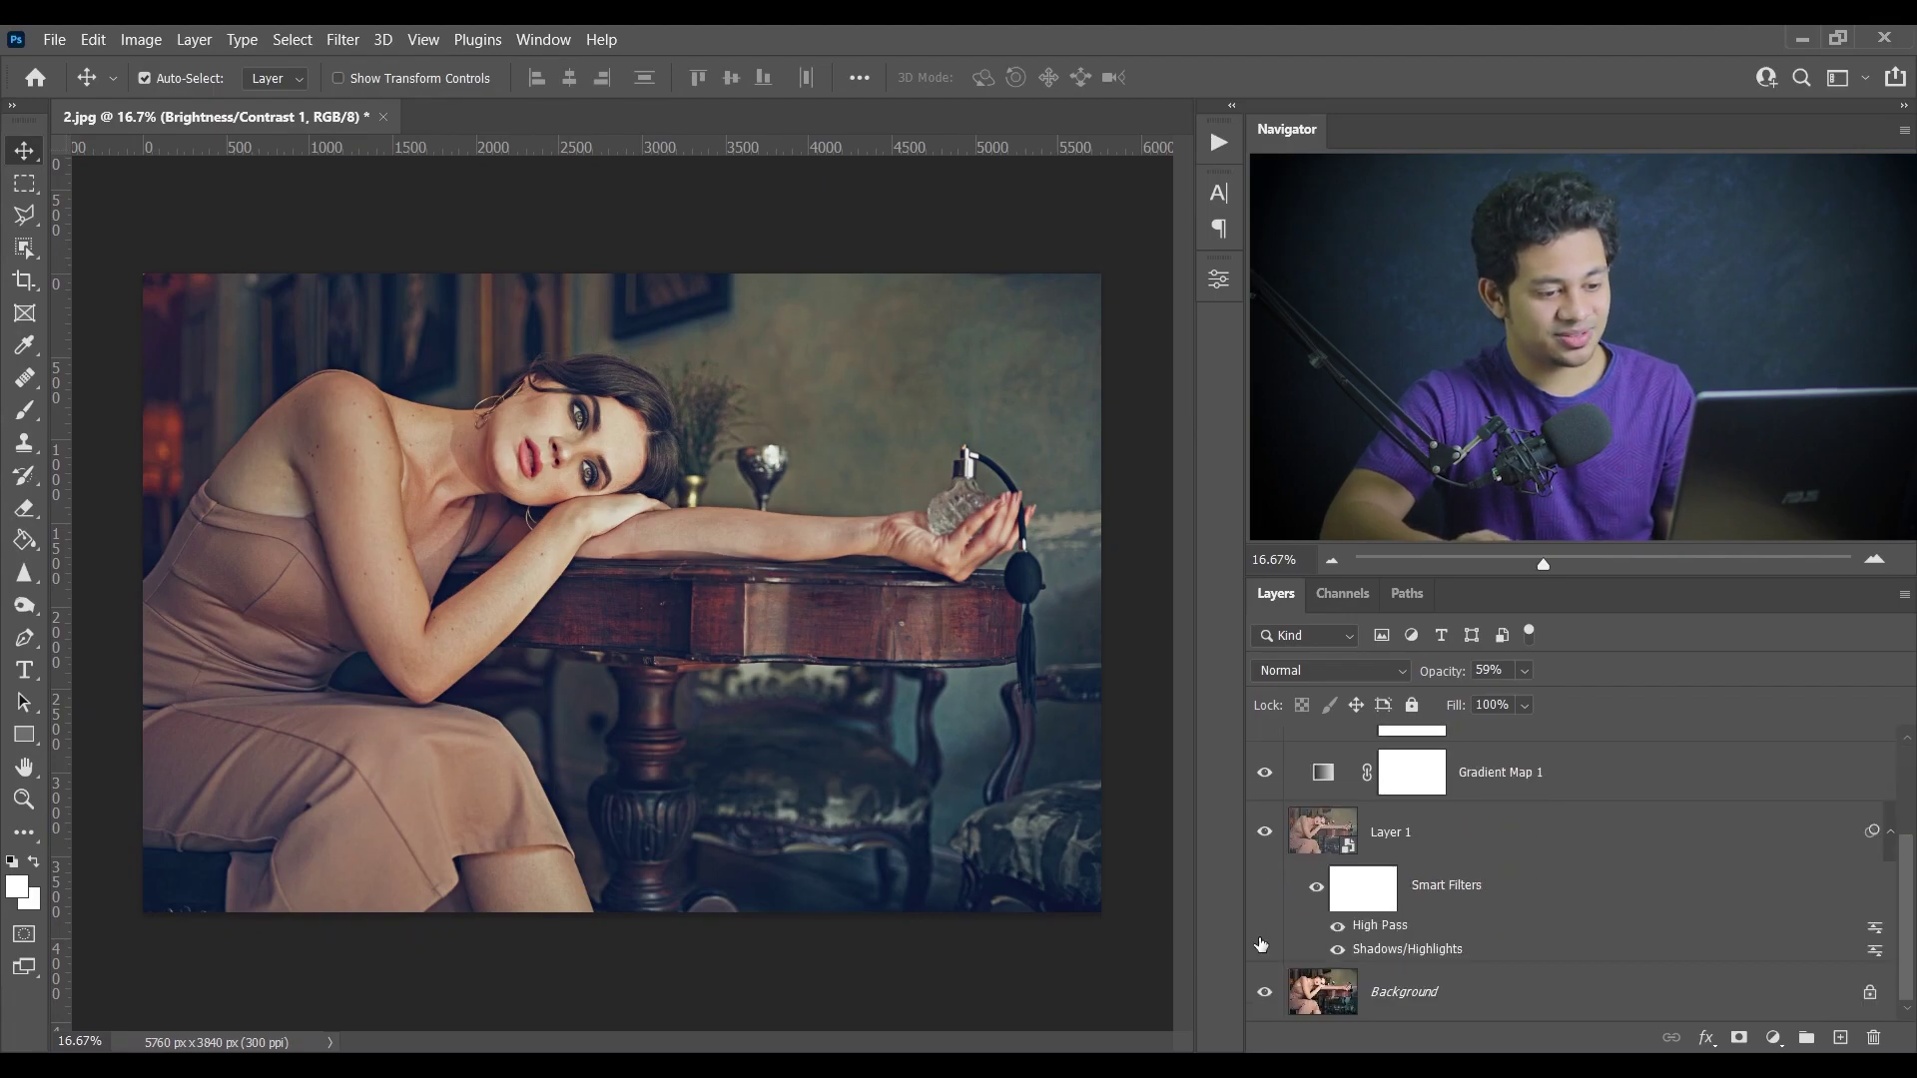
alt+click(1264, 994)
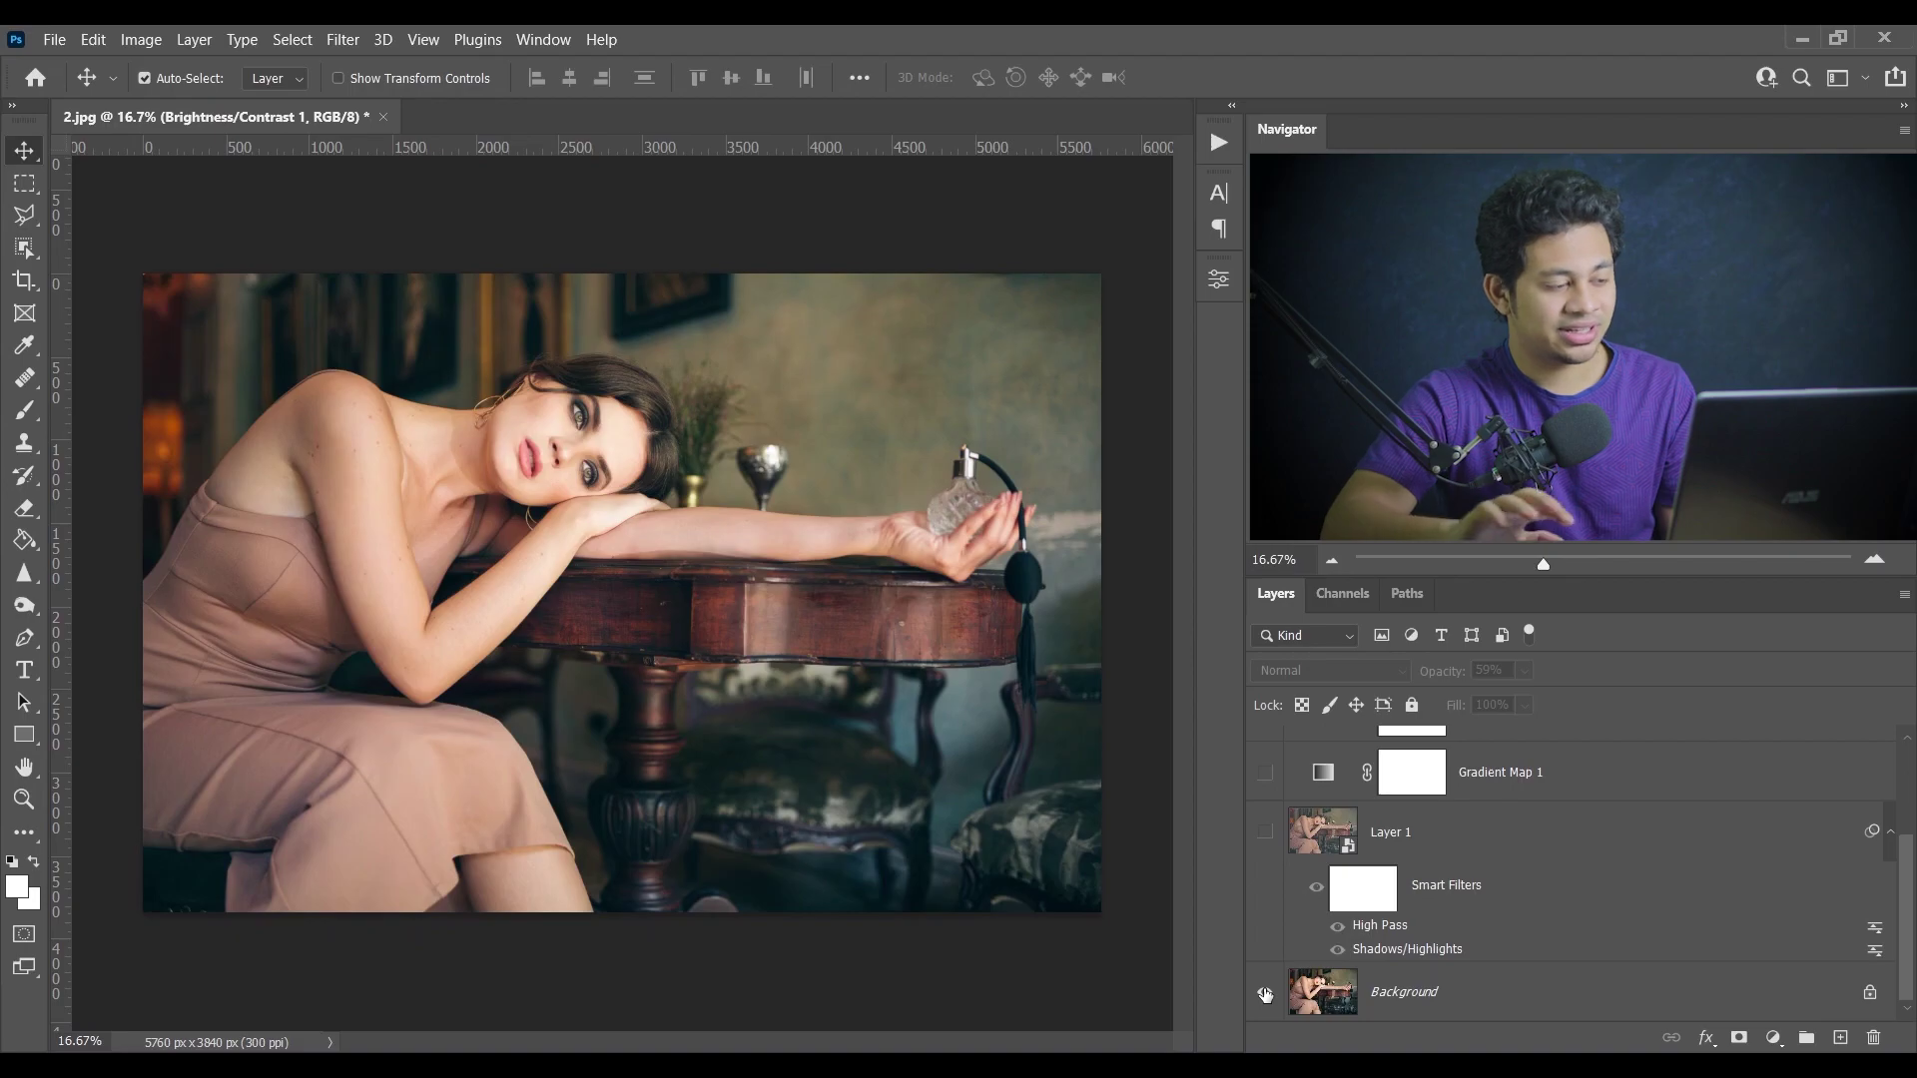
alt+click(1264, 994)
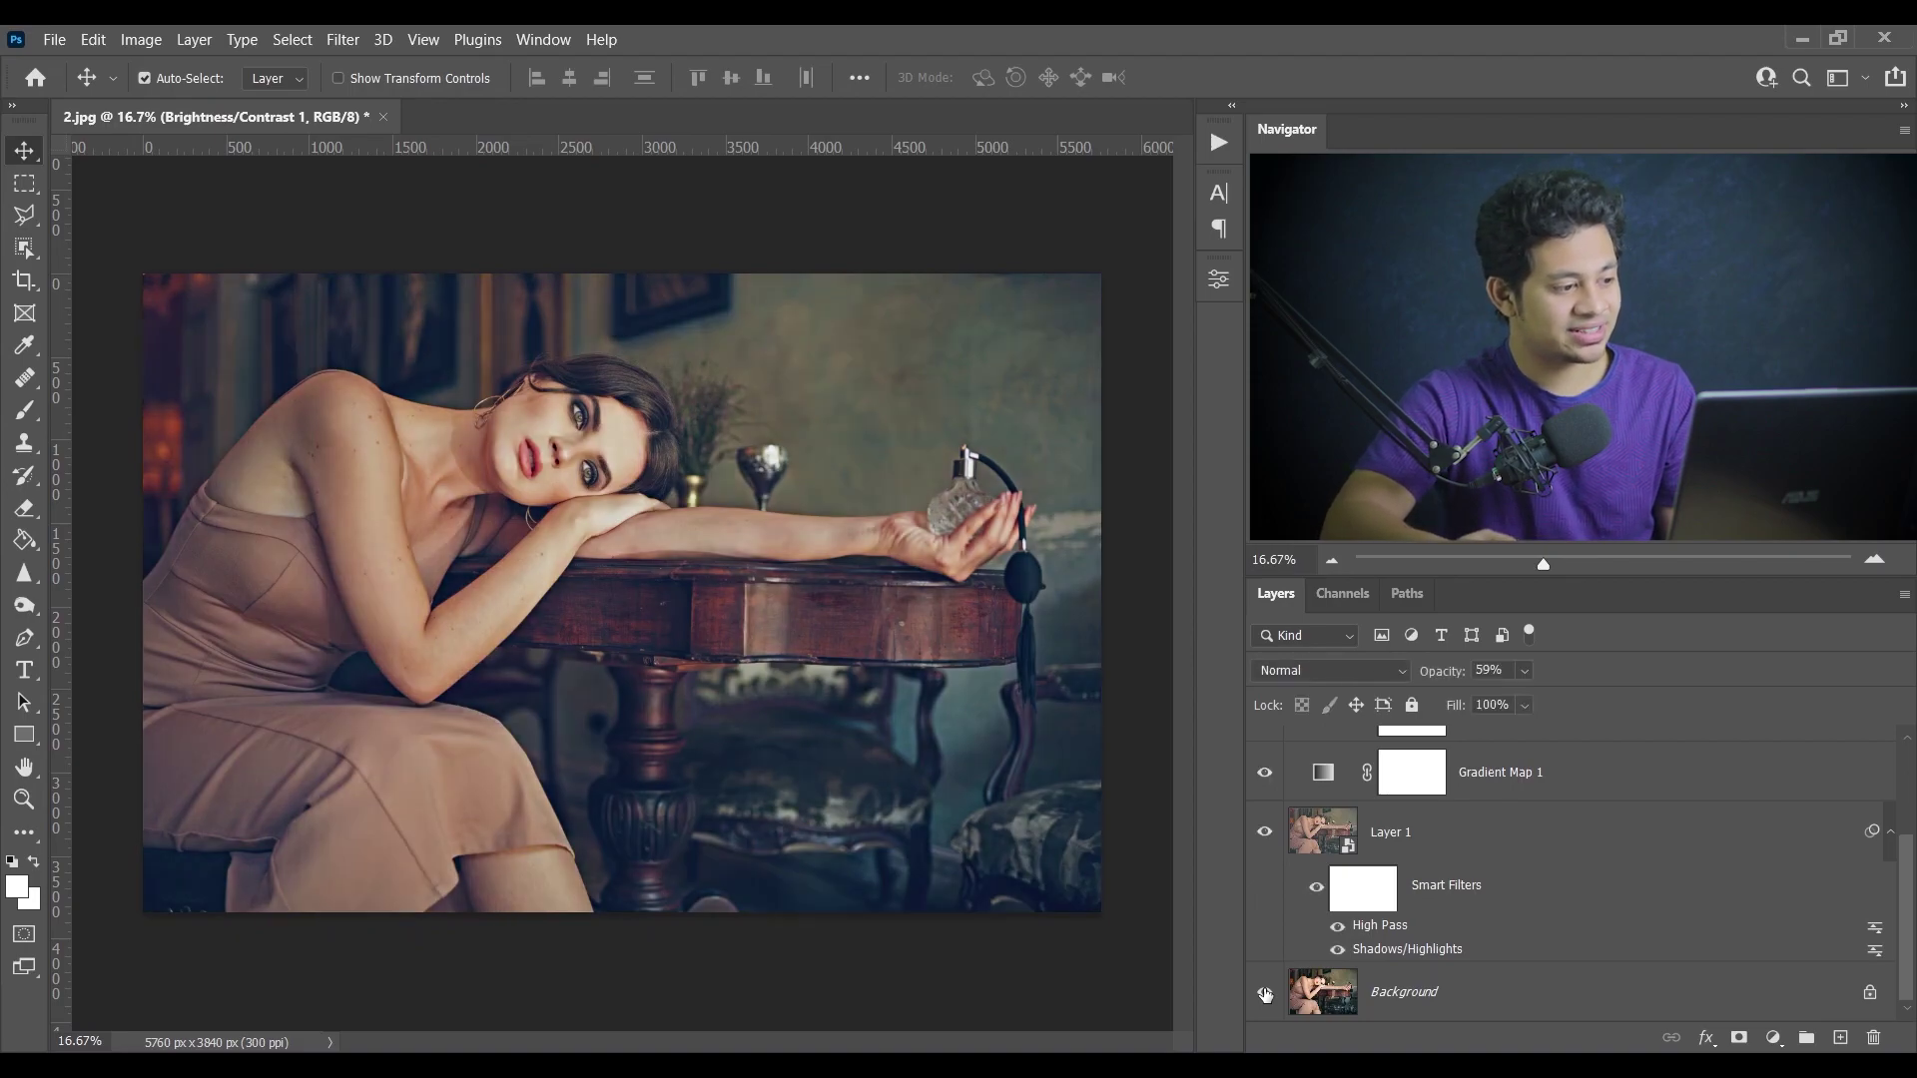
alt+click(1264, 994)
alt+click(1264, 994)
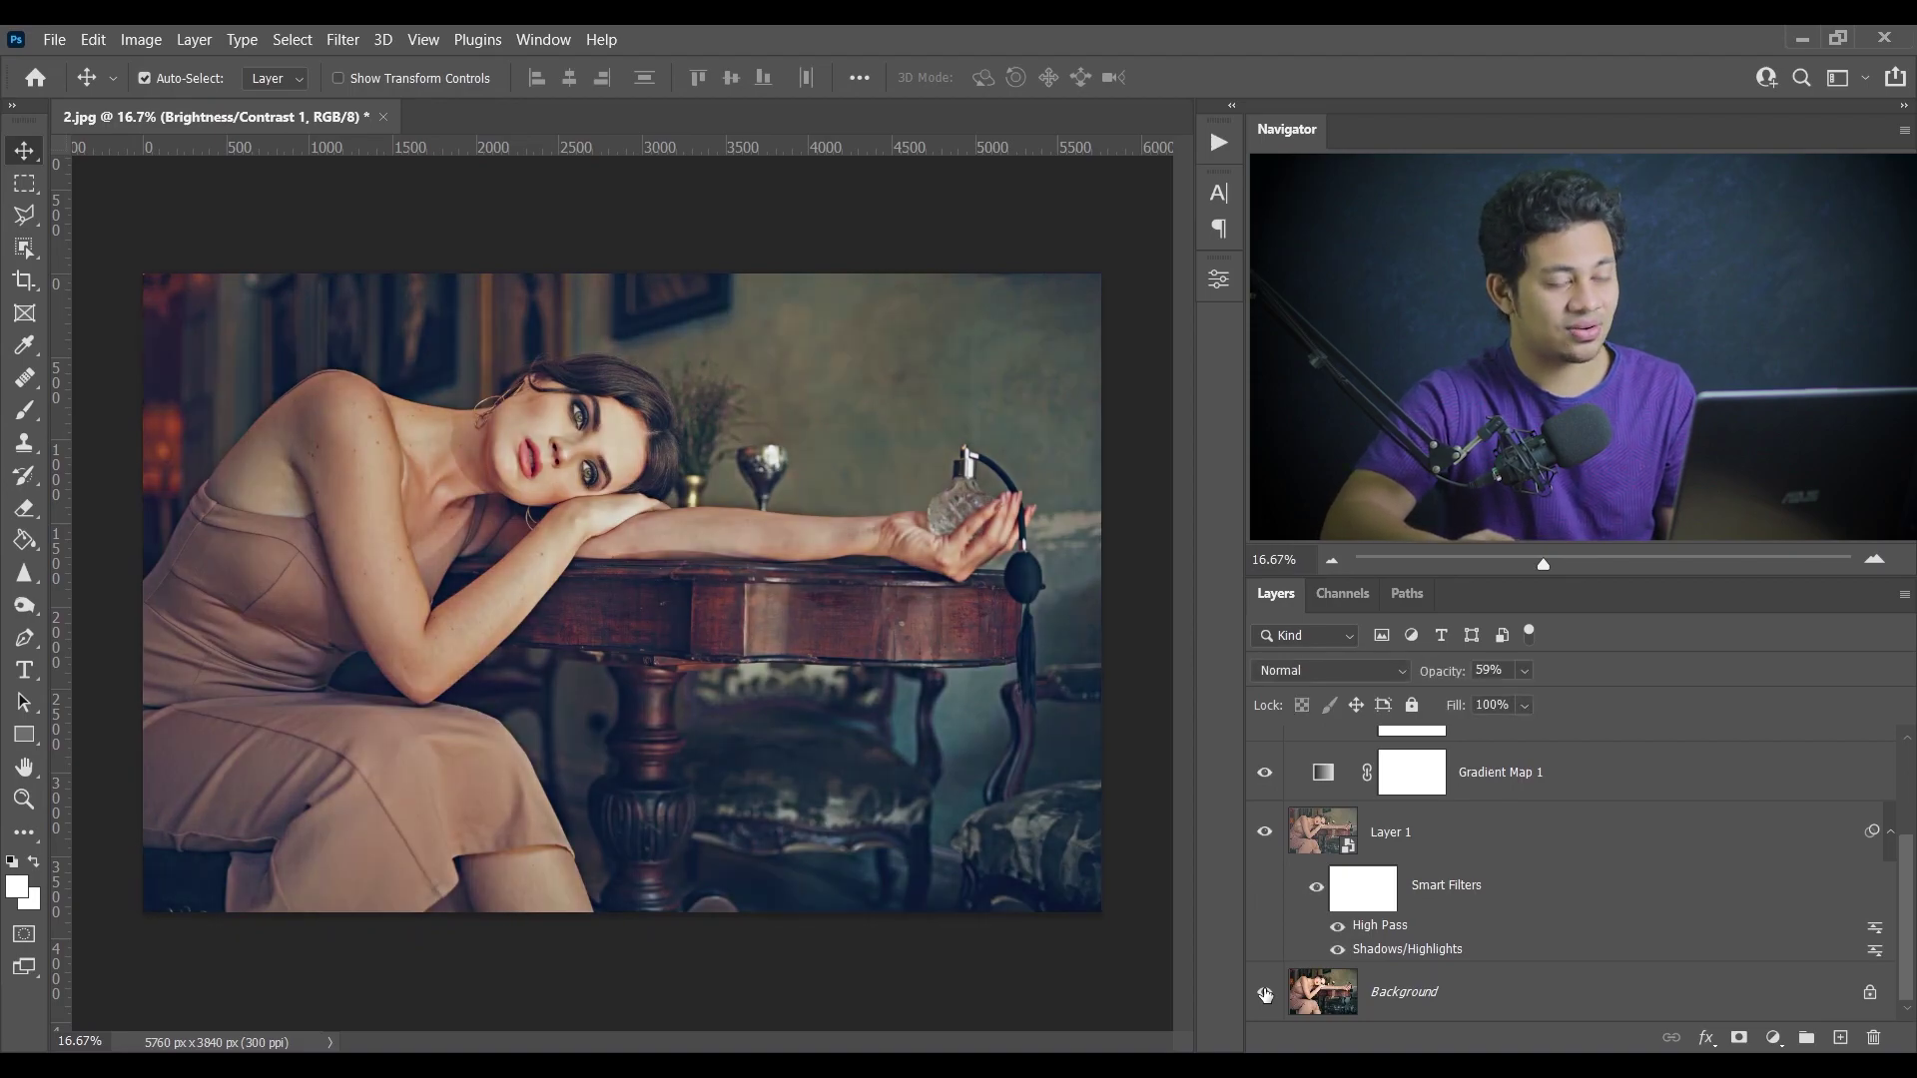
alt+click(1264, 994)
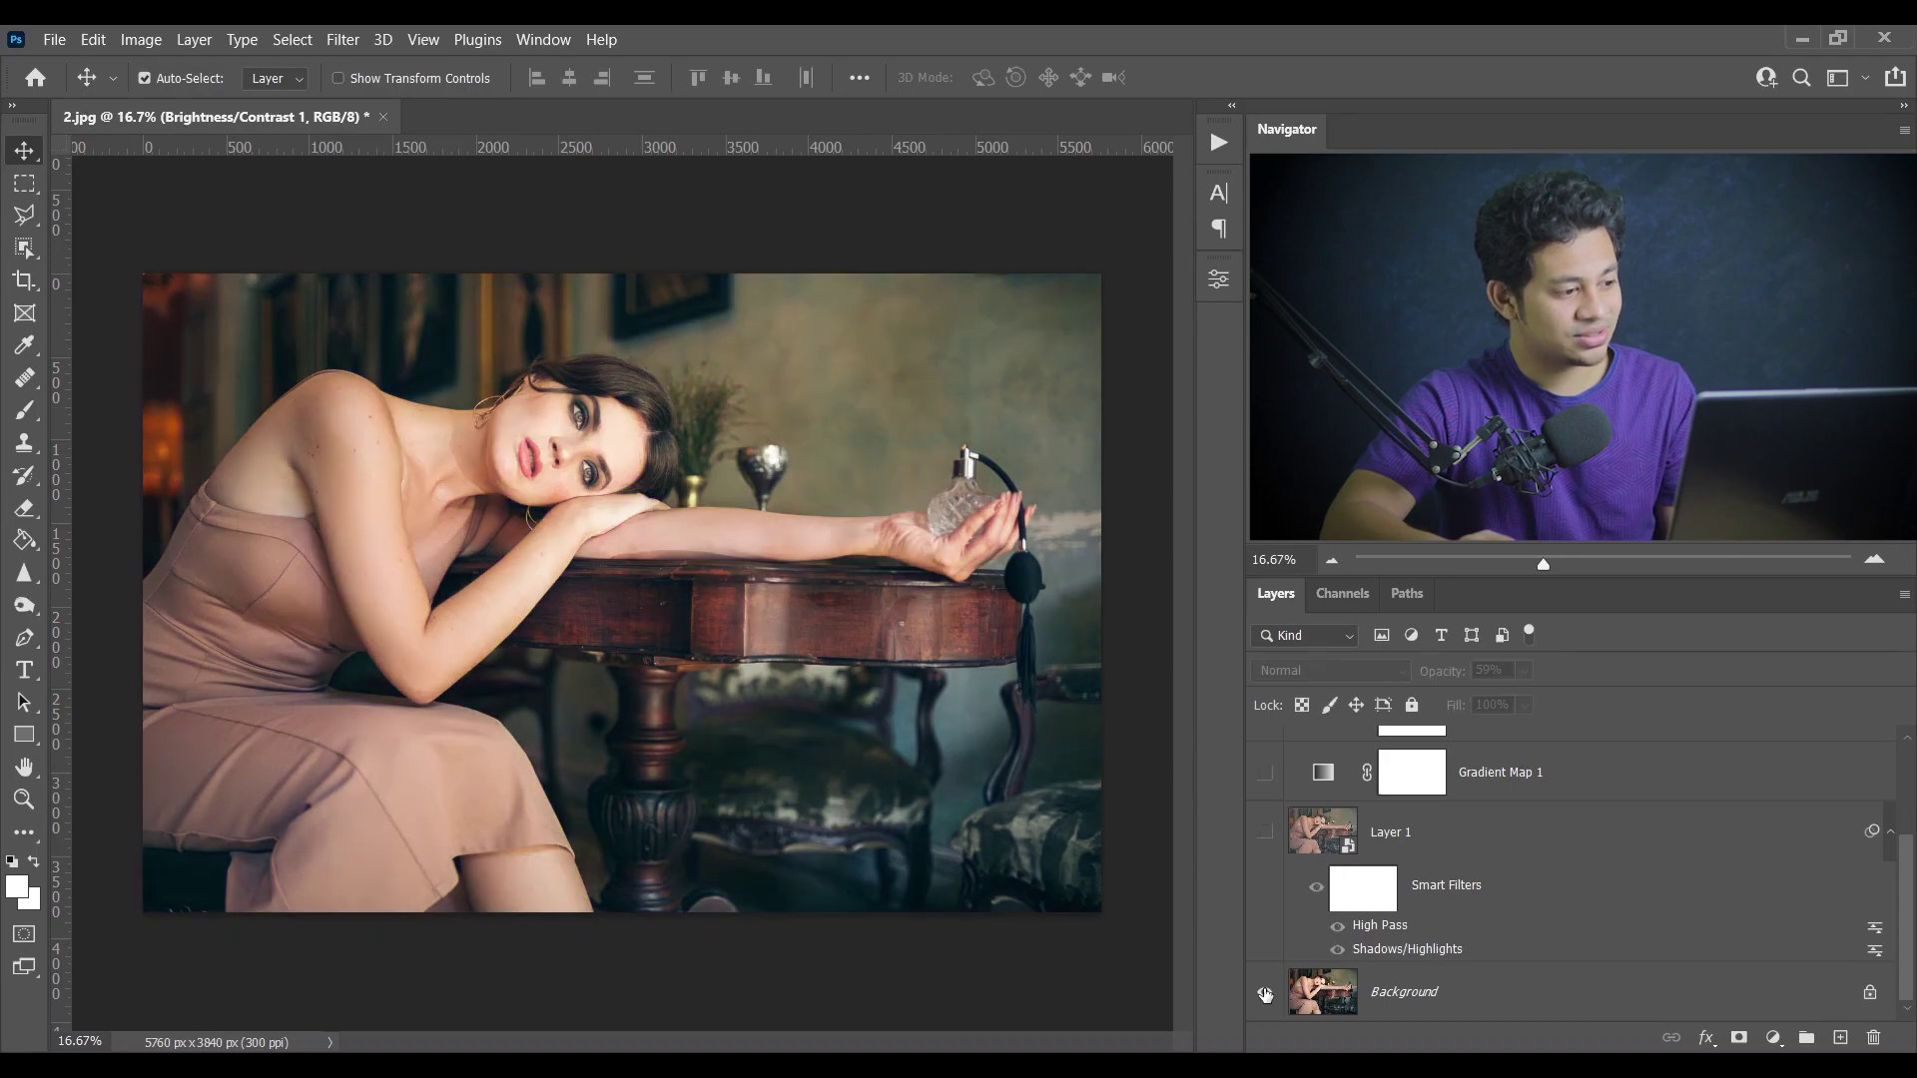
alt+click(1263, 995)
scroll(1623, 956, up, 3)
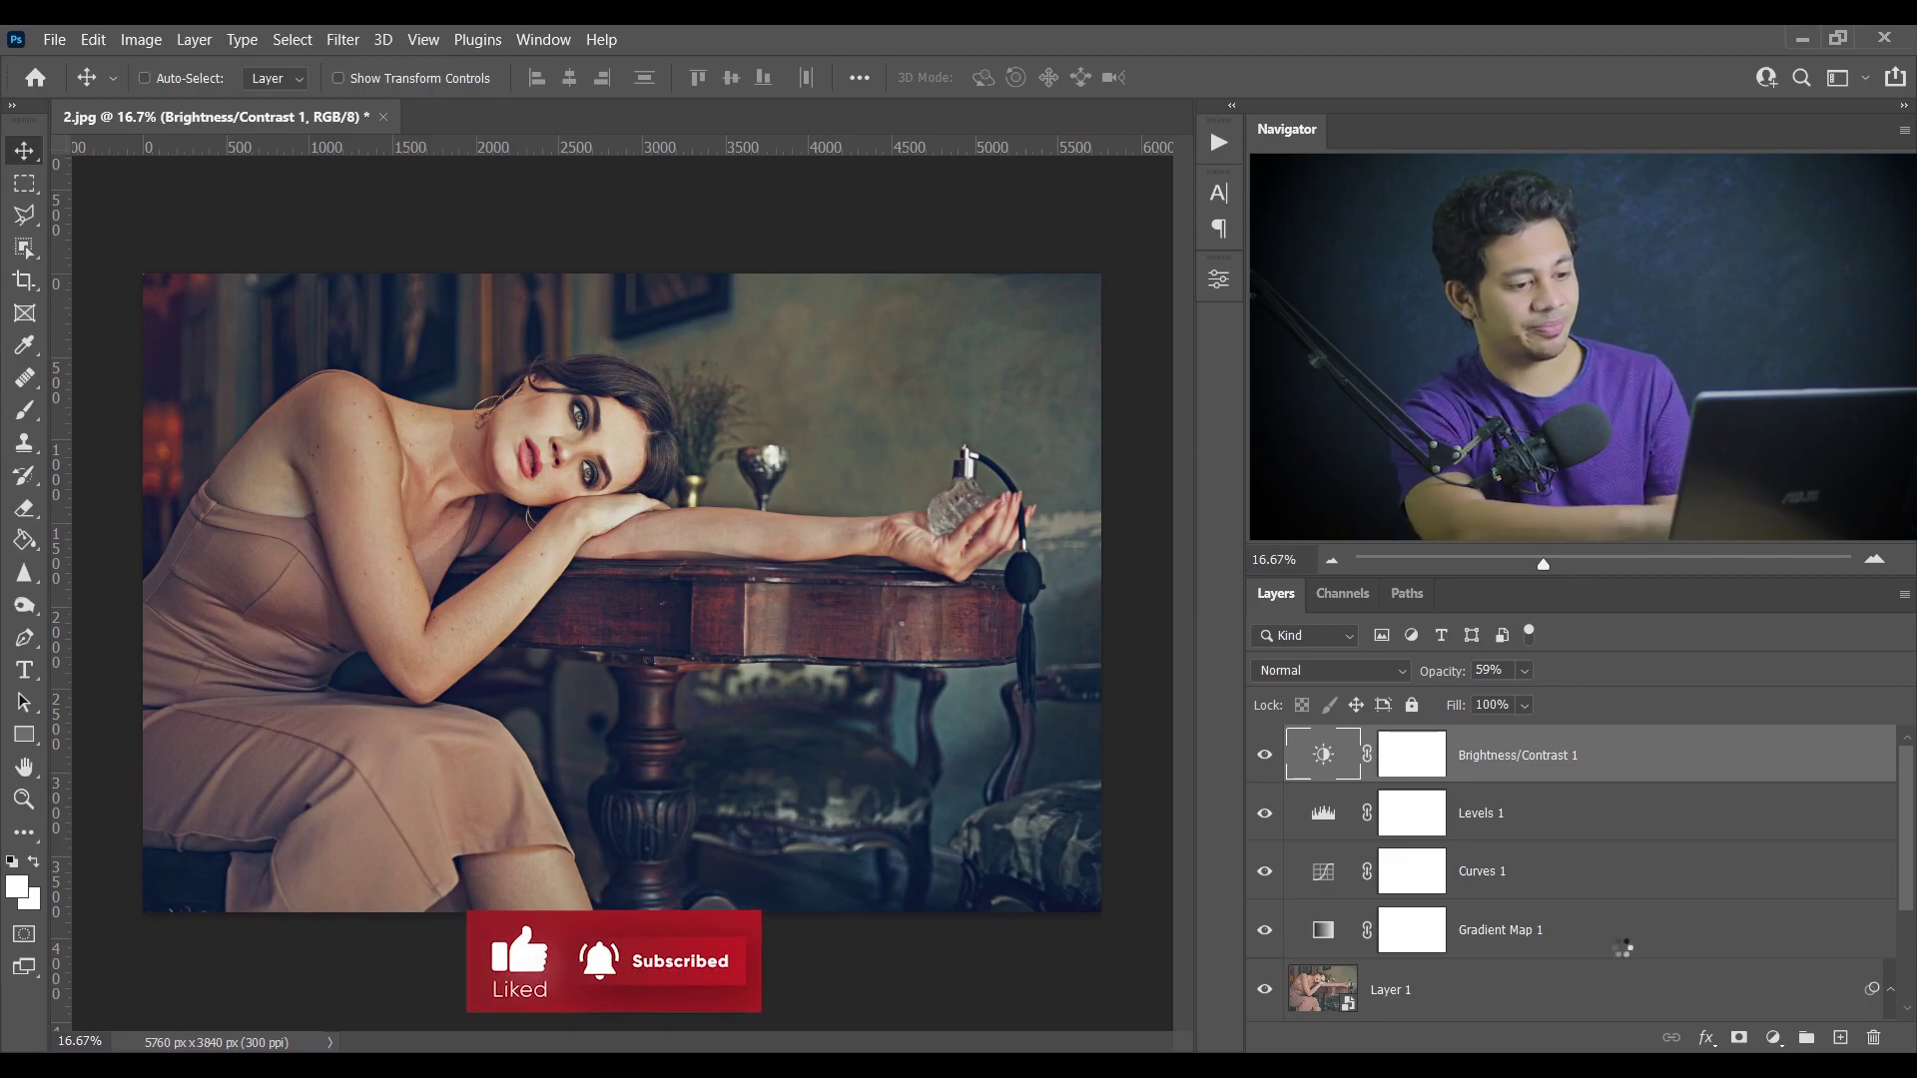
- Stamp all visible layers into a new layer at the top of the stack and run the Smooth Skin action on it
key(ctrl+alt+shift+e)
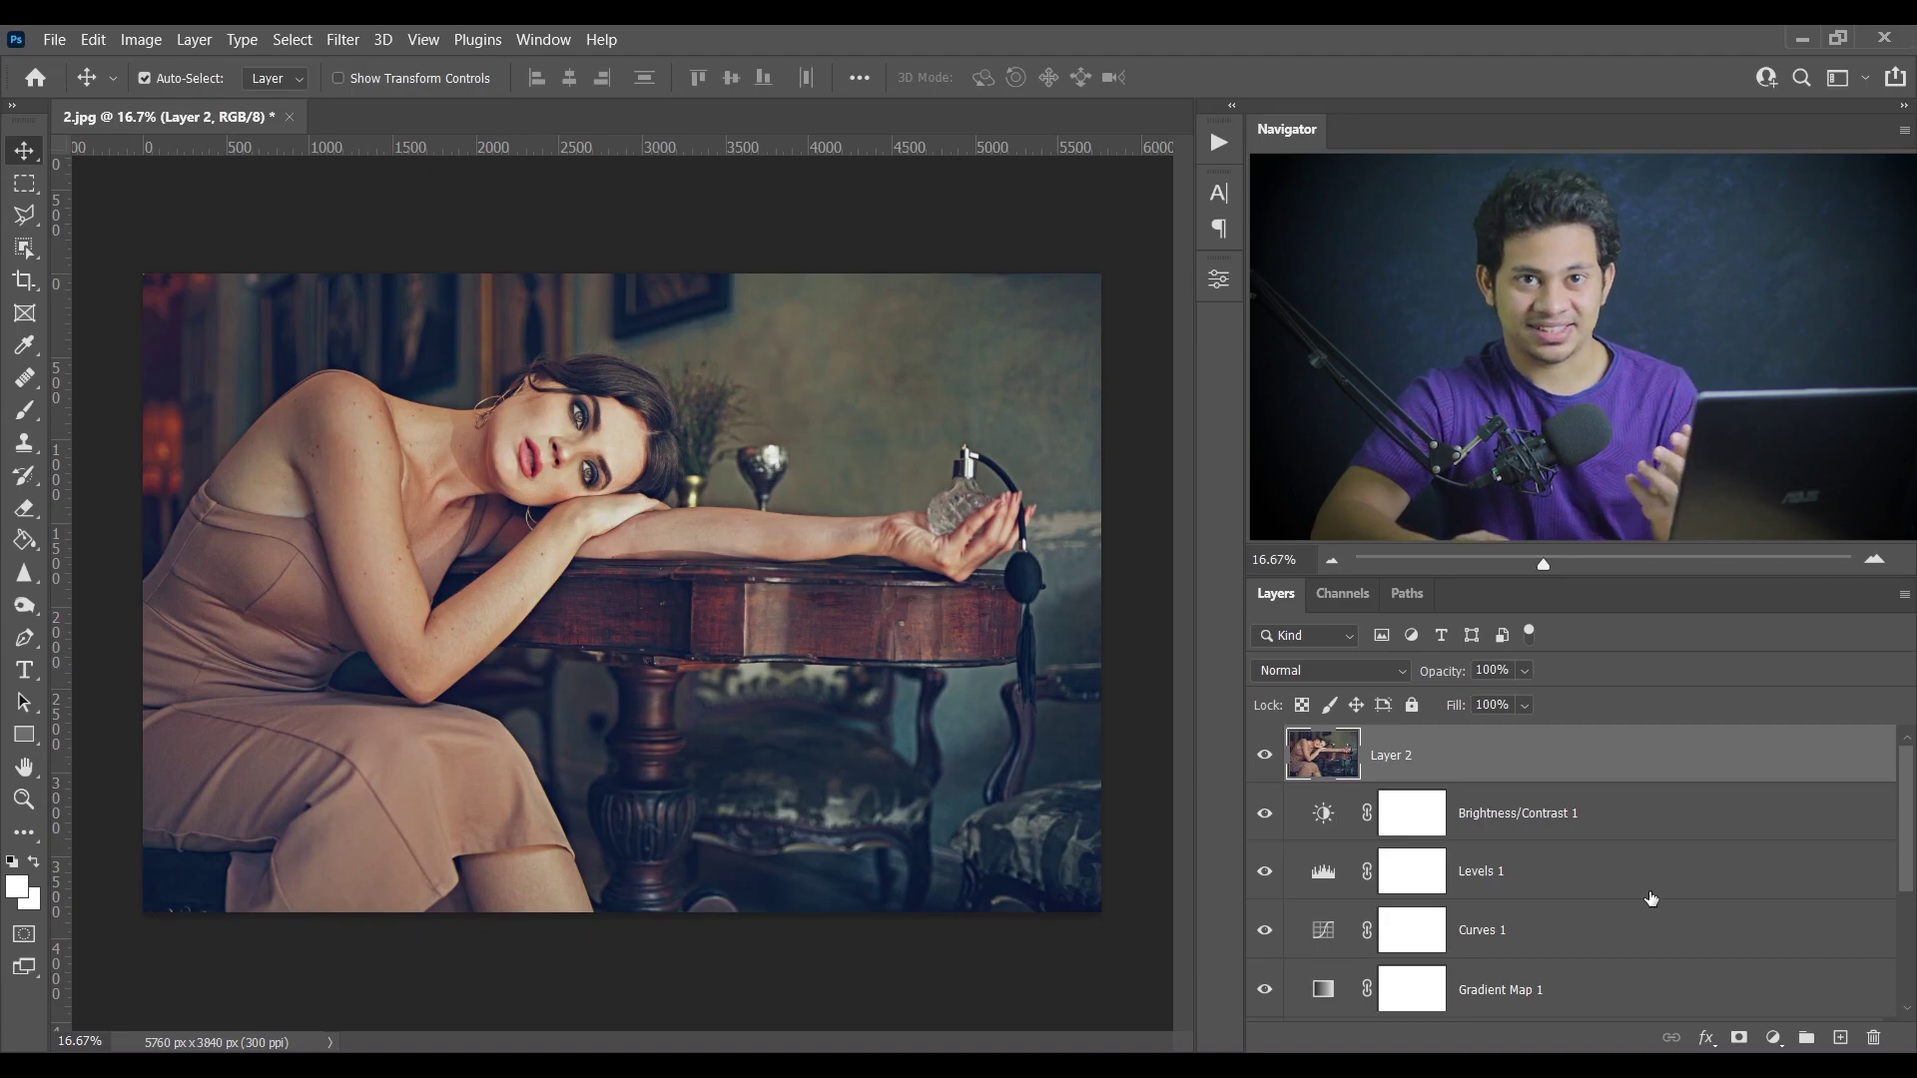
click(1219, 142)
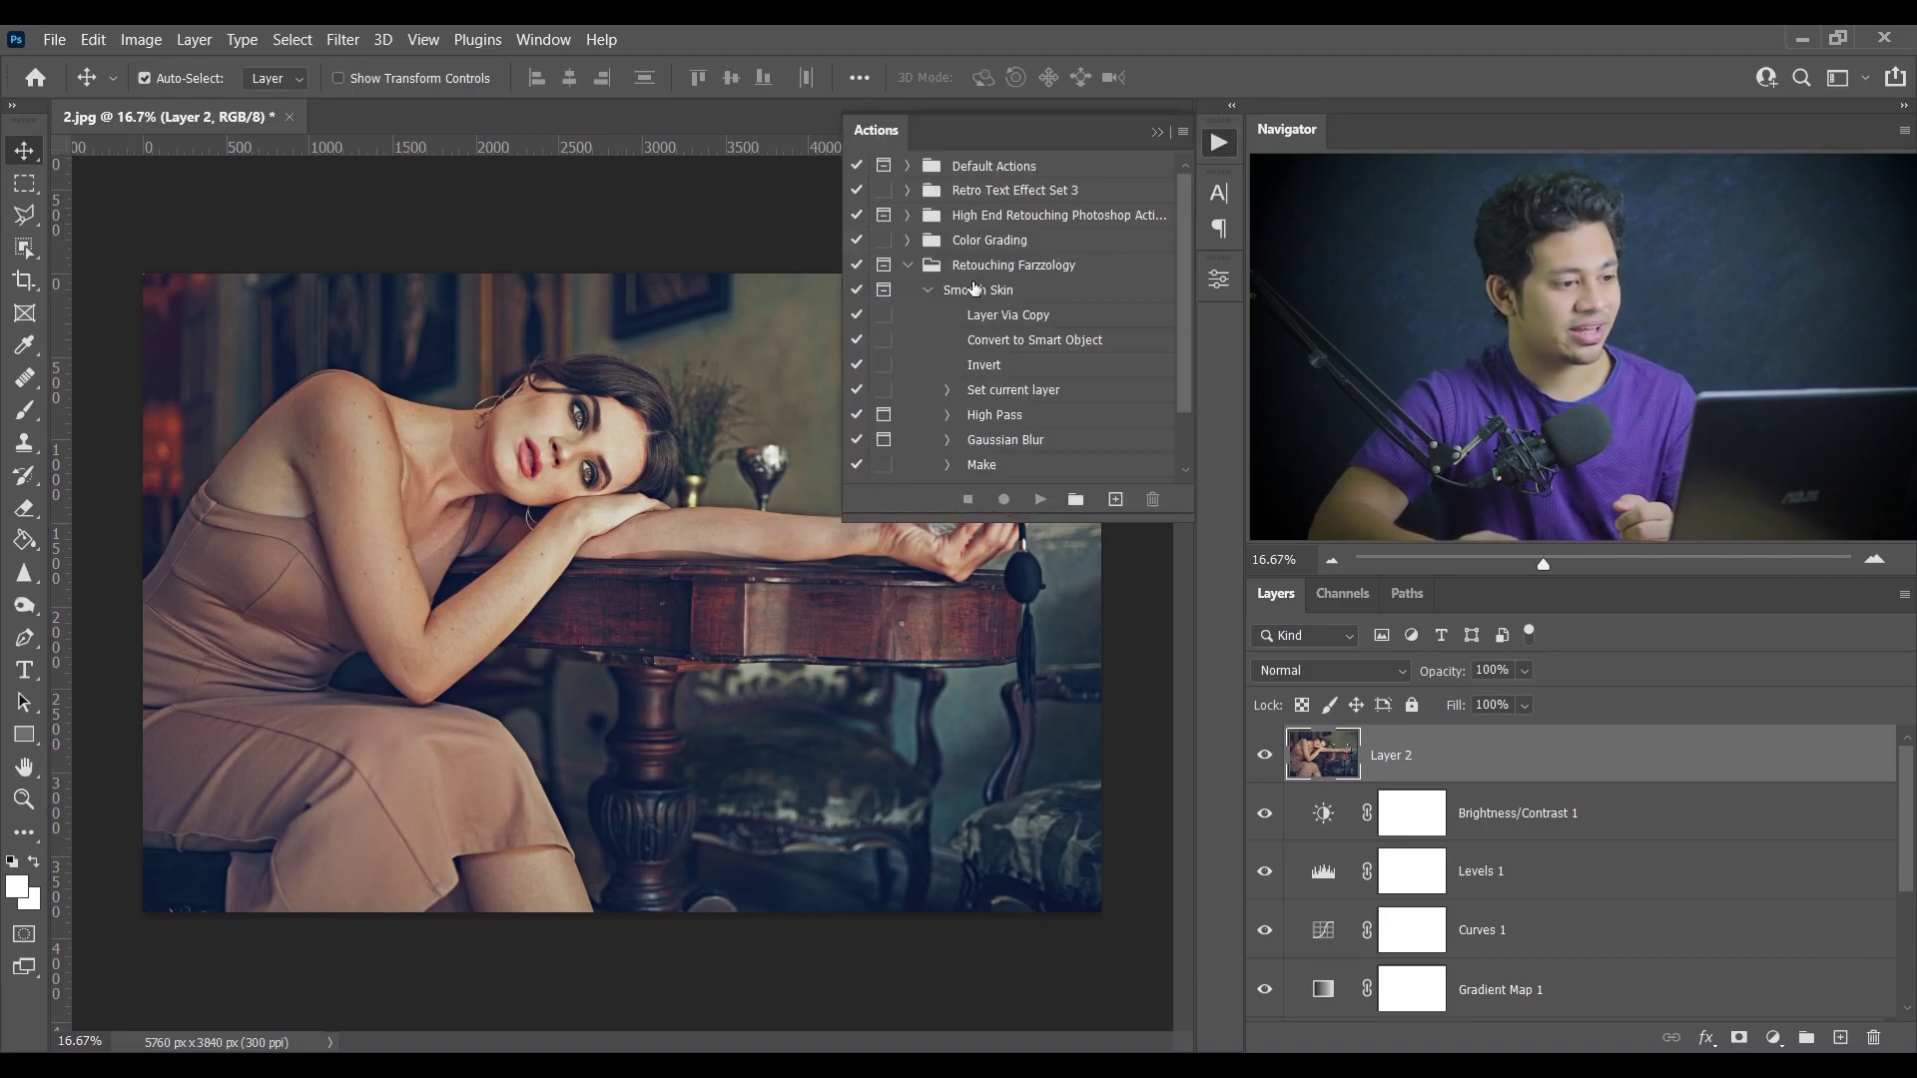
click(1041, 293)
click(1039, 498)
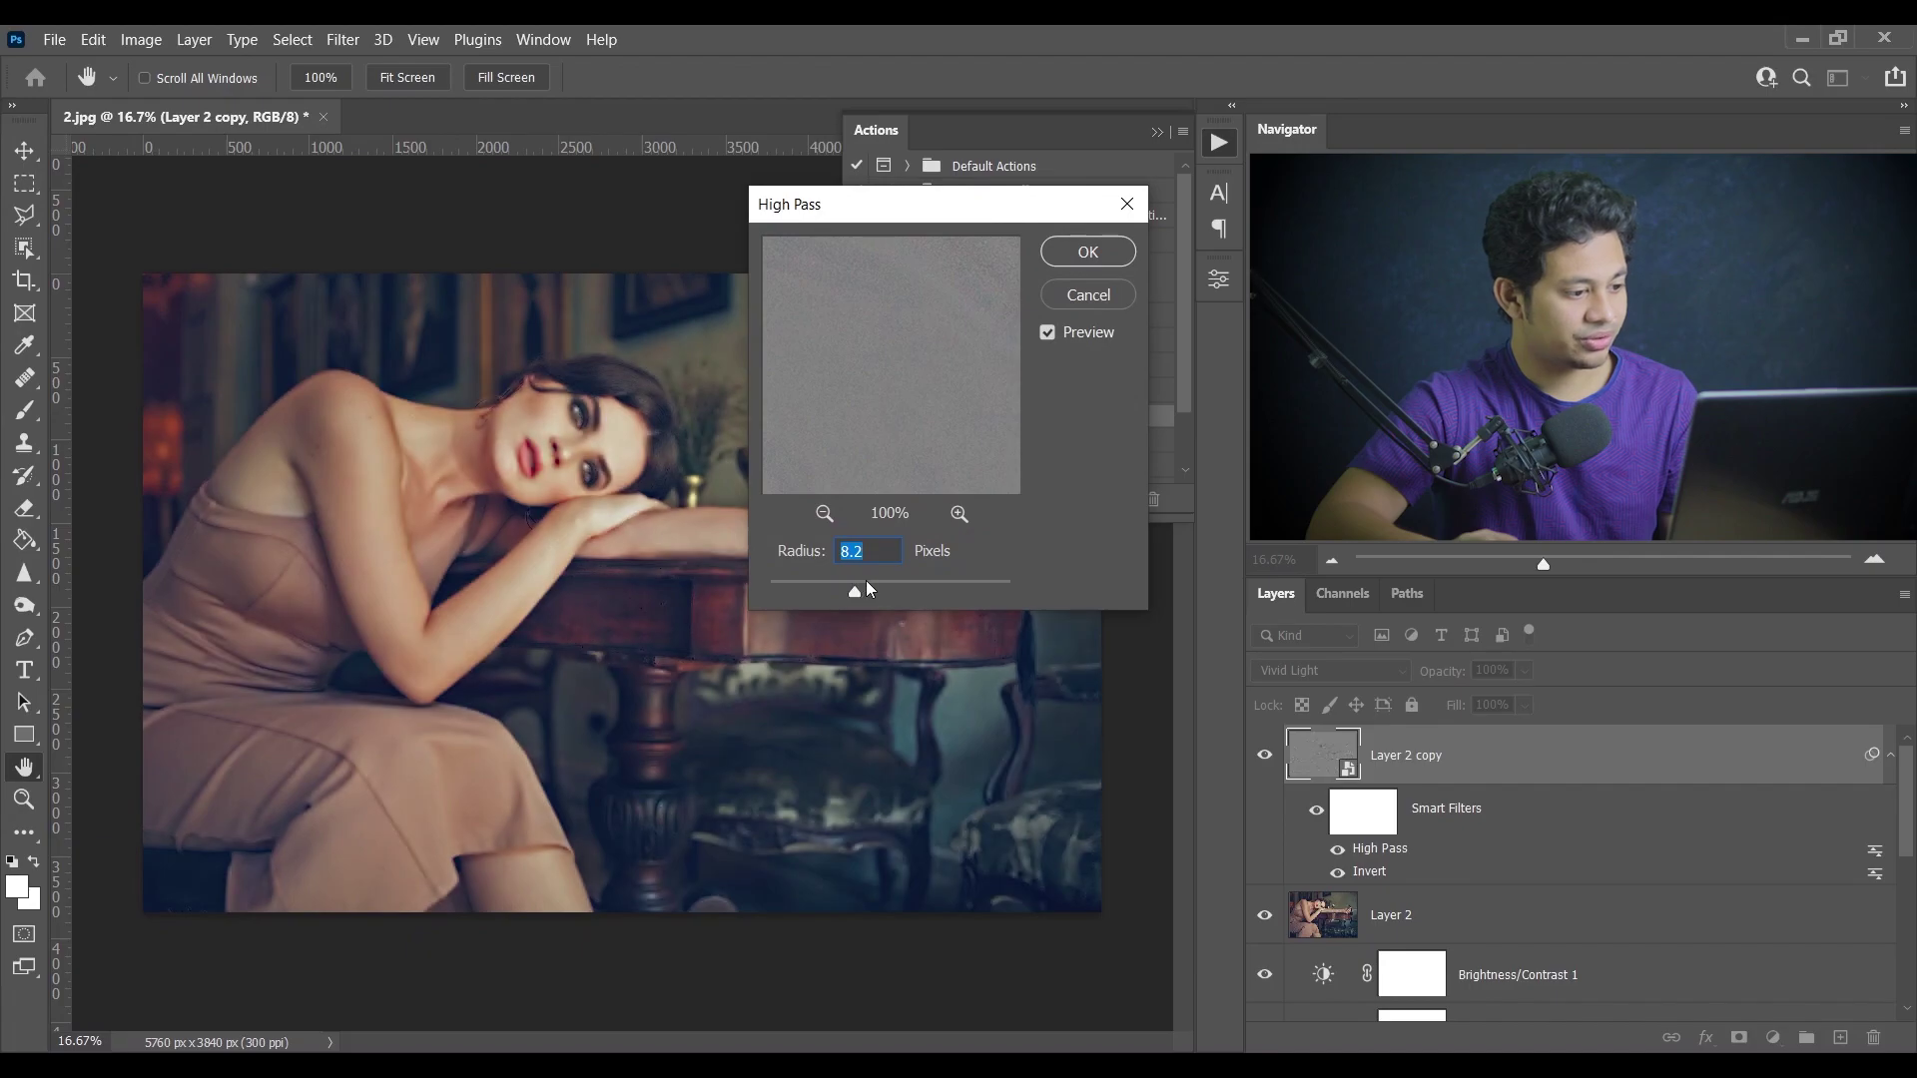
- Set the action's High Pass radius to 12 pixels and its Gaussian Blur radius to 7 pixels
text(12)
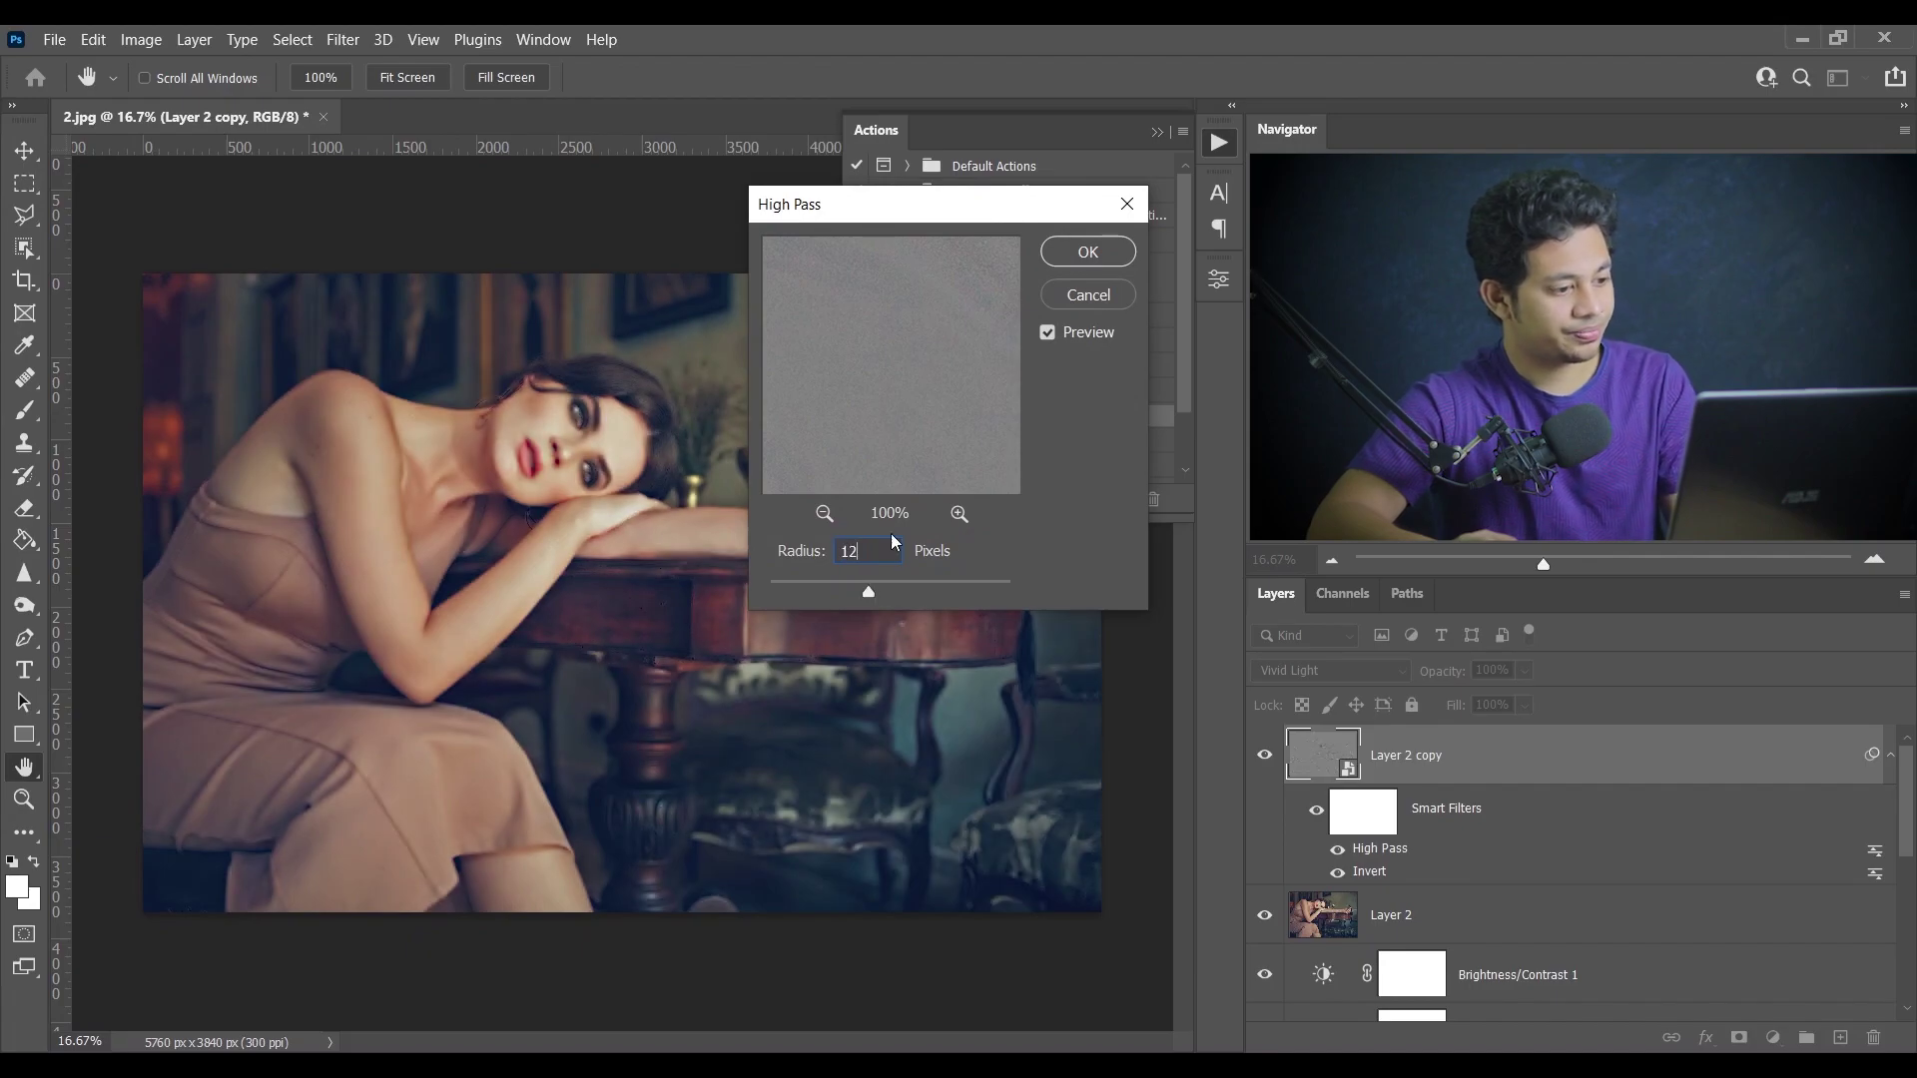
click(1087, 255)
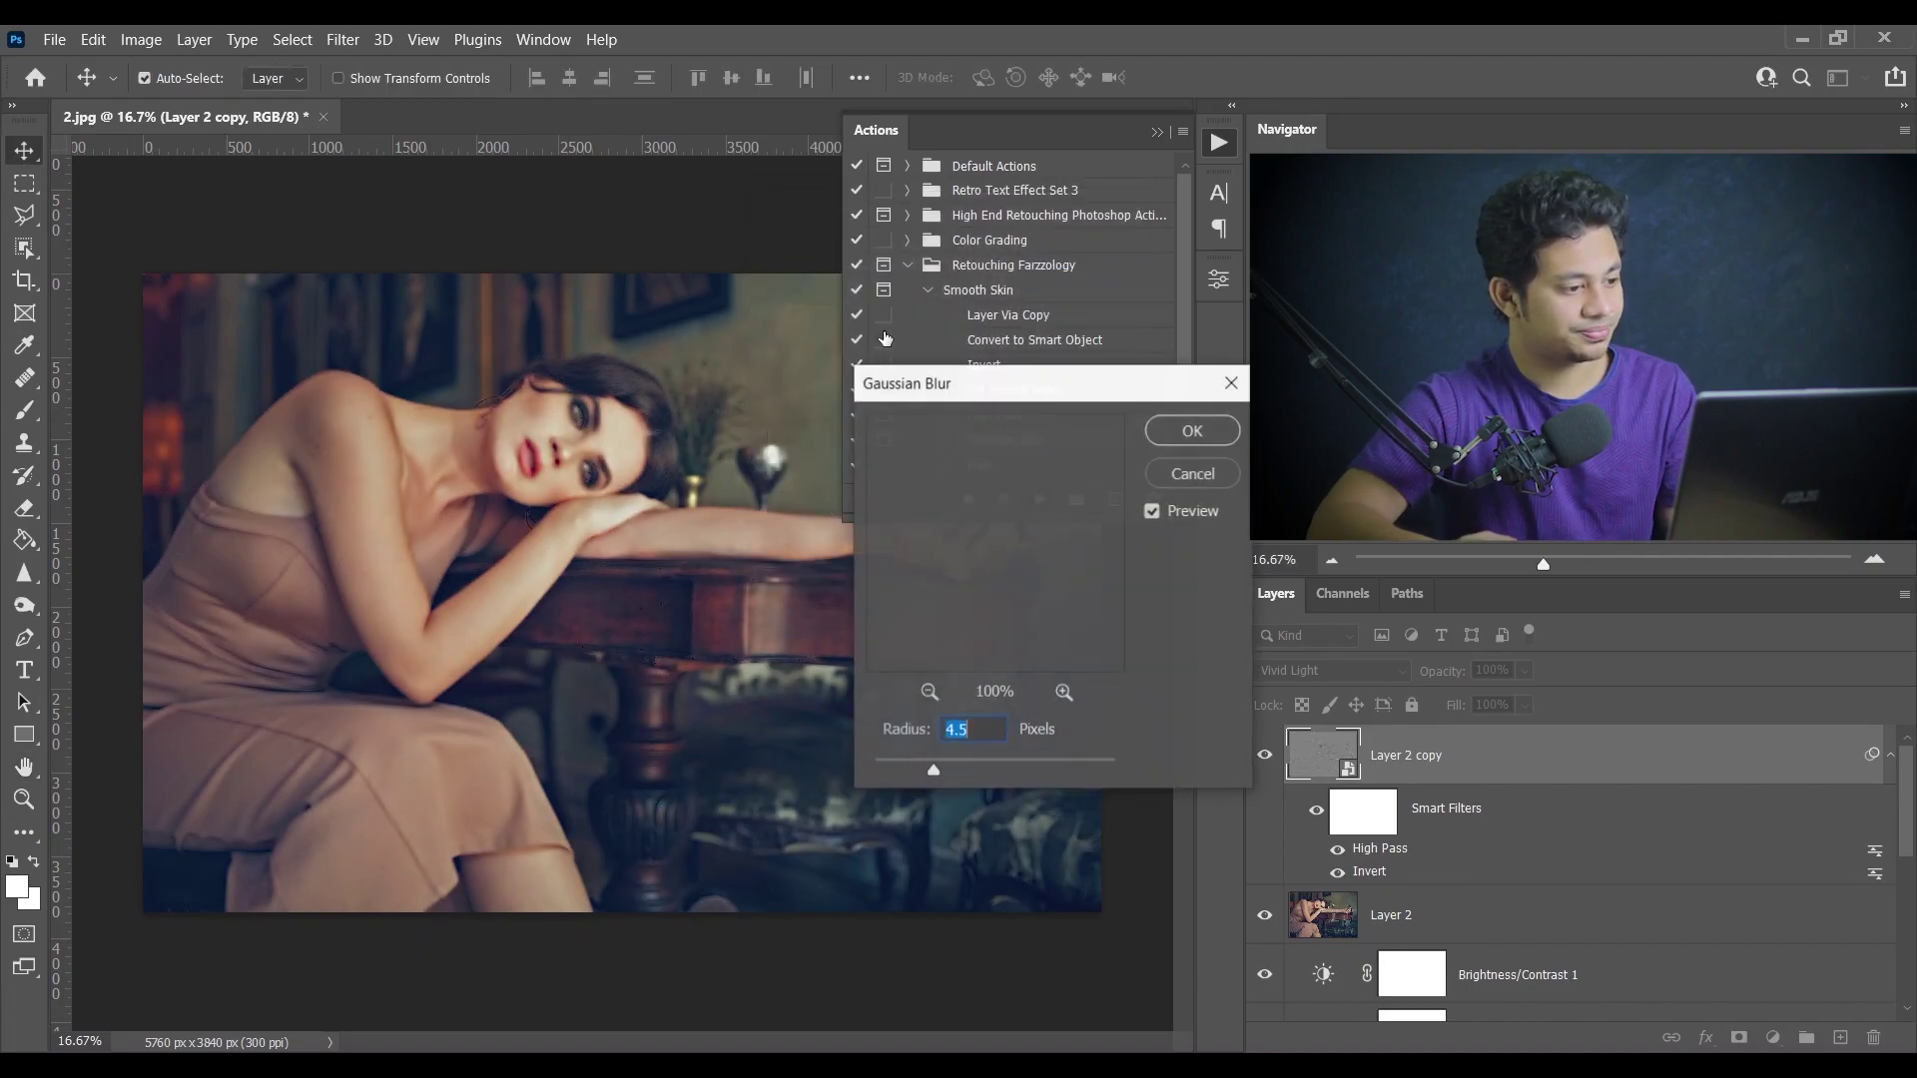
text(5)
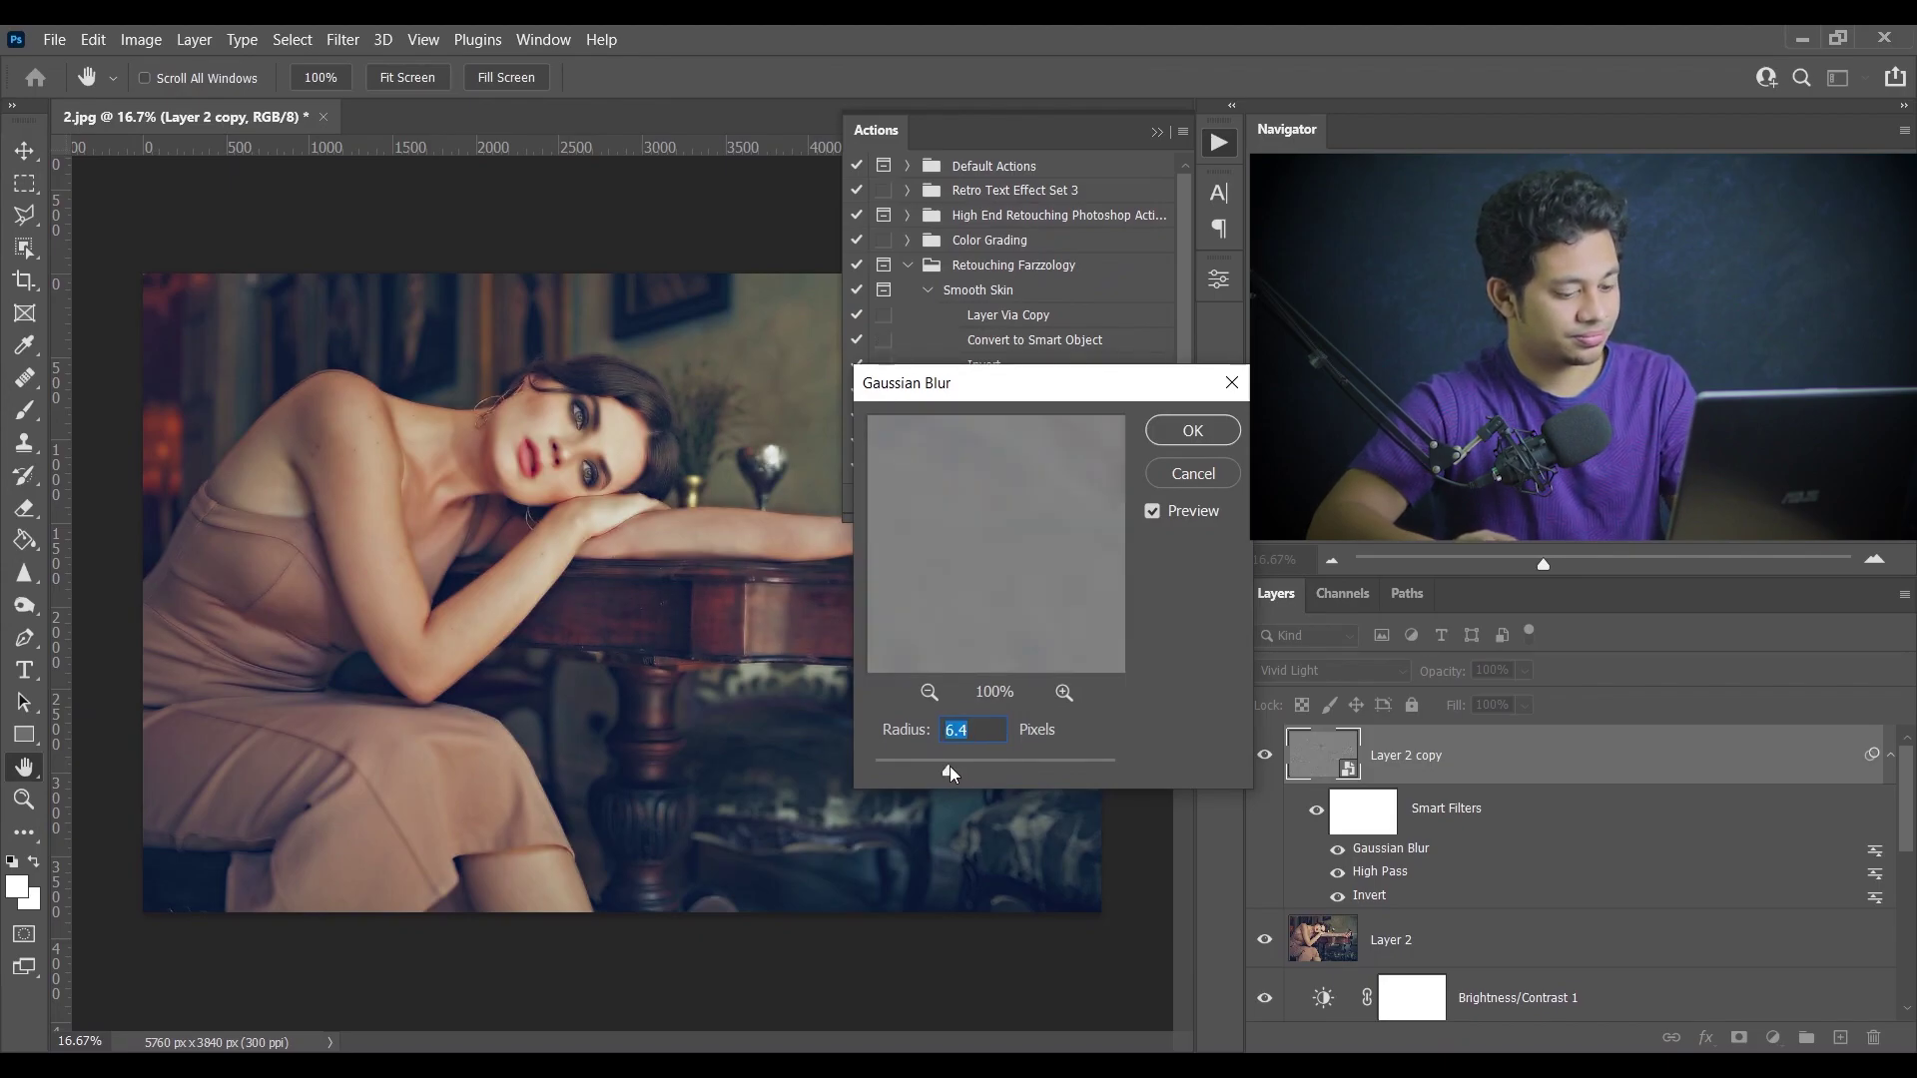
key(ctrl+plus)
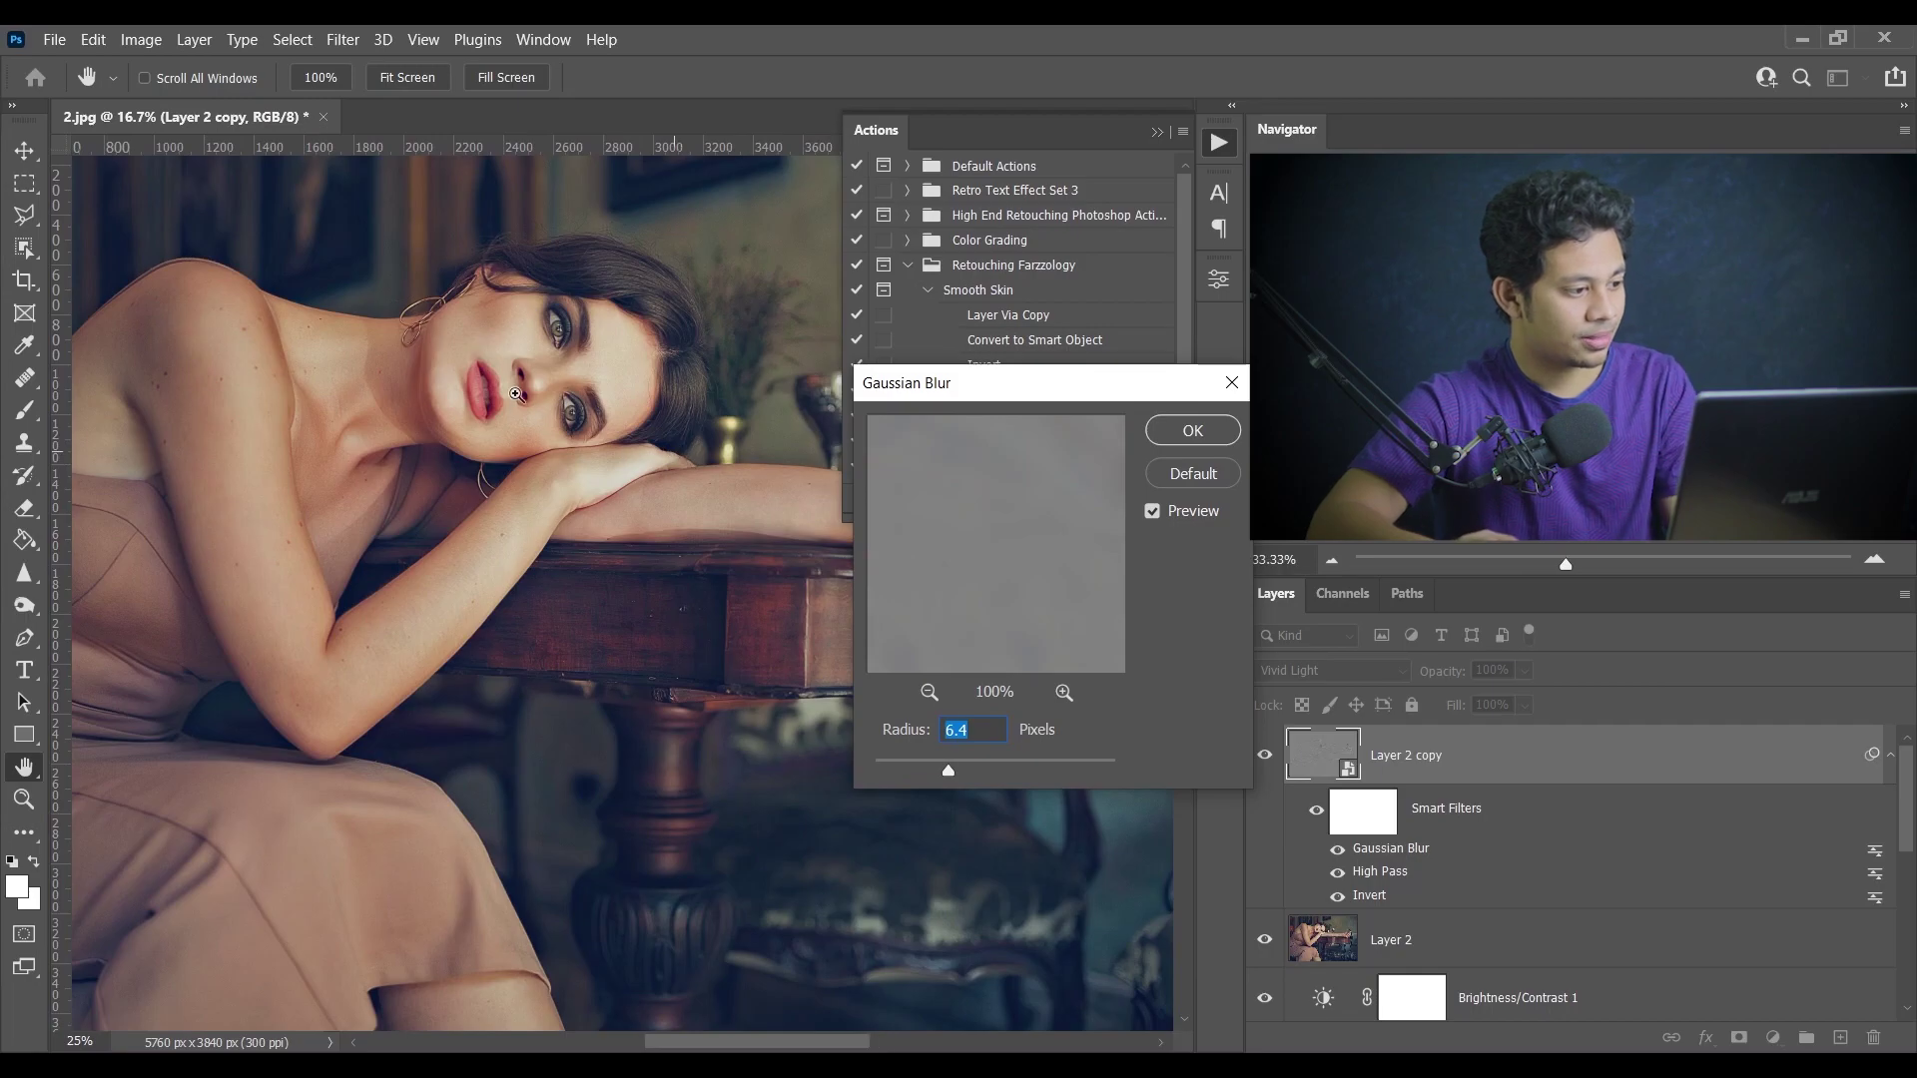
ctrl+click(684, 458)
click(575, 506)
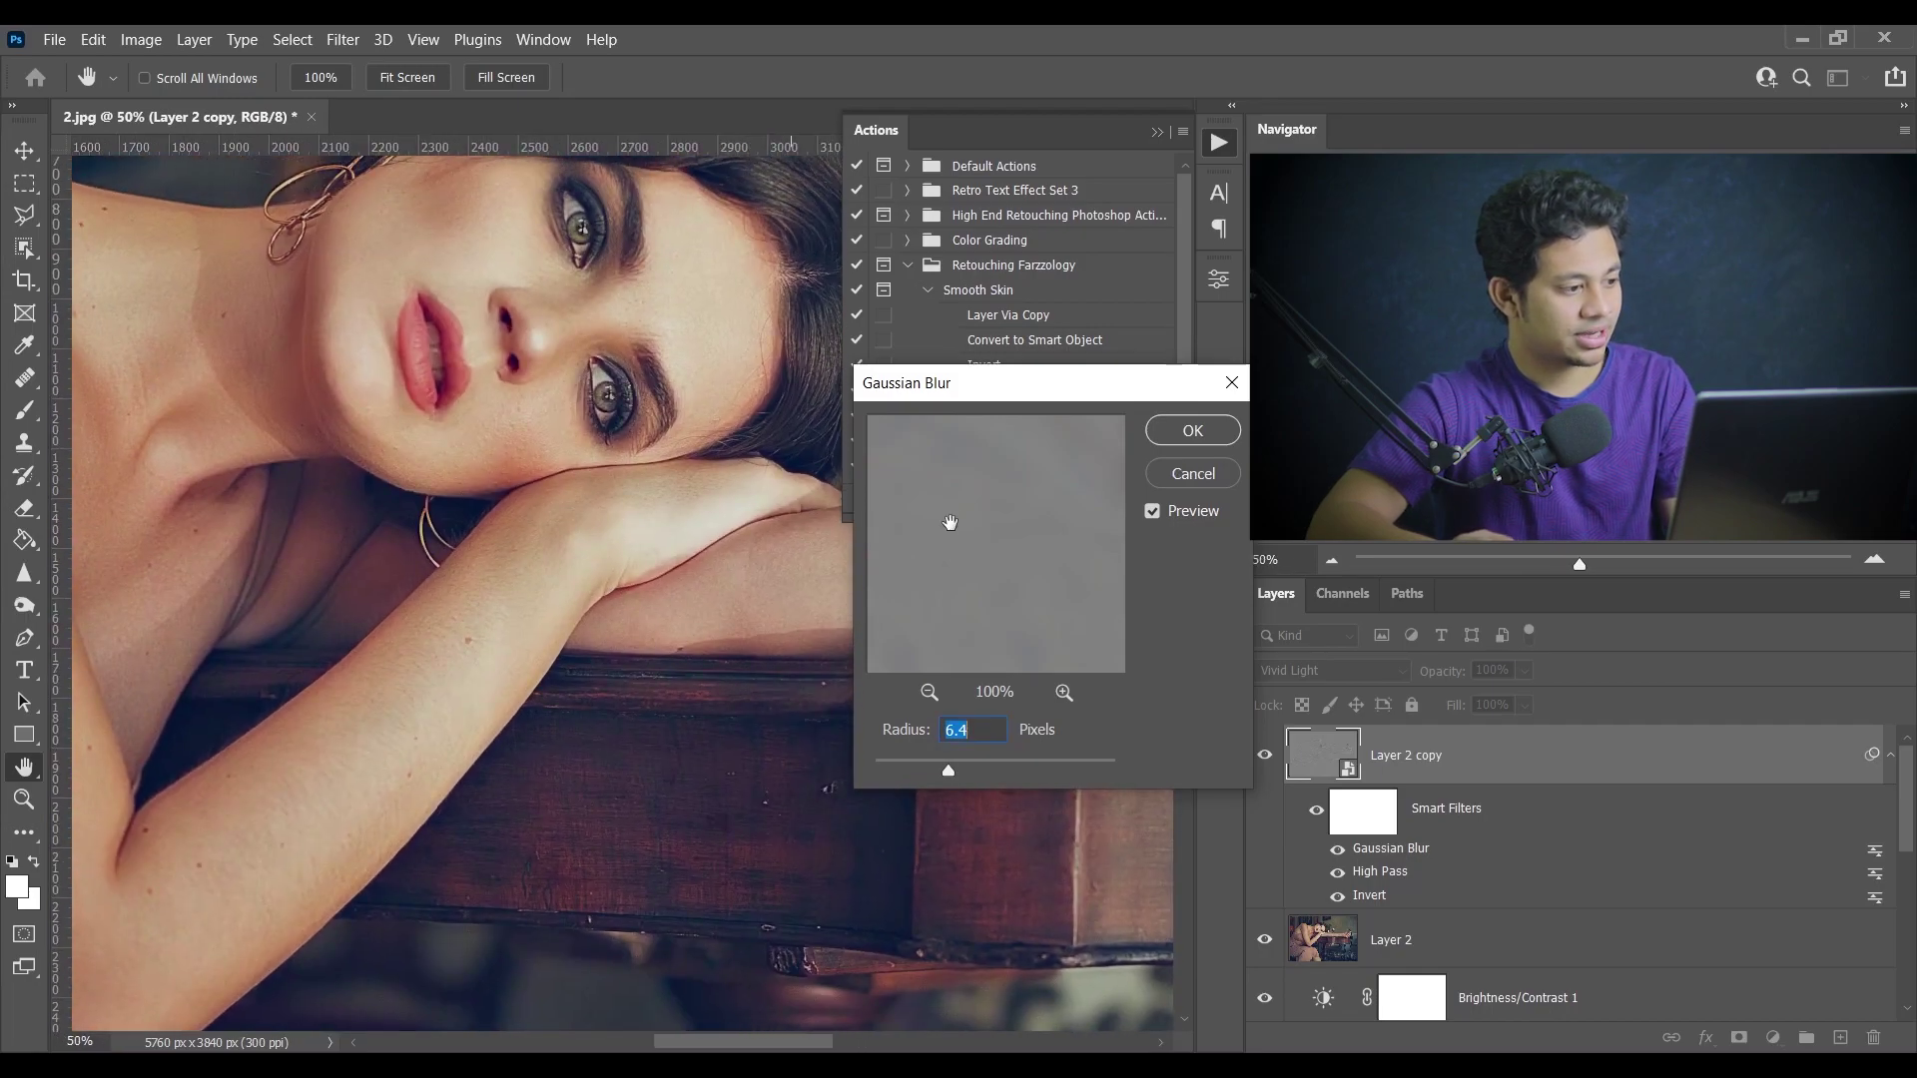
text(7)
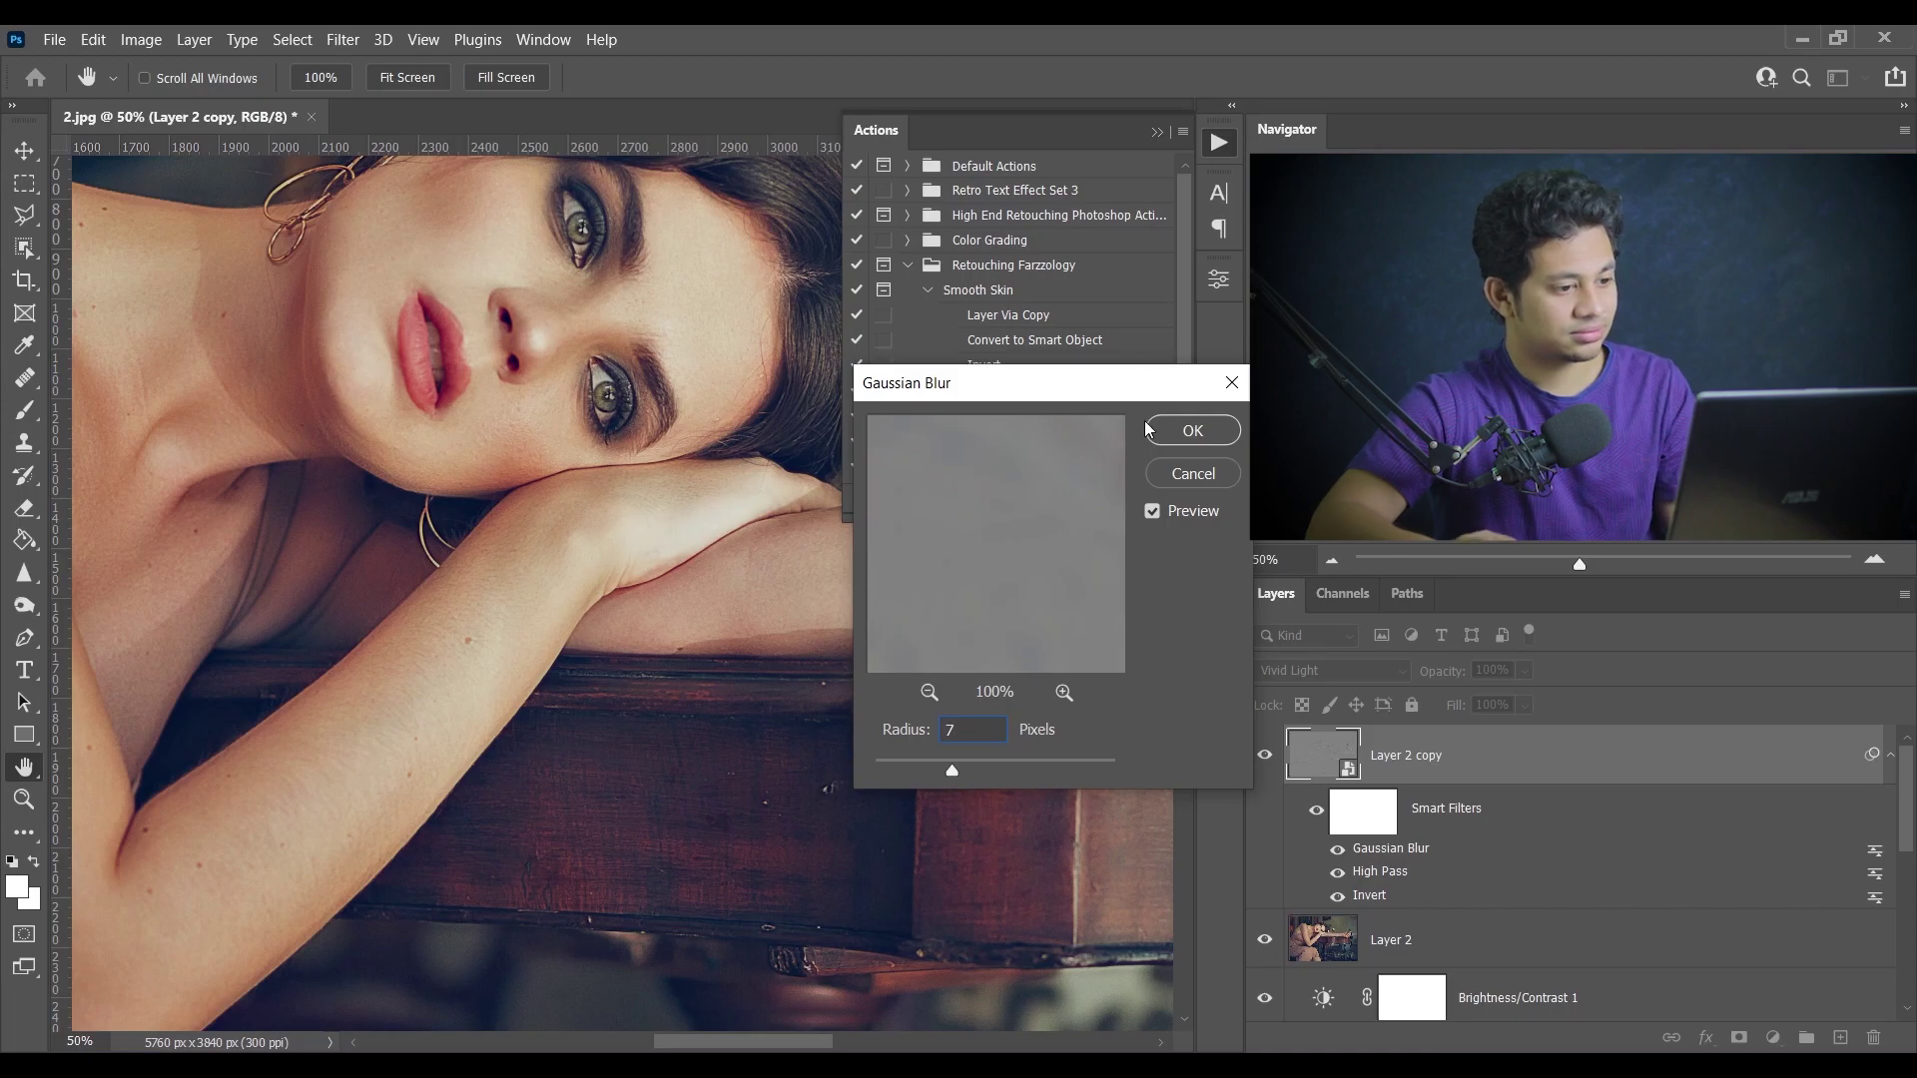
click(1189, 430)
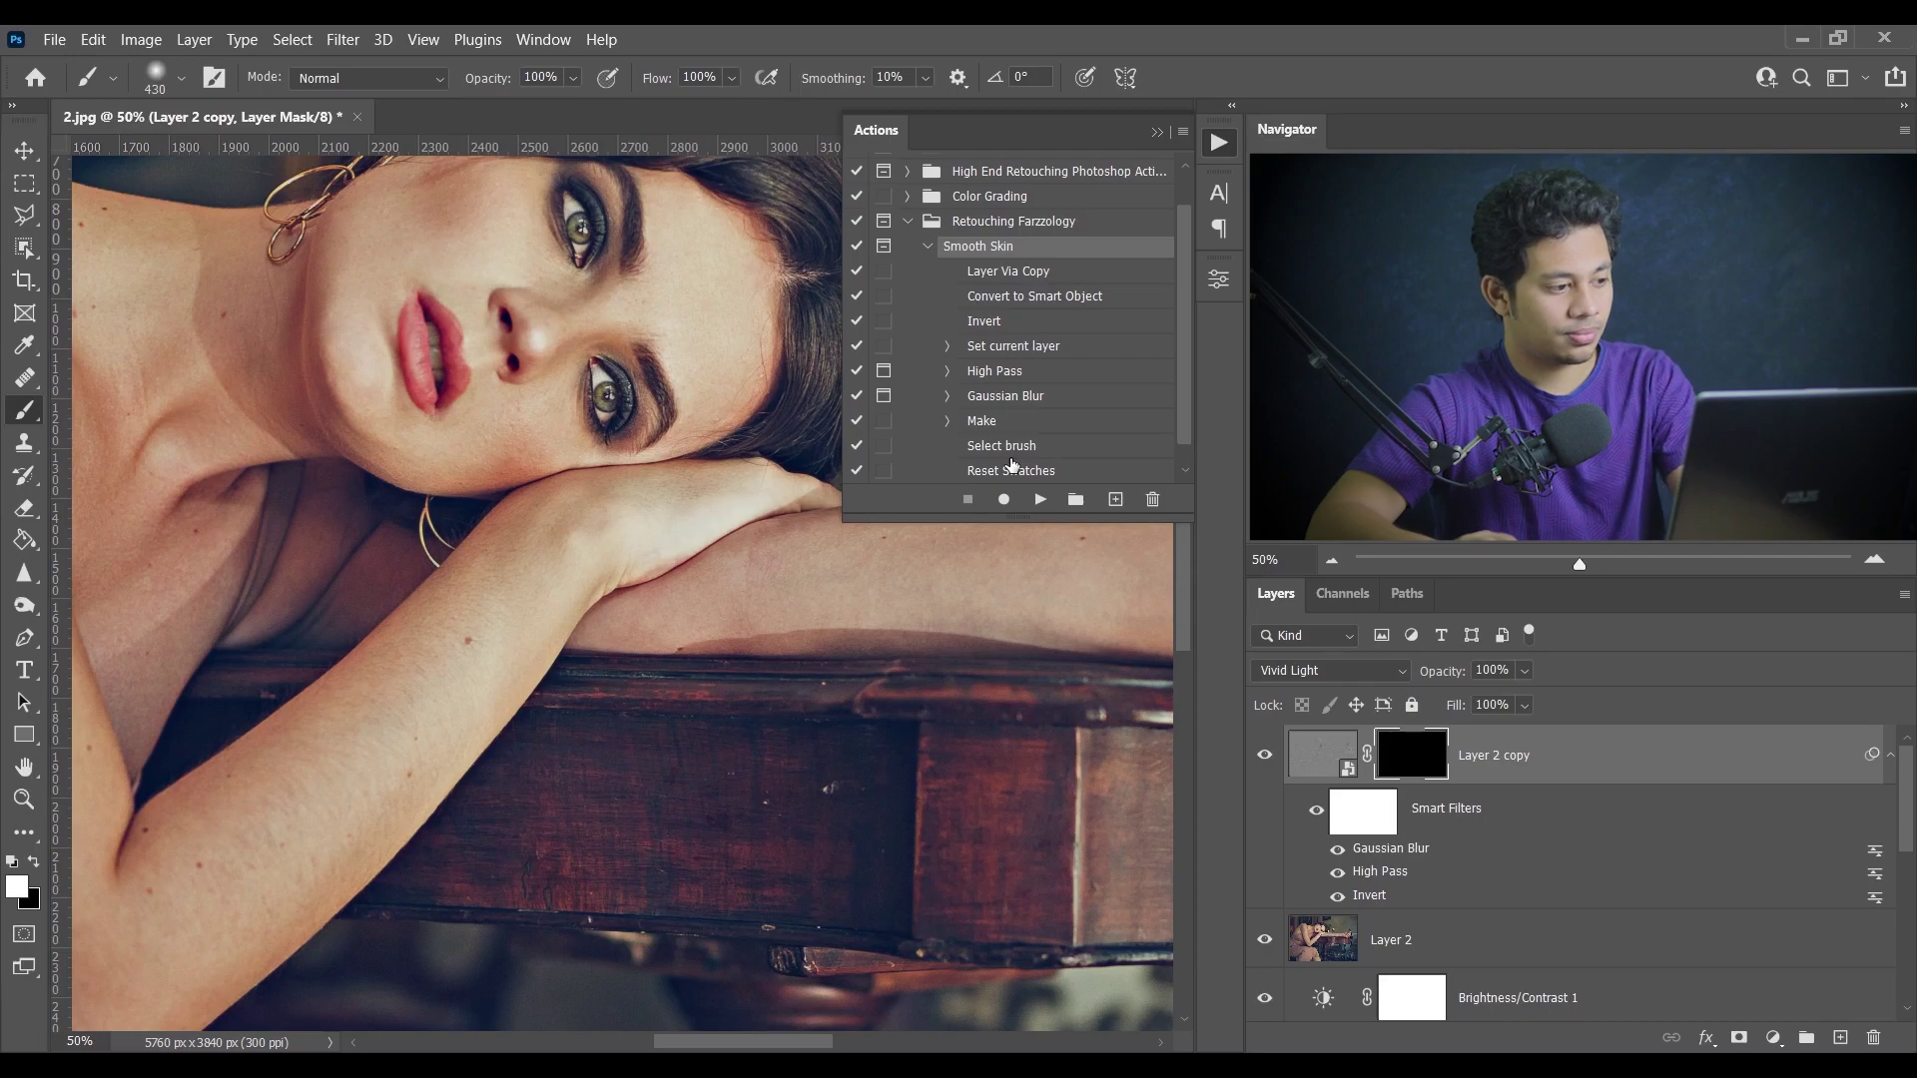
- Paint white on the Layer 2 copy mask over the woman's face, shoulder and arms with a soft brush of about 423 px
key(ctrl+minus)
key(ctrl+minus)
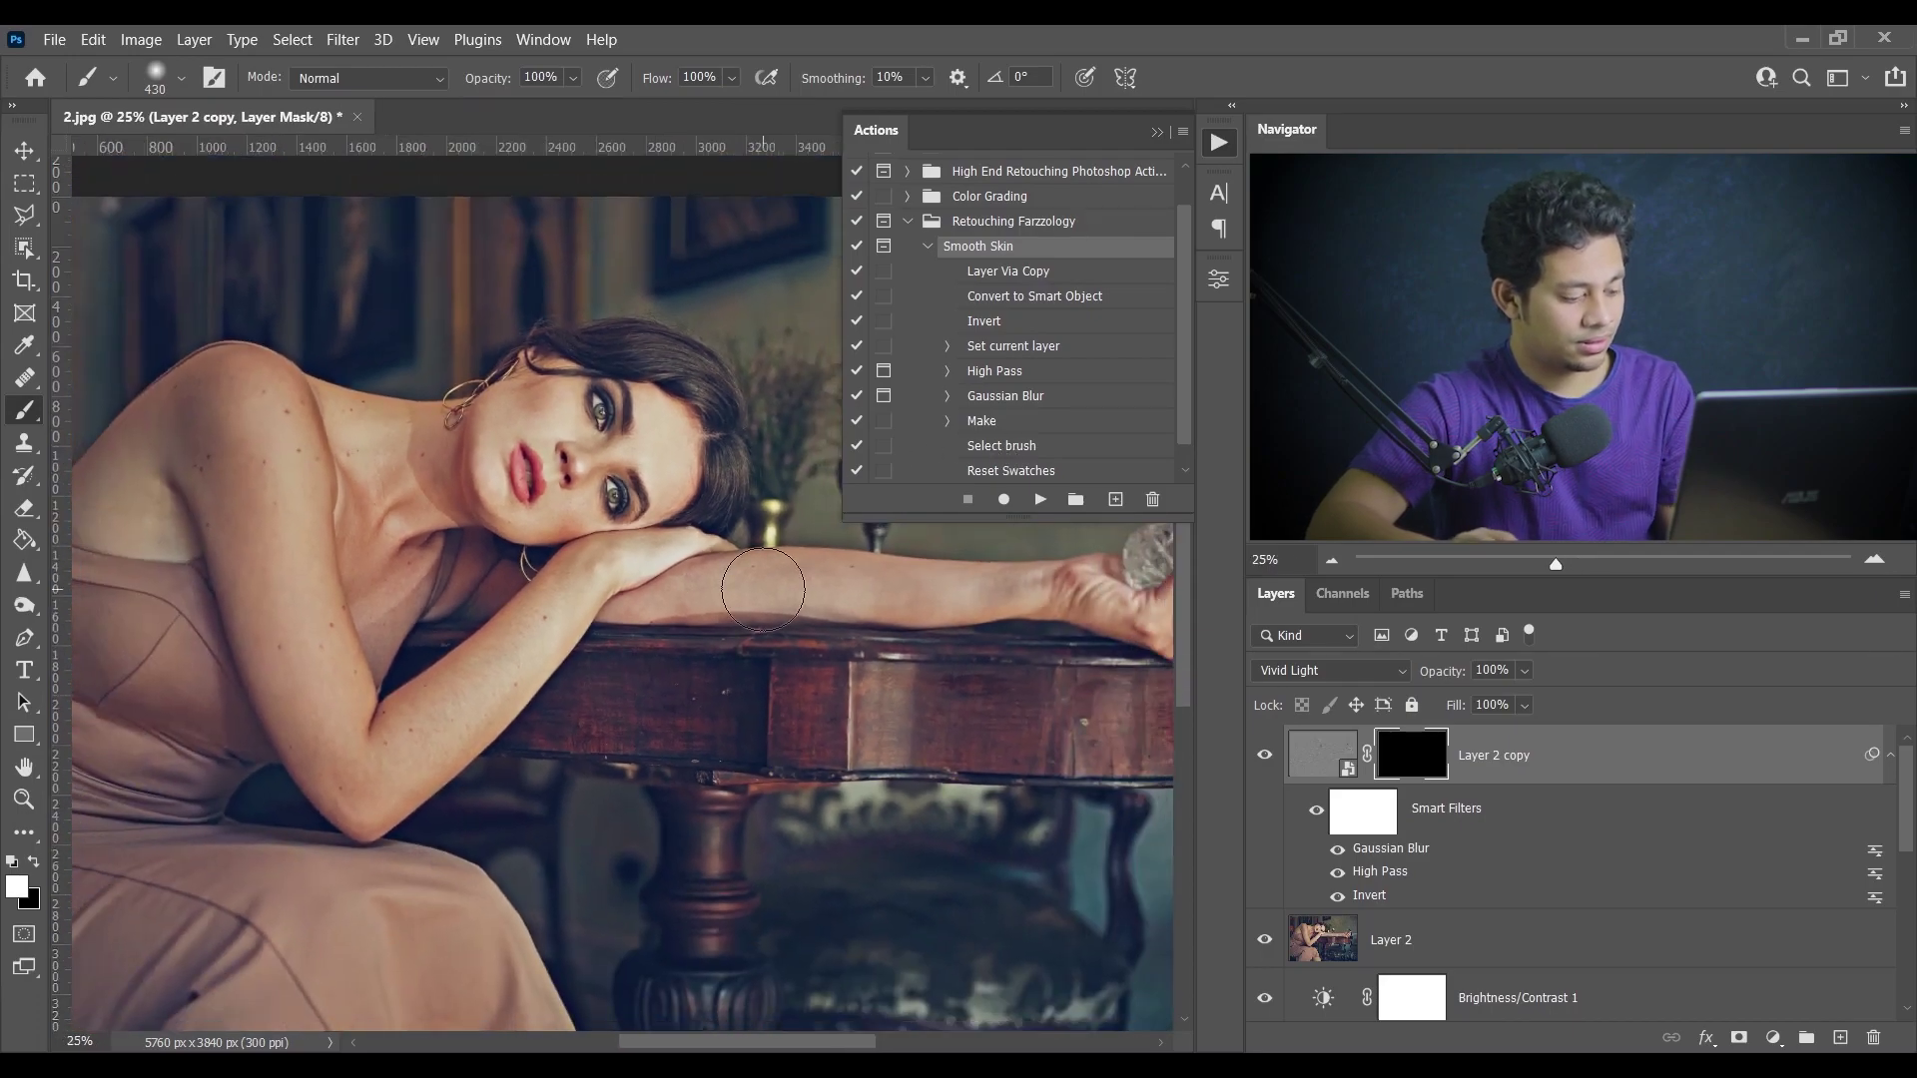
key(bracketright)
click(617, 466)
drag(663, 505, 623, 505)
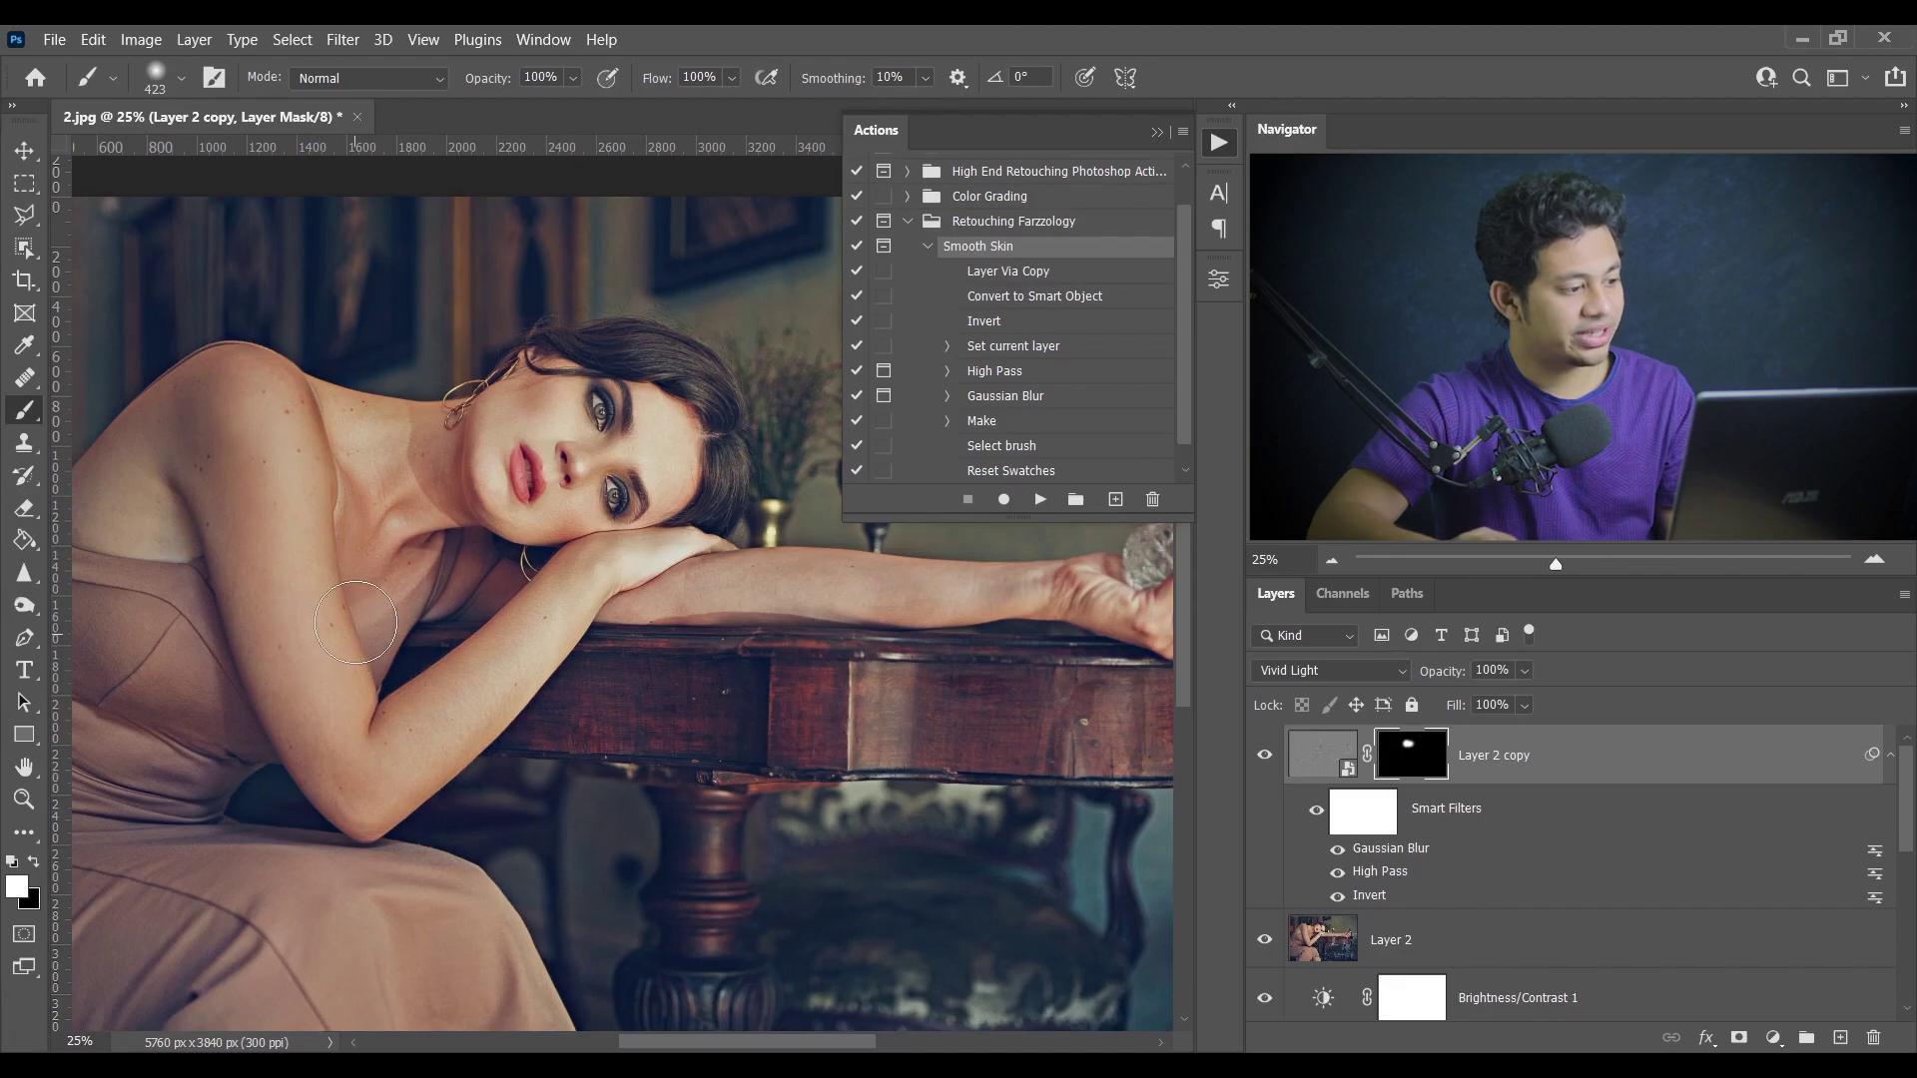
drag(726, 522, 621, 505)
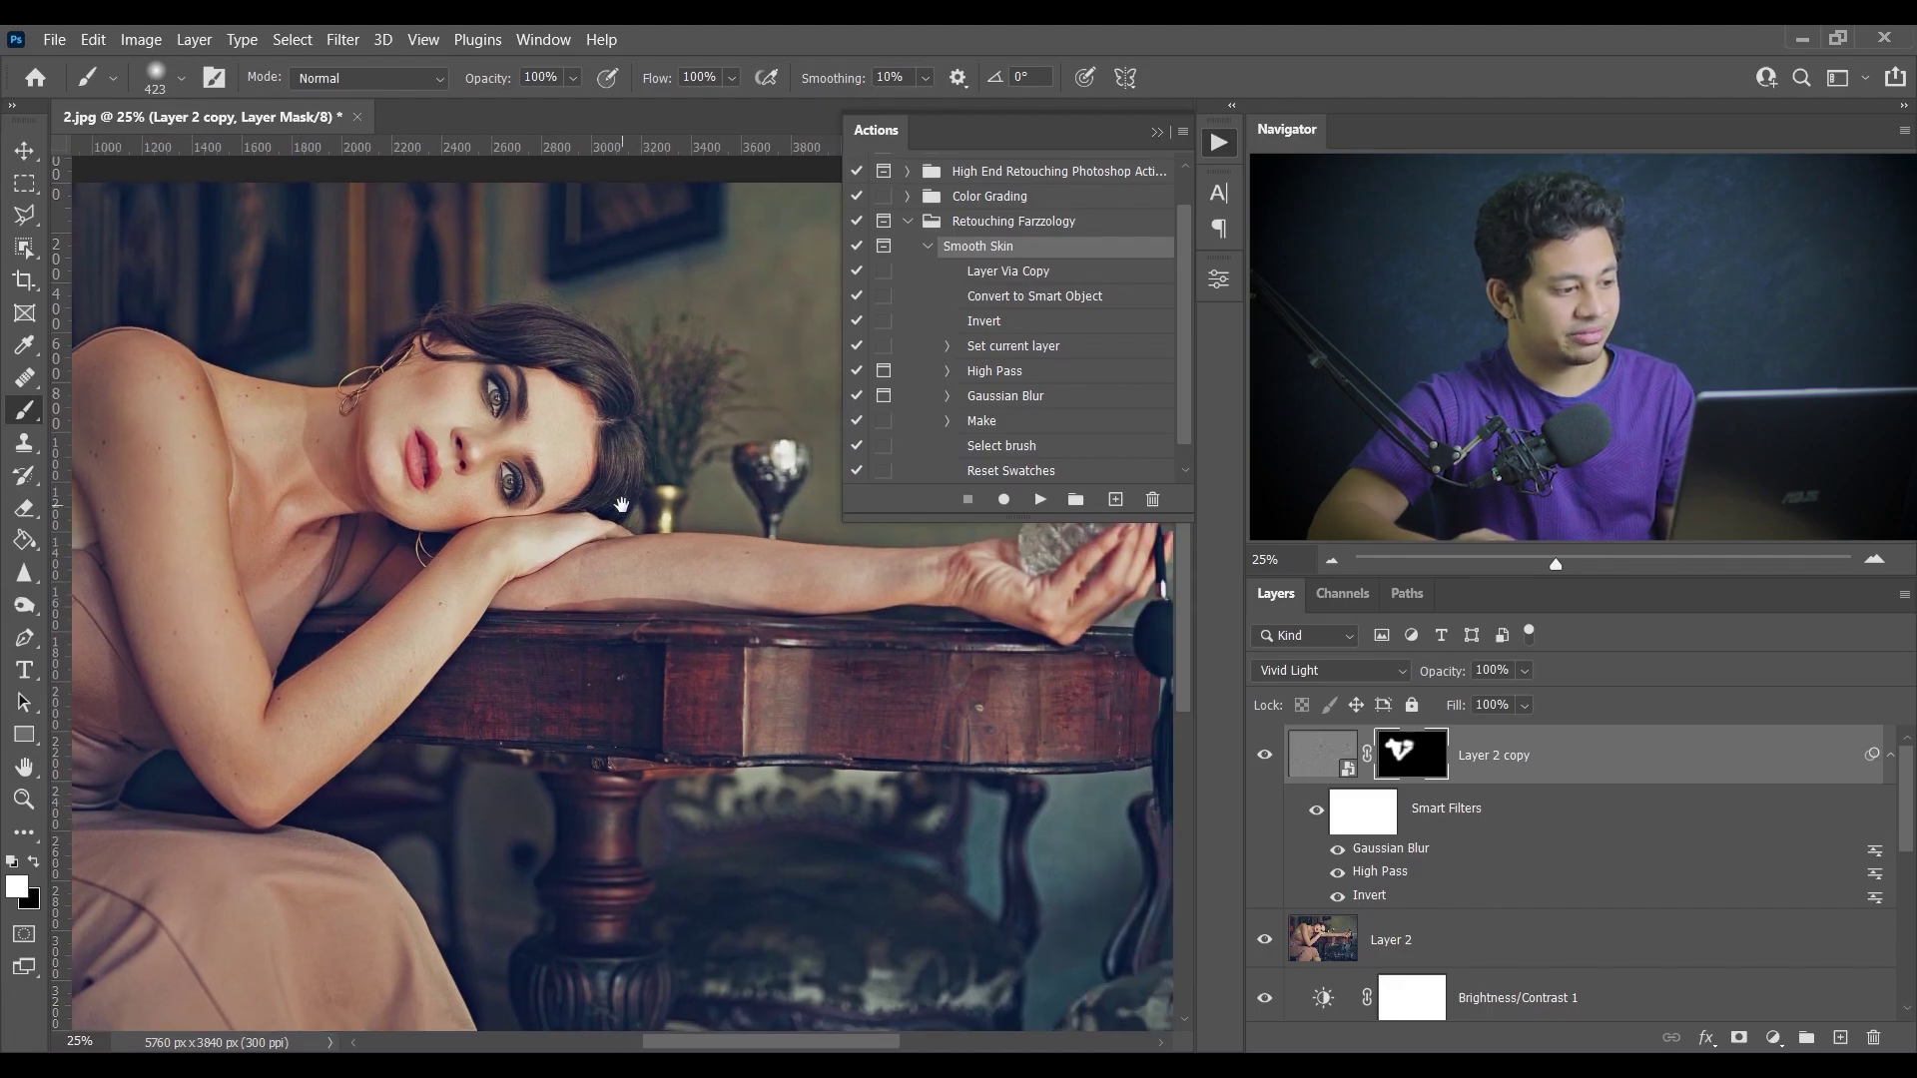
mouse_move(1071, 575)
mouse_down()
mouse_move(205, 492)
mouse_move(604, 394)
mouse_up()
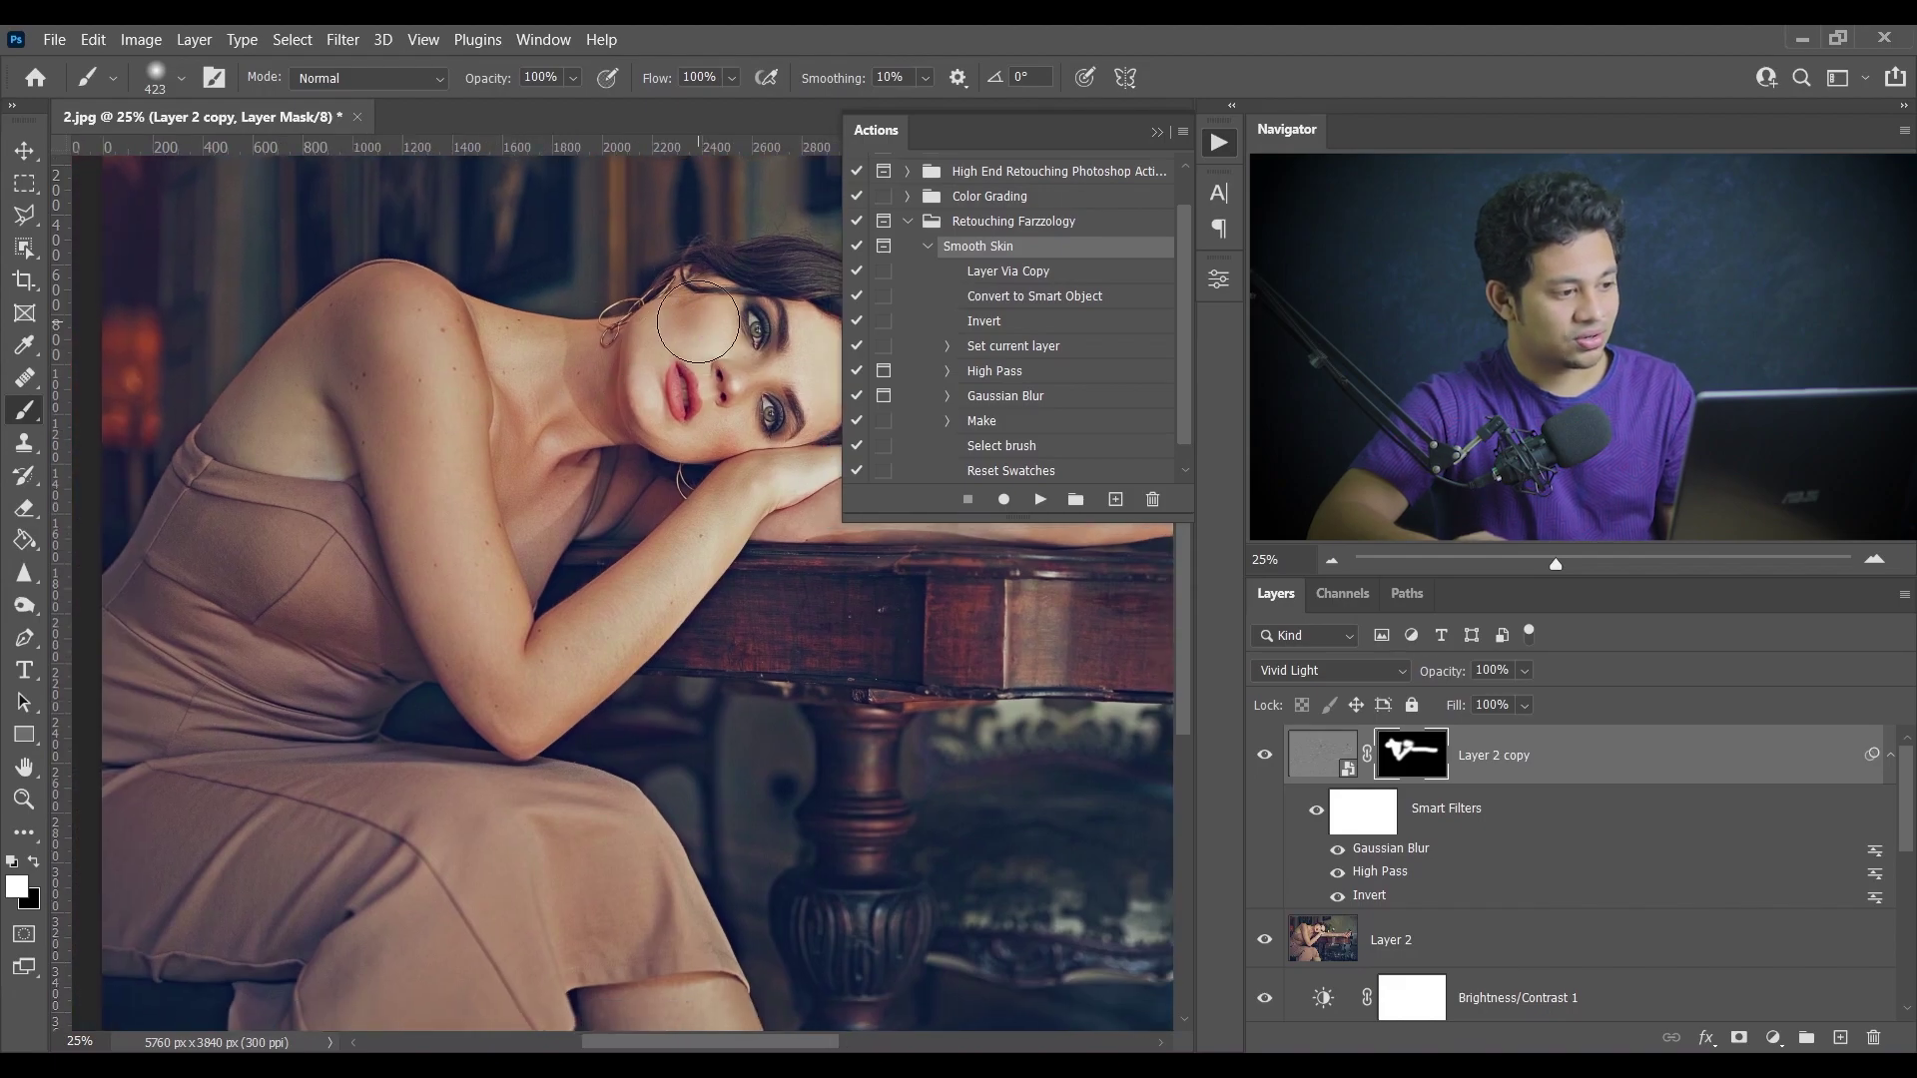
drag(798, 350, 659, 369)
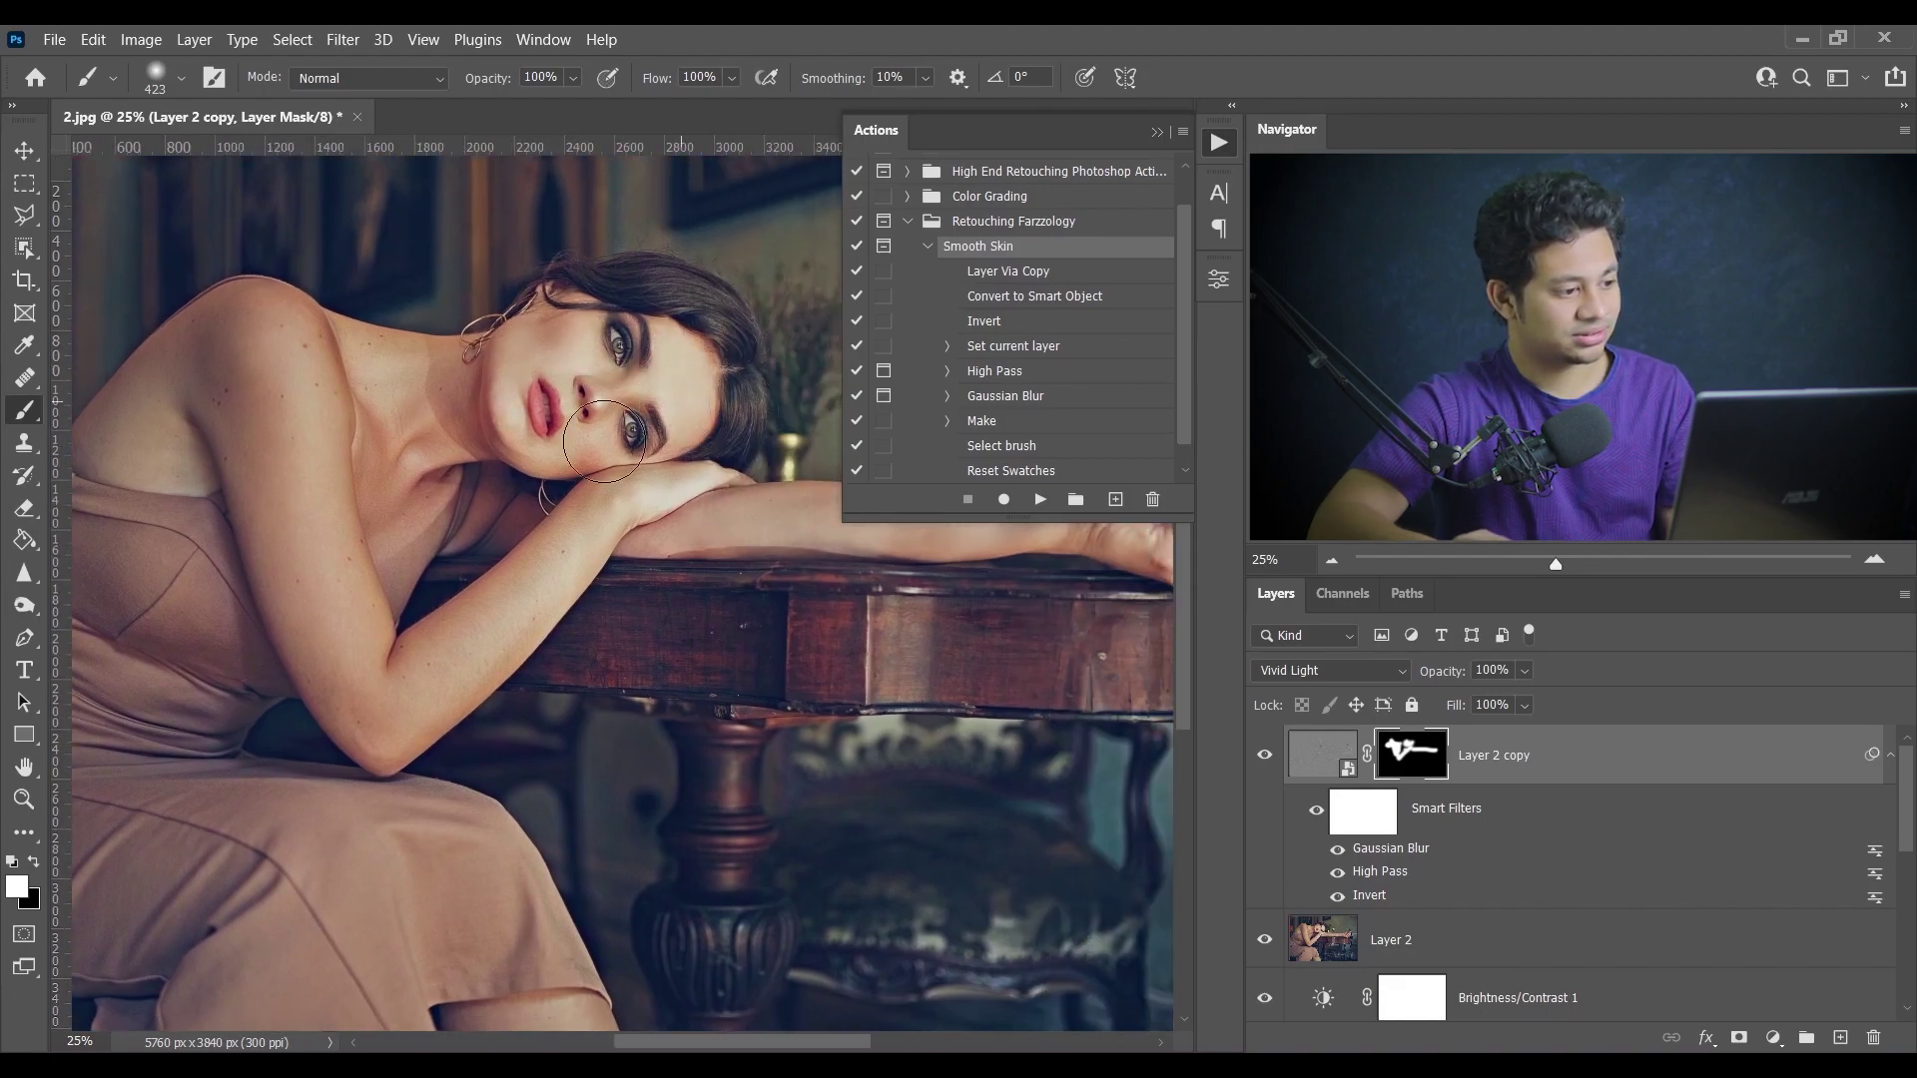
- Compare the skin with the Layer 2 copy smoothing layer hidden and shown
click(1264, 759)
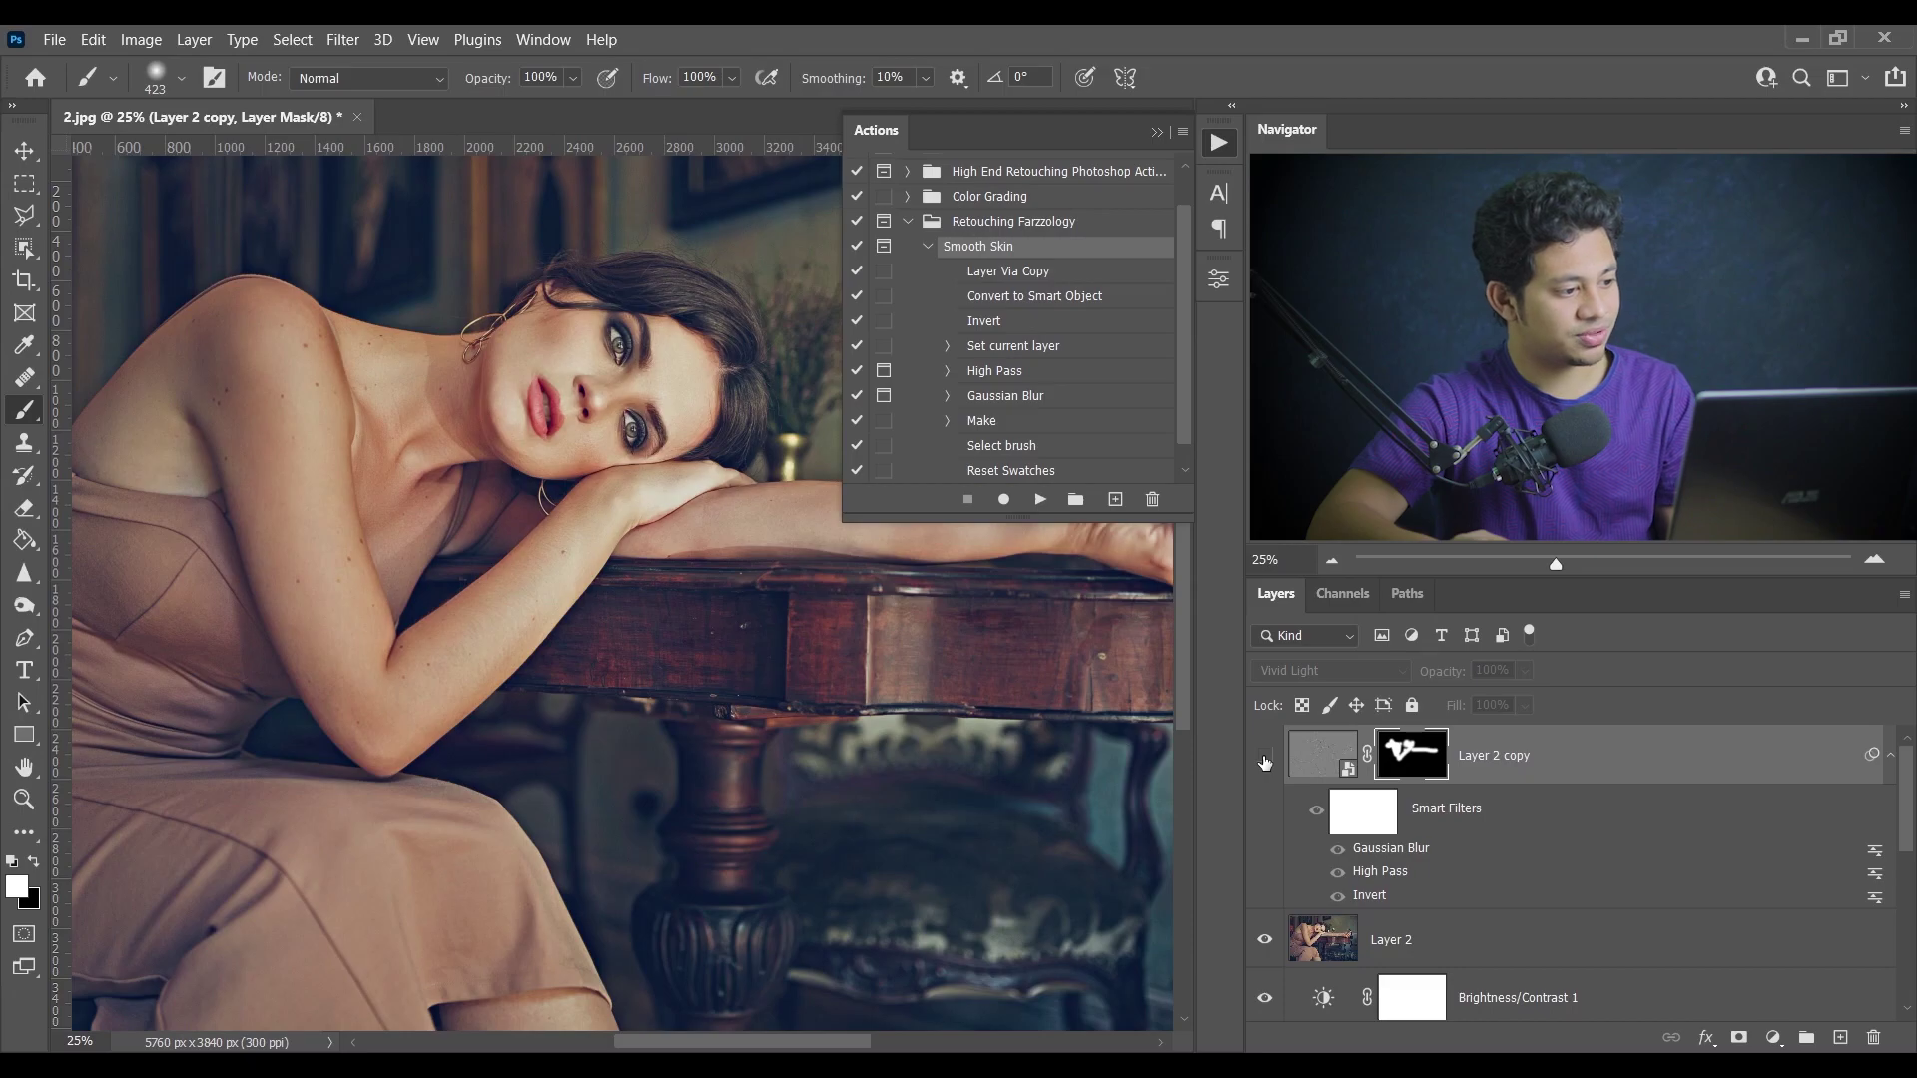
key(ctrl+plus)
click(1264, 758)
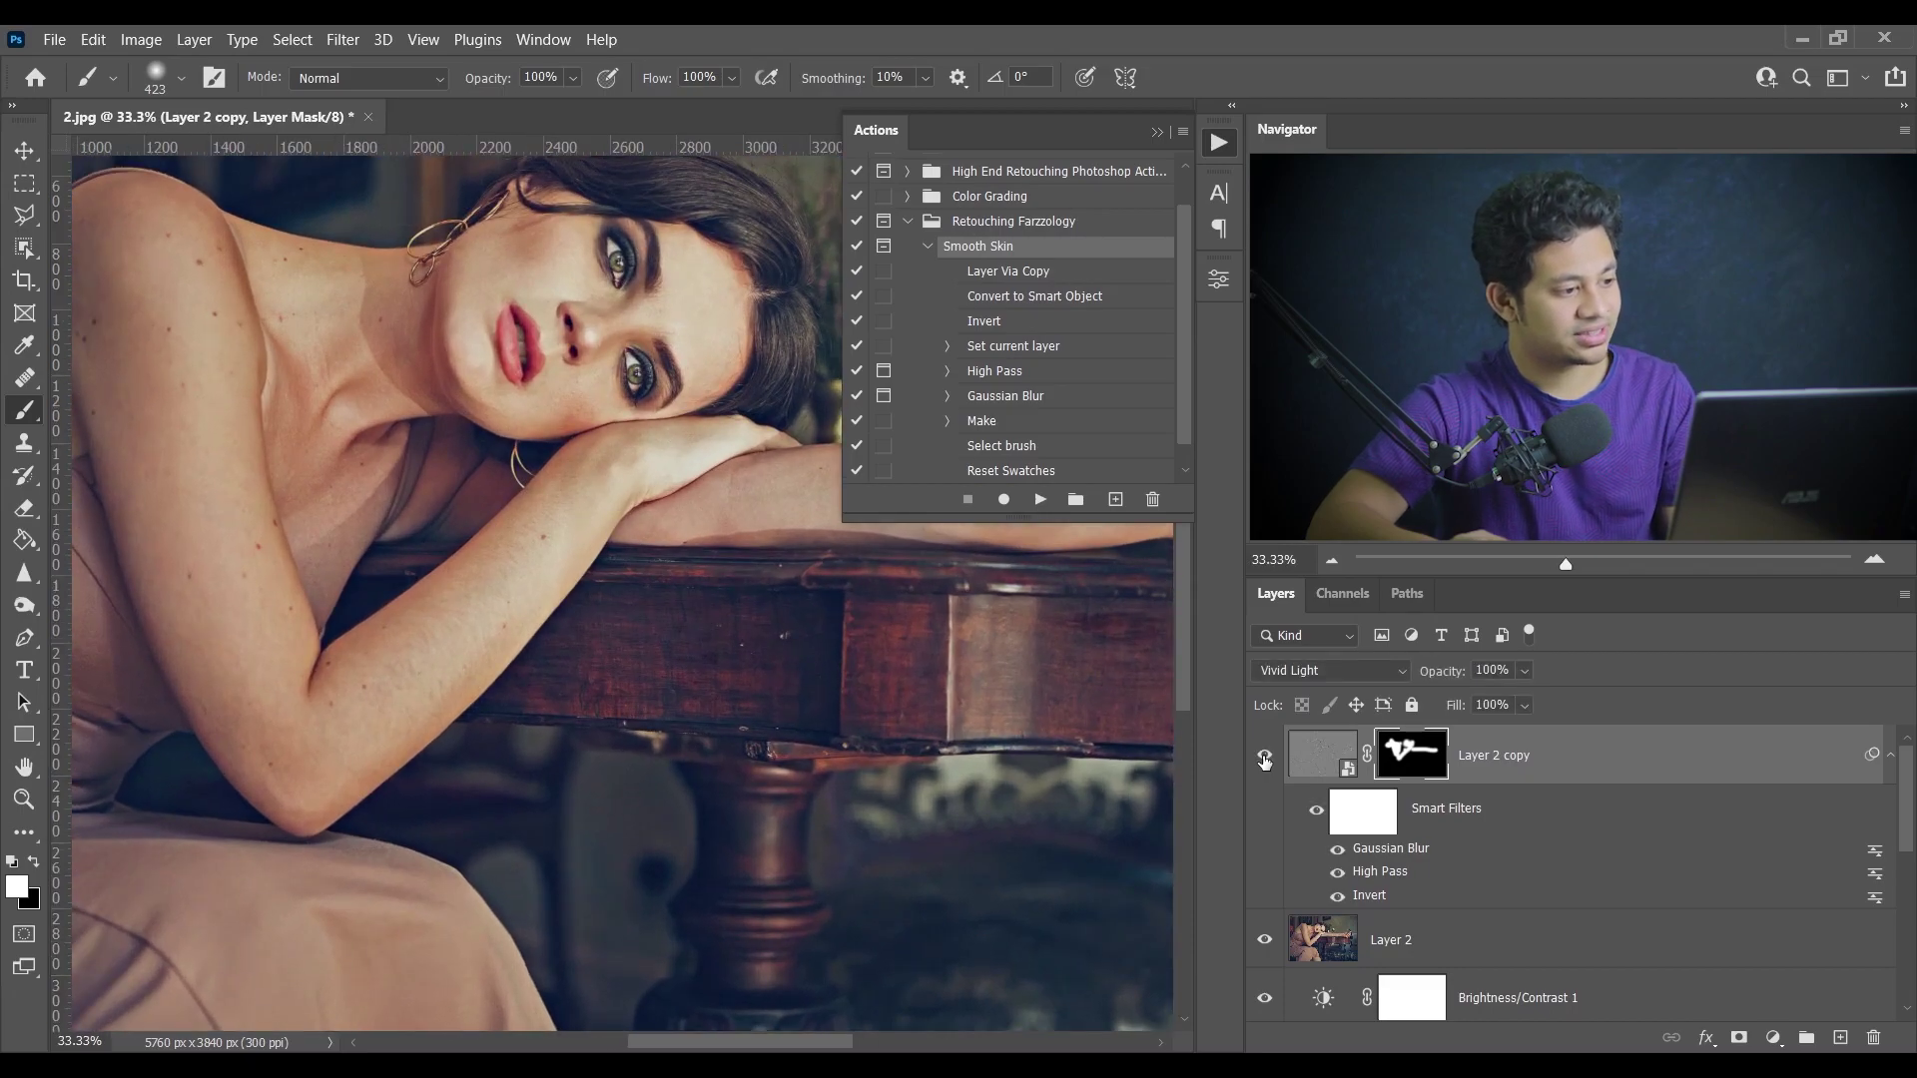
- Fit the whole photo in view and compare the finished edit with the original Background layer alone
key(ctrl+0)
scroll(1287, 897, down, 3)
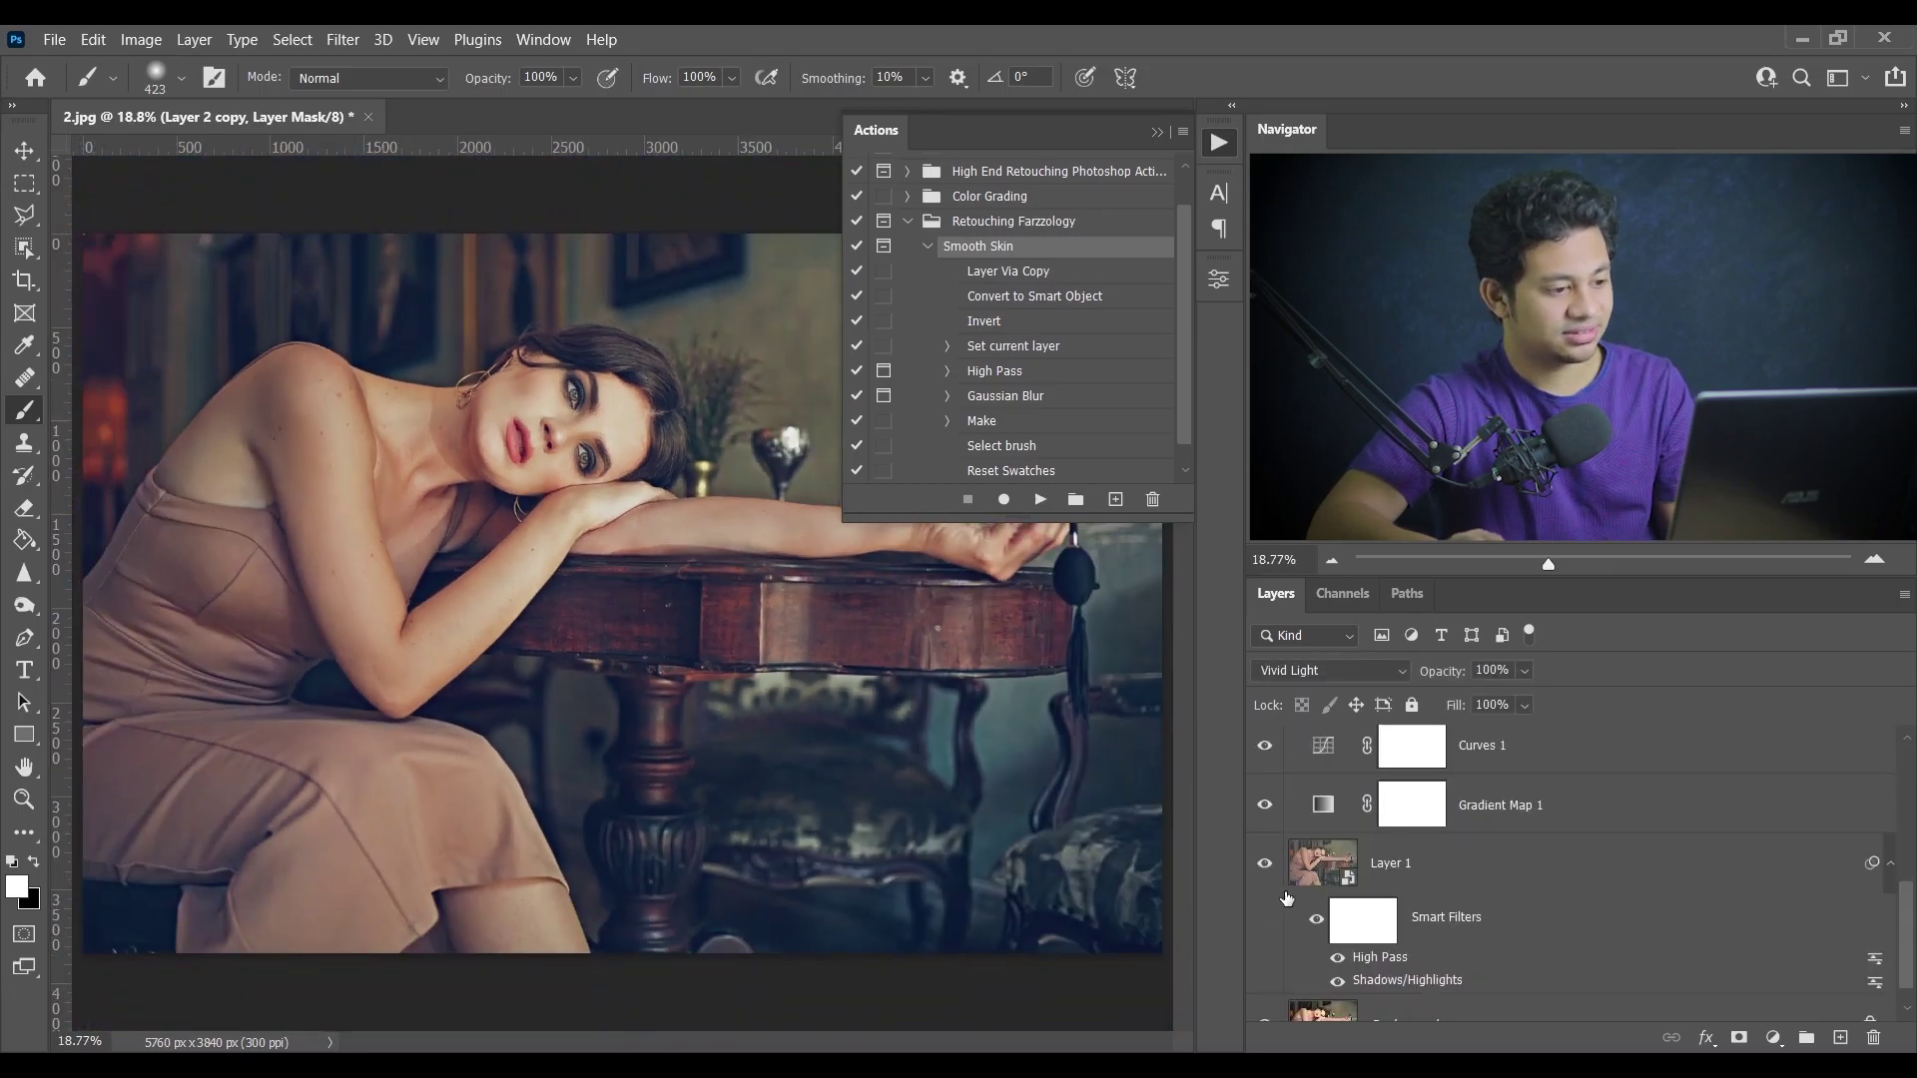
scroll(1264, 959, down, 1)
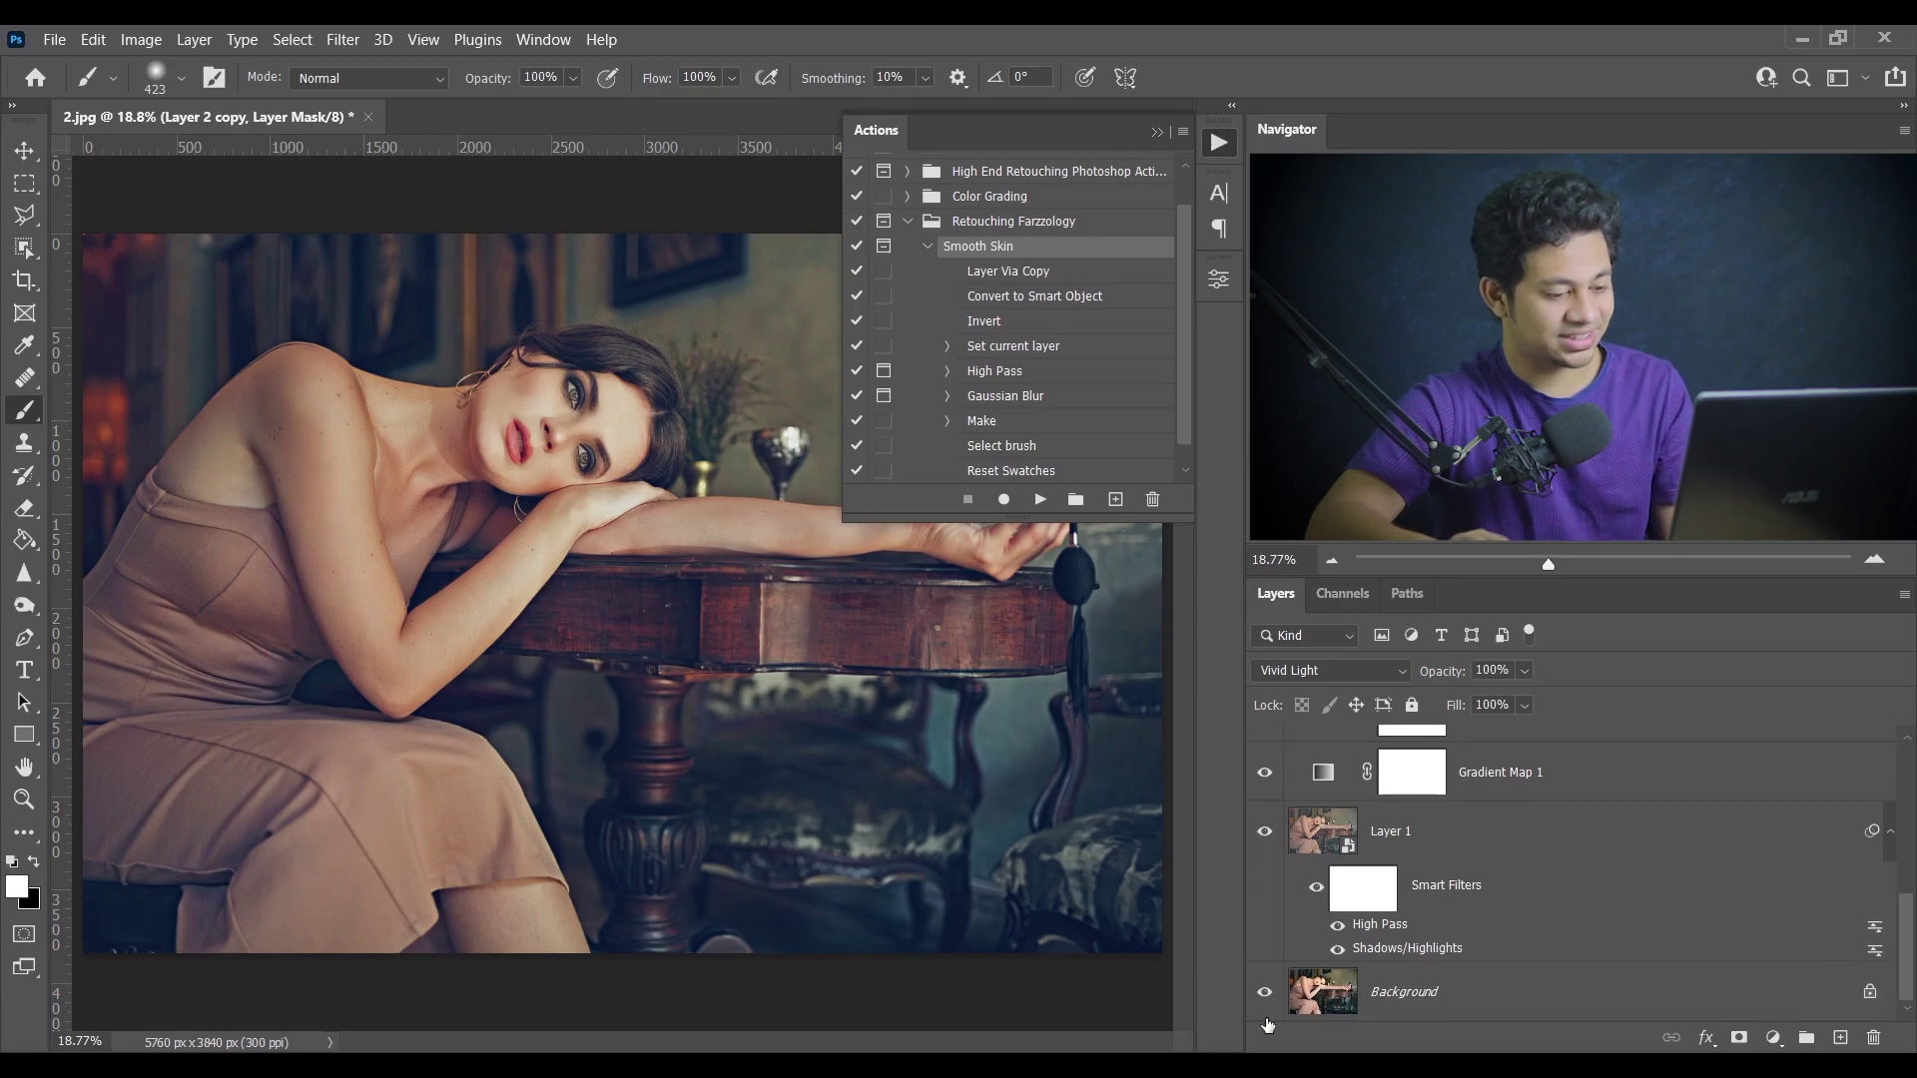
alt+click(1263, 996)
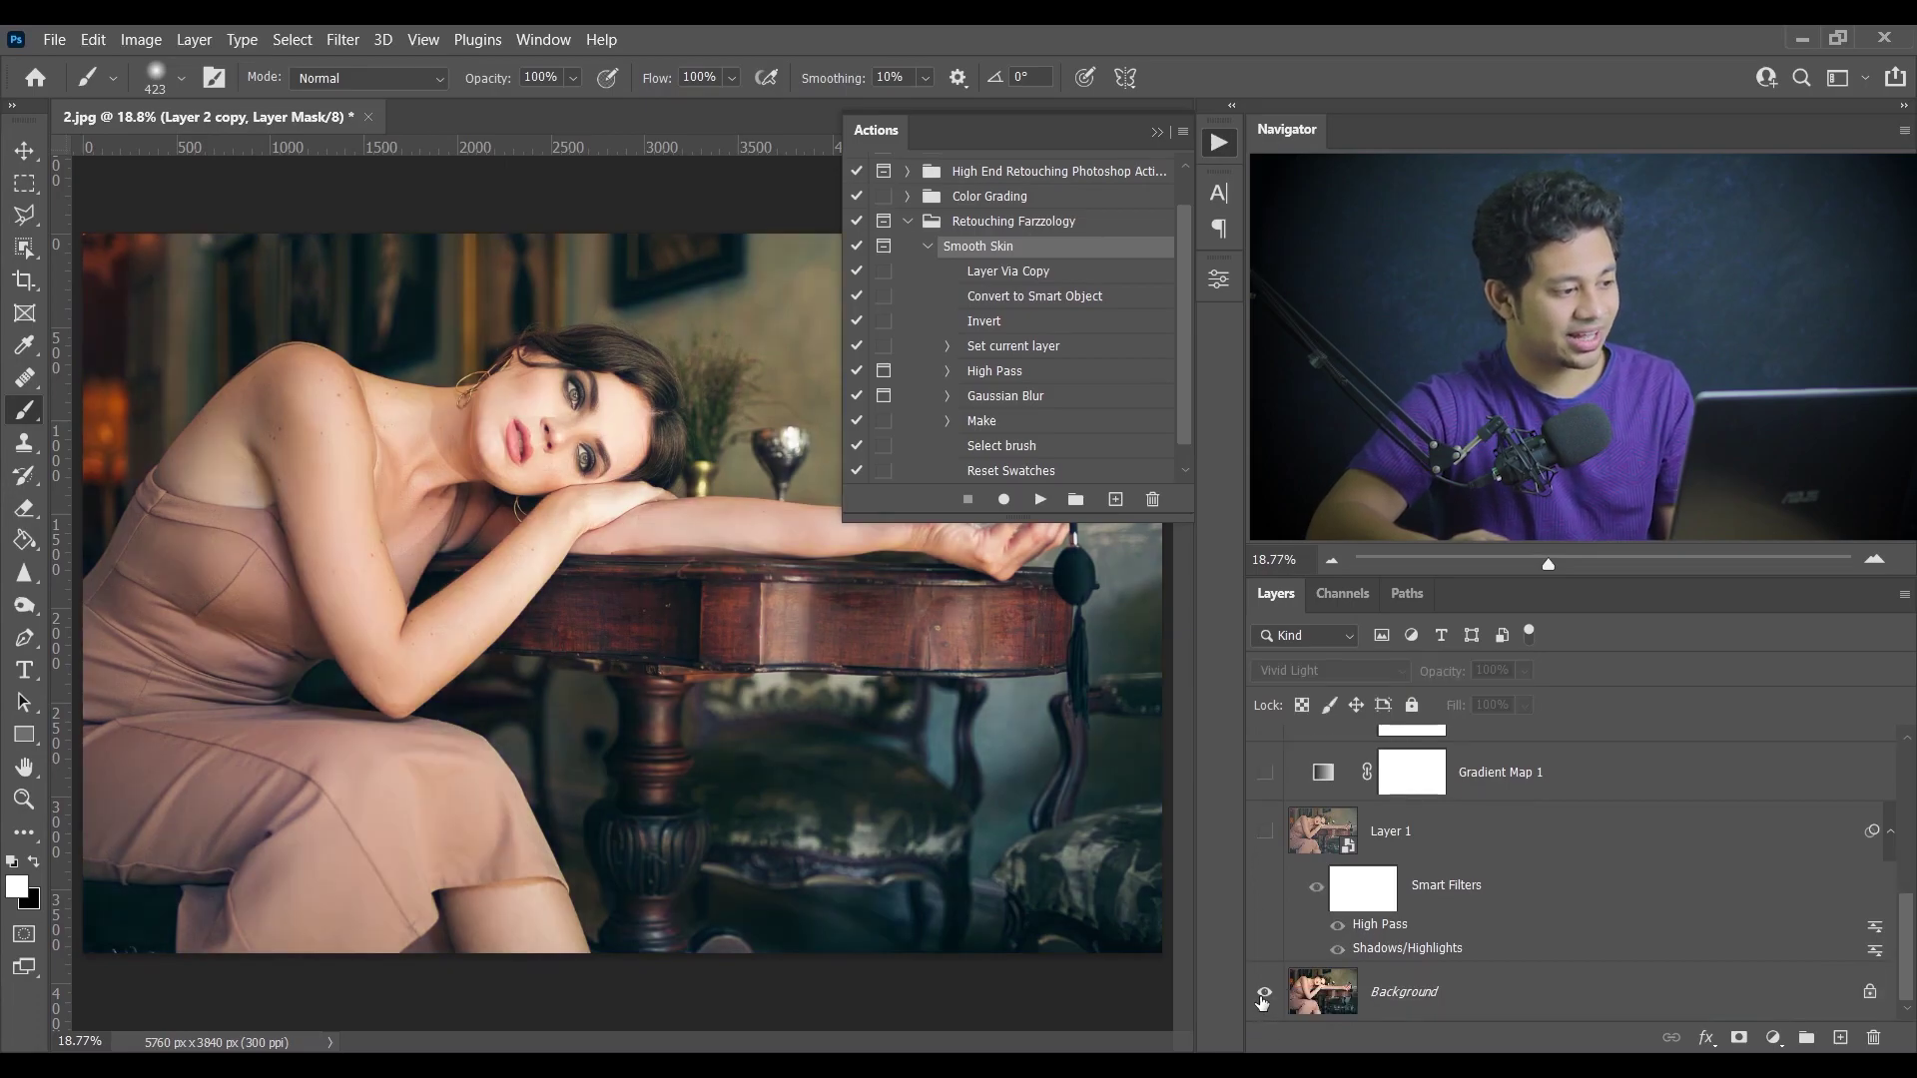
alt+click(1263, 997)
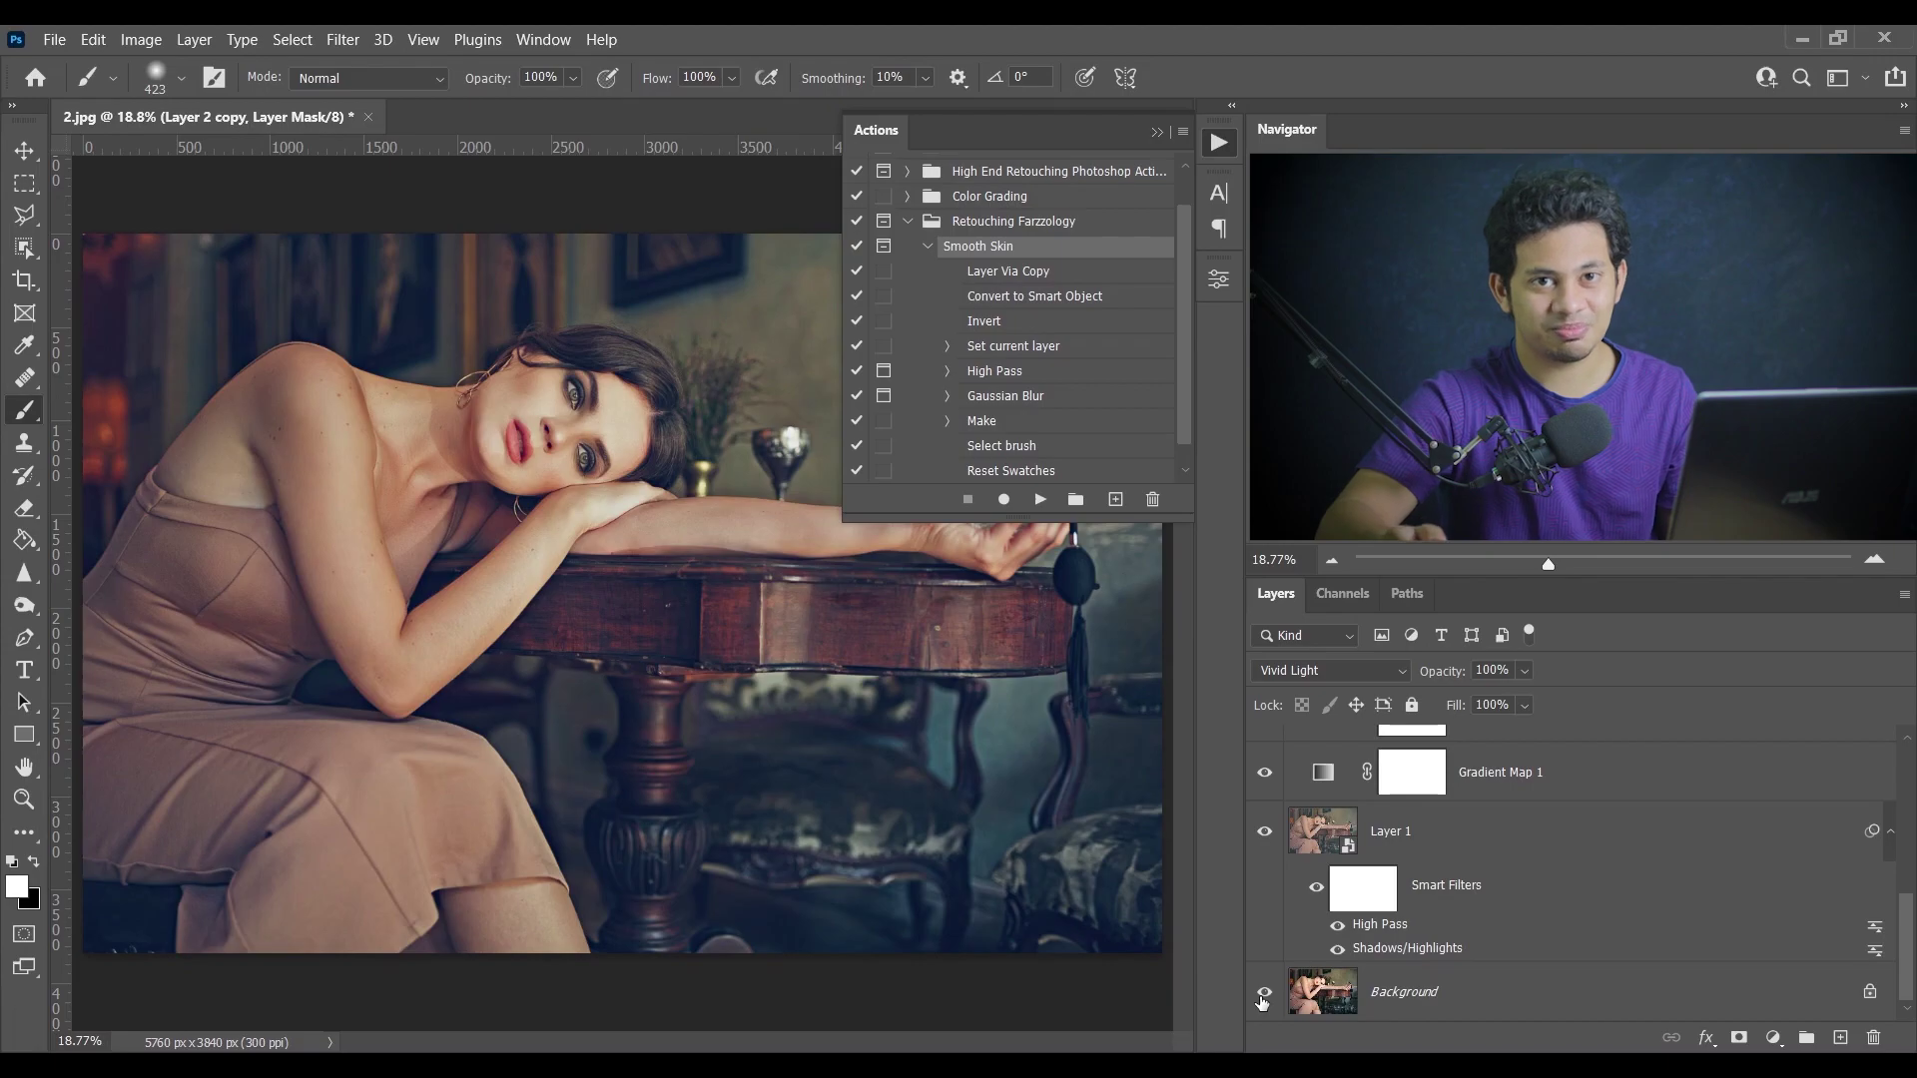